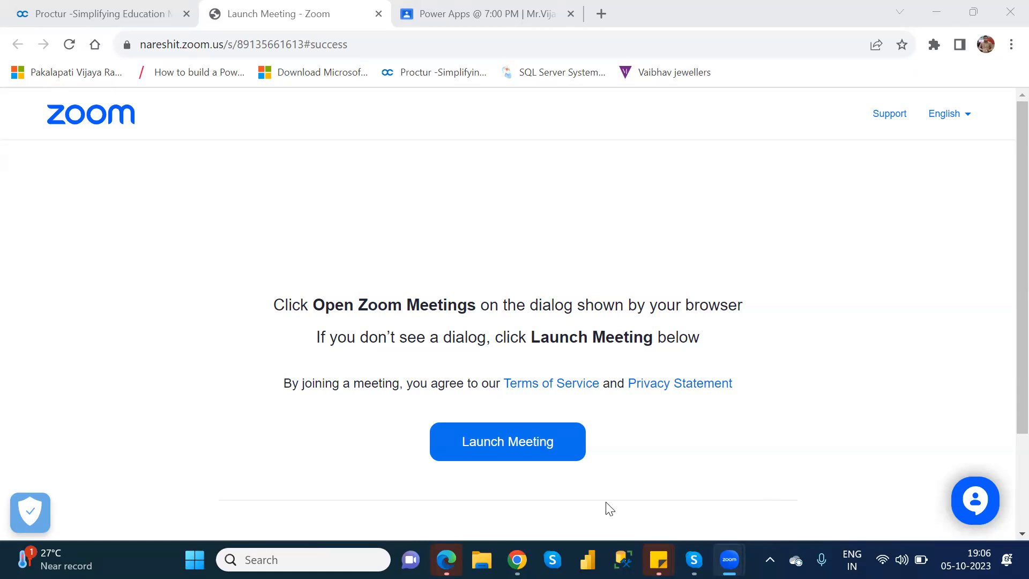
Switch to Chrome, open a new incognito window and load powerapps.microsoft.com
{"action": "left_click", "coordinate": [518, 560]}
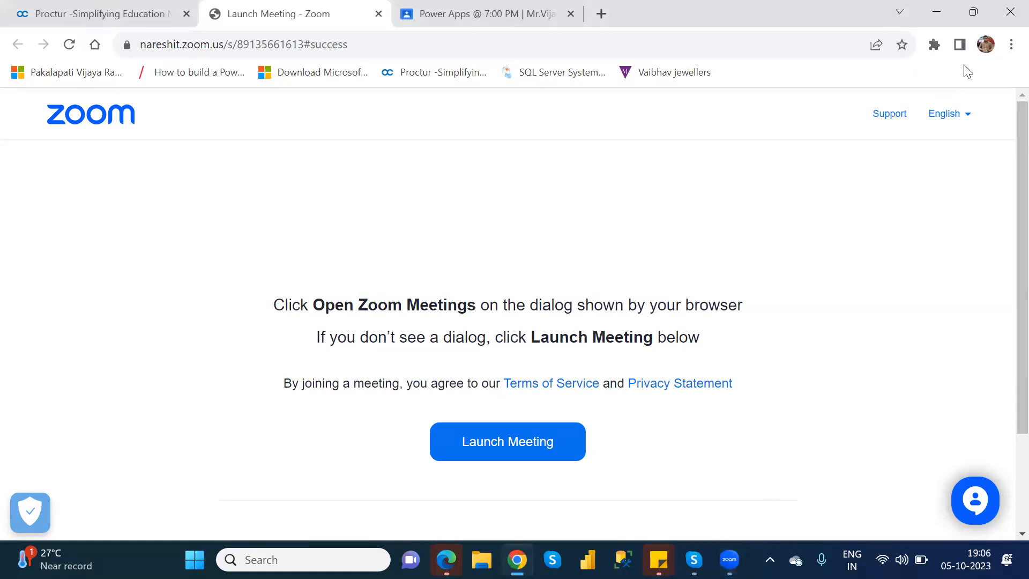
{"action": "left_click", "coordinate": [1012, 43]}
{"action": "left_click", "coordinate": [882, 113]}
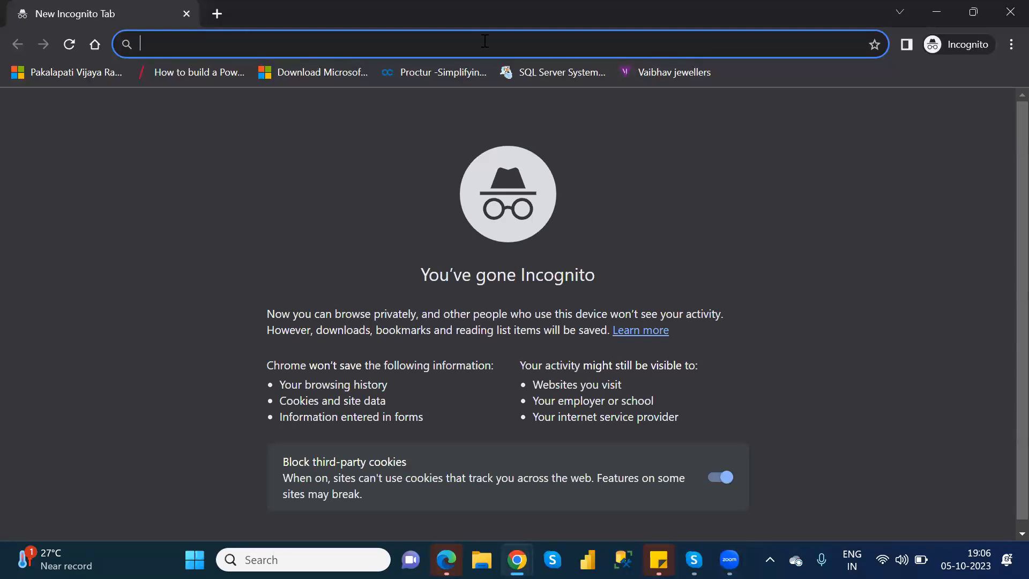
{"action": "type", "text": "pow"}
{"action": "key", "text": "Return"}
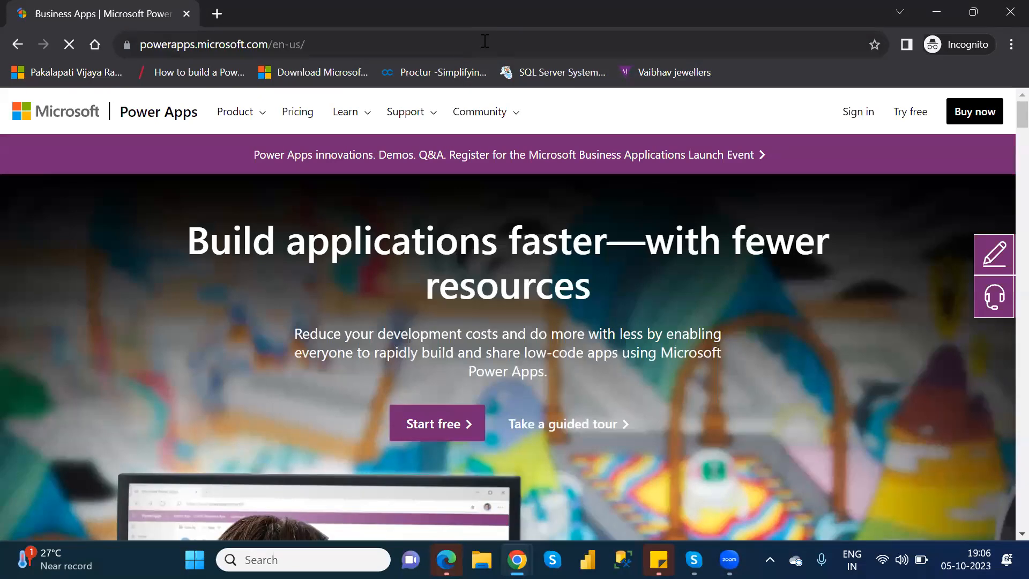
Start signing in to Power Apps and submit the account e-mail copied from the Power Apps entry in Sticky Notes
{"action": "left_click", "coordinate": [849, 119]}
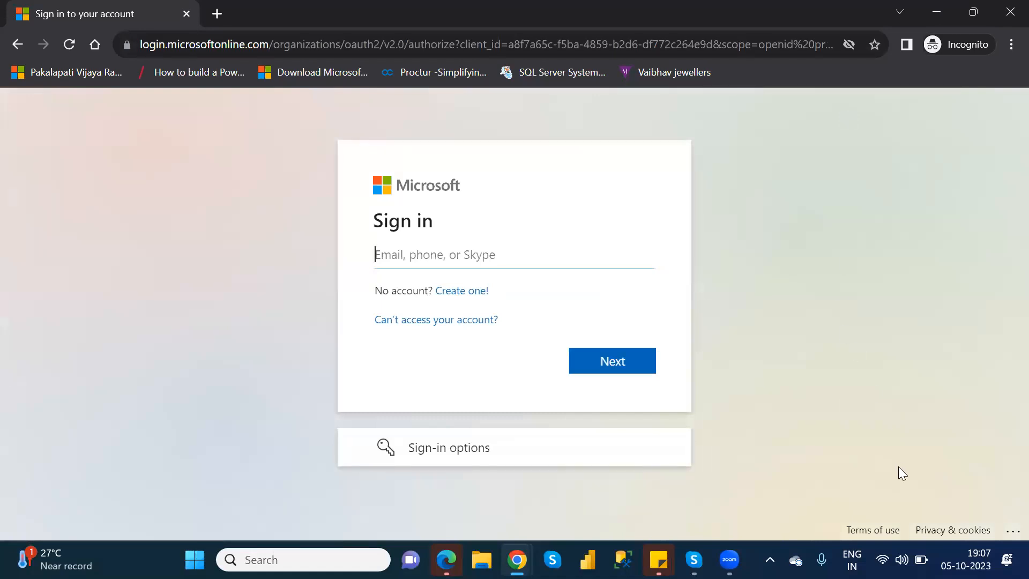
{"action": "left_click", "coordinate": [658, 560]}
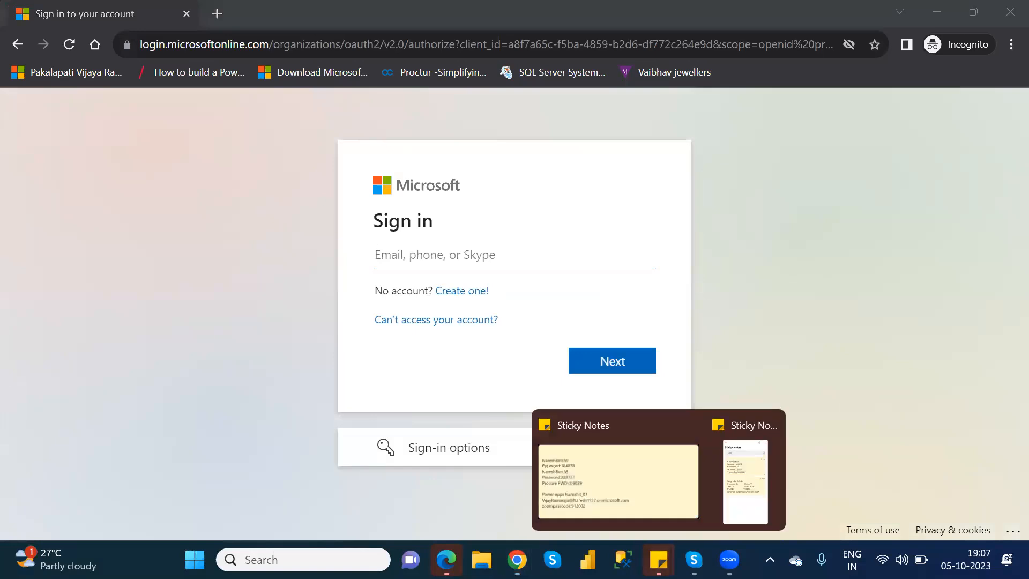
{"action": "left_click", "coordinate": [638, 488]}
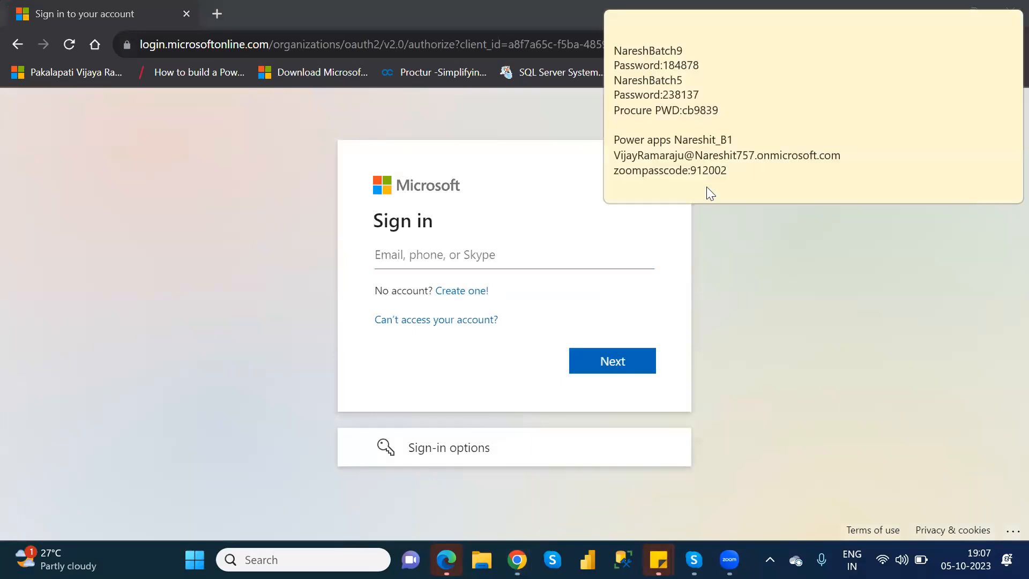
{"action": "left_click_drag", "start_coordinate": [854, 156], "coordinate": [783, 111]}
{"action": "left_click", "coordinate": [785, 109]}
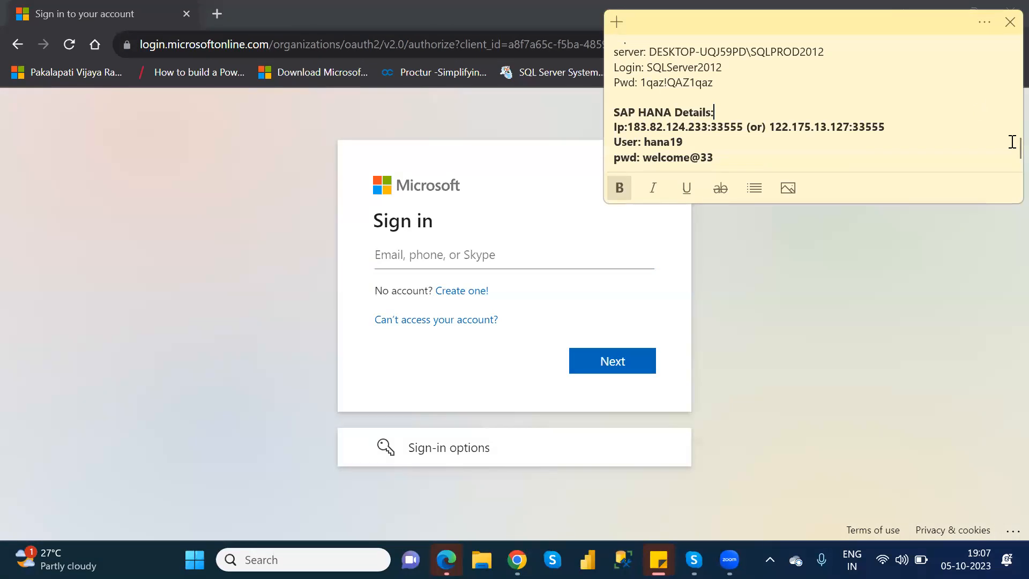
{"action": "left_click_drag", "start_coordinate": [1013, 146], "coordinate": [1012, 53]}
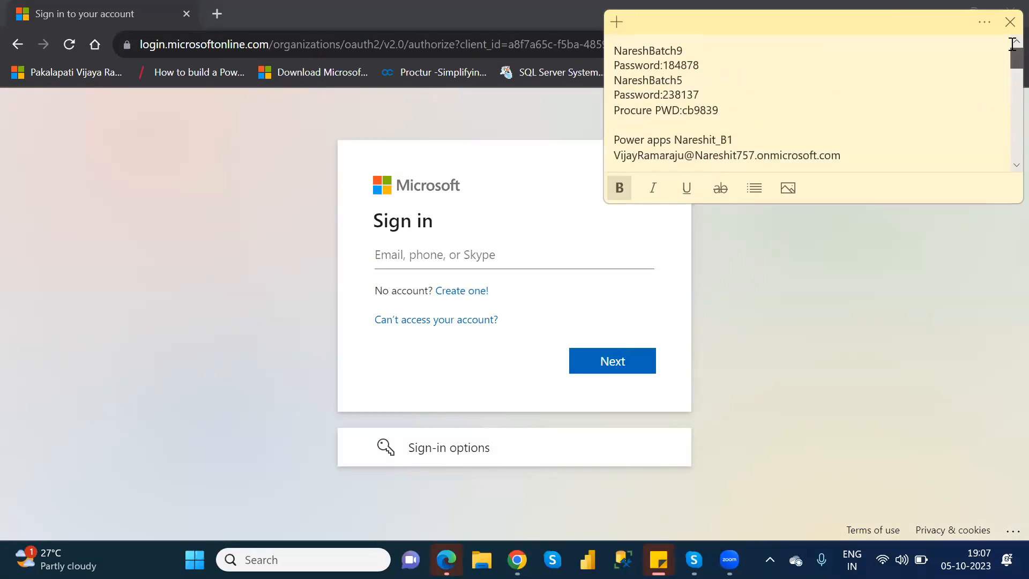
{"action": "left_click_drag", "start_coordinate": [850, 155], "coordinate": [615, 156]}
{"action": "key", "text": "ctrl+c"}
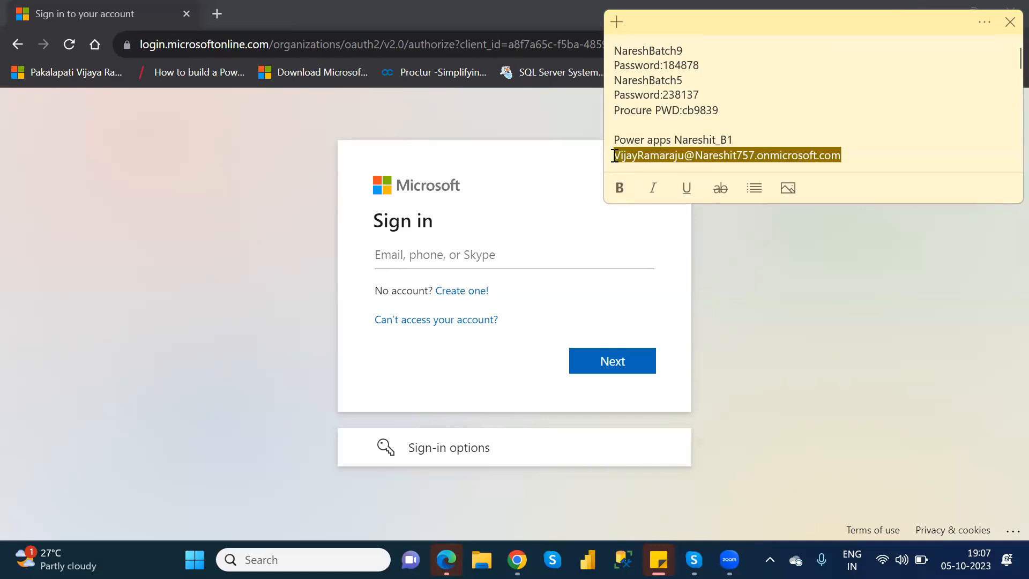
{"action": "left_click", "coordinate": [504, 254]}
{"action": "key", "text": "ctrl+v"}
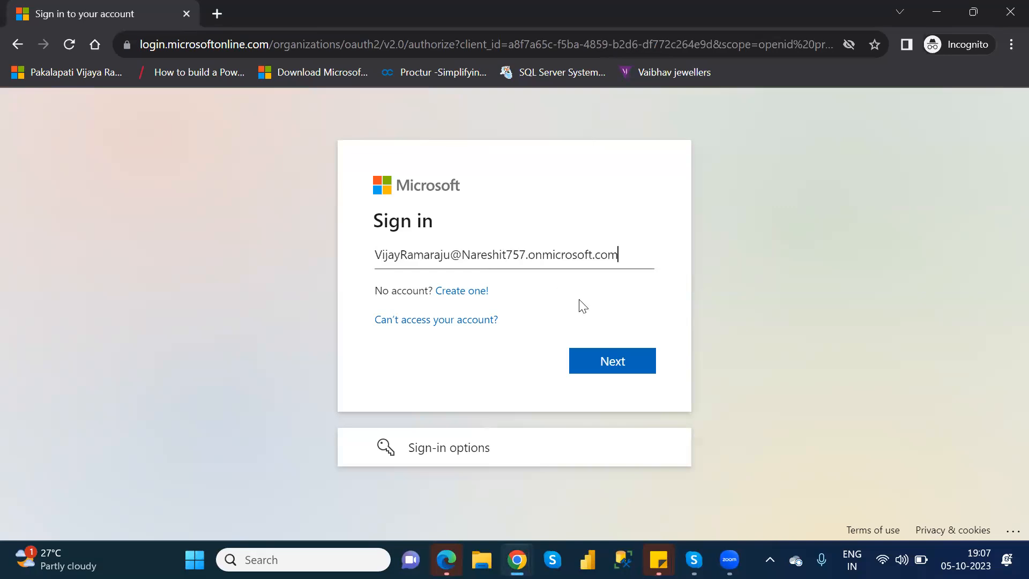
{"action": "left_click", "coordinate": [630, 358]}
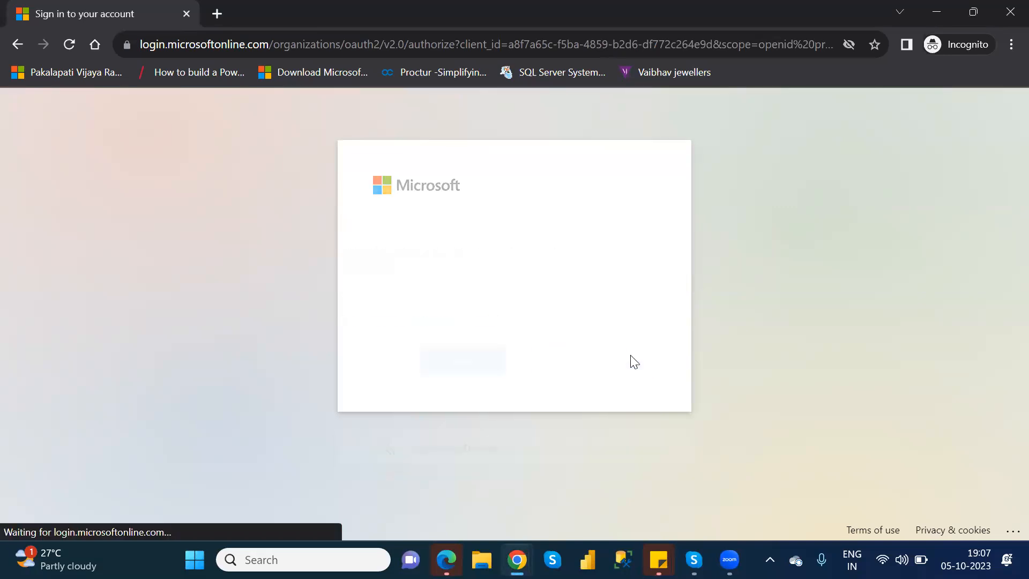
Enter the account password, sign in and choose to stay signed in
{"action": "type", "text": "********"}
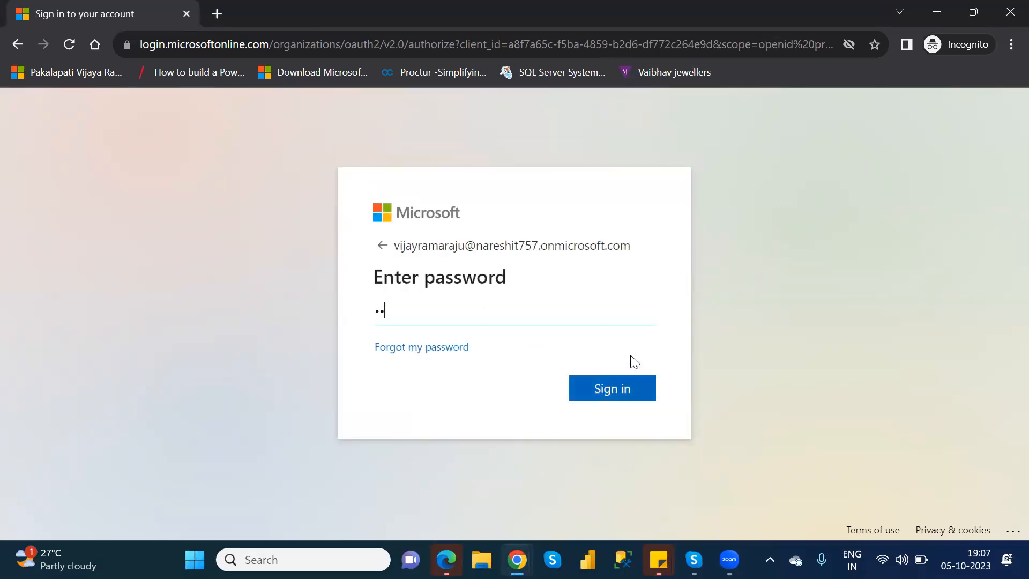
{"action": "type", "text": "****"}
{"action": "key", "text": "Return"}
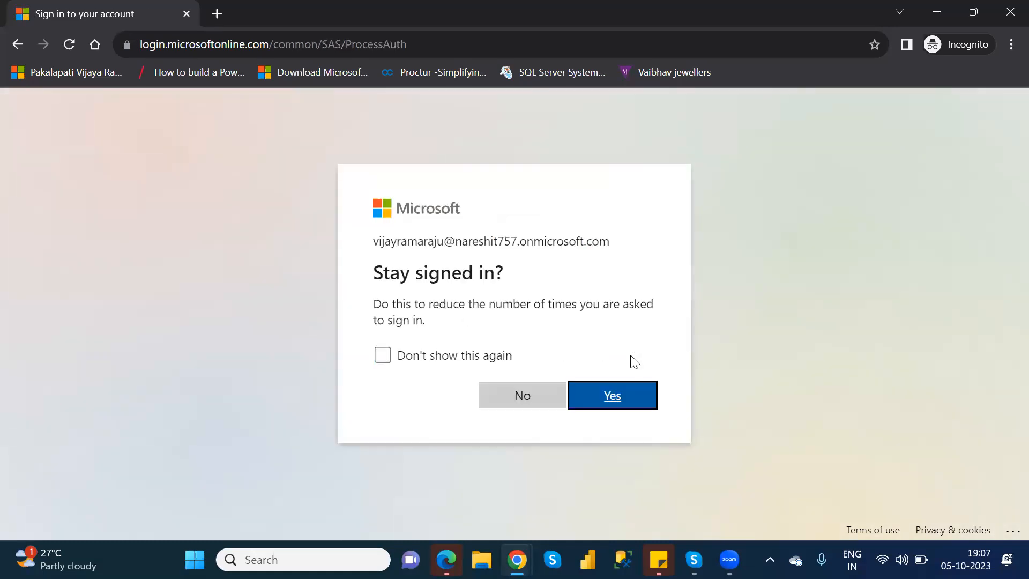
{"action": "left_click", "coordinate": [620, 397]}
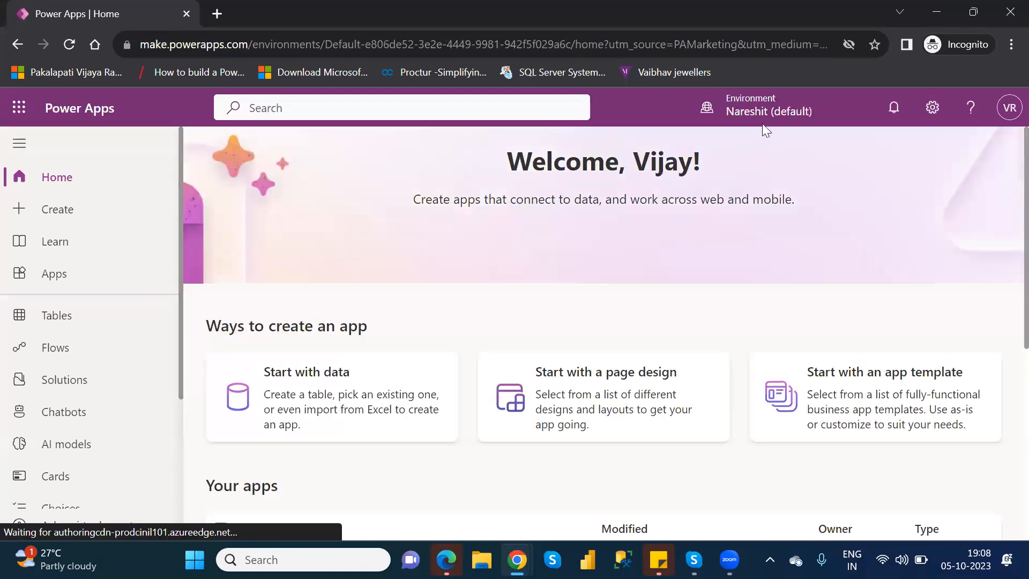
Switch the environment to NareshIT_B1 and show its list of tables
{"action": "left_click", "coordinate": [743, 109]}
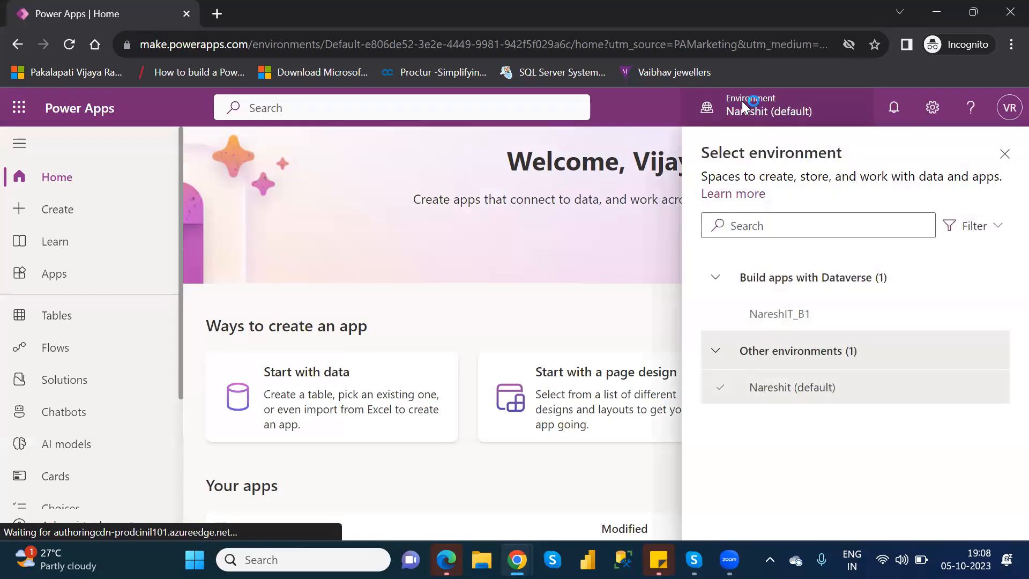
{"action": "left_click", "coordinate": [789, 331]}
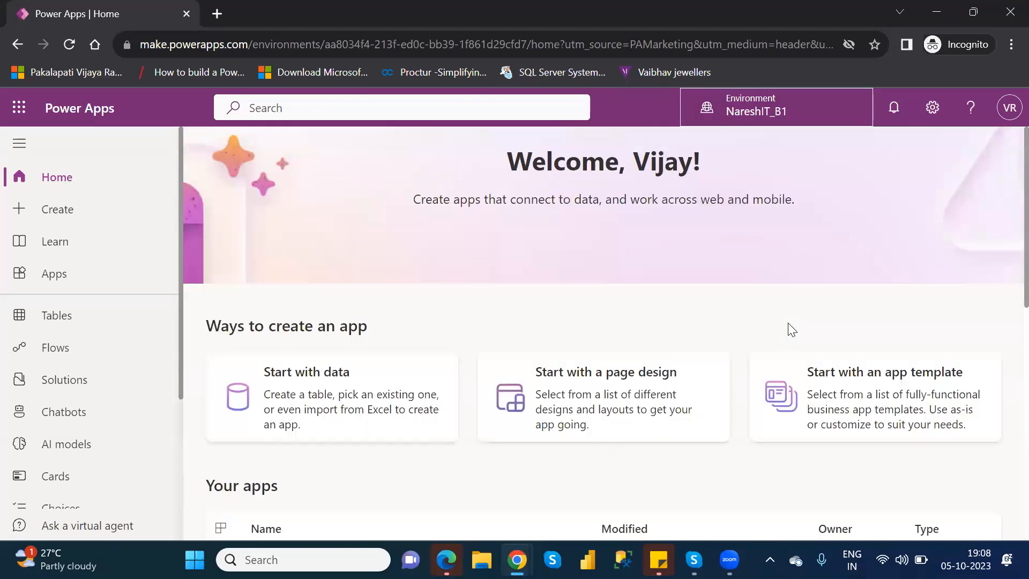
{"action": "left_click", "coordinate": [53, 316]}
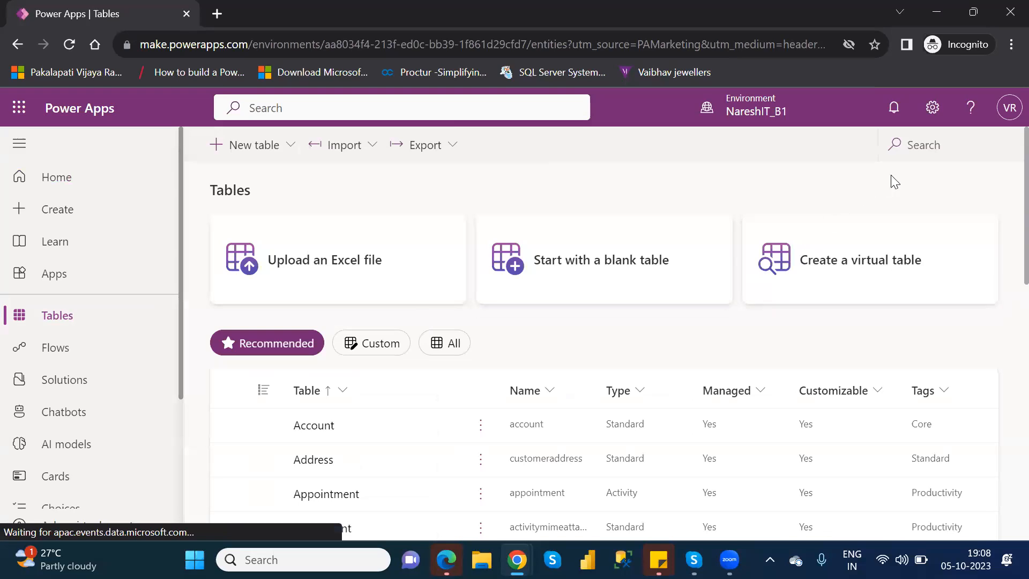
Search the tables for "customer" and open the Customer table
{"action": "left_click", "coordinate": [915, 137]}
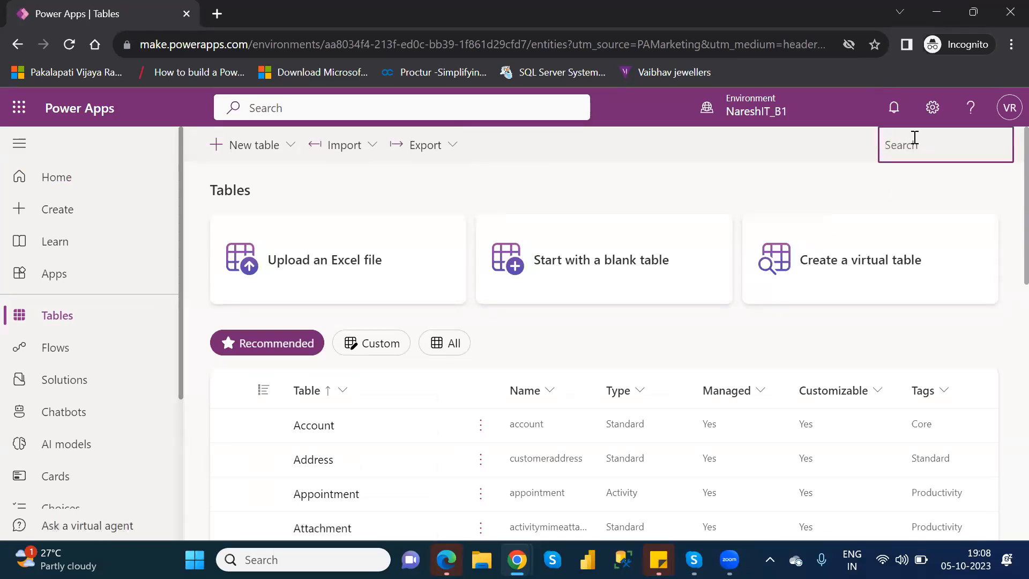
{"action": "type", "text": "customer"}
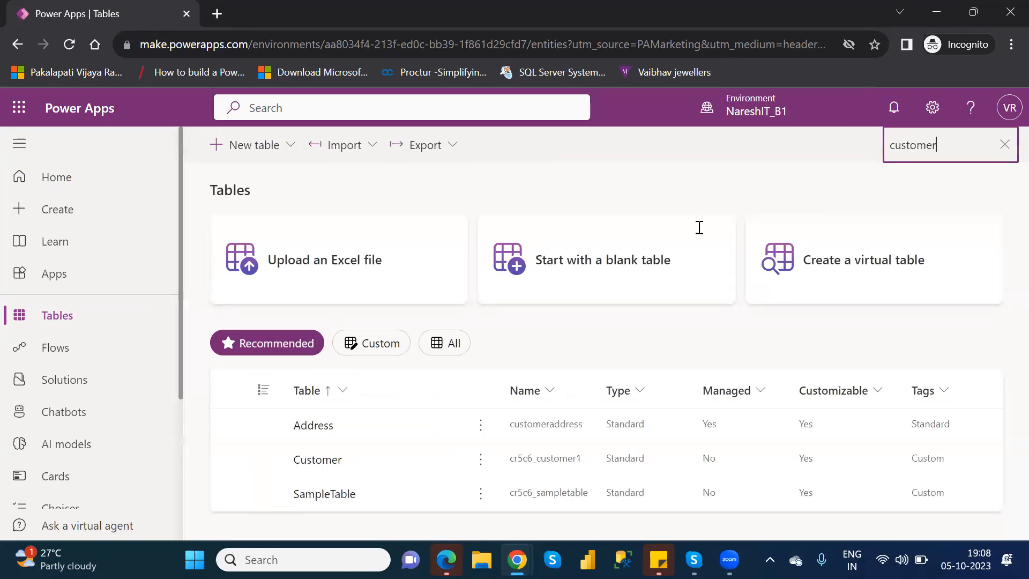
{"action": "left_click", "coordinate": [306, 466]}
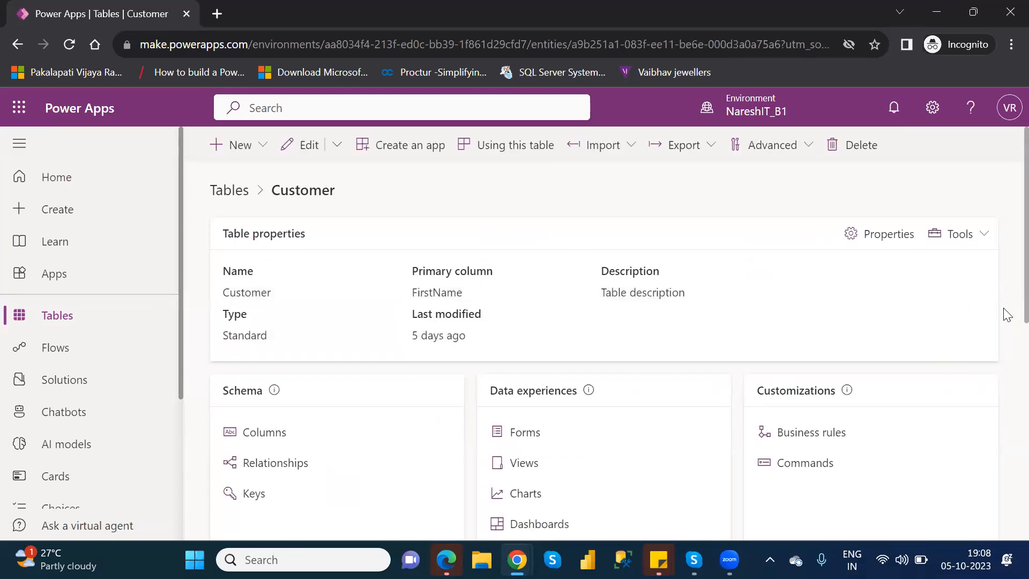
Dismiss the update tip, review the Customer table's properties, columns and data, and return to the tables list
{"action": "scroll", "coordinate": [1005, 349], "scroll_direction": "down", "scroll_amount": 1}
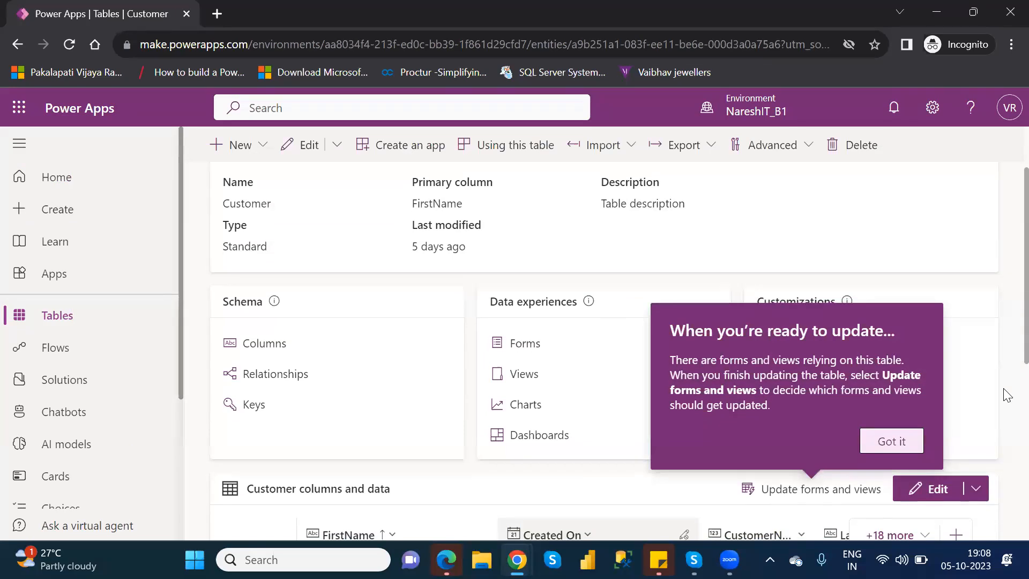
{"action": "scroll", "coordinate": [1008, 375], "scroll_direction": "down", "scroll_amount": 1}
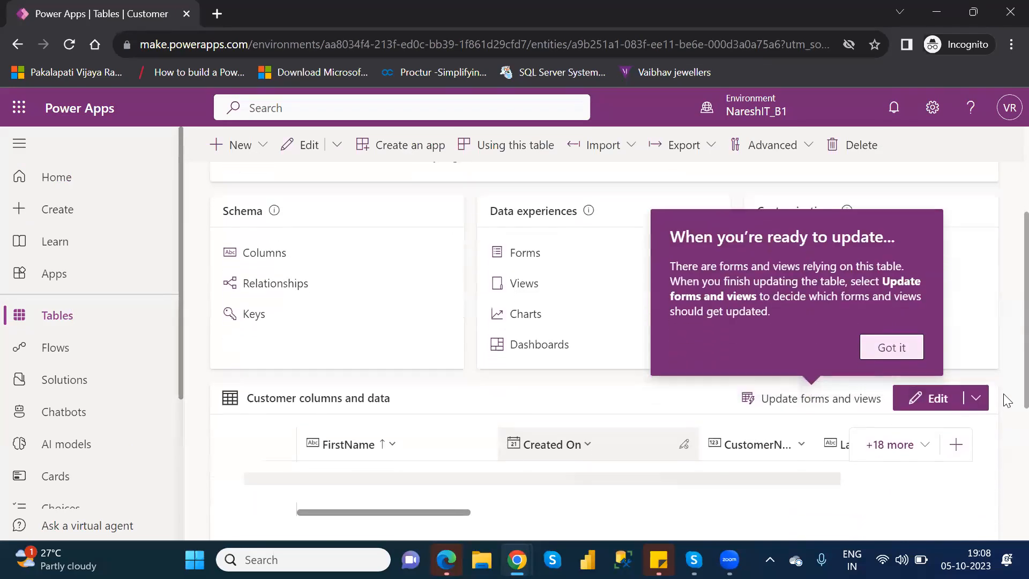
{"action": "left_click", "coordinate": [889, 348]}
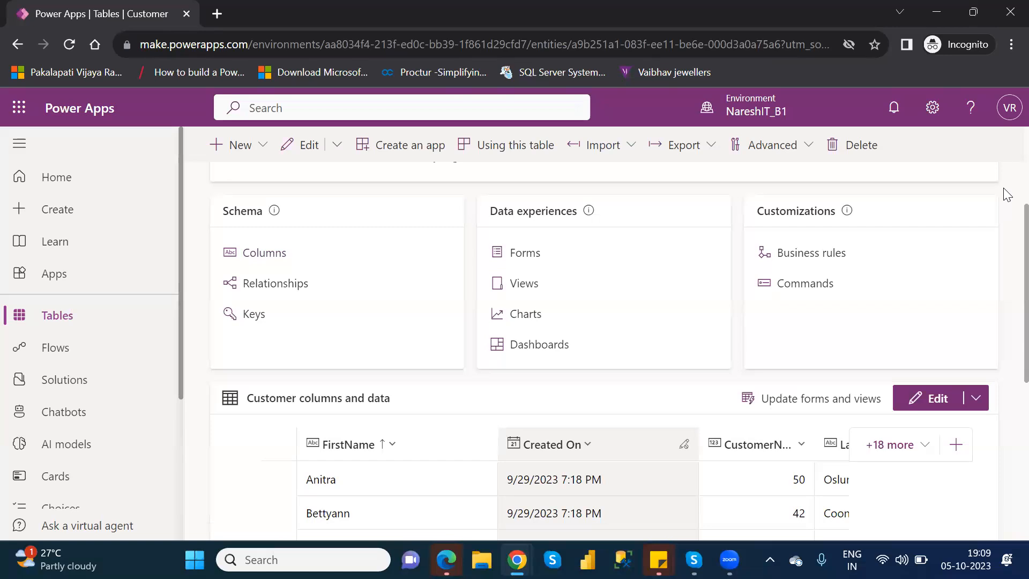
{"action": "scroll", "coordinate": [1007, 194], "scroll_direction": "up", "scroll_amount": 3}
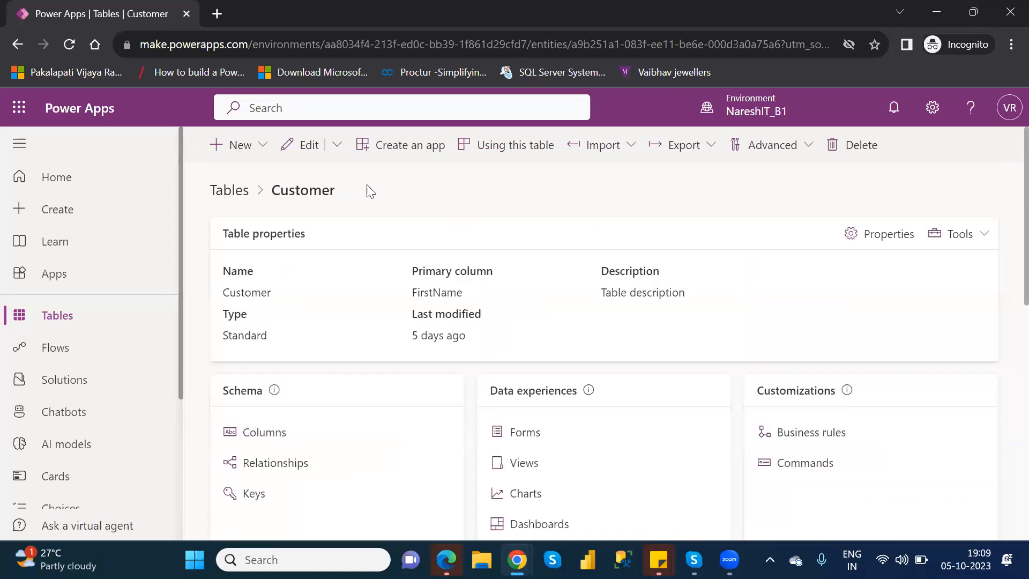
{"action": "left_click", "coordinate": [226, 202]}
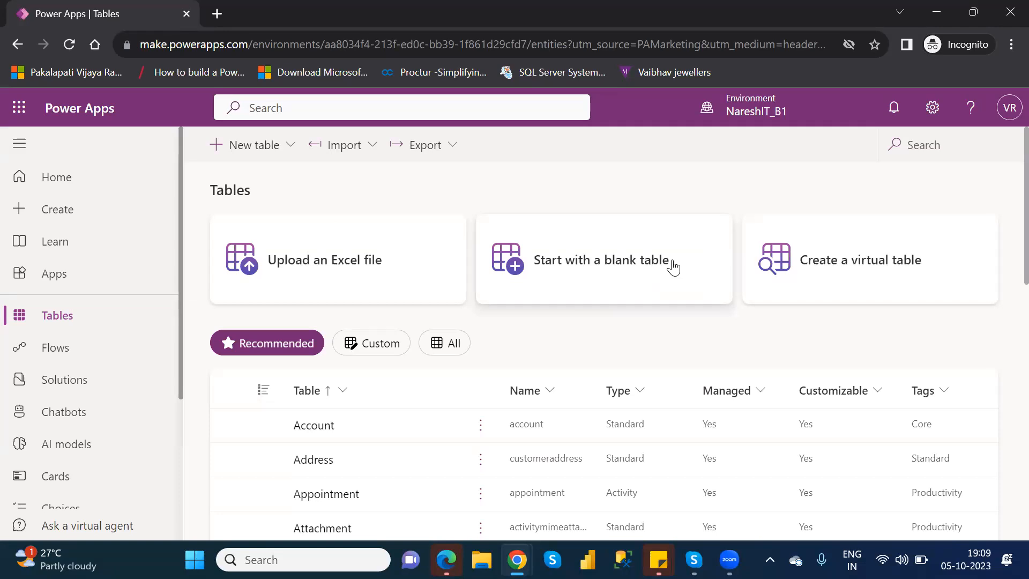
Preview the two table import options, Import data from Excel and Import data, closing each without importing anything
{"action": "left_click", "coordinate": [944, 145]}
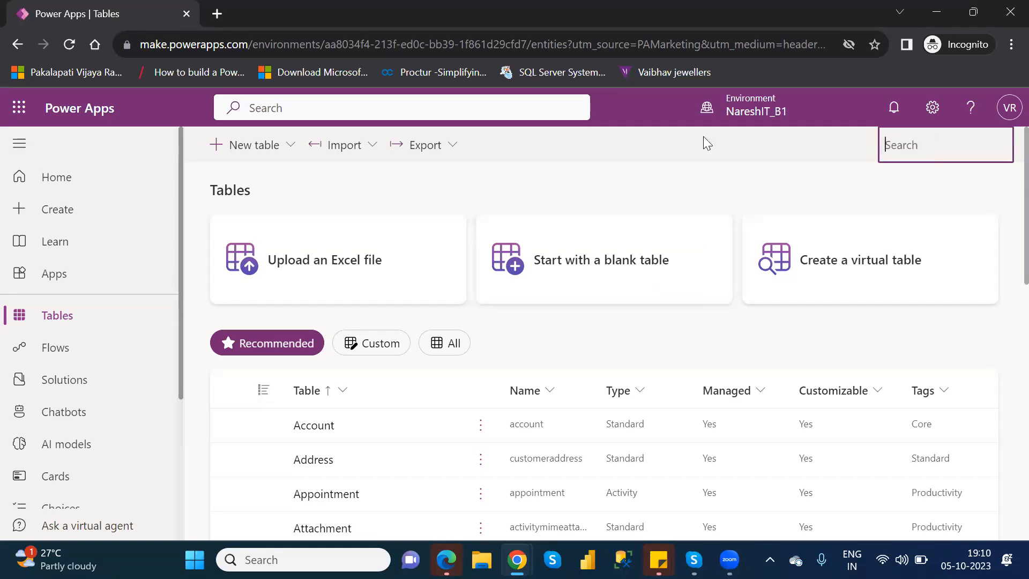
{"action": "left_click", "coordinate": [361, 148]}
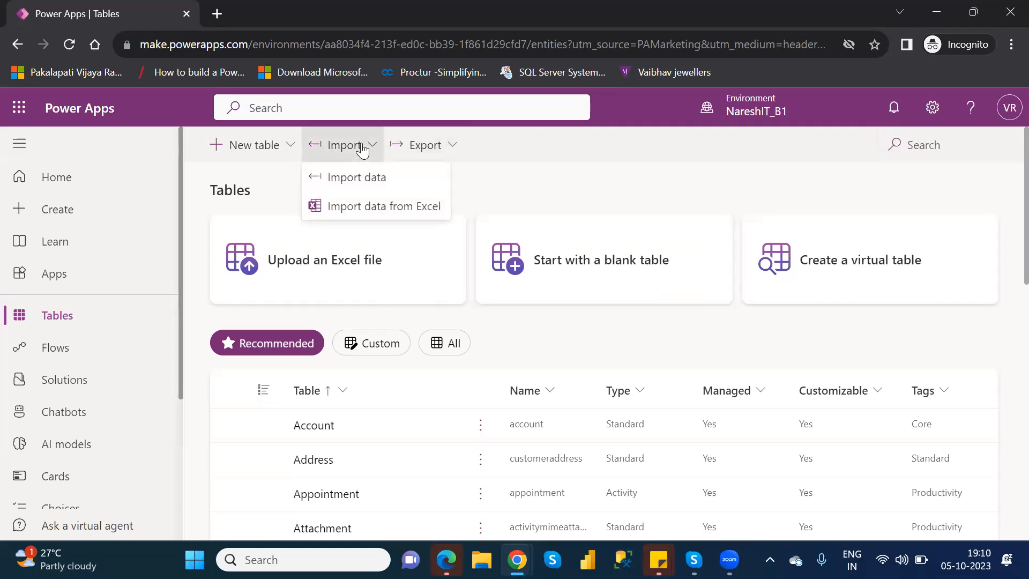
{"action": "left_click", "coordinate": [435, 207]}
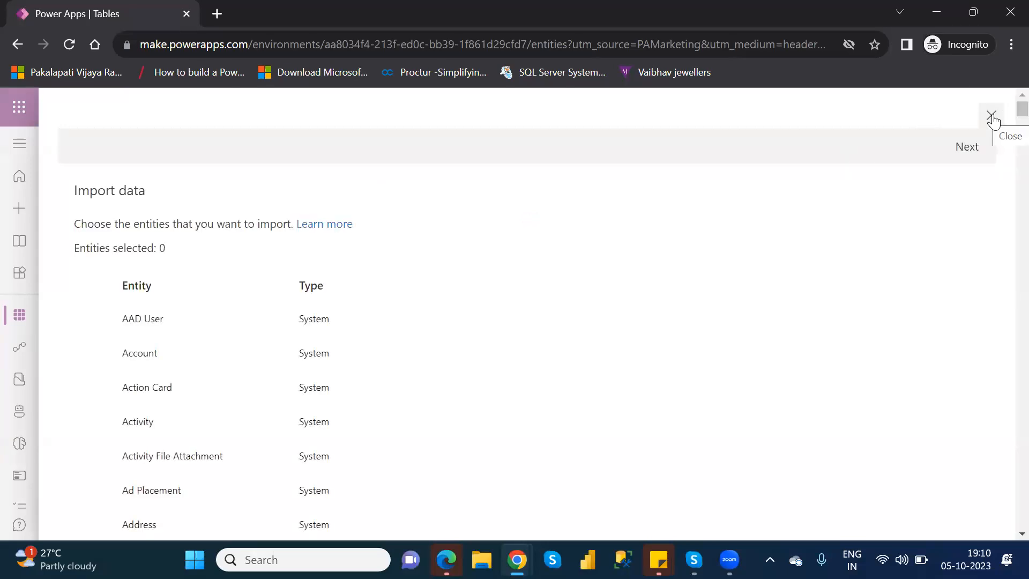
{"action": "left_click", "coordinate": [992, 117]}
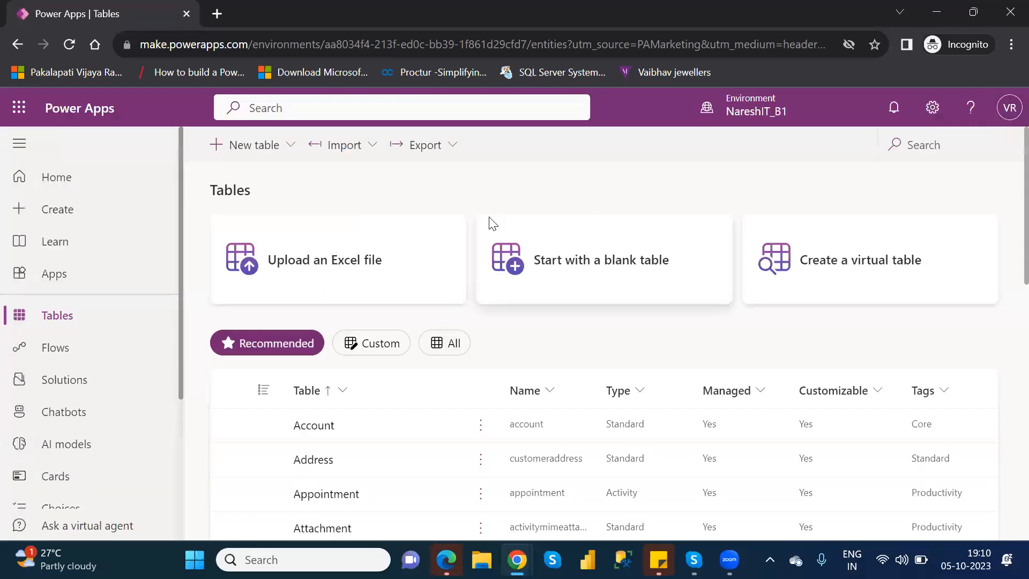
{"action": "left_click", "coordinate": [366, 146]}
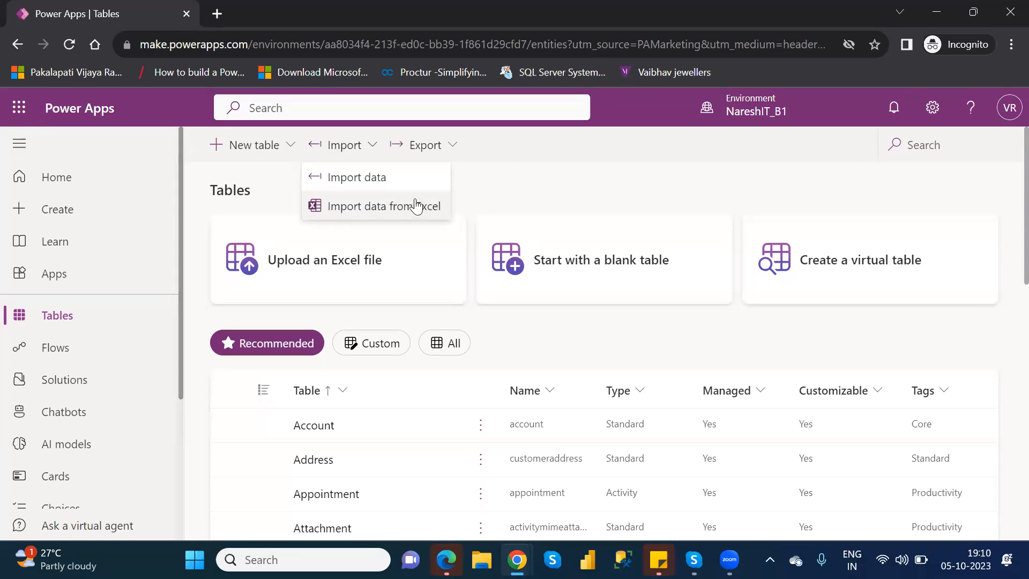
{"action": "left_click", "coordinate": [354, 177]}
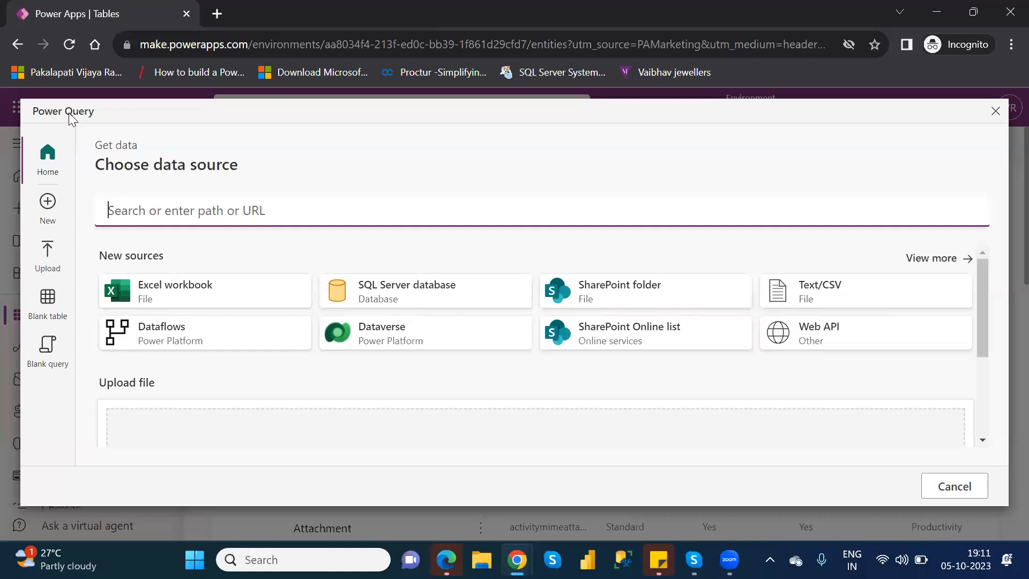
{"action": "left_click", "coordinate": [995, 113]}
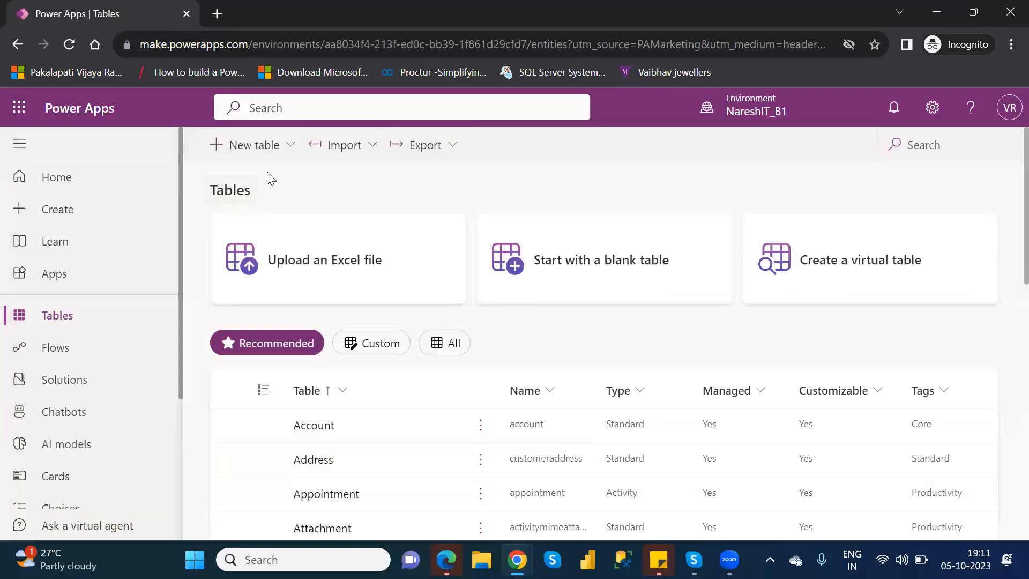
Start a general data import for the tables with SQL Server database as the data source
{"action": "left_click", "coordinate": [372, 147]}
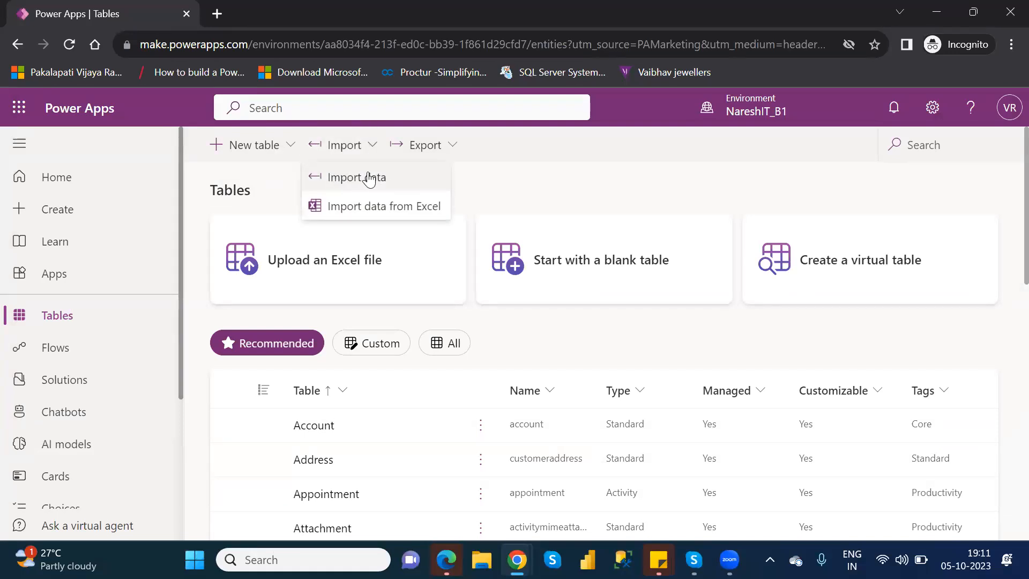
{"action": "left_click", "coordinate": [369, 178]}
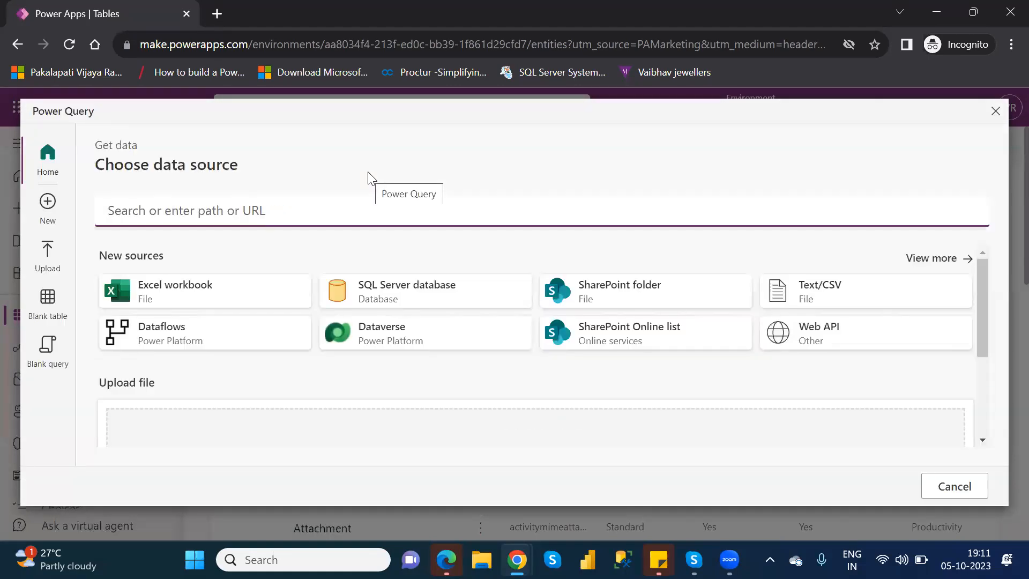
{"action": "left_click", "coordinate": [420, 304]}
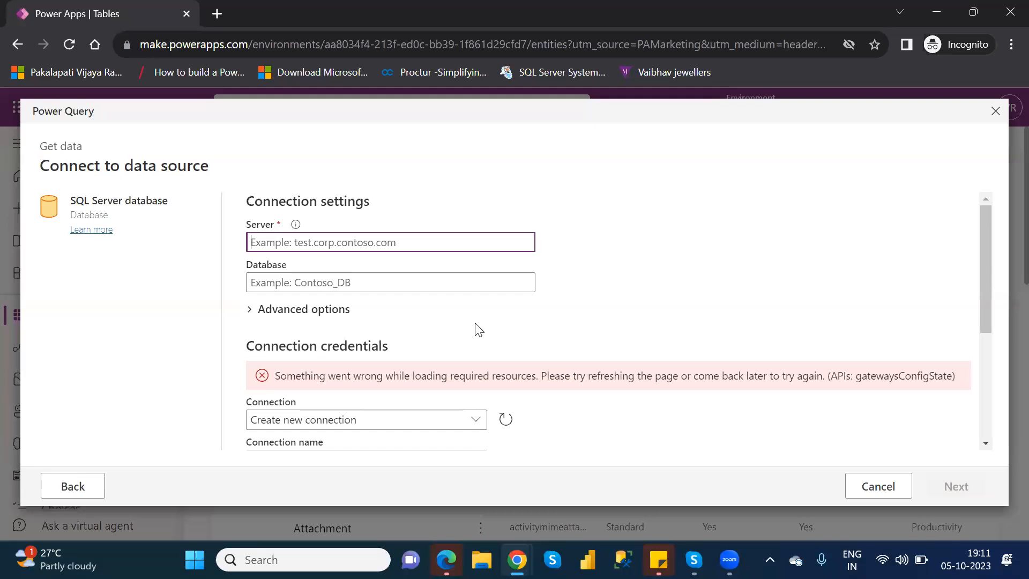
Cancel the SQL Server connection and review all import data sources, including the File and Database categories, closing without importing anything
{"action": "left_click", "coordinate": [996, 112]}
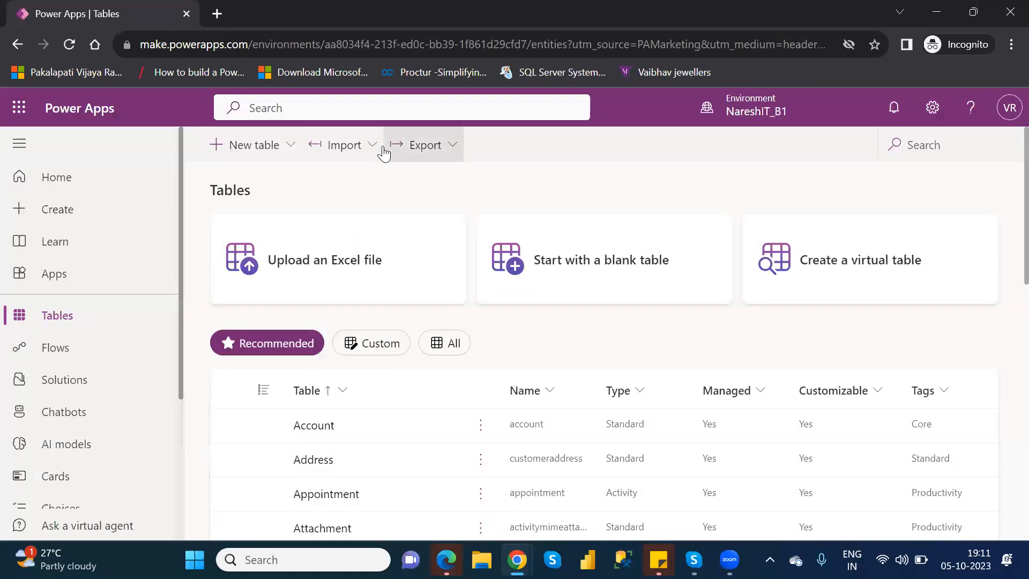
{"action": "left_click", "coordinate": [375, 147]}
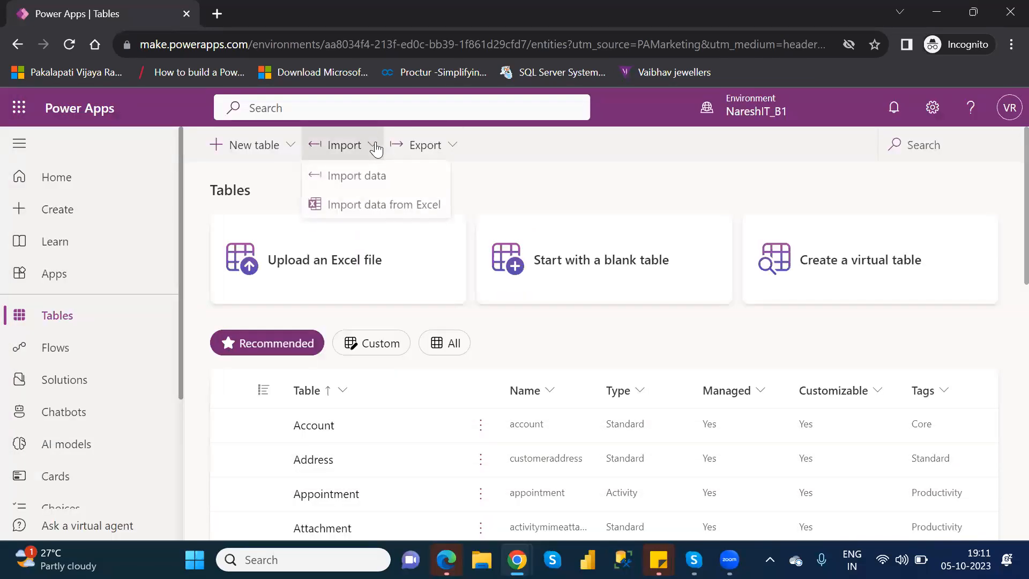
{"action": "left_click", "coordinate": [374, 176]}
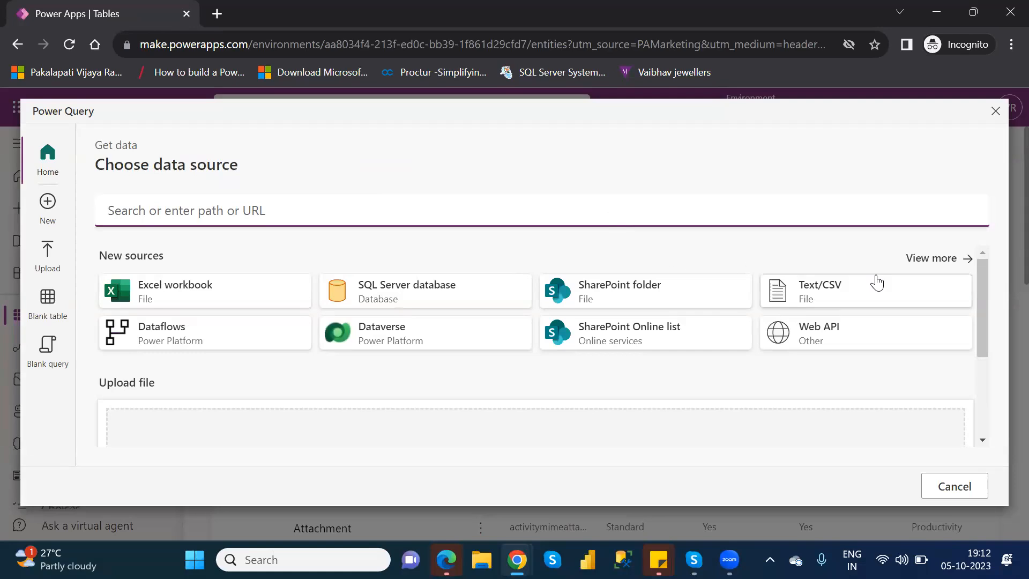
{"action": "left_click", "coordinate": [933, 259]}
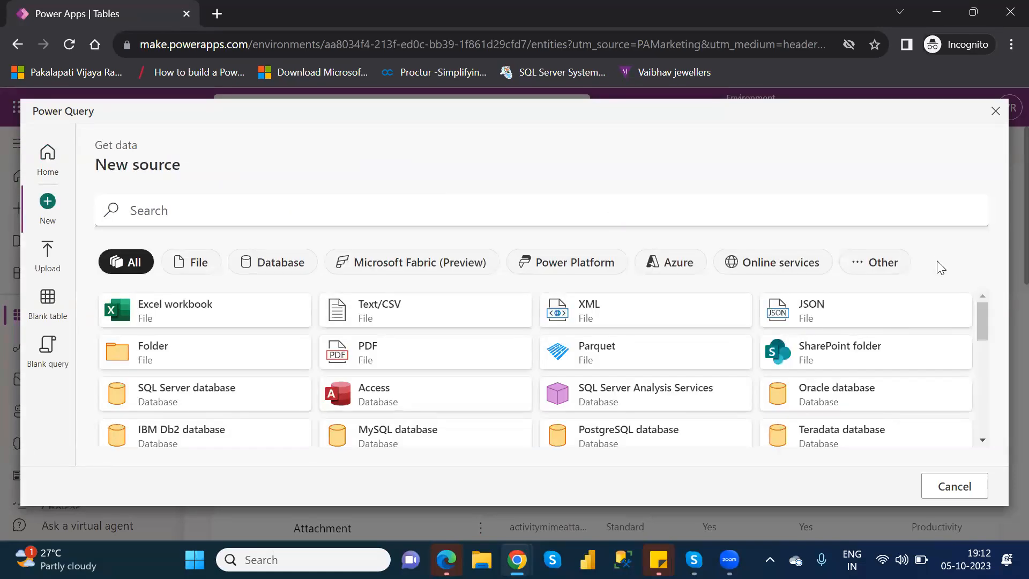
{"action": "left_click_drag", "start_coordinate": [986, 325], "coordinate": [1007, 320]}
{"action": "left_click_drag", "start_coordinate": [984, 318], "coordinate": [999, 387]}
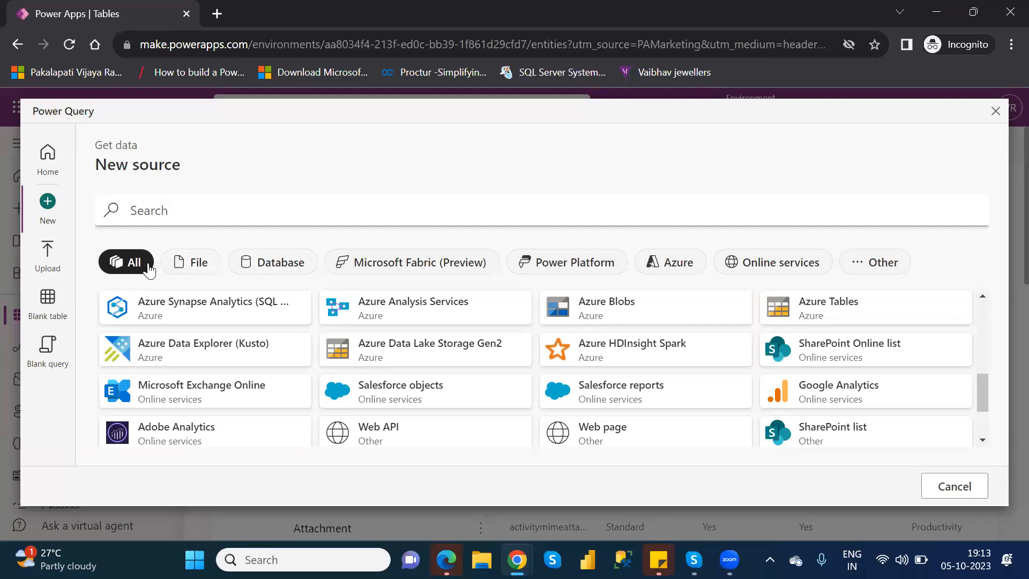
{"action": "left_click", "coordinate": [198, 268]}
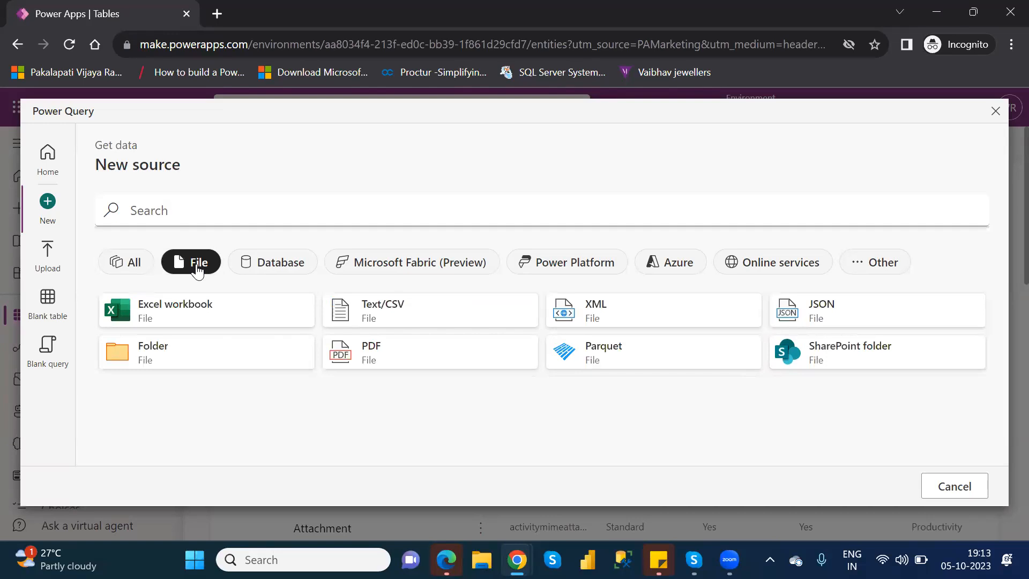
{"action": "left_click", "coordinate": [283, 278]}
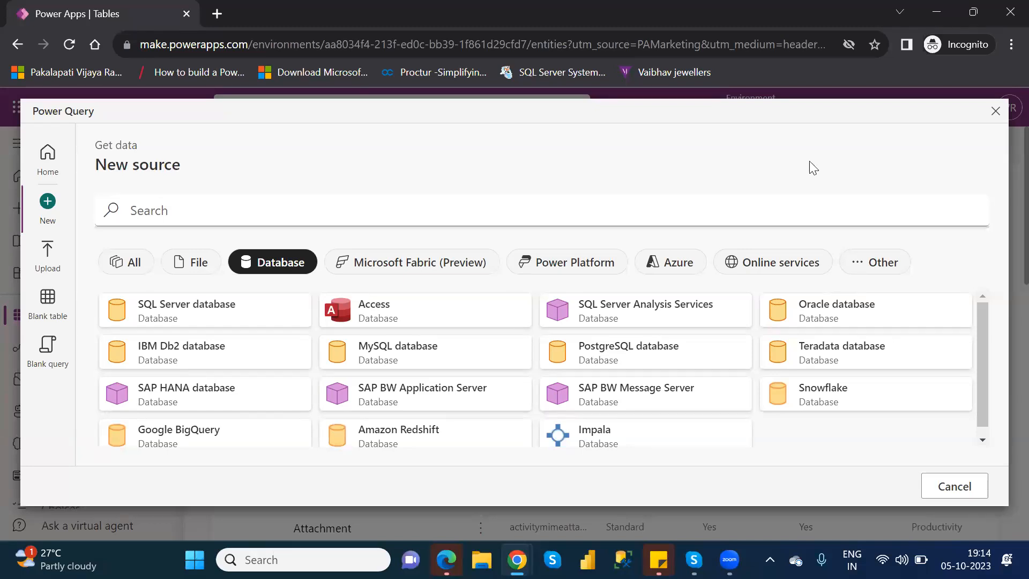
{"action": "left_click", "coordinate": [996, 111]}
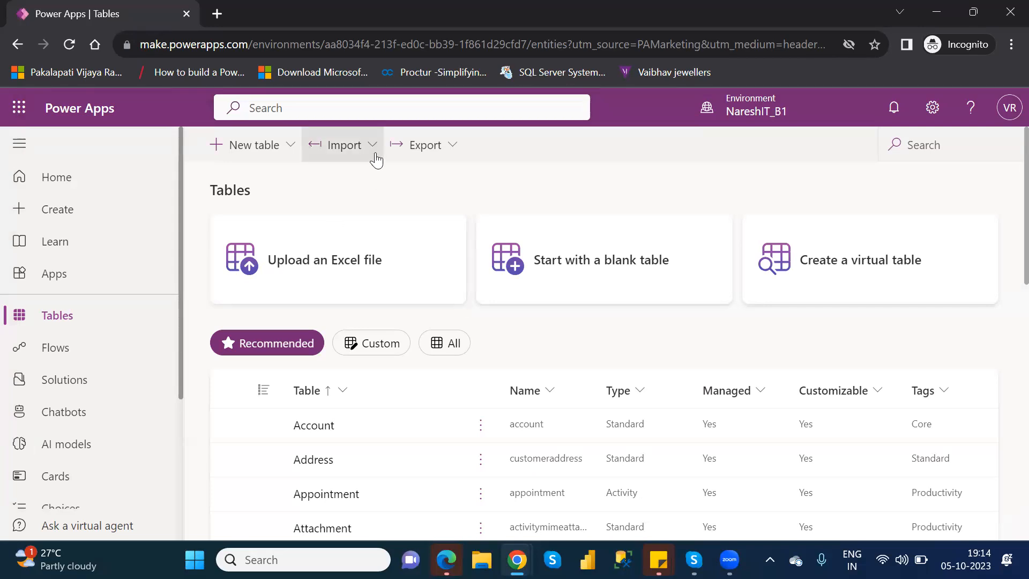
{"action": "left_click", "coordinate": [343, 145]}
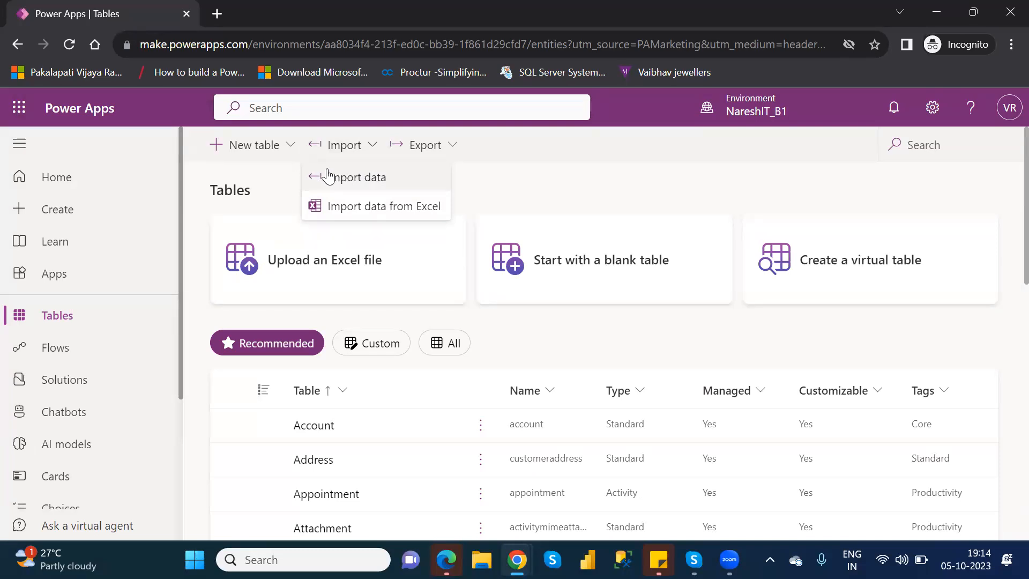
{"action": "left_click", "coordinate": [517, 183]}
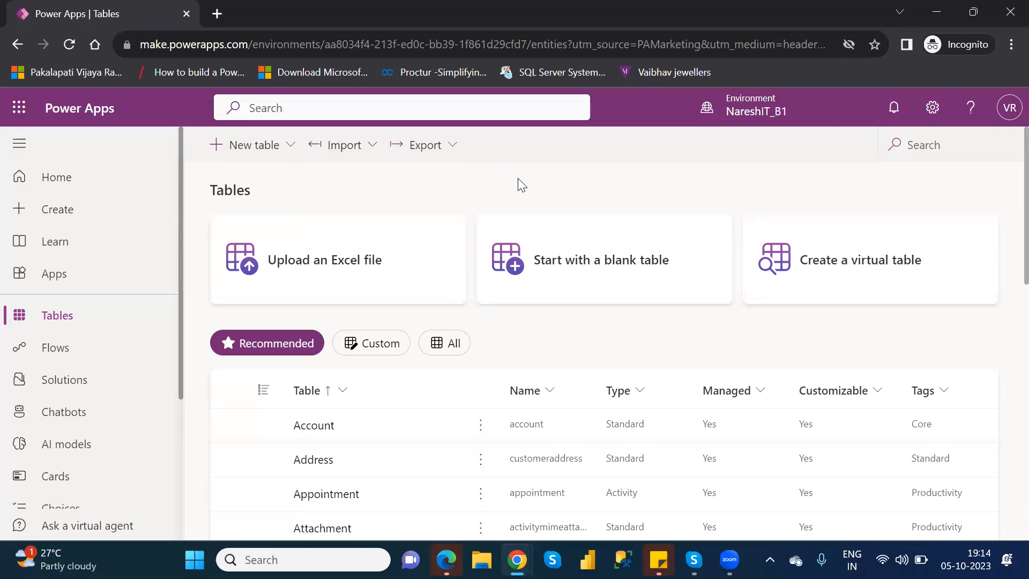
Export the data of the Customer entity from the Dataverse tables
{"action": "left_click", "coordinate": [453, 160]}
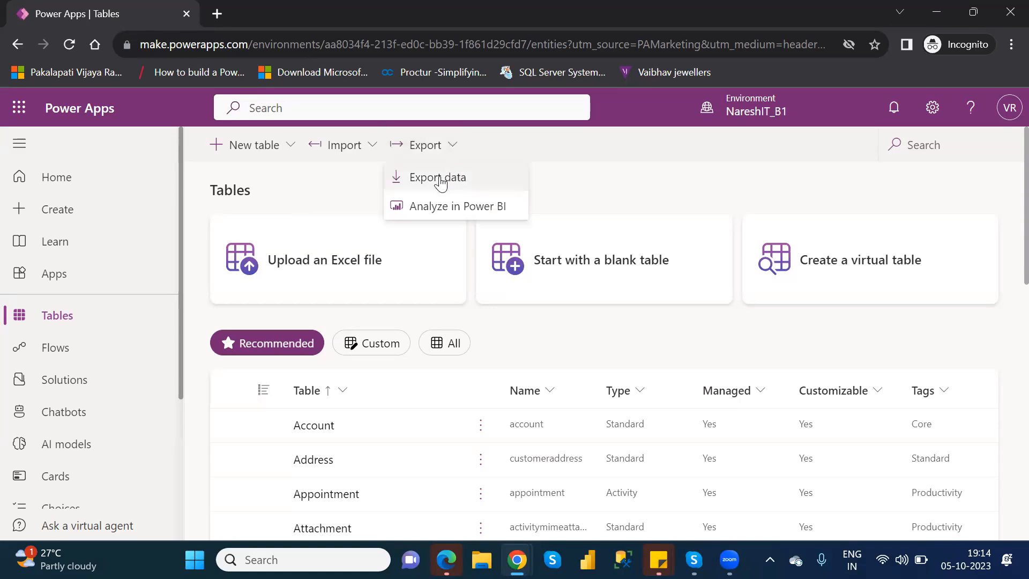
{"action": "left_click", "coordinate": [441, 182]}
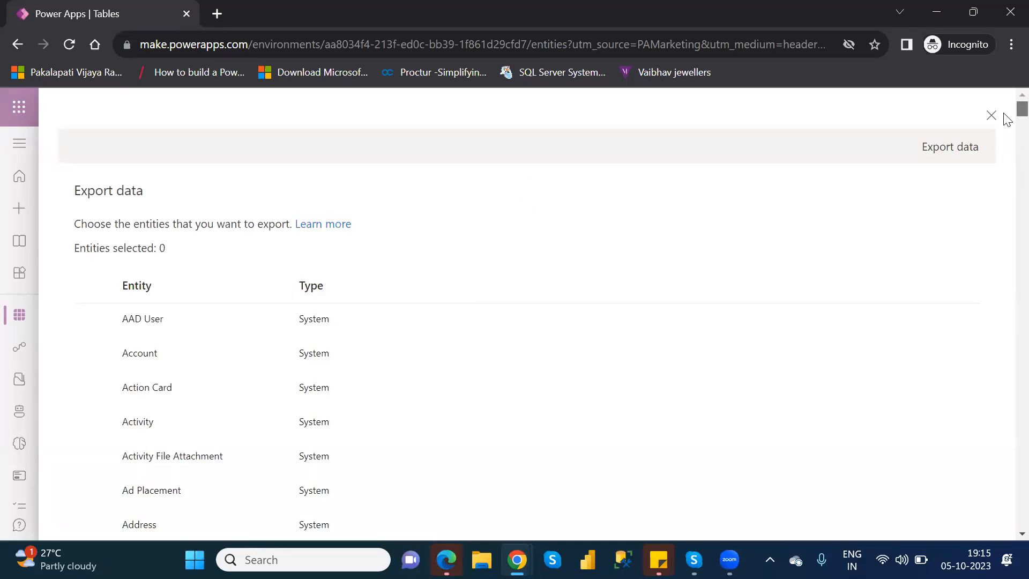
{"action": "scroll", "coordinate": [1006, 123], "scroll_direction": "down", "scroll_amount": 3}
{"action": "scroll", "coordinate": [1007, 124], "scroll_direction": "down", "scroll_amount": 10}
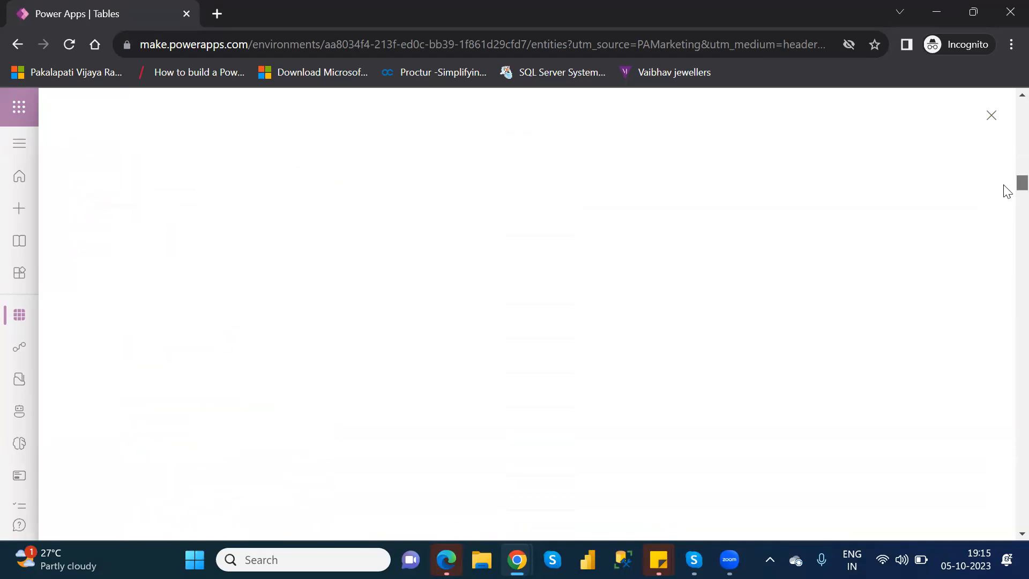
{"action": "scroll", "coordinate": [1007, 175], "scroll_direction": "down", "scroll_amount": 7}
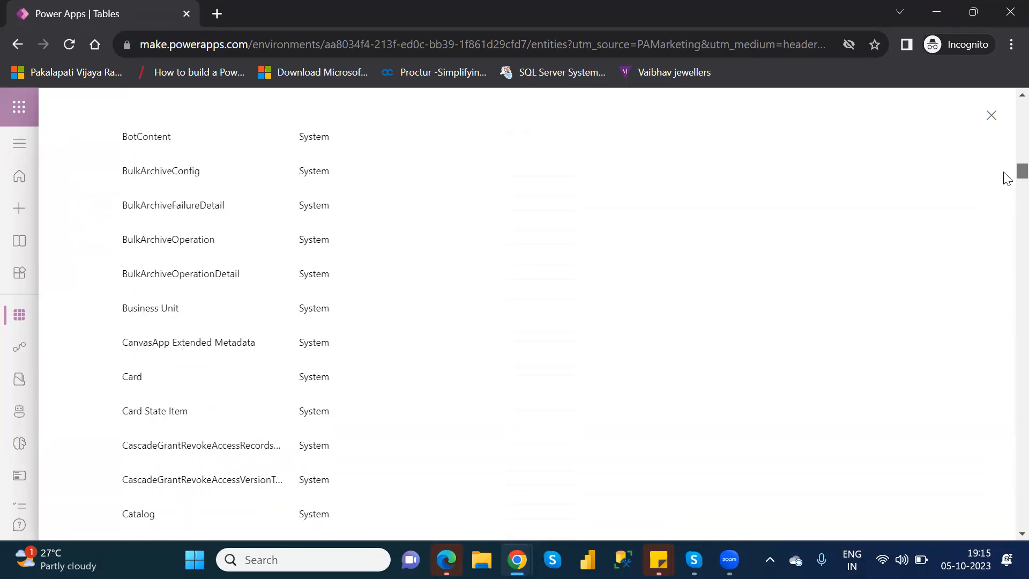
{"action": "scroll", "coordinate": [1006, 183], "scroll_direction": "down", "scroll_amount": 8}
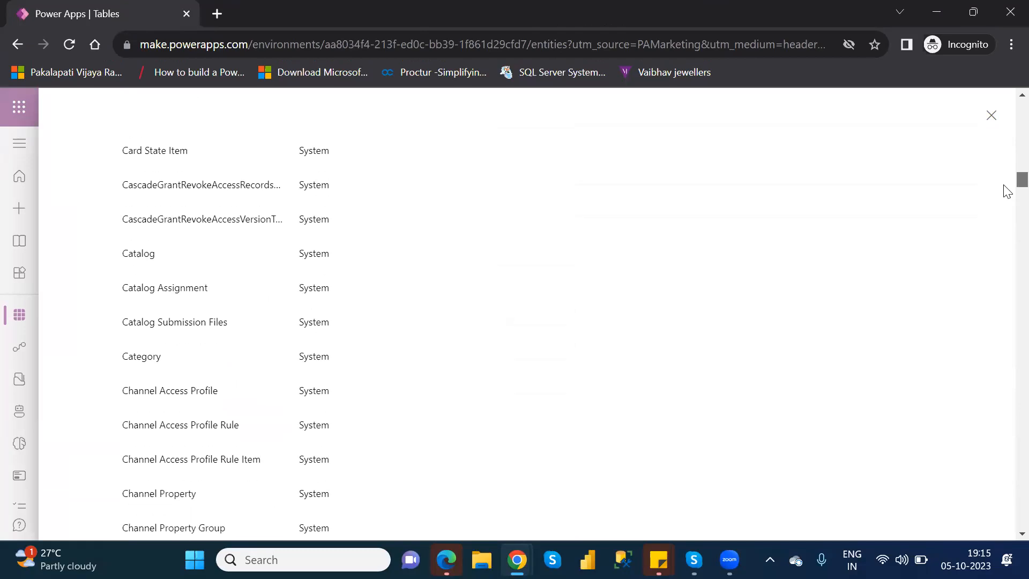
{"action": "scroll", "coordinate": [1008, 194], "scroll_direction": "down", "scroll_amount": 9}
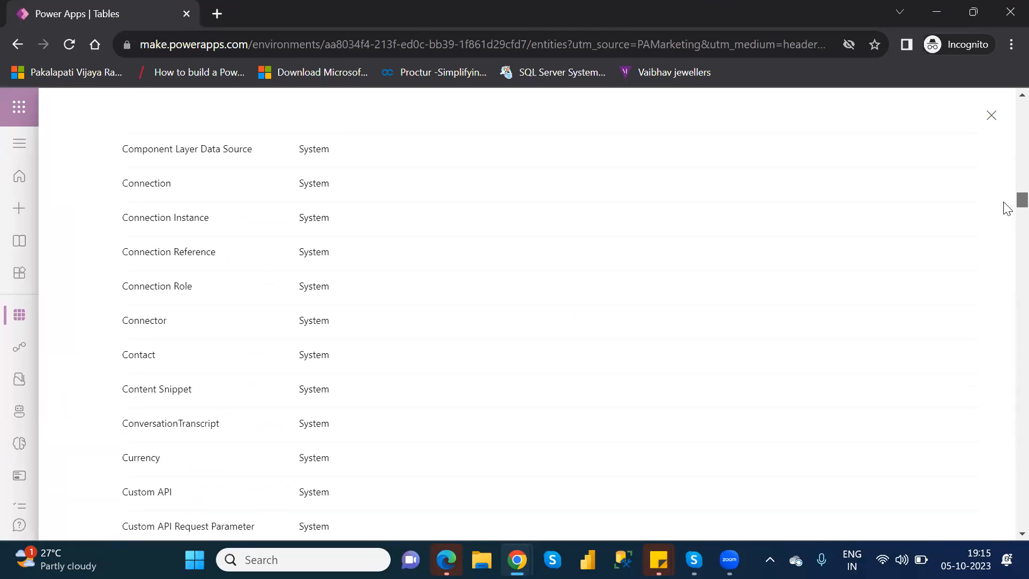
{"action": "scroll", "coordinate": [1008, 214], "scroll_direction": "down", "scroll_amount": 7}
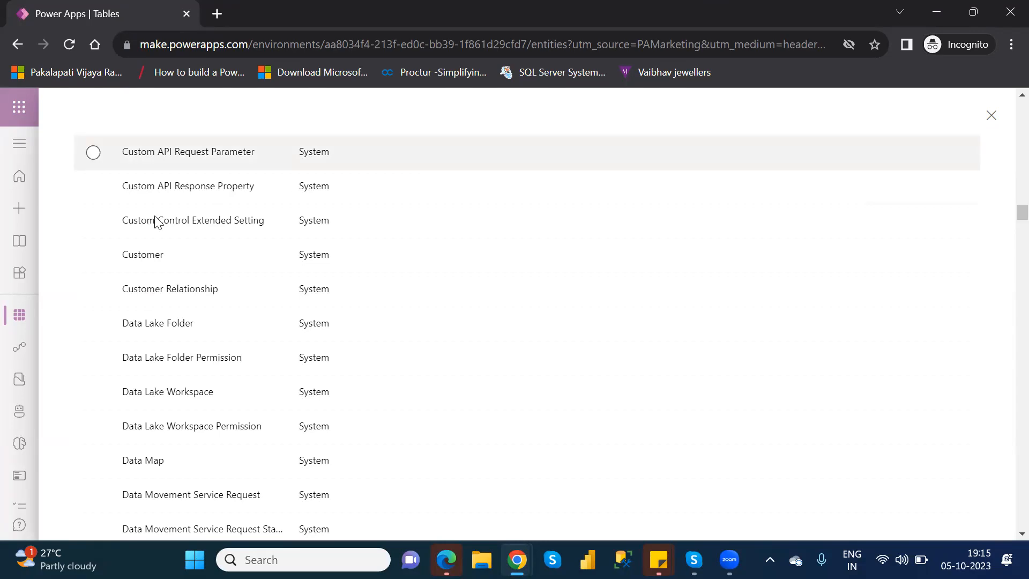
{"action": "left_click", "coordinate": [93, 255]}
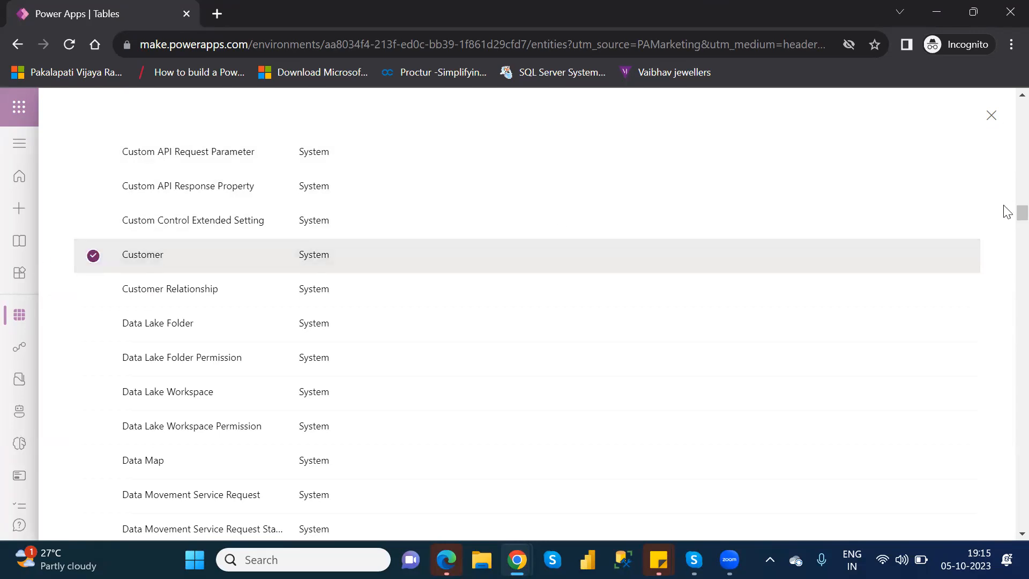
{"action": "scroll", "coordinate": [1007, 189], "scroll_direction": "up", "scroll_amount": 15}
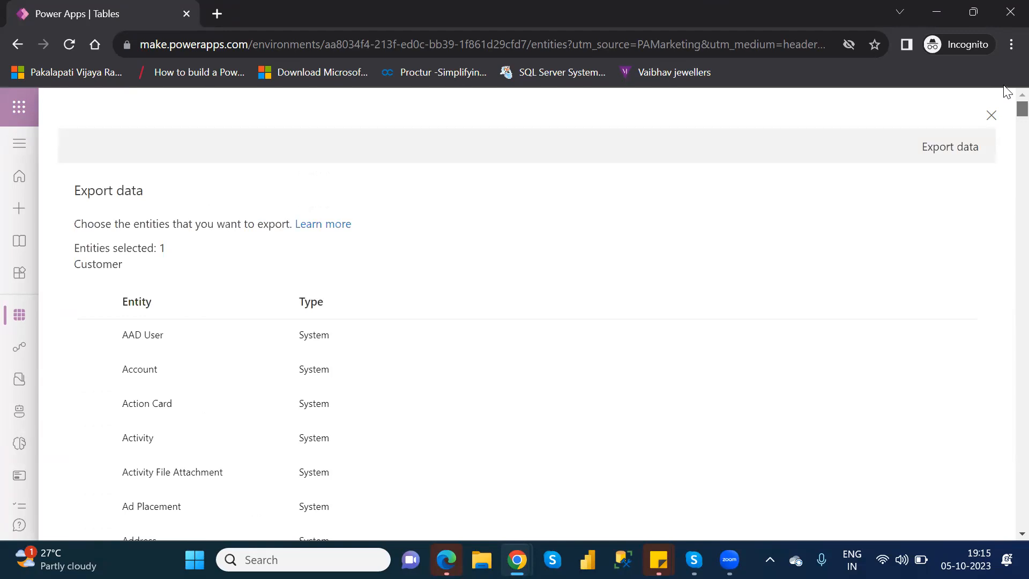
{"action": "left_click", "coordinate": [954, 149]}
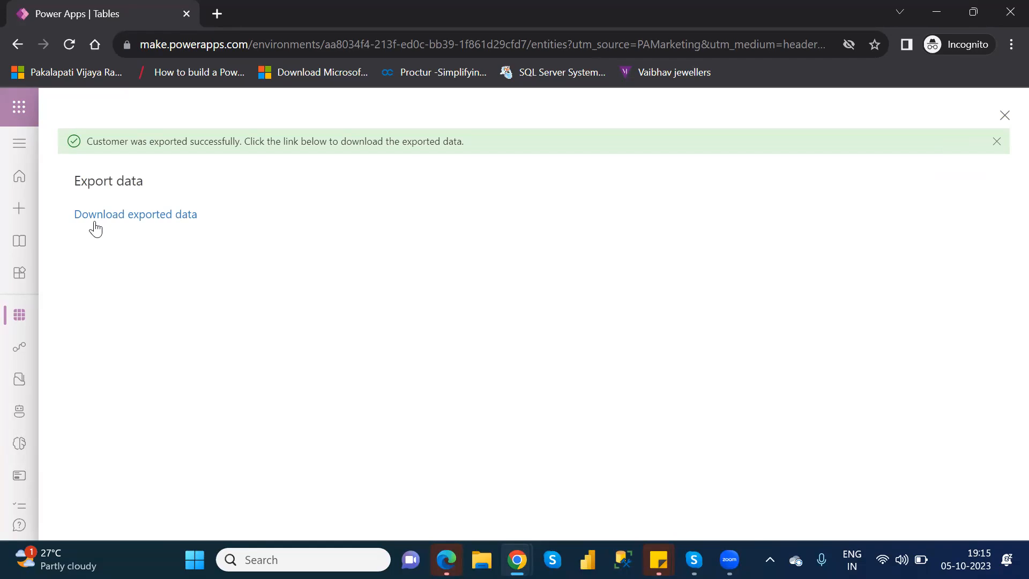
Download the exported Customer data as a ZIP archive into the Downloads folder, keeping the suggested file name
{"action": "left_click", "coordinate": [169, 217]}
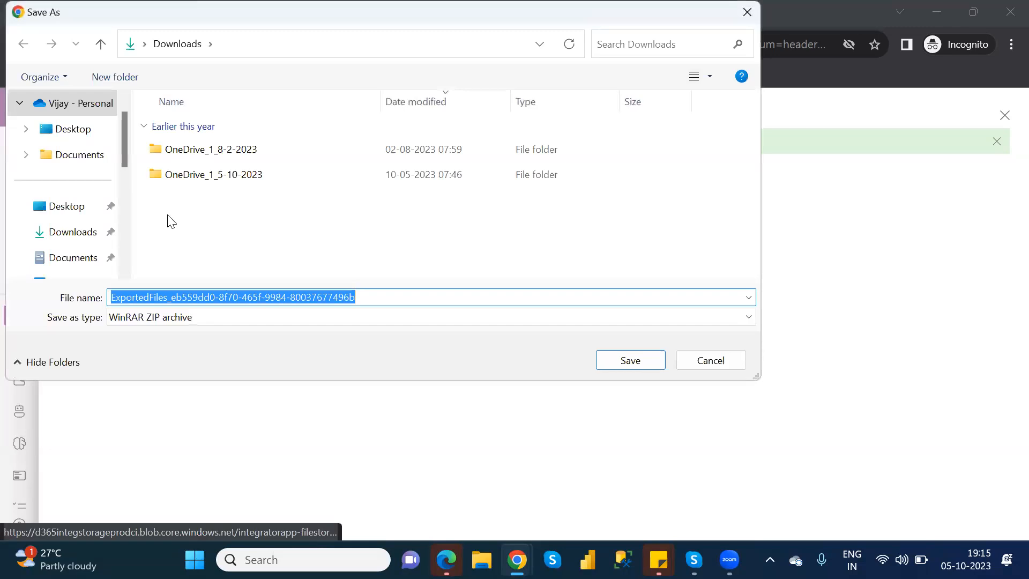
{"action": "left_click", "coordinate": [75, 236]}
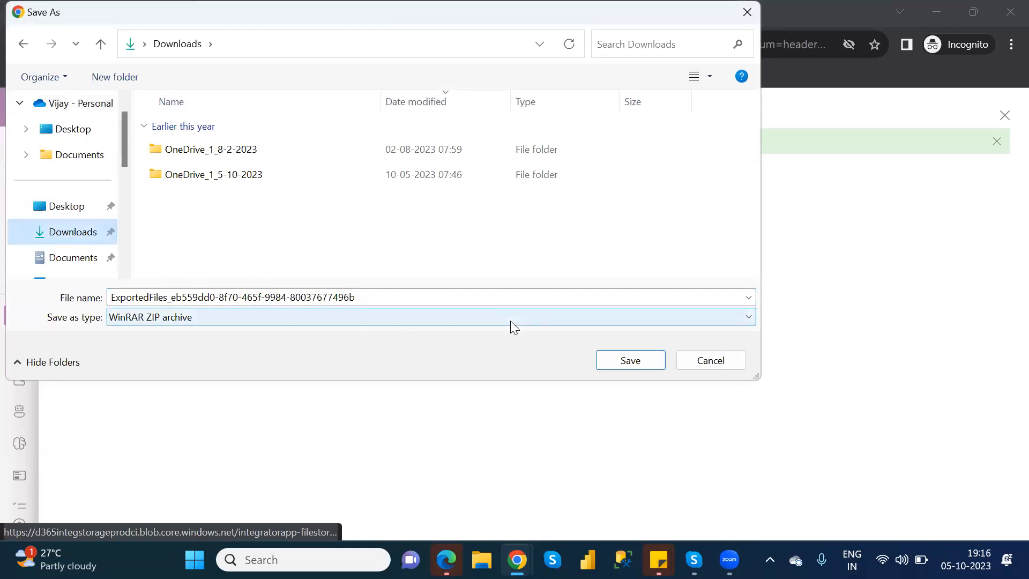
{"action": "left_click", "coordinate": [647, 360]}
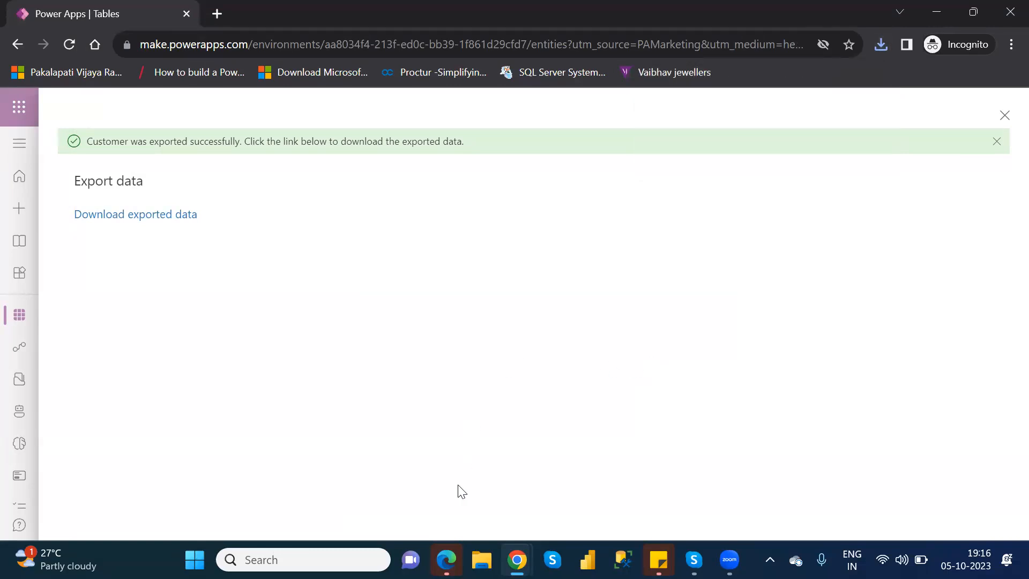
Switch to File Explorer, open the ExportedFiles archive in Downloads, and open its cr5c6_customer1s file in Excel
{"action": "left_click", "coordinate": [482, 560]}
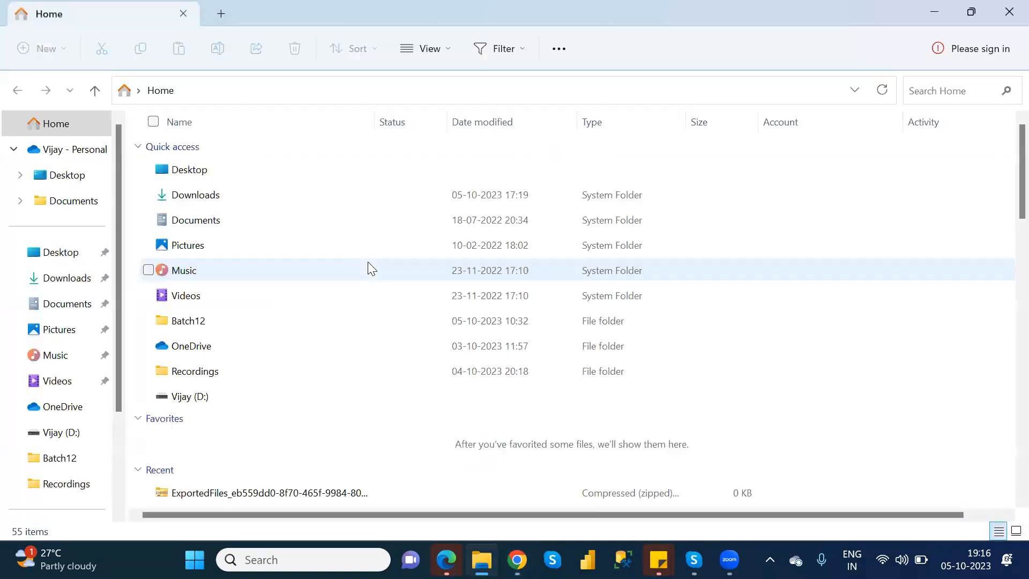
{"action": "left_click", "coordinate": [63, 288]}
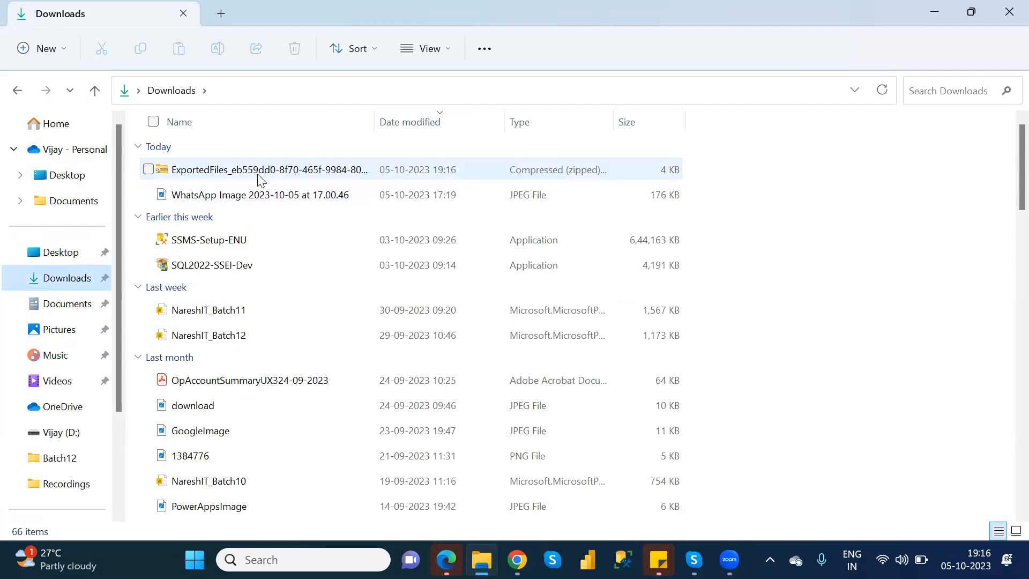
{"action": "left_click", "coordinate": [261, 180]}
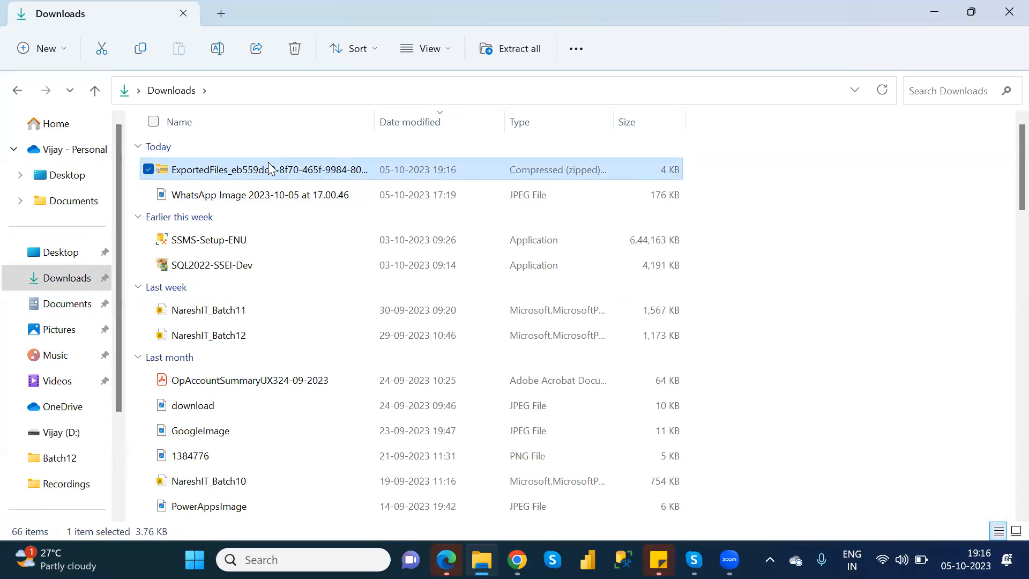
{"action": "right_click", "coordinate": [263, 165]}
{"action": "left_click", "coordinate": [213, 172]}
{"action": "double_click", "coordinate": [212, 171]}
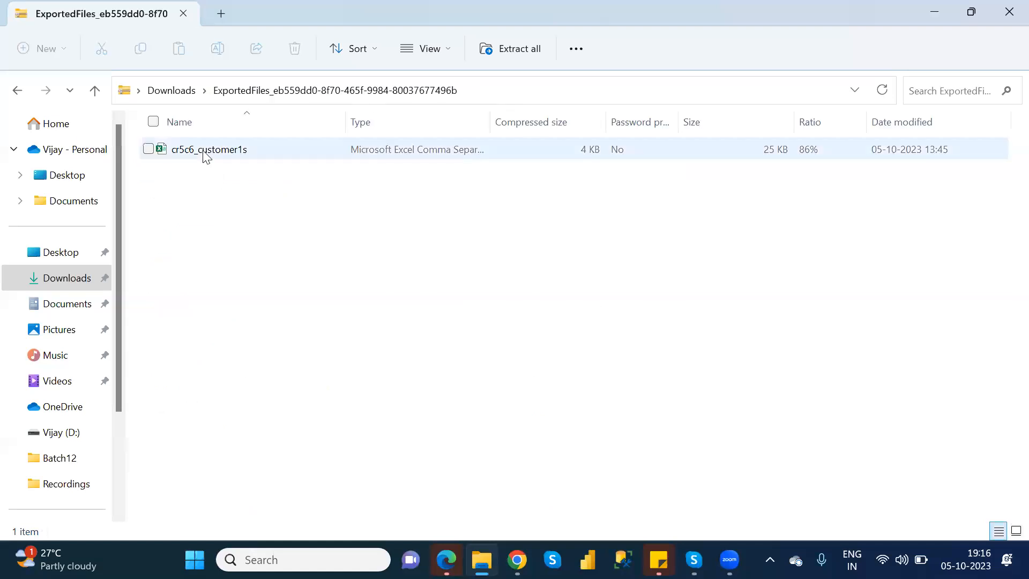
{"action": "left_click", "coordinate": [206, 156]}
{"action": "double_click", "coordinate": [205, 155]}
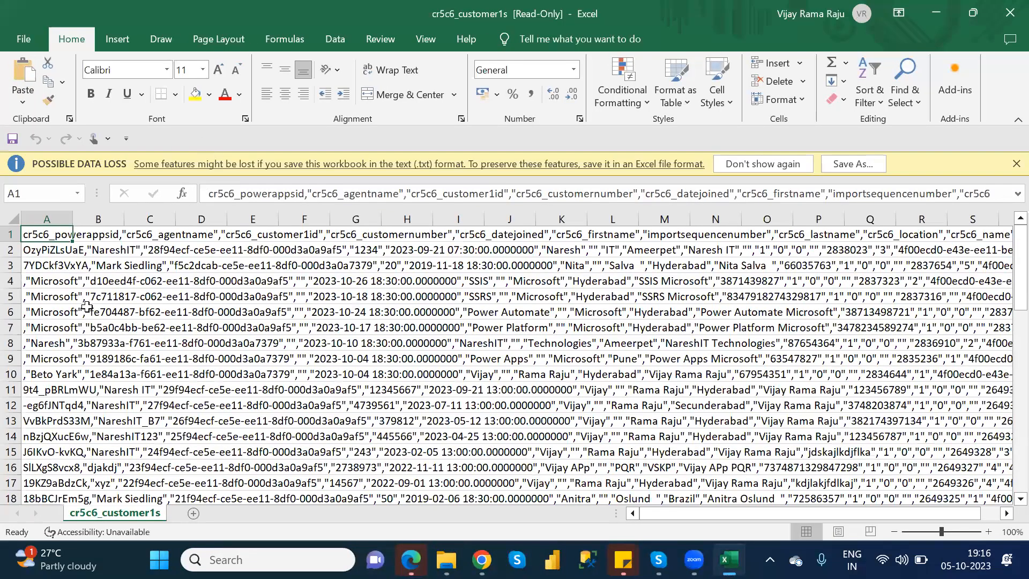
Autofit all column widths in the cr5c6_customer1s sheet and look across the exported data
{"action": "left_click", "coordinate": [87, 308]}
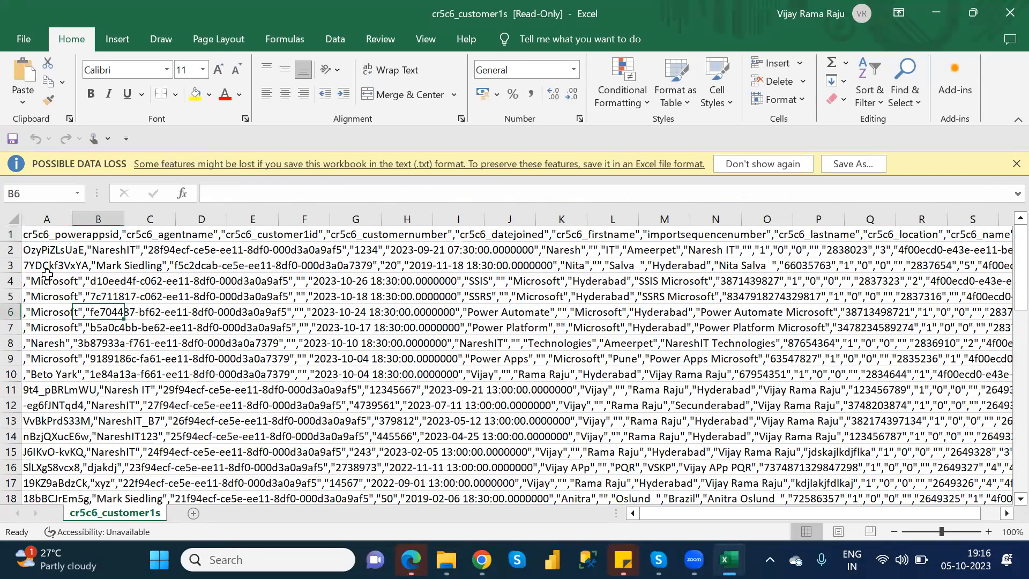
{"action": "left_click", "coordinate": [12, 218]}
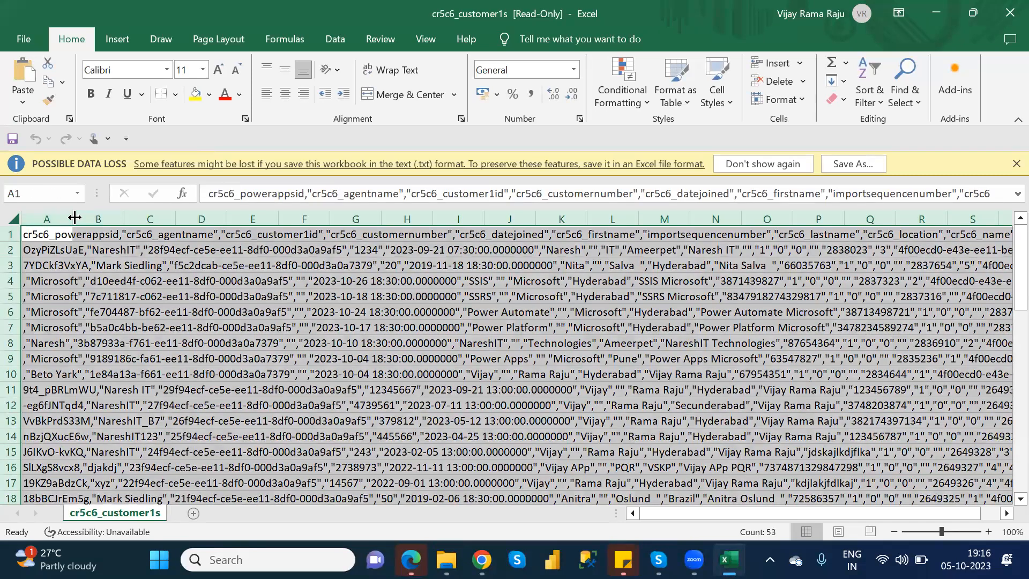
{"action": "double_click", "coordinate": [75, 217]}
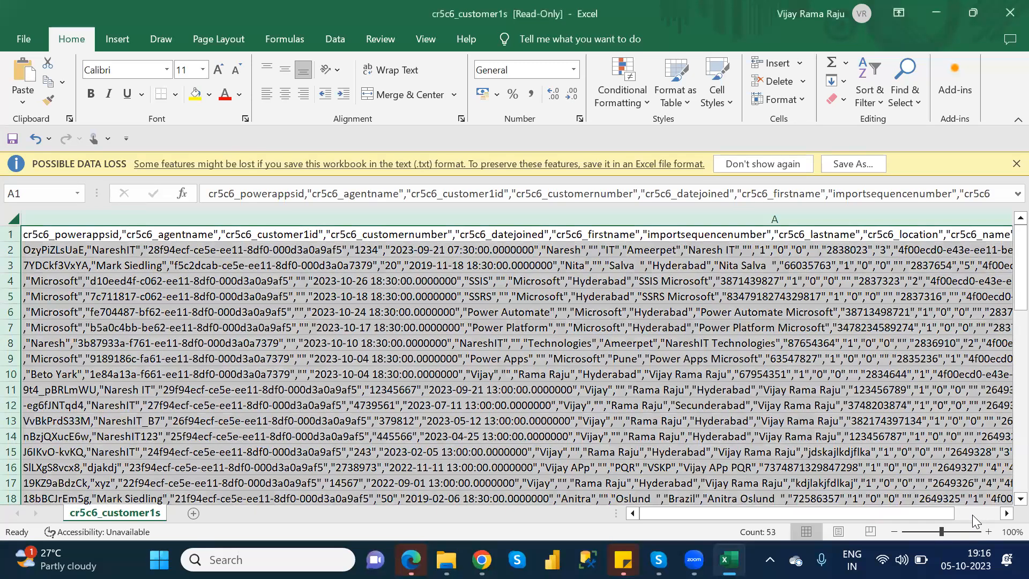
{"action": "left_click", "coordinate": [973, 515]}
{"action": "left_click", "coordinate": [972, 514]}
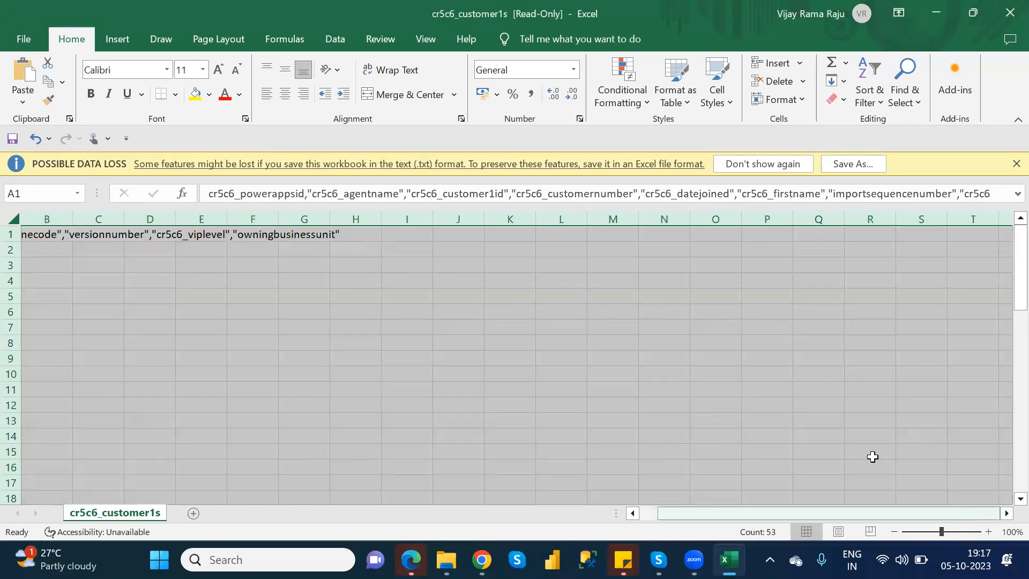
Open the Info page of the cr5c6_customer1s workbook and examine its options and properties
{"action": "left_click", "coordinate": [618, 167]}
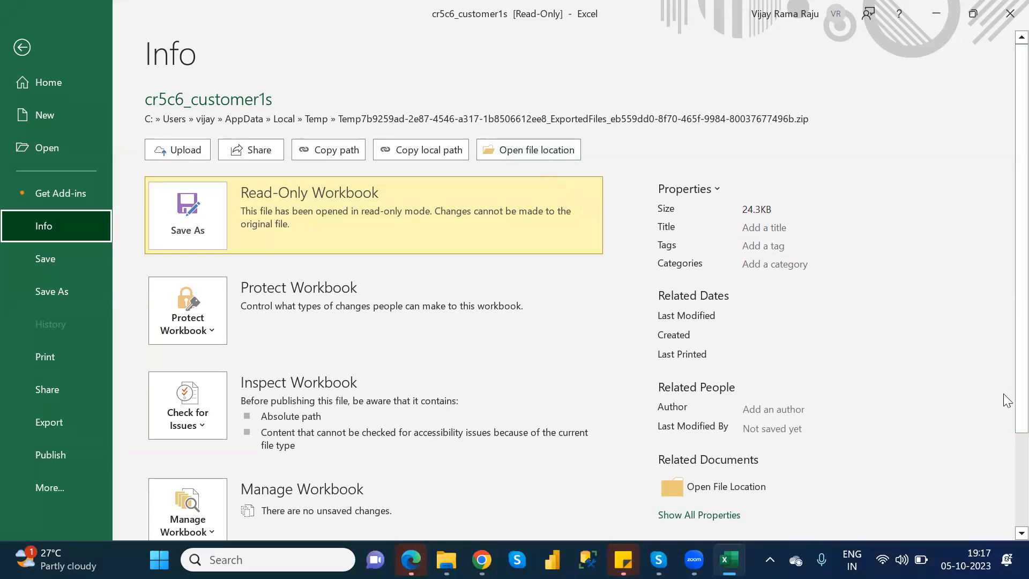
{"action": "scroll", "coordinate": [1005, 400], "scroll_direction": "down", "scroll_amount": 3}
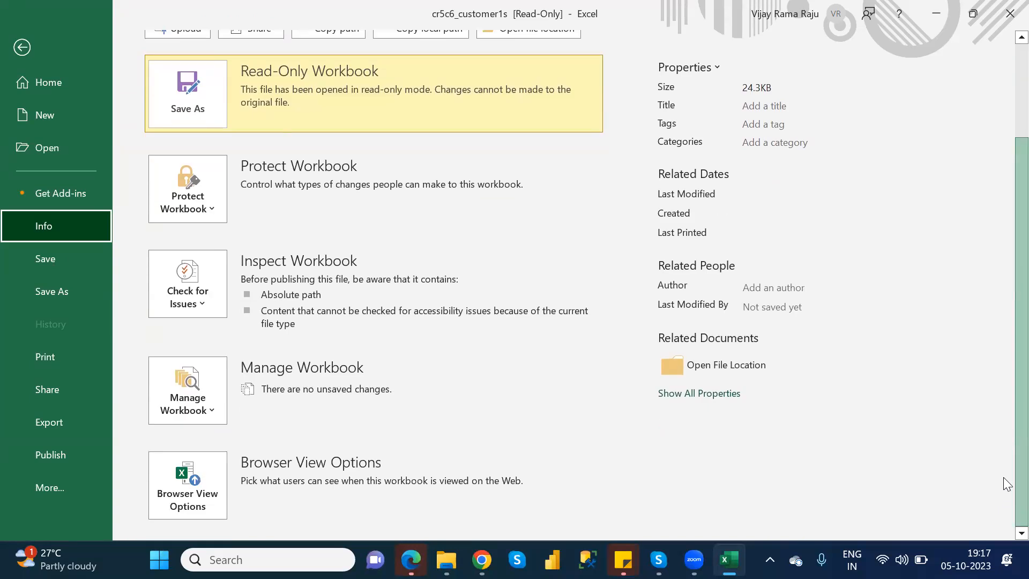
{"action": "scroll", "coordinate": [1004, 483], "scroll_direction": "up", "scroll_amount": 3}
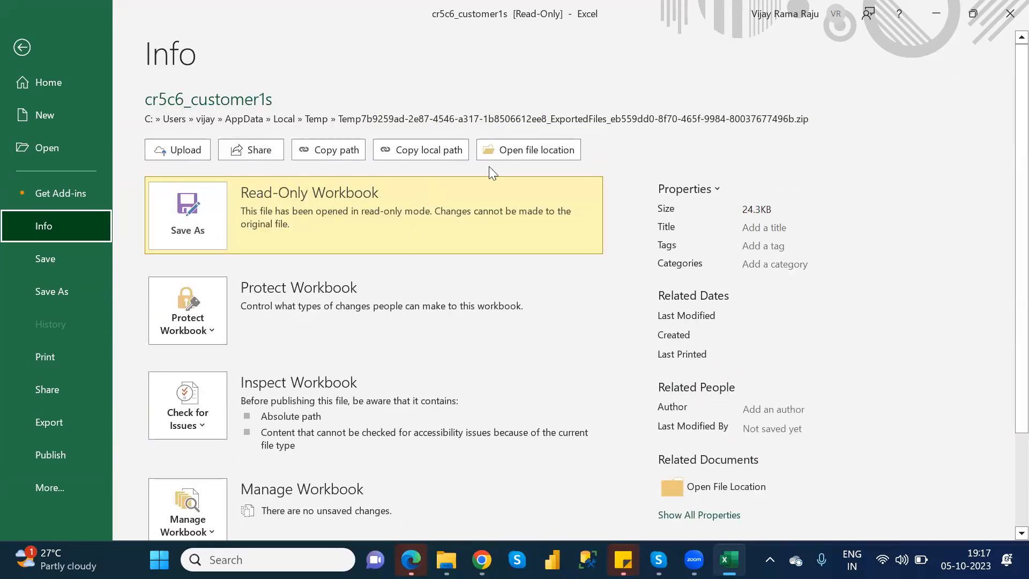
Open the file location of cr5c6_customer1s, reopen the file in Excel, and examine its Info page
{"action": "left_click", "coordinate": [533, 153]}
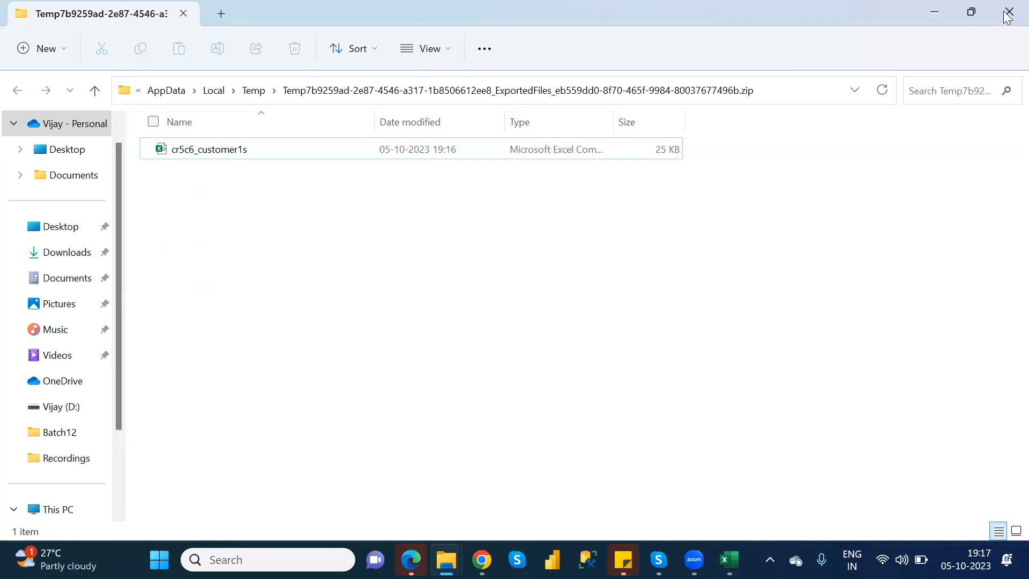
{"action": "double_click", "coordinate": [286, 150]}
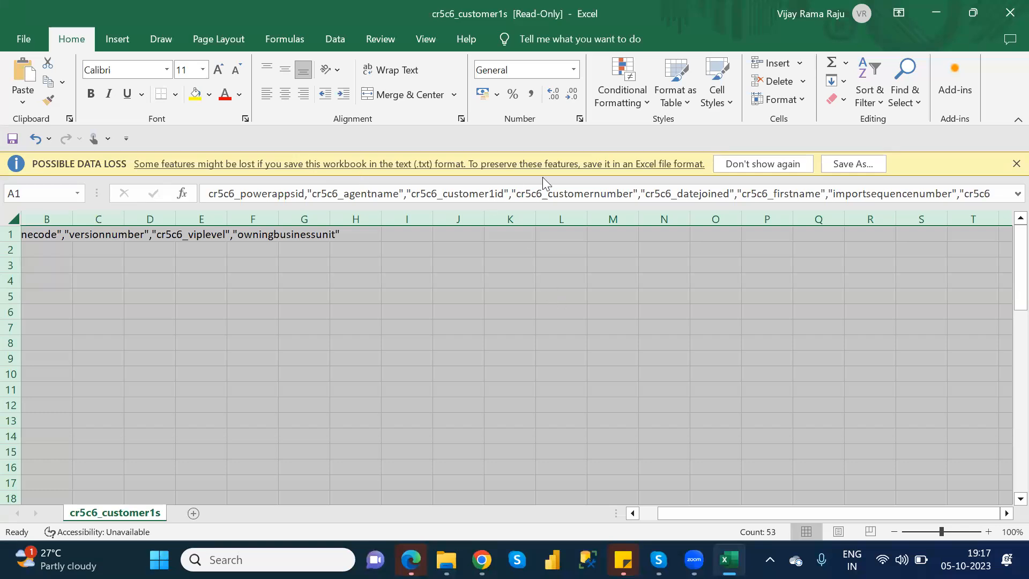
{"action": "left_click", "coordinate": [562, 172]}
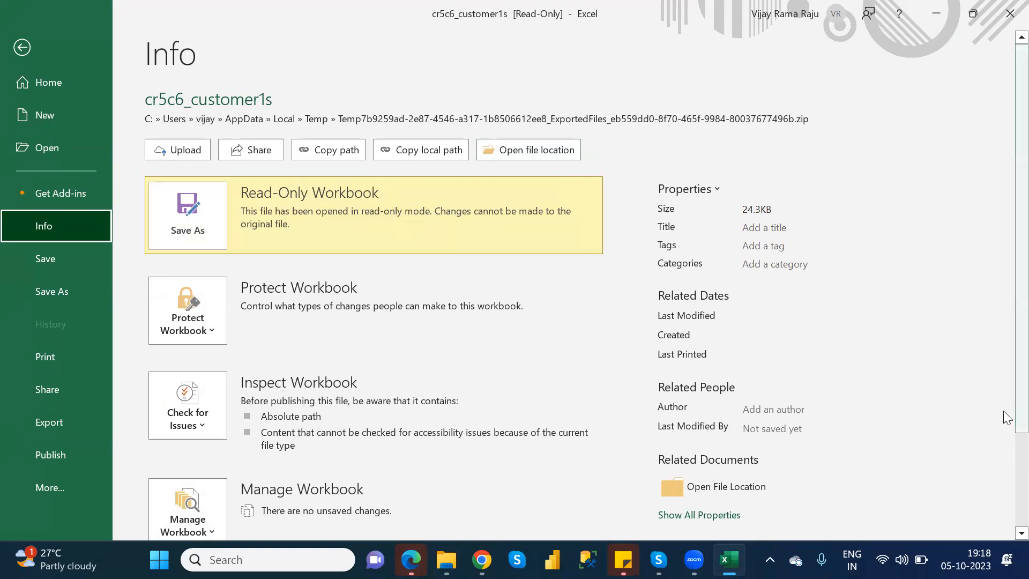
{"action": "scroll", "coordinate": [1005, 482], "scroll_direction": "down", "scroll_amount": 1}
{"action": "scroll", "coordinate": [1005, 482], "scroll_direction": "down", "scroll_amount": 2}
{"action": "scroll", "coordinate": [1004, 396], "scroll_direction": "up", "scroll_amount": 3}
Save the exported data in the Downloads folder as an Excel Workbook named xyz
{"action": "left_click", "coordinate": [80, 298]}
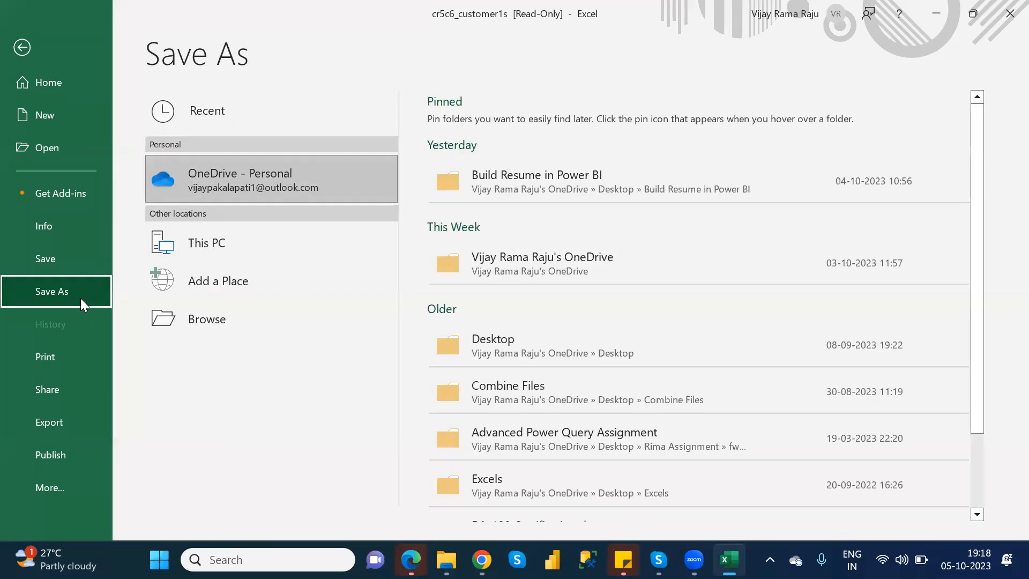
{"action": "left_click", "coordinate": [289, 327]}
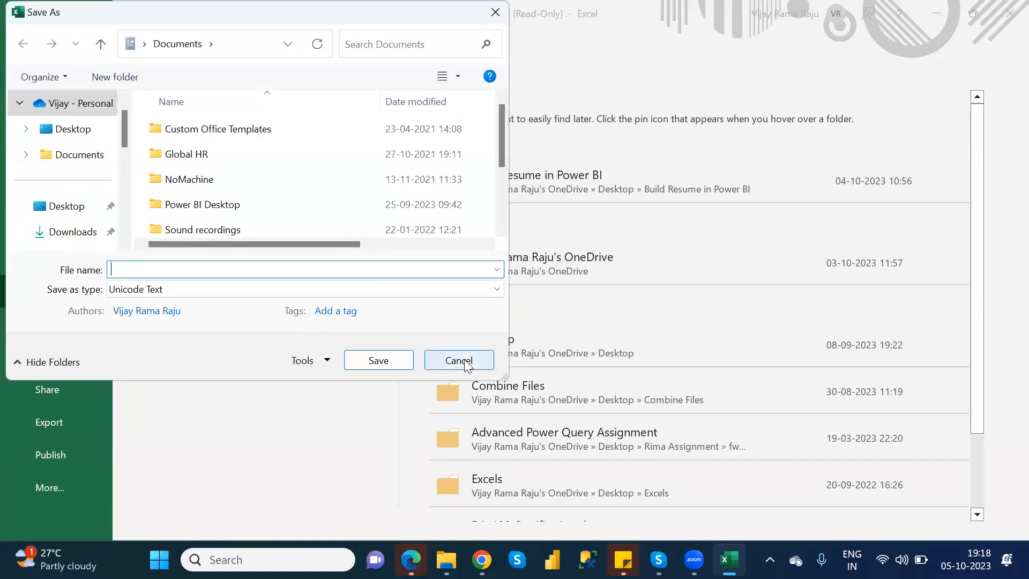
{"action": "left_click", "coordinate": [464, 360]}
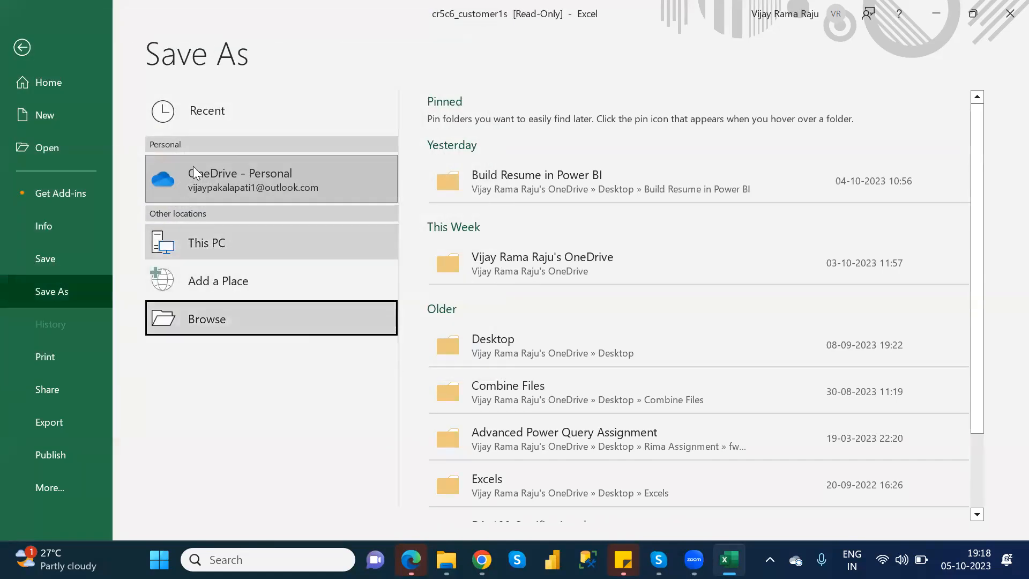
{"action": "left_click", "coordinate": [247, 240]}
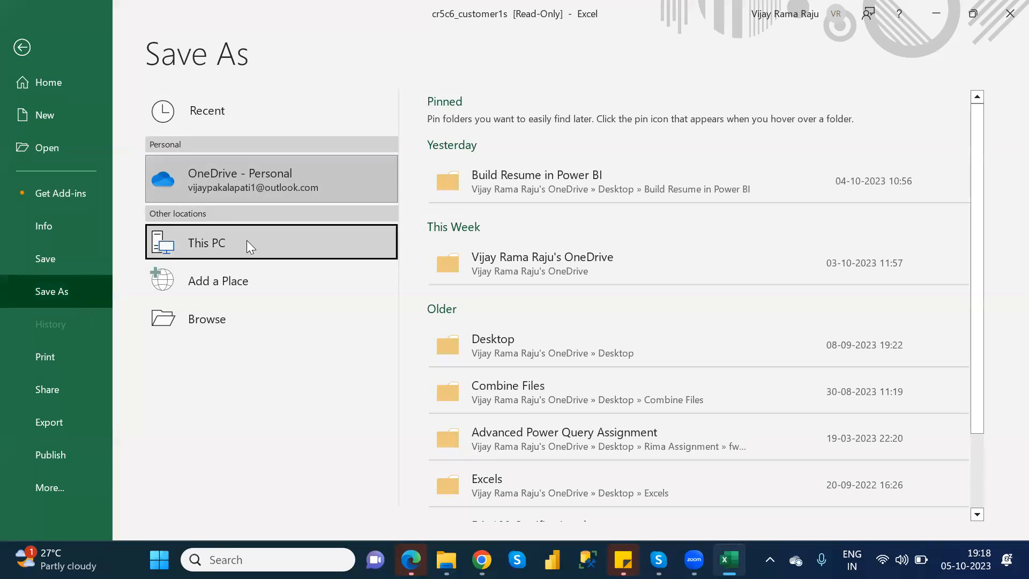
{"action": "left_click", "coordinate": [216, 311]}
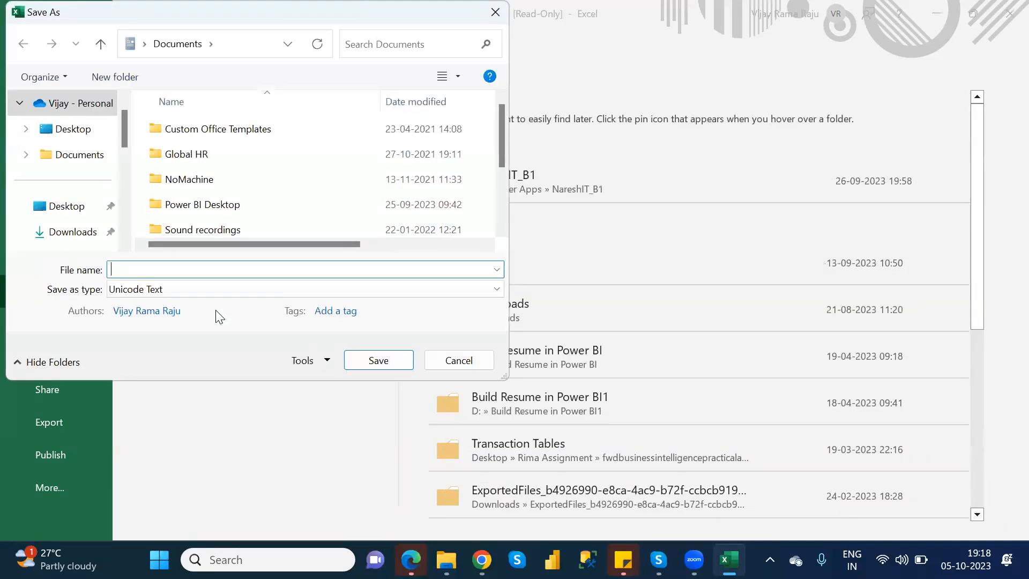
{"action": "left_click", "coordinate": [73, 232]}
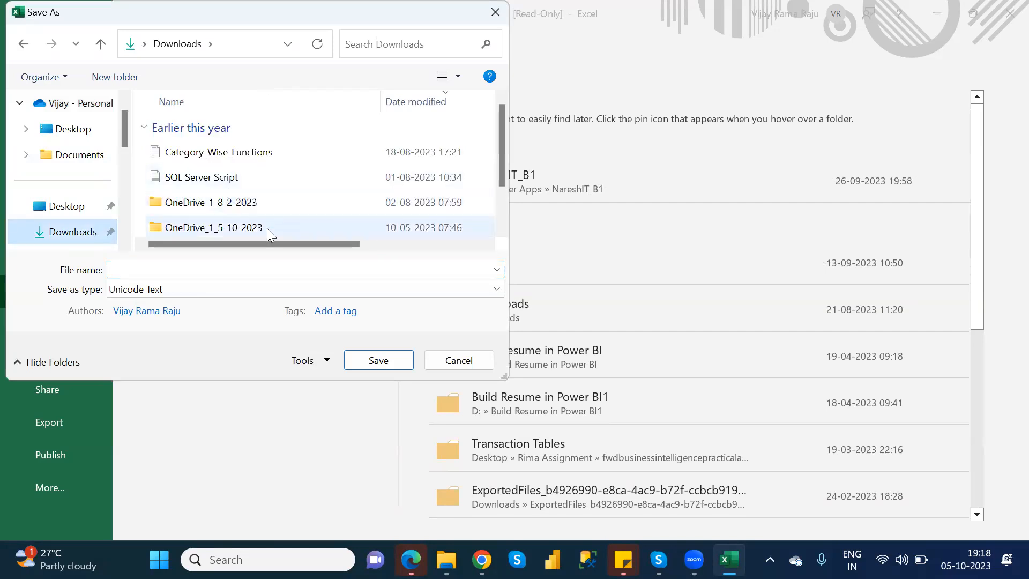
{"action": "left_click", "coordinate": [497, 289]}
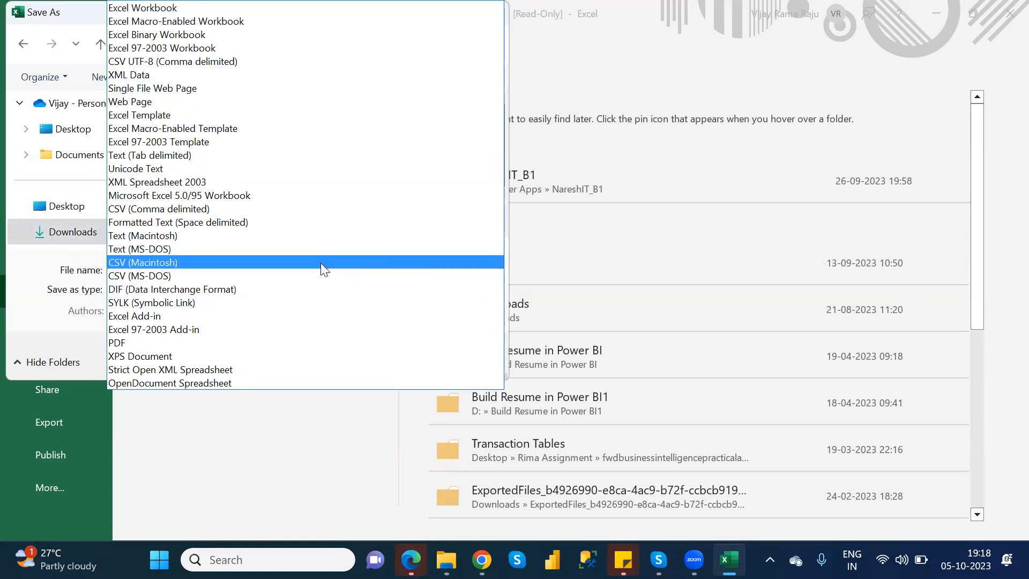
{"action": "left_click", "coordinate": [173, 9]}
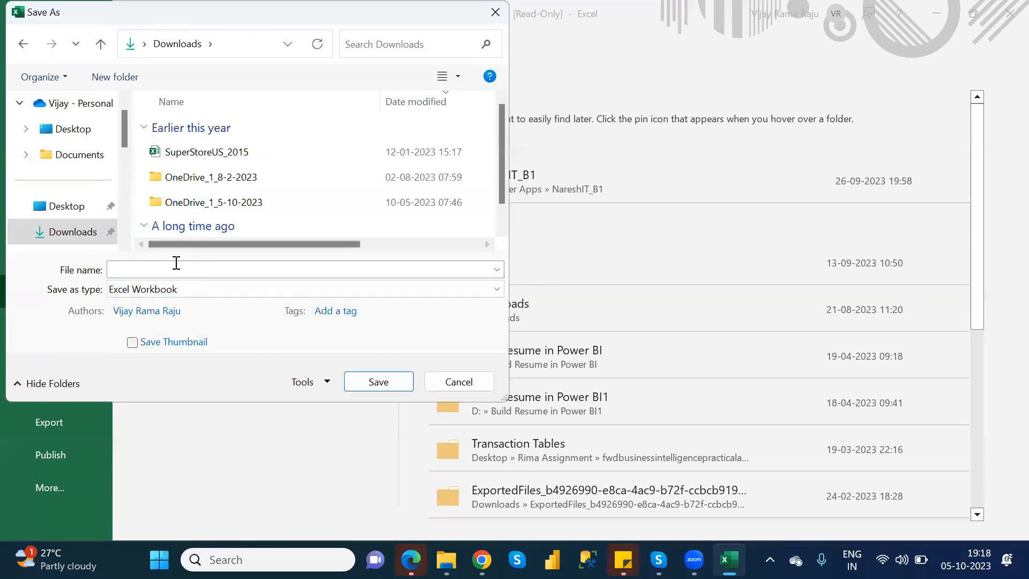
{"action": "left_click", "coordinate": [160, 267]}
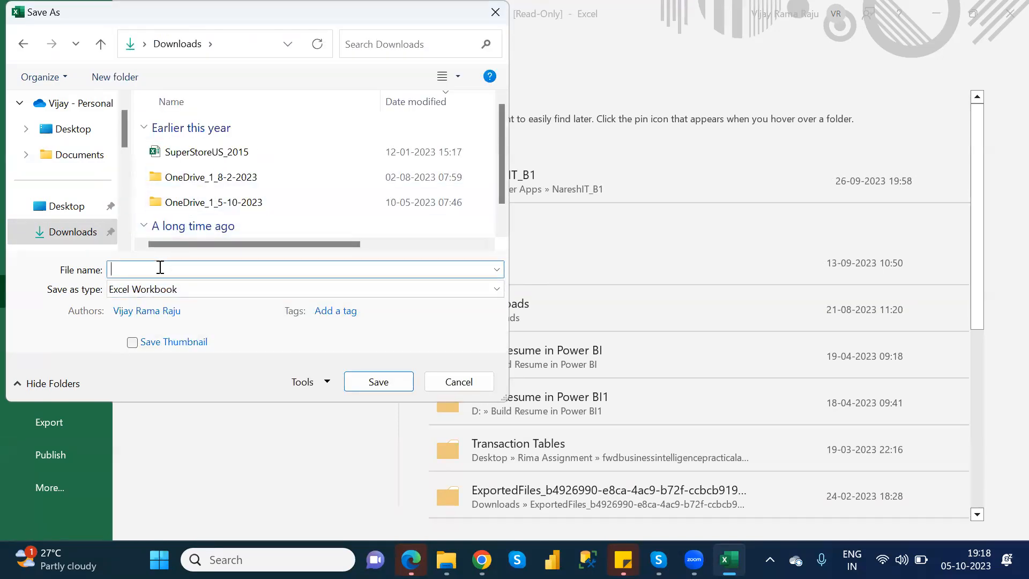
{"action": "type", "text": "xyz"}
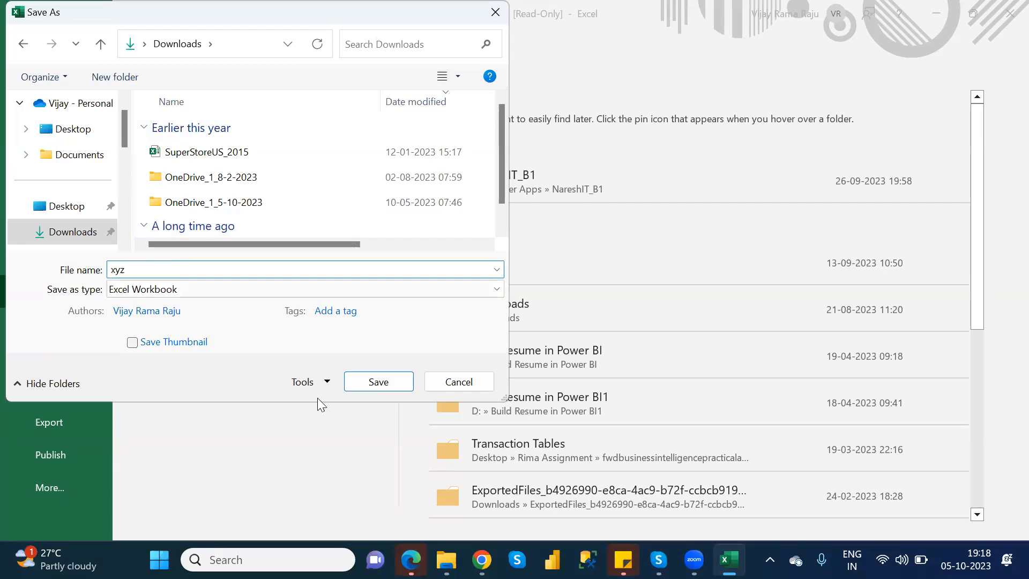
{"action": "left_click", "coordinate": [376, 382]}
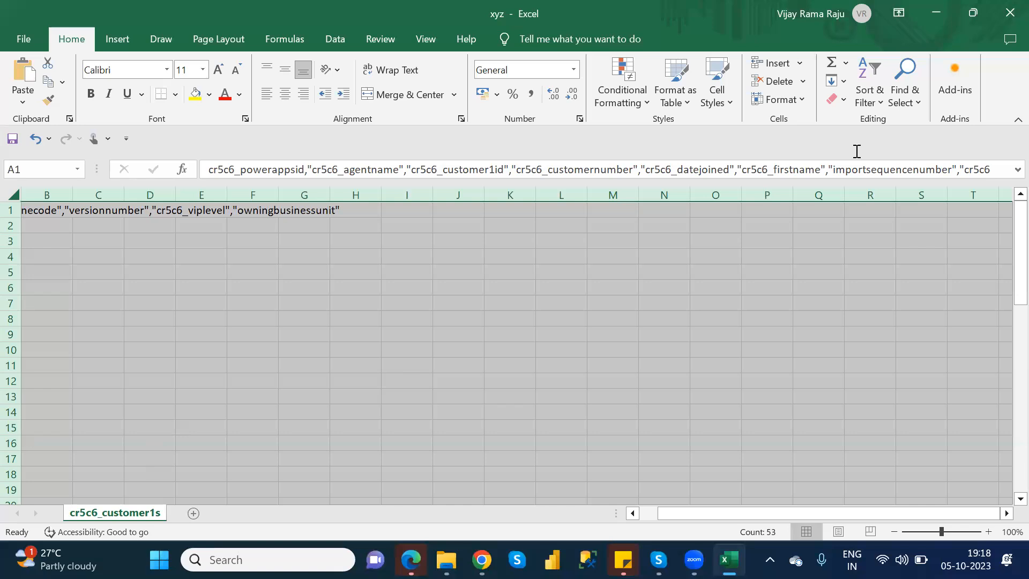
Close the workbook and reopen xyz from the Downloads folder in File Explorer
{"action": "left_click", "coordinate": [1006, 18]}
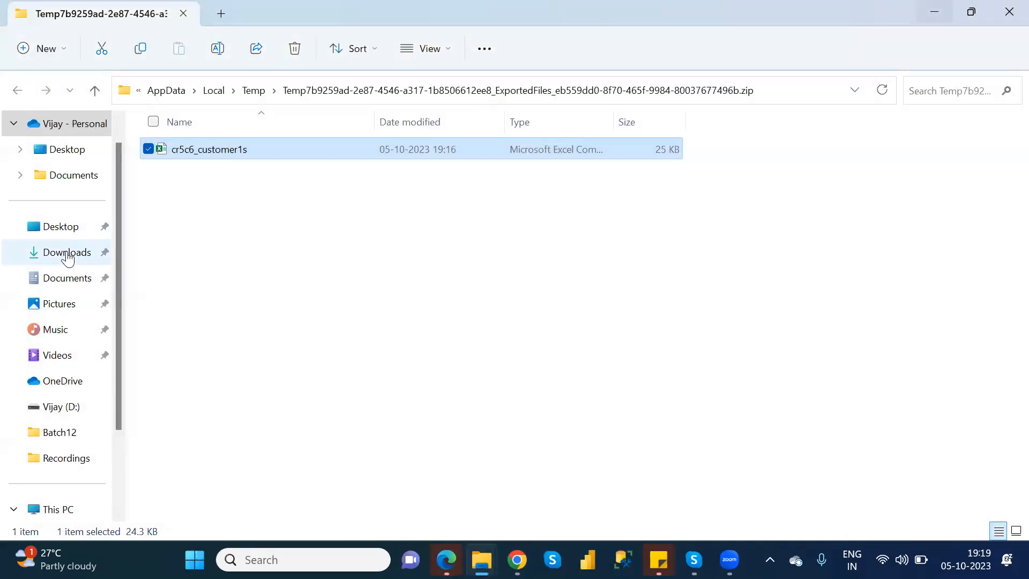
{"action": "left_click", "coordinate": [66, 253]}
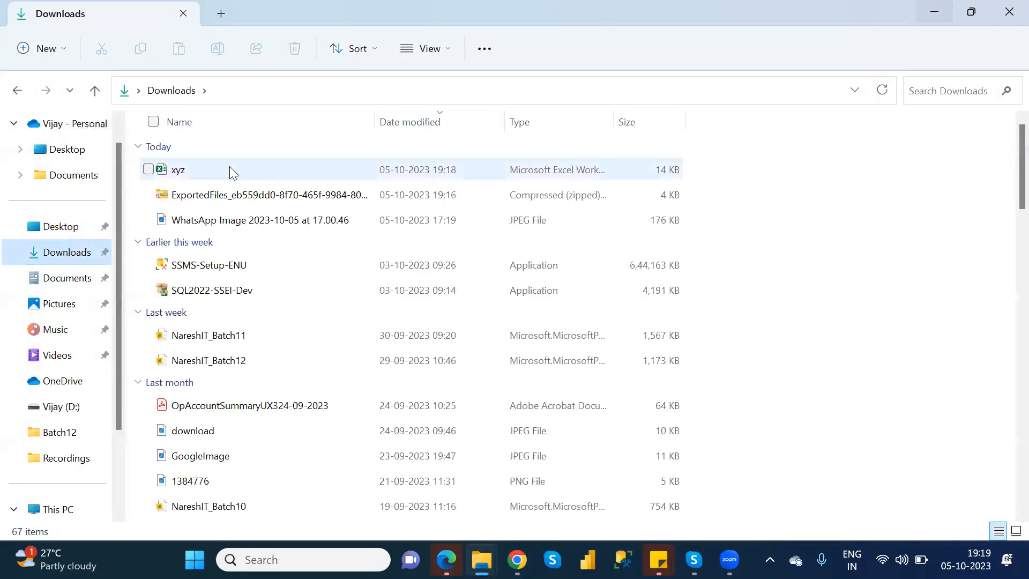
{"action": "double_click", "coordinate": [229, 168]}
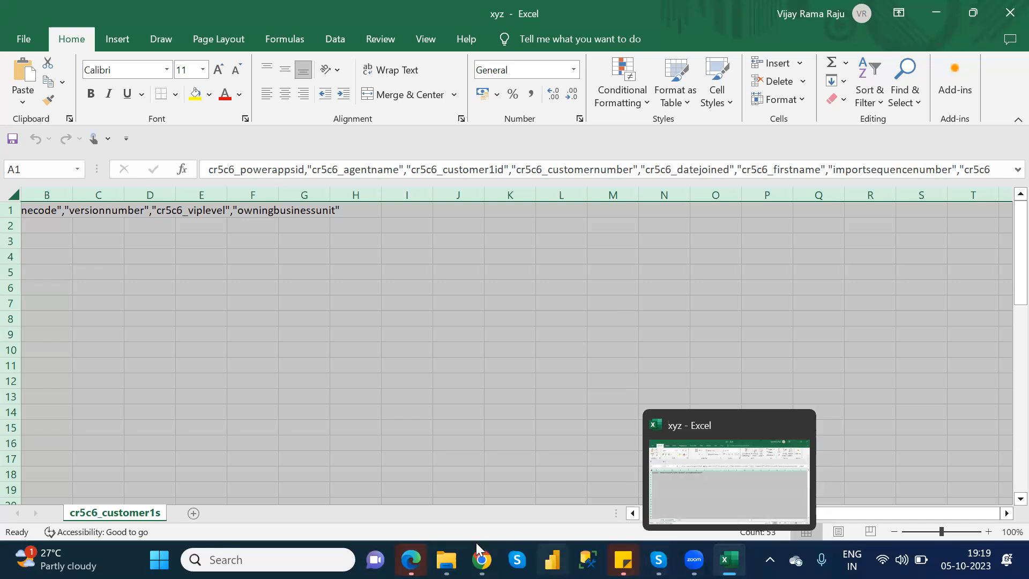
Switch to Power Apps in Chrome and close the Export data page to return to the Tables list
{"action": "mouse_move", "coordinate": [482, 559]}
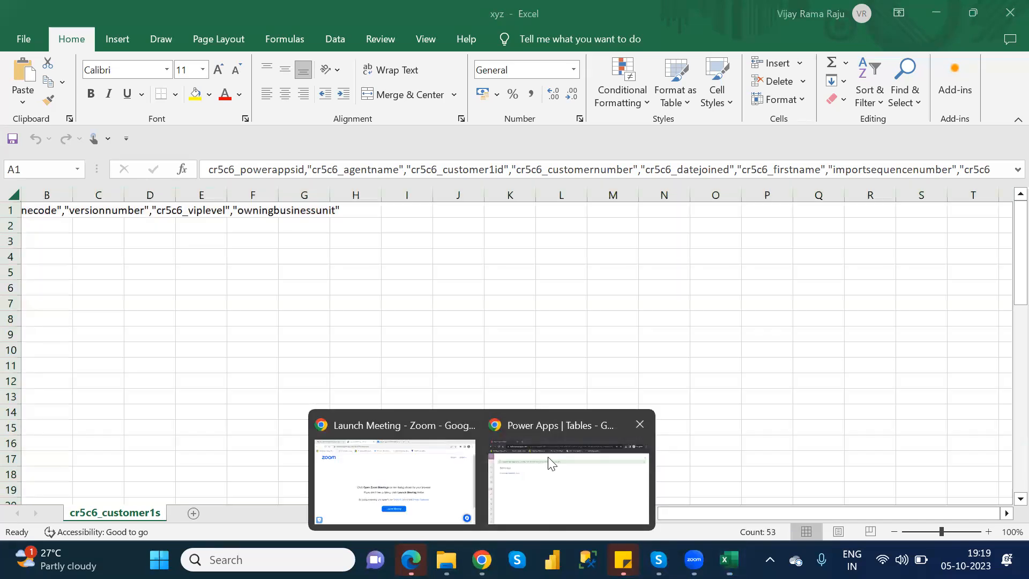
{"action": "left_click", "coordinate": [553, 464]}
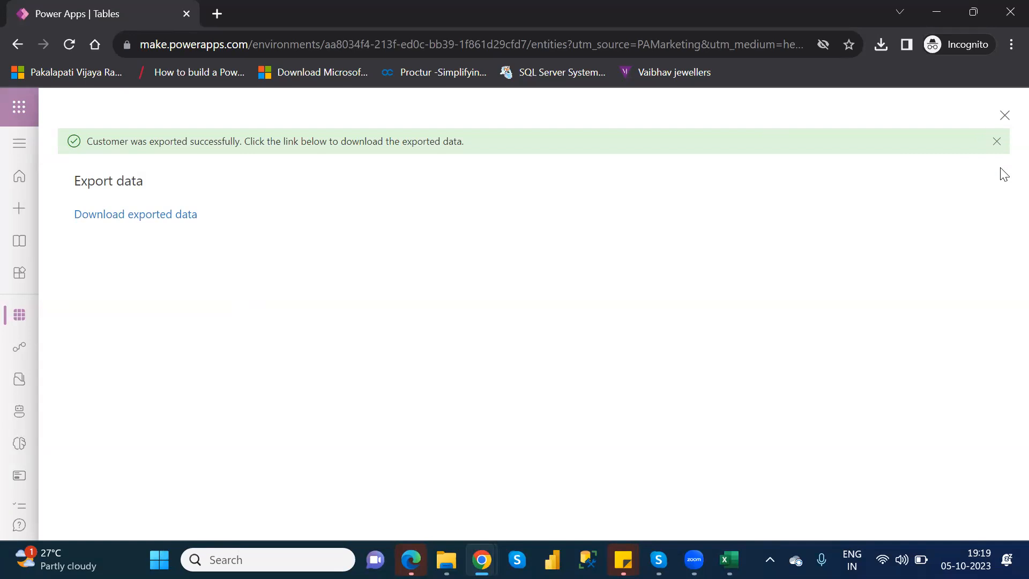
{"action": "left_click", "coordinate": [1004, 117]}
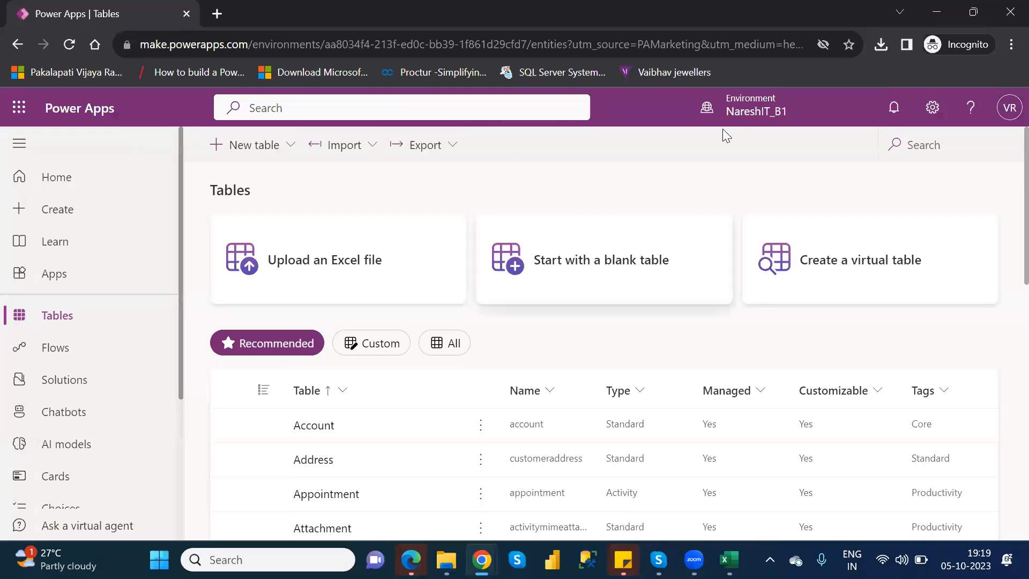
Search the tables for "custo", open the Customer table's page, and return to the Tables list
{"action": "left_click", "coordinate": [937, 146]}
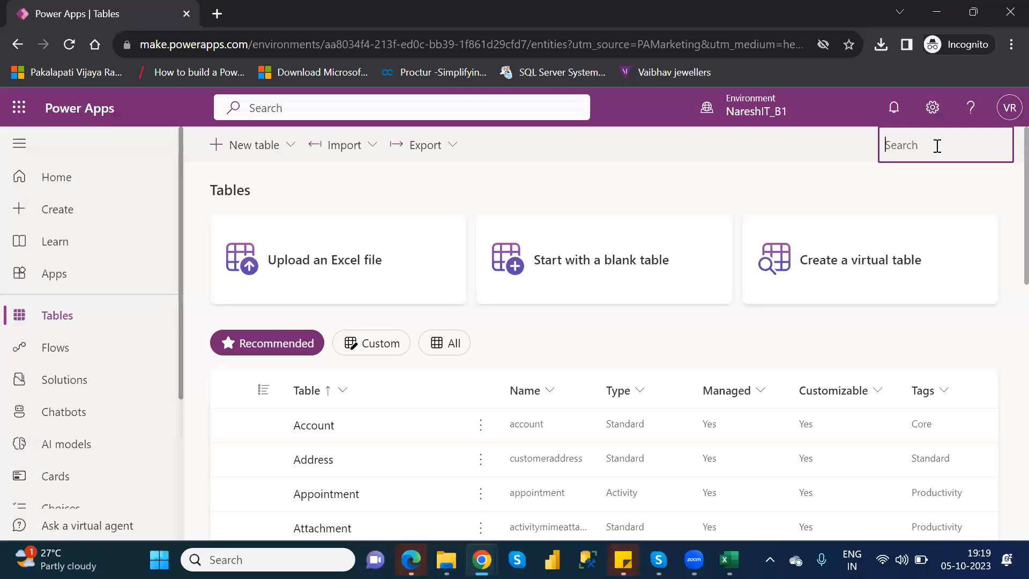
{"action": "type", "text": "custo"}
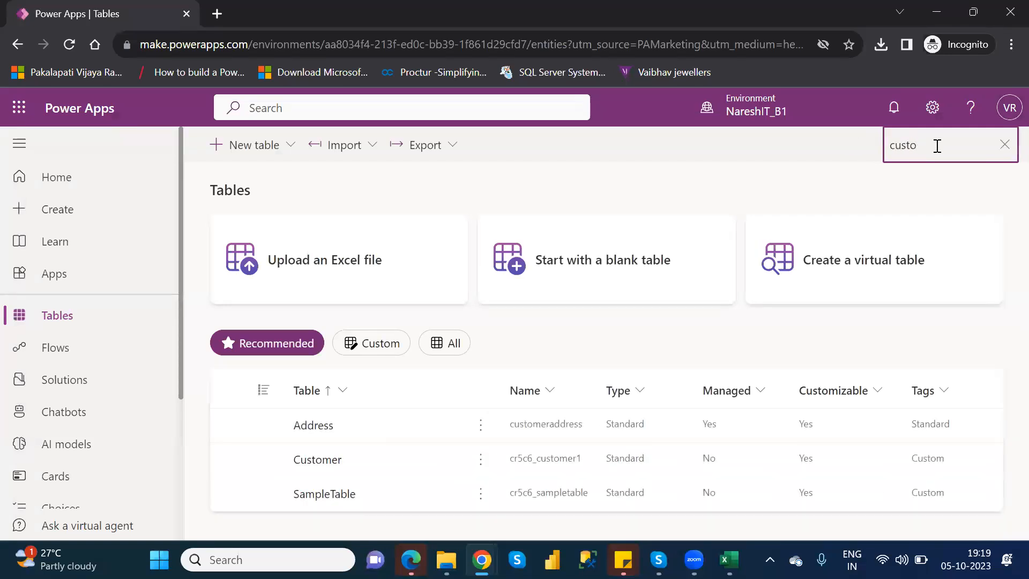
{"action": "left_click", "coordinate": [322, 460]}
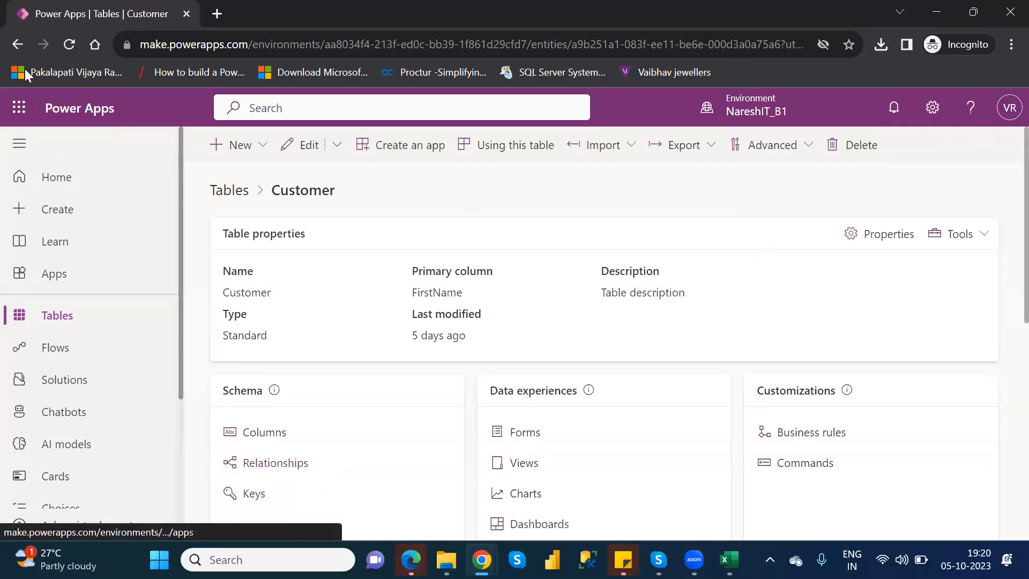
{"action": "left_click", "coordinate": [21, 52]}
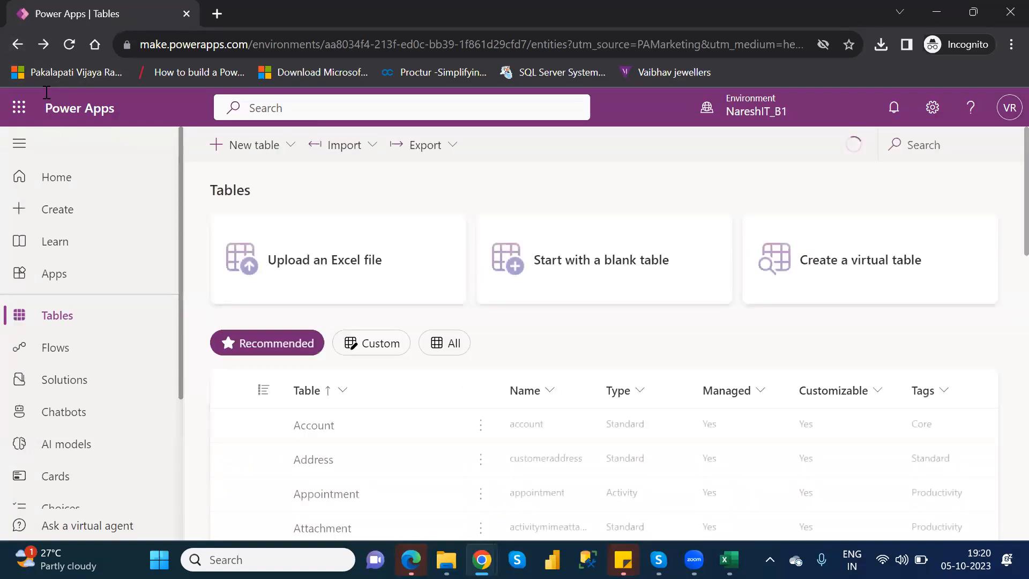
{"action": "left_click", "coordinate": [17, 44]}
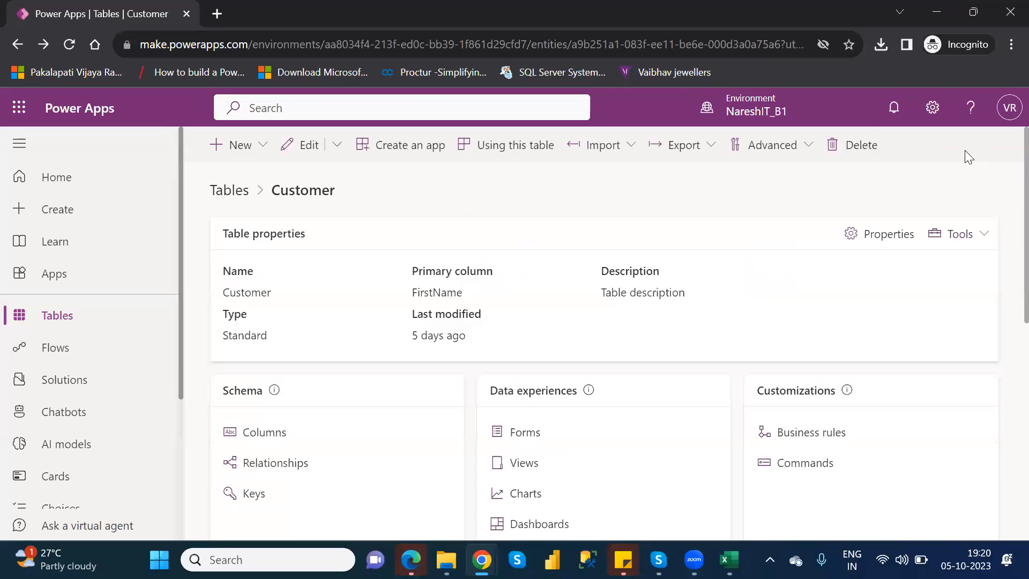
{"action": "left_click", "coordinate": [17, 53]}
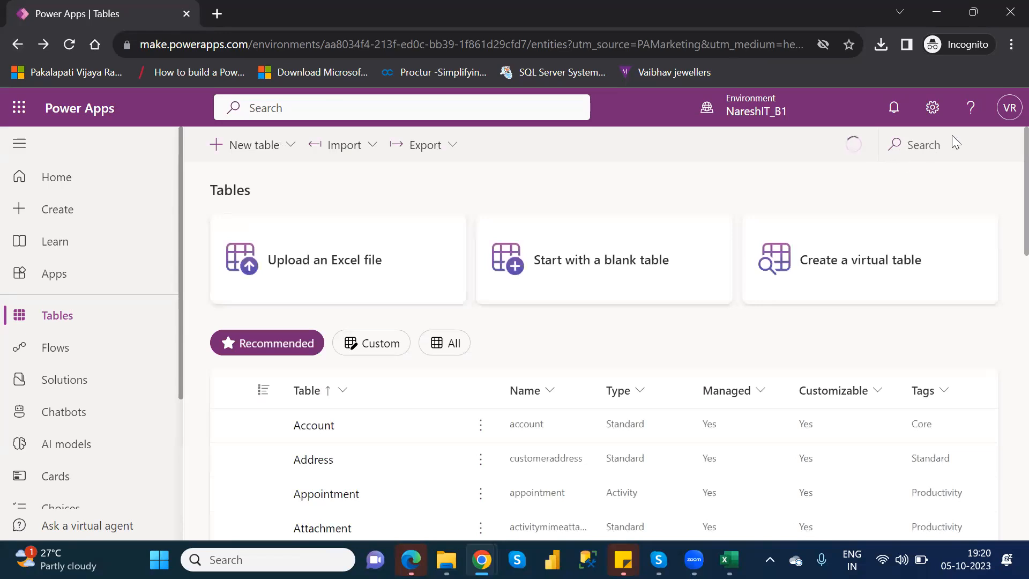
Search the tables for "customer" and select the Customer table without opening it
{"action": "left_click", "coordinate": [938, 151]}
{"action": "type", "text": "customer"}
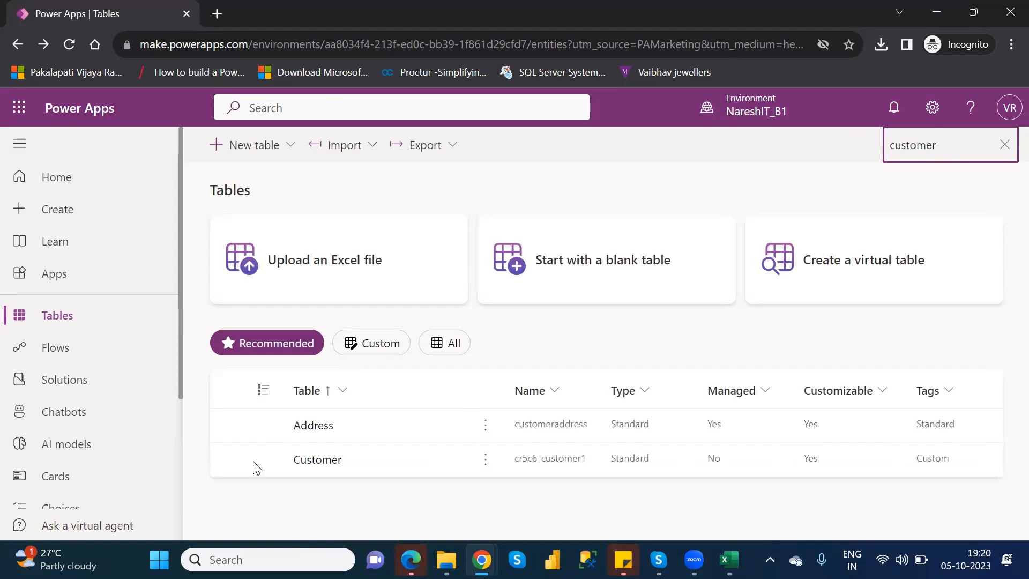
{"action": "left_click", "coordinate": [229, 460]}
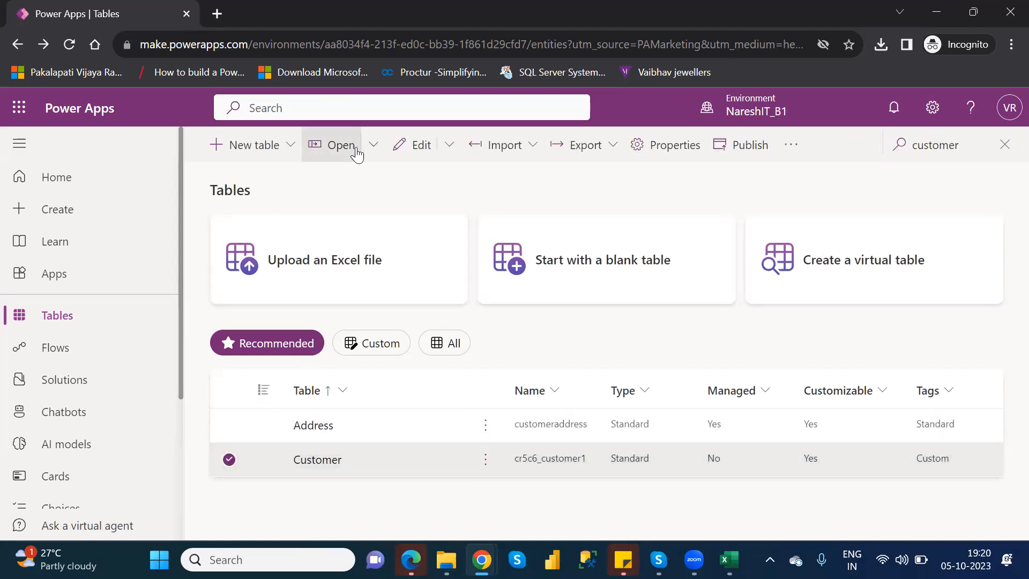
Look through the available Open and Edit options for the selected Customer table
{"action": "left_click", "coordinate": [375, 146]}
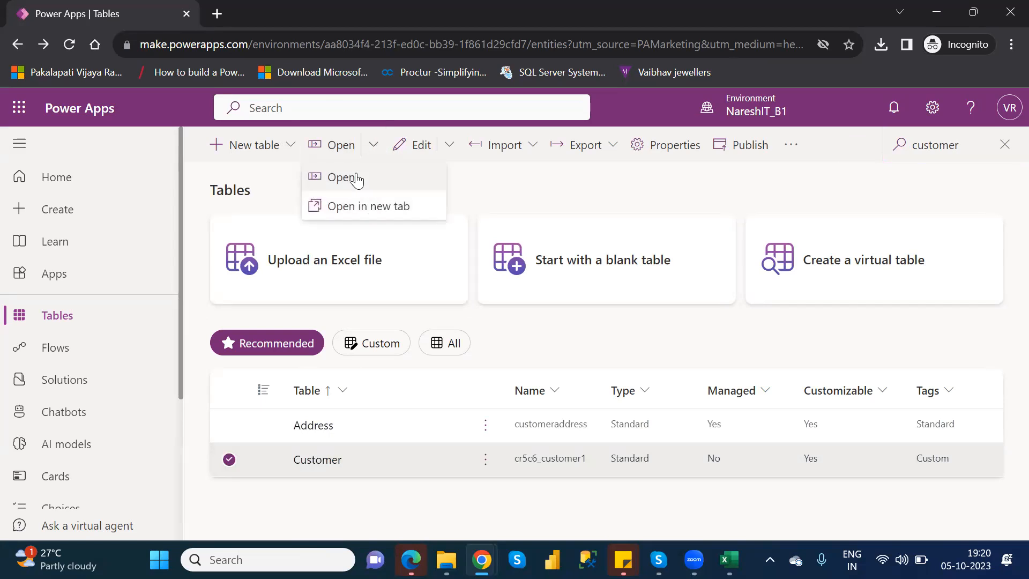
{"action": "left_click", "coordinate": [479, 185]}
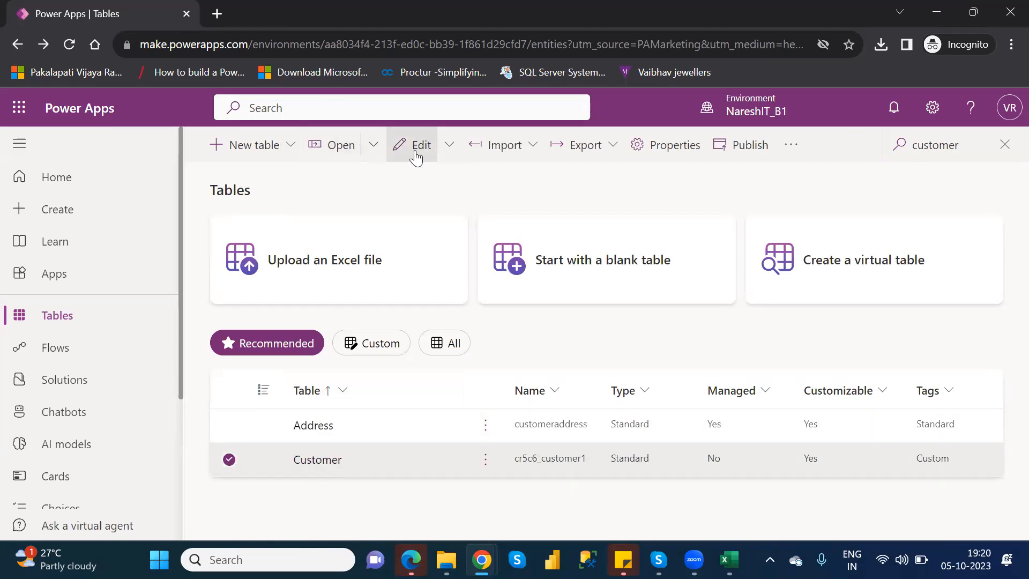
{"action": "left_click", "coordinate": [447, 149]}
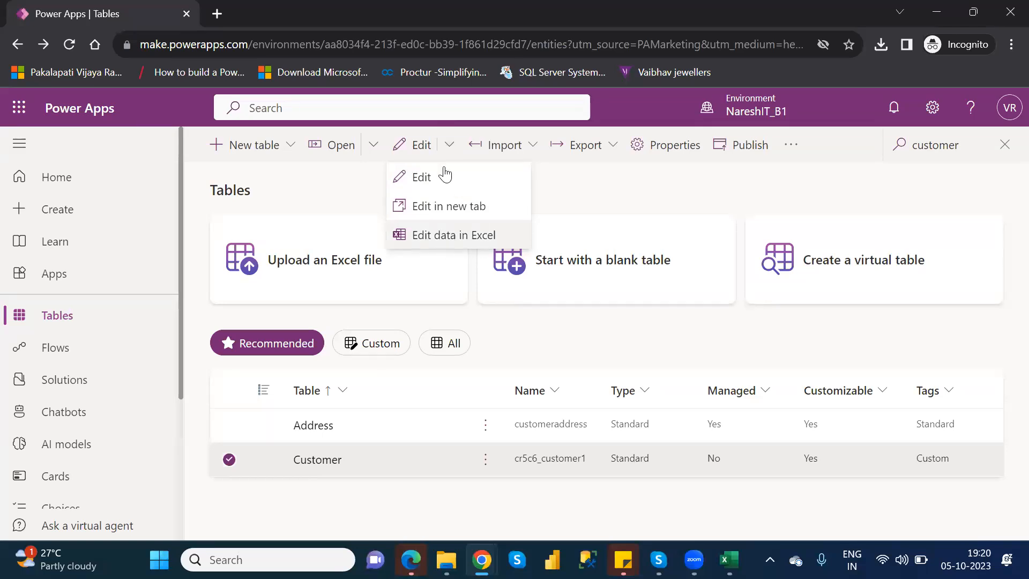
{"action": "left_click", "coordinate": [560, 199]}
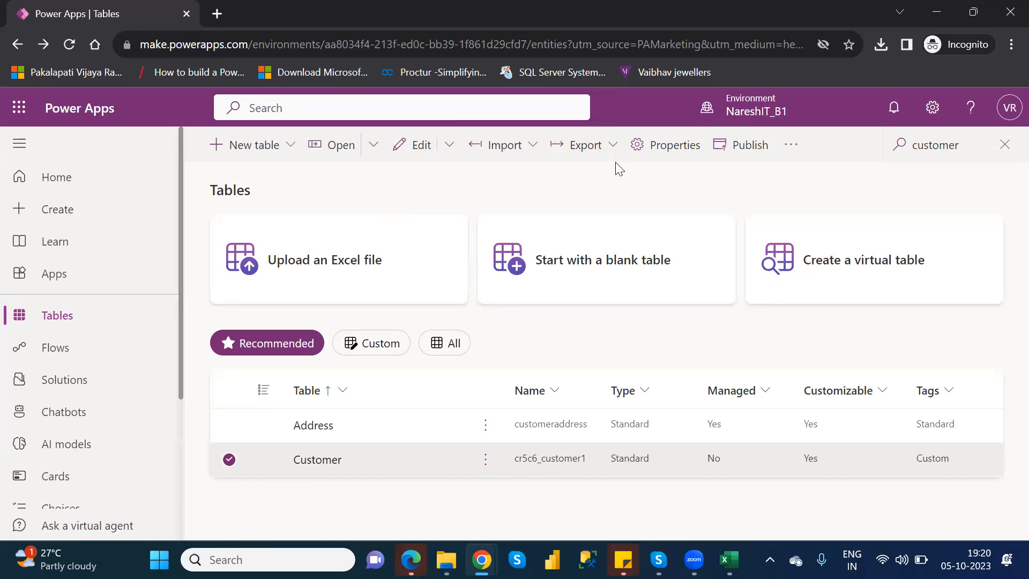
Review the Customer table's properties, close them without saving, and publish the table
{"action": "left_click", "coordinate": [663, 151]}
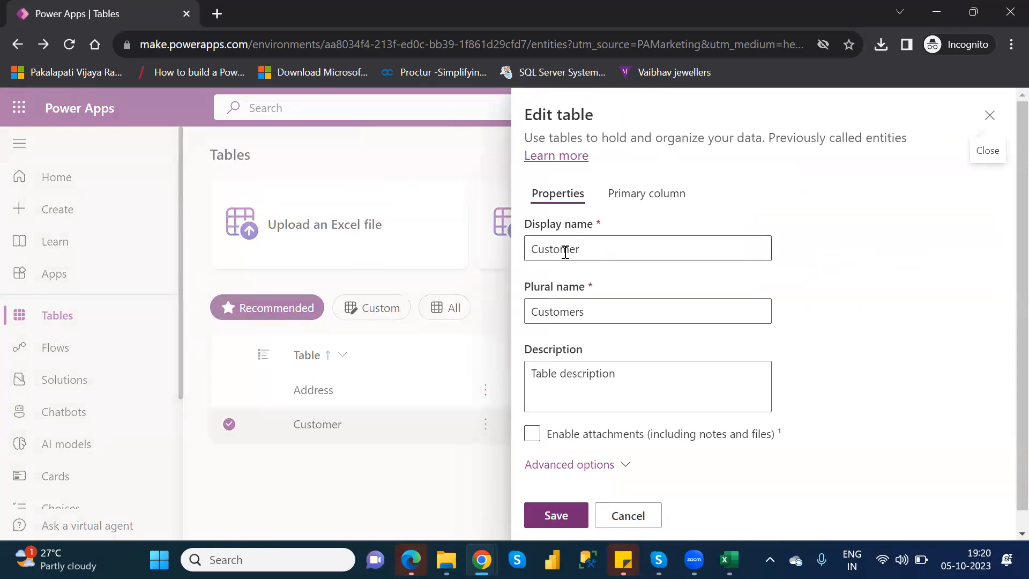
{"action": "left_click", "coordinate": [994, 118]}
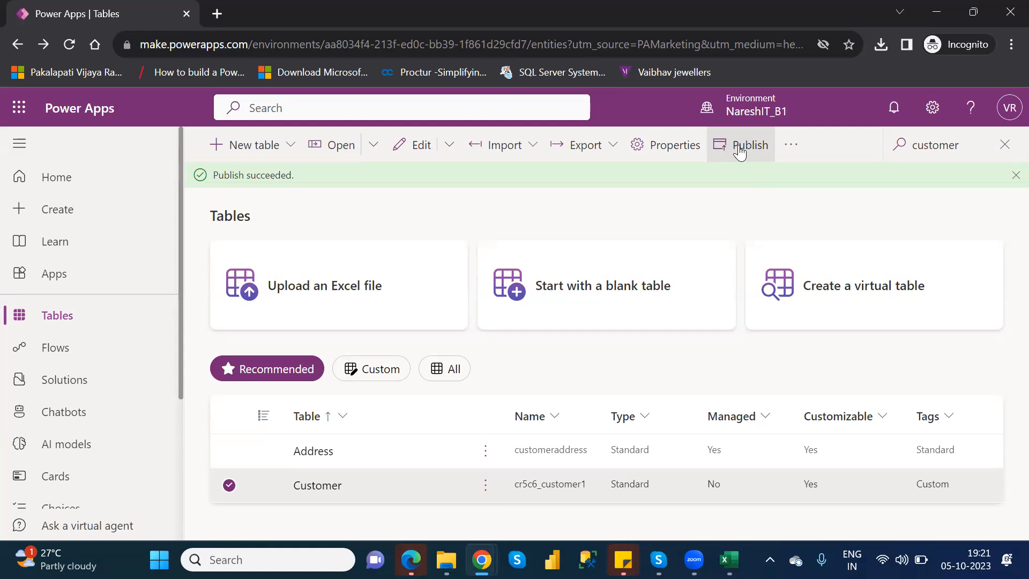
Look through the additional commands for the selected Customer table, including the Advanced options, without running any
{"action": "left_click", "coordinate": [790, 154]}
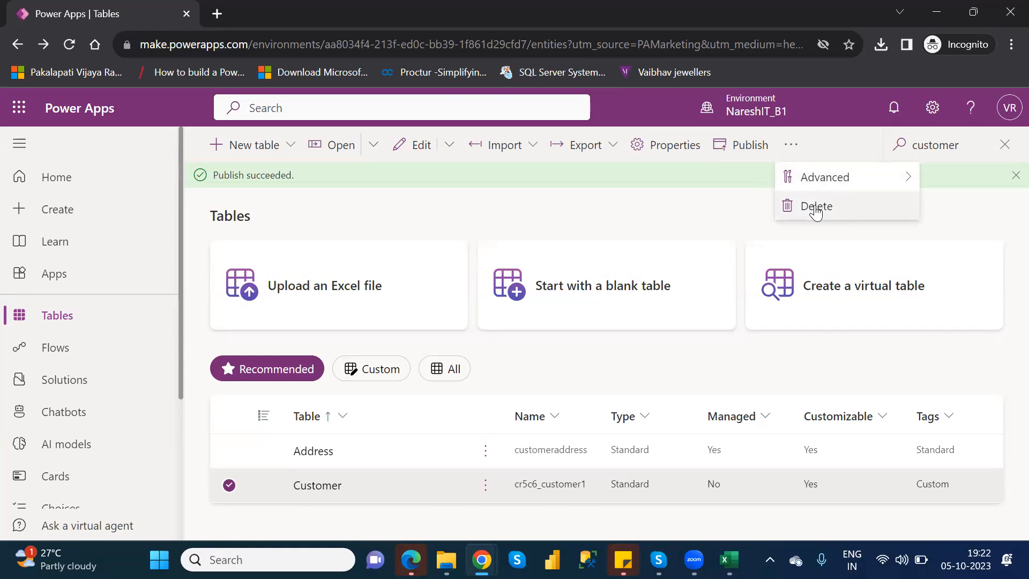
{"action": "mouse_move", "coordinate": [881, 177]}
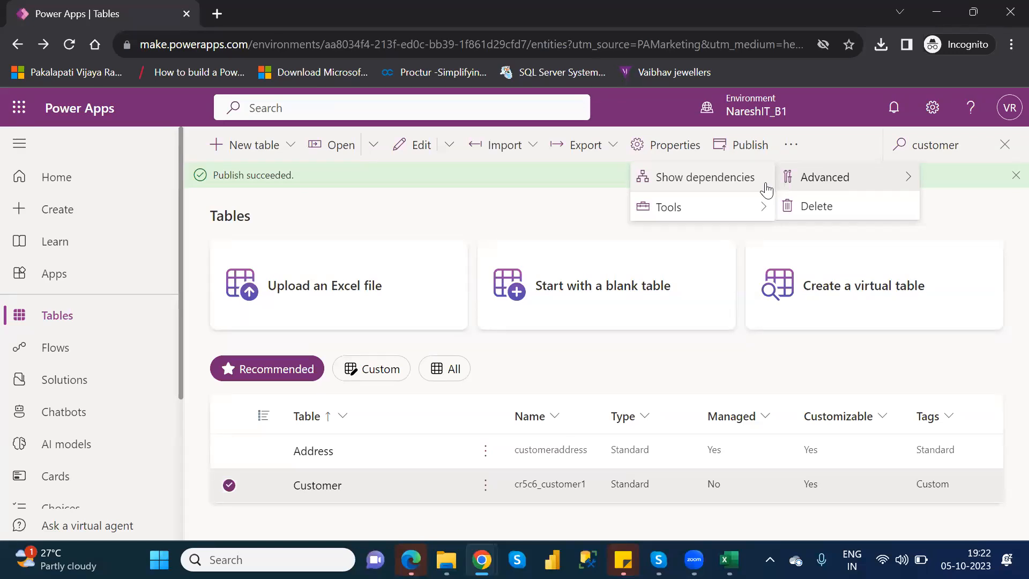
{"action": "left_click", "coordinate": [500, 220]}
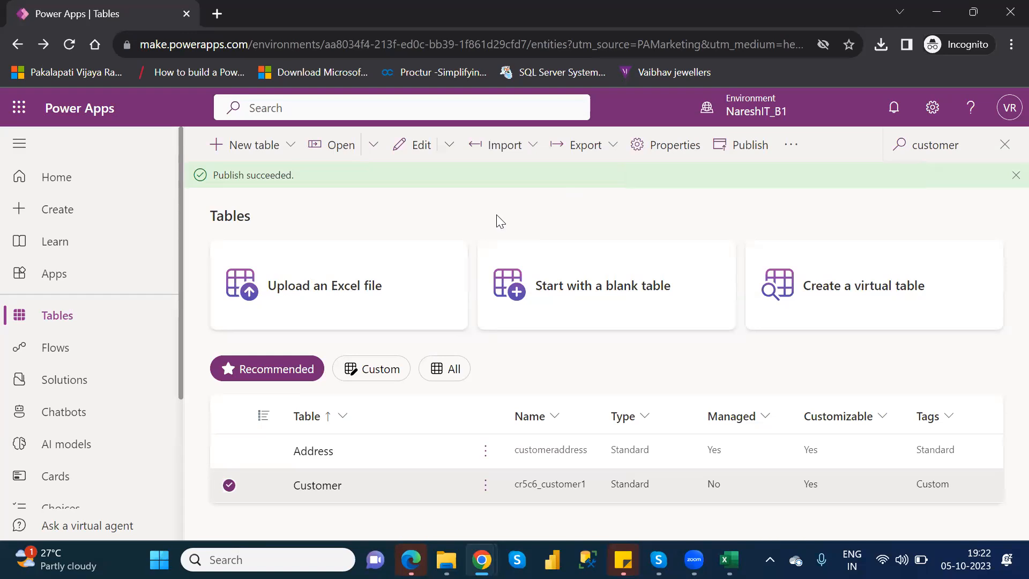
Open the Customer table's page and look through its New and Edit options without choosing any
{"action": "left_click", "coordinate": [318, 486]}
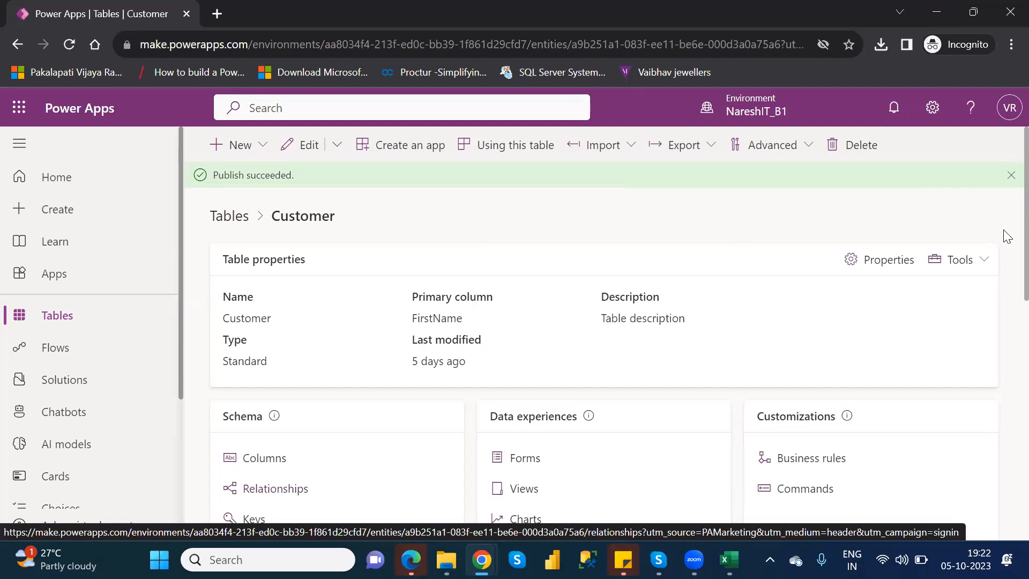
{"action": "scroll", "coordinate": [1004, 236], "scroll_direction": "down", "scroll_amount": 1}
{"action": "scroll", "coordinate": [1004, 209], "scroll_direction": "up", "scroll_amount": 1}
{"action": "left_click", "coordinate": [268, 145]}
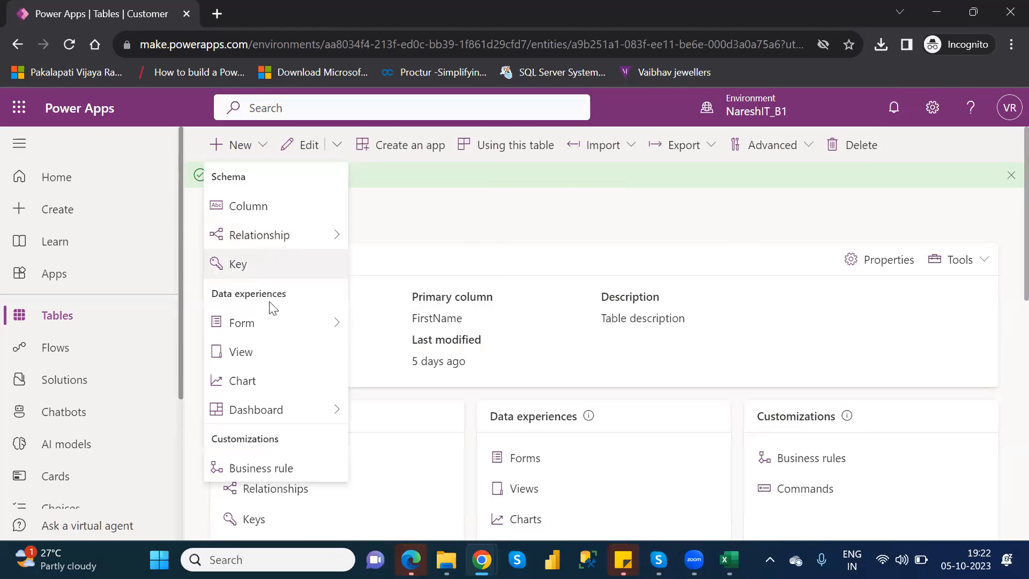
{"action": "left_click", "coordinate": [437, 246]}
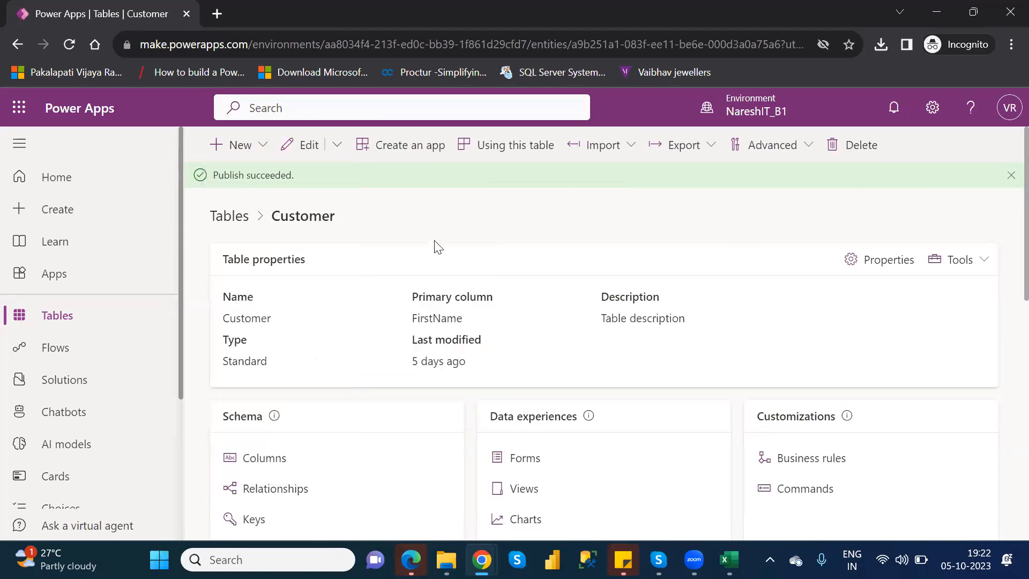
{"action": "left_click", "coordinate": [338, 149]}
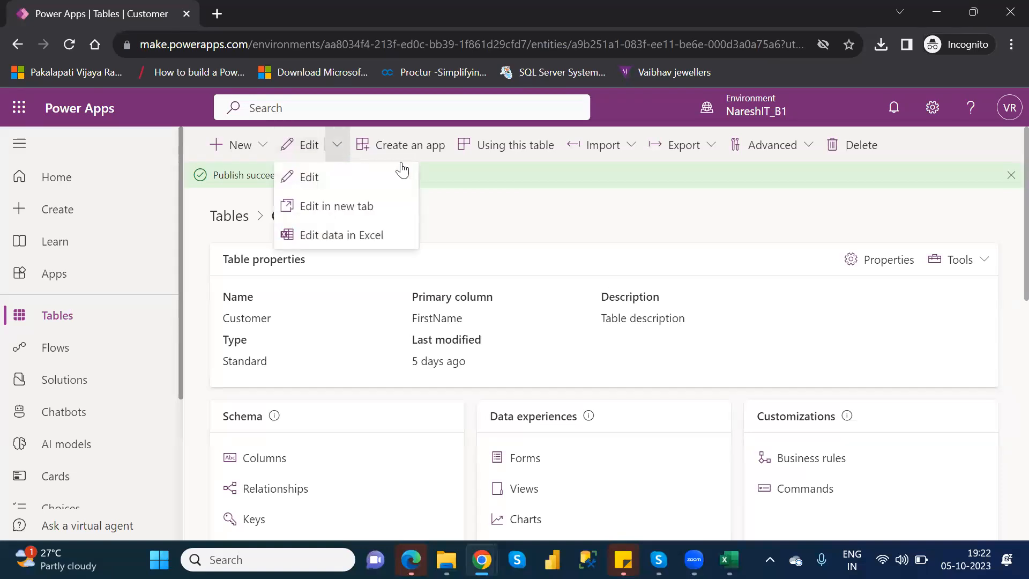
{"action": "left_click", "coordinate": [468, 208]}
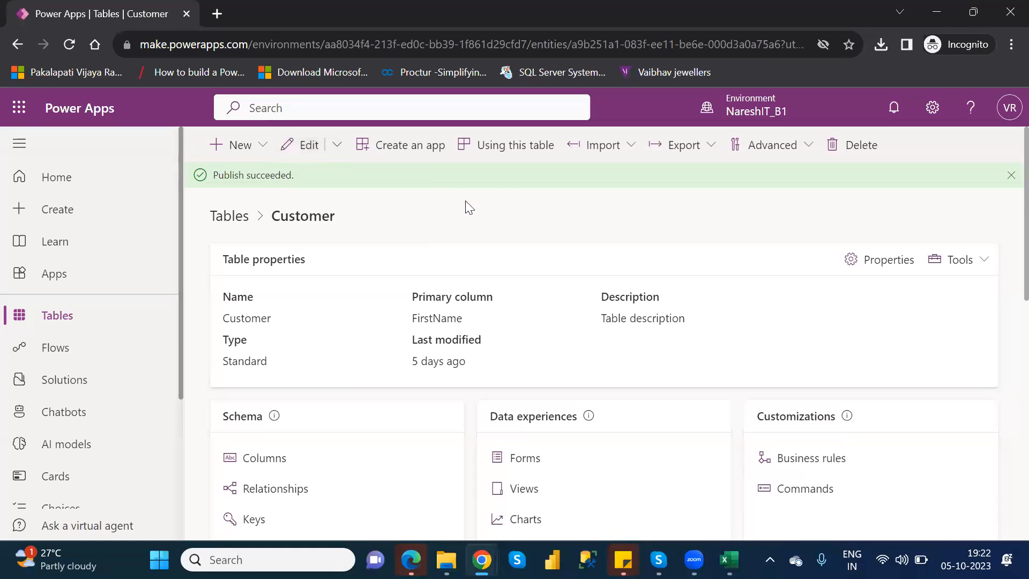
Look at the app creation form for the Customer table without creating one, and check which apps and flows use the table
{"action": "left_click", "coordinate": [405, 152]}
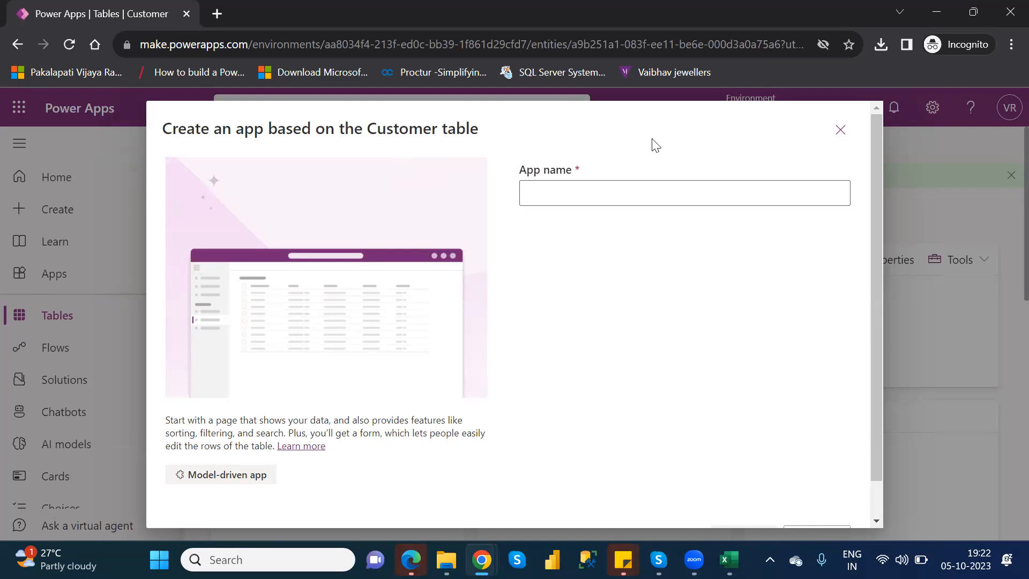
{"action": "left_click", "coordinate": [841, 130]}
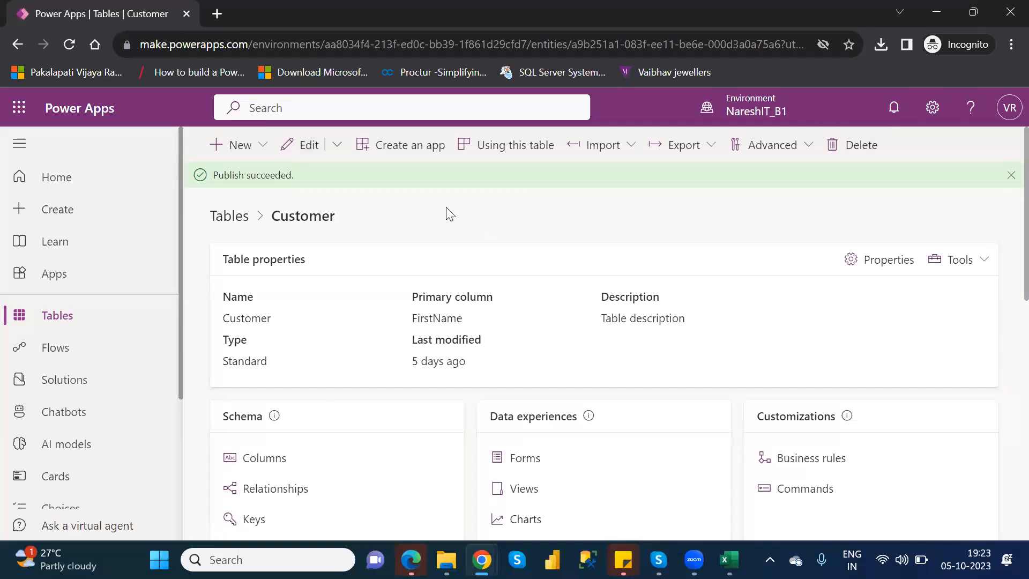
{"action": "left_click", "coordinate": [523, 152]}
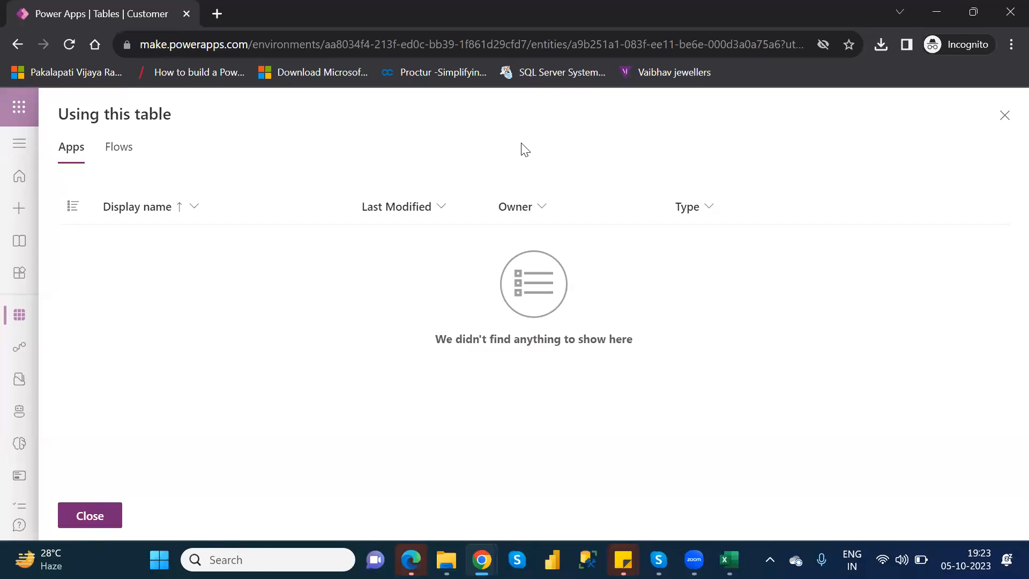
{"action": "left_click", "coordinate": [116, 153]}
{"action": "left_click", "coordinate": [1005, 116]}
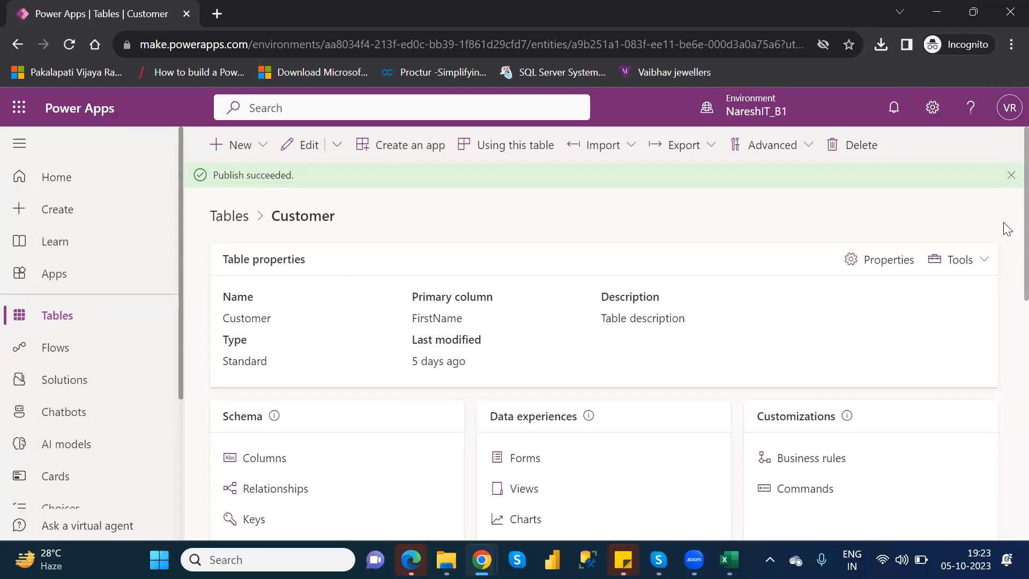
Review the Customer table's list of columns and return to the table's page
{"action": "scroll", "coordinate": [1005, 236], "scroll_direction": "down", "scroll_amount": 2}
{"action": "scroll", "coordinate": [1006, 290], "scroll_direction": "down", "scroll_amount": 1}
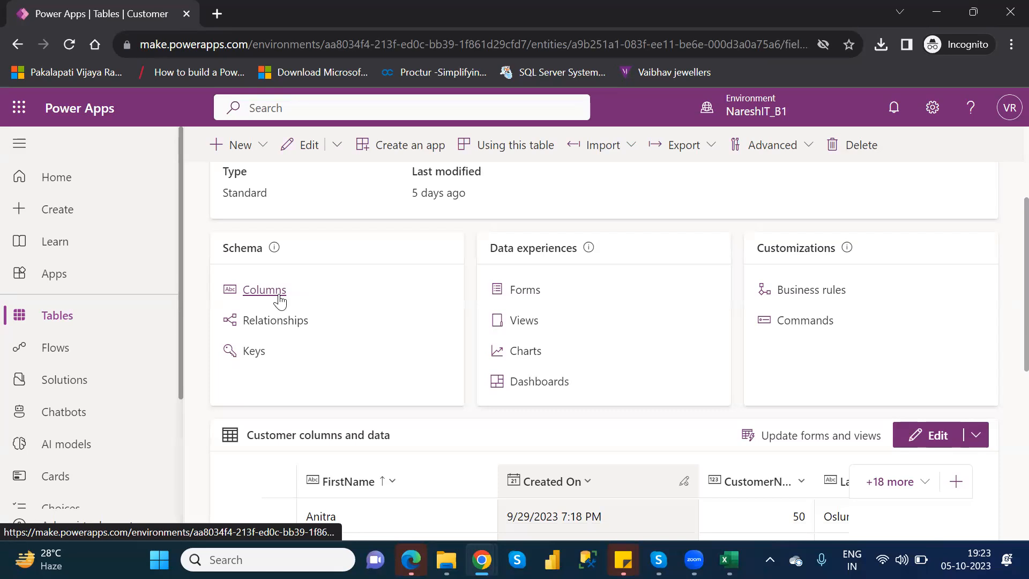
{"action": "left_click", "coordinate": [265, 294]}
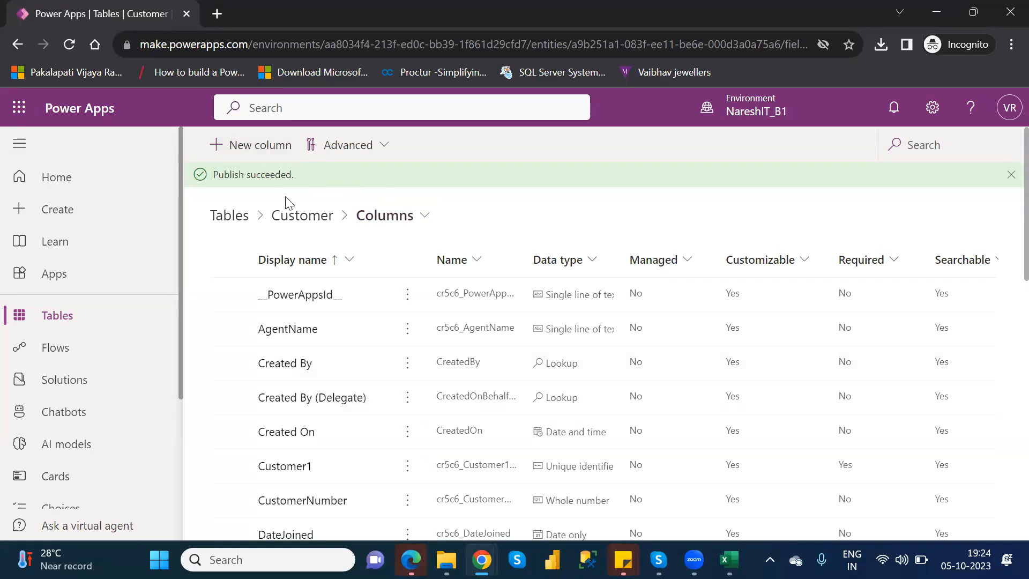
{"action": "left_click", "coordinate": [297, 217]}
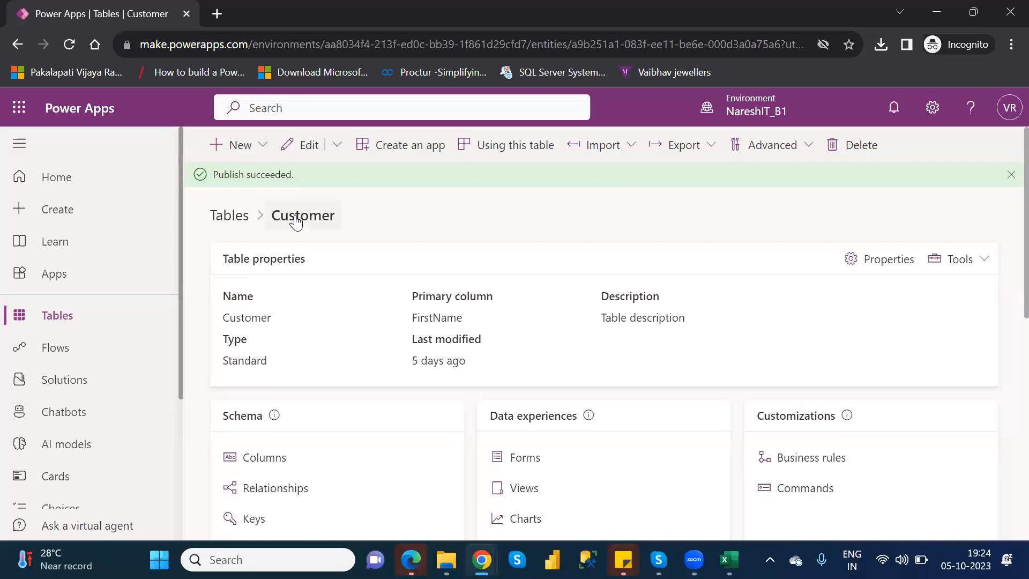
Create a key with the display name CustomerNumer_Key on the Customer table's CustomerNumber column
{"action": "scroll", "coordinate": [297, 217], "scroll_direction": "down", "scroll_amount": 3}
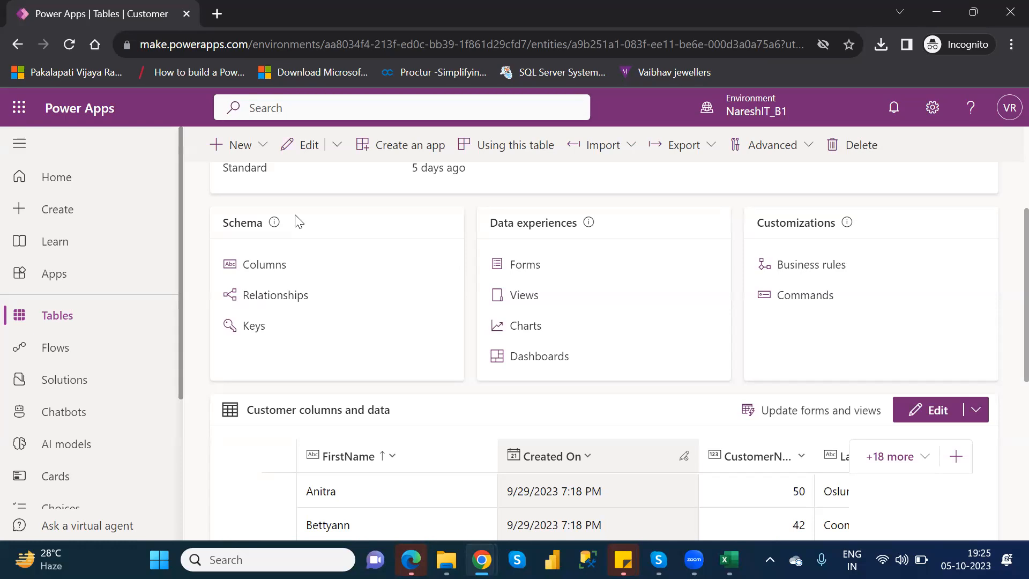
{"action": "scroll", "coordinate": [299, 222], "scroll_direction": "down", "scroll_amount": 1}
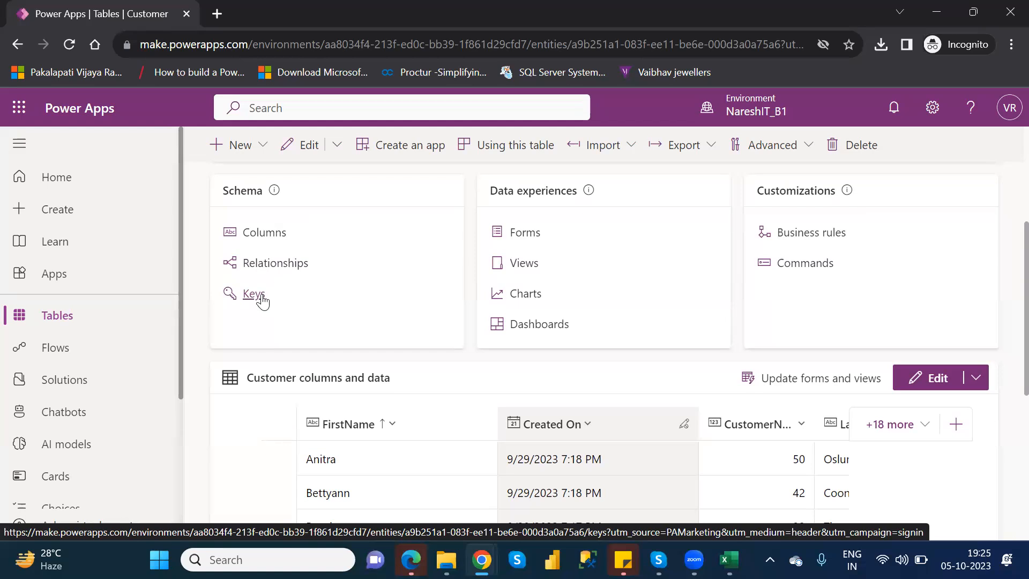
{"action": "scroll", "coordinate": [263, 300], "scroll_direction": "up", "scroll_amount": 1}
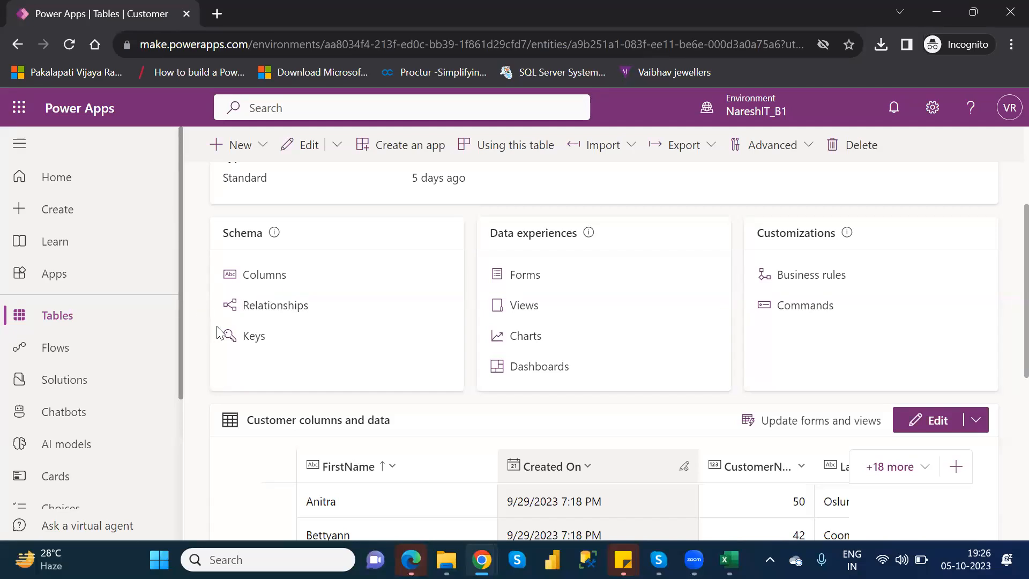
{"action": "left_click", "coordinate": [248, 337]}
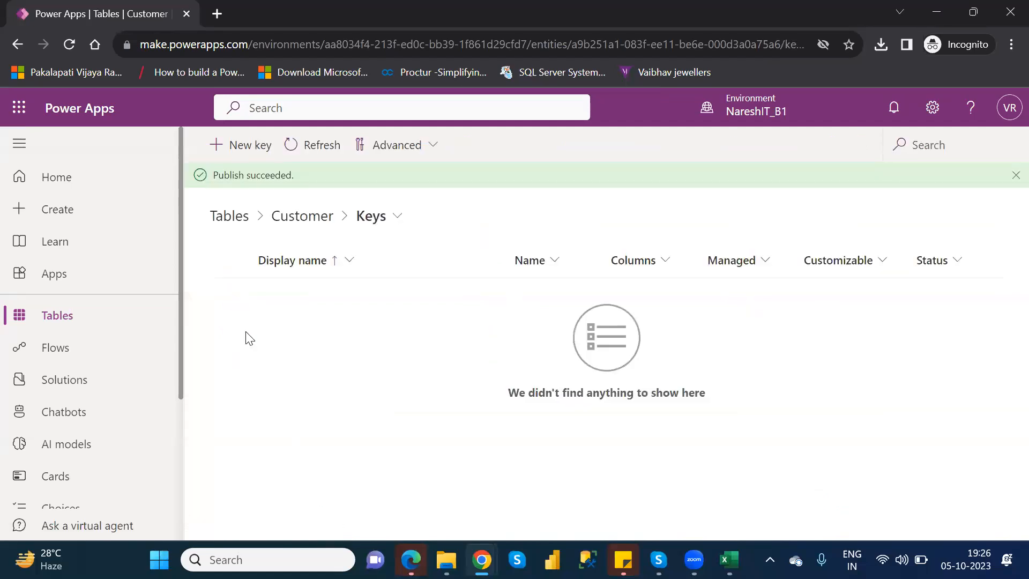
{"action": "left_click", "coordinate": [243, 146]}
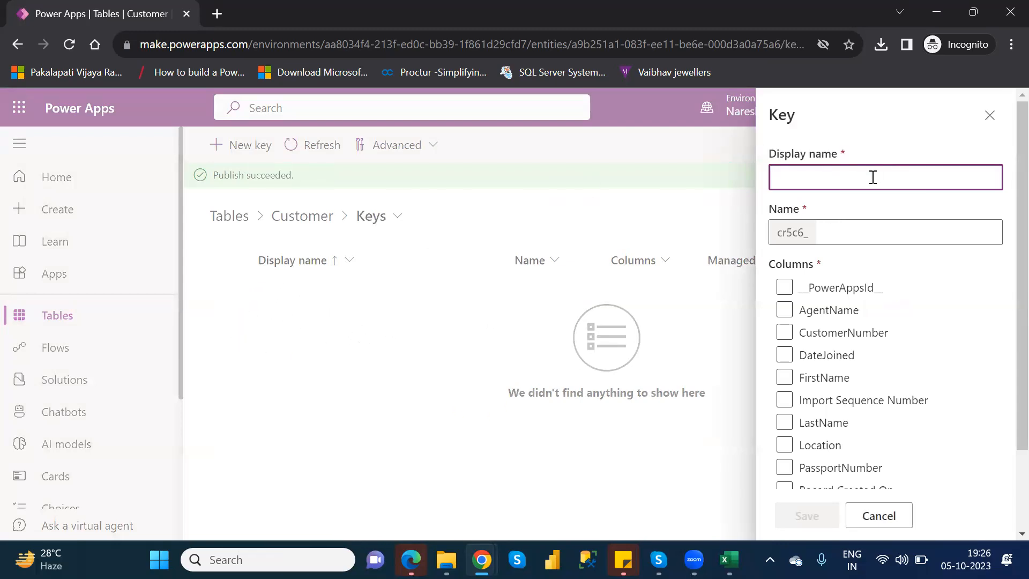
{"action": "left_click", "coordinate": [785, 333]}
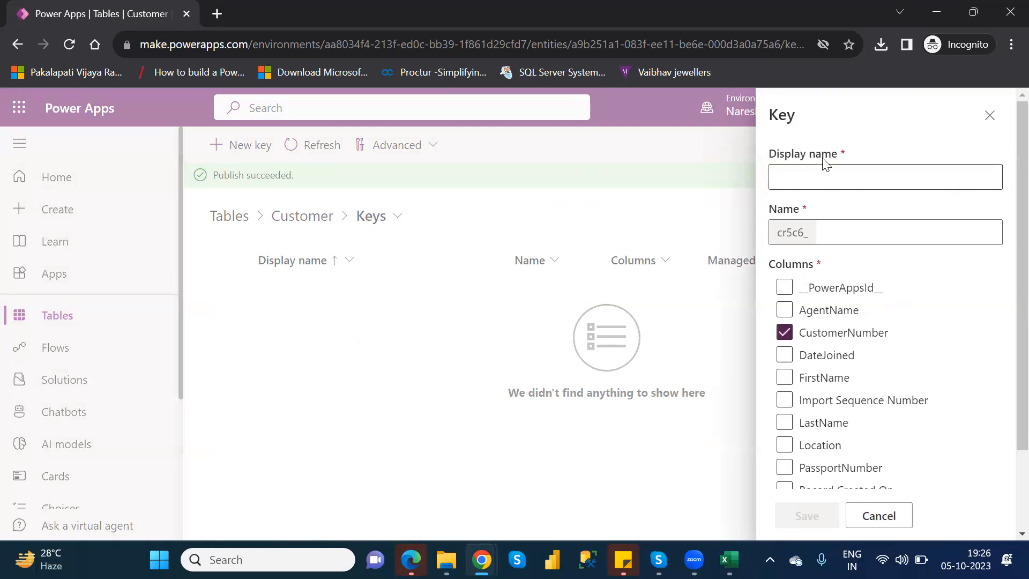
{"action": "left_click", "coordinate": [821, 176]}
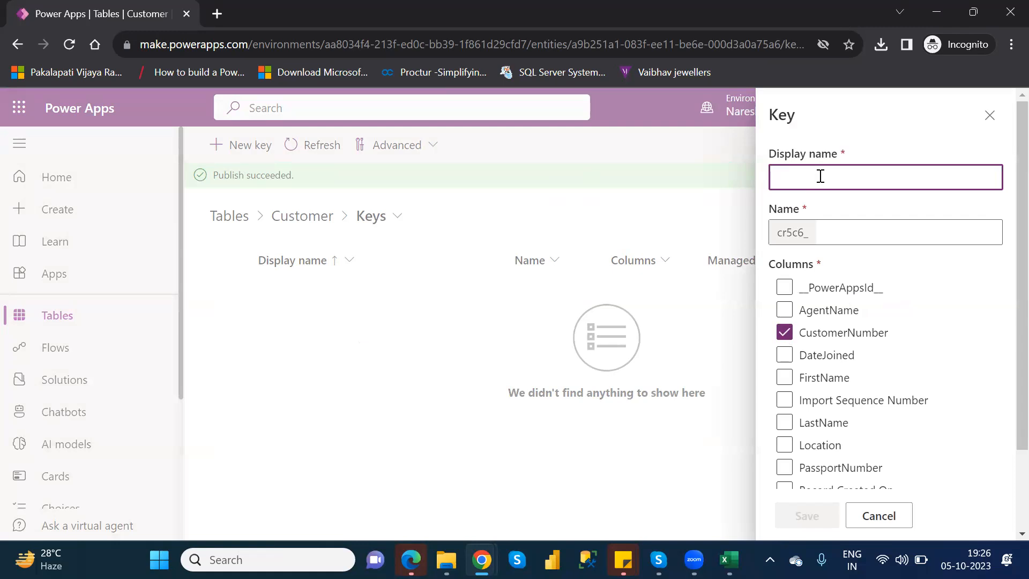
{"action": "type", "text": "Customer"}
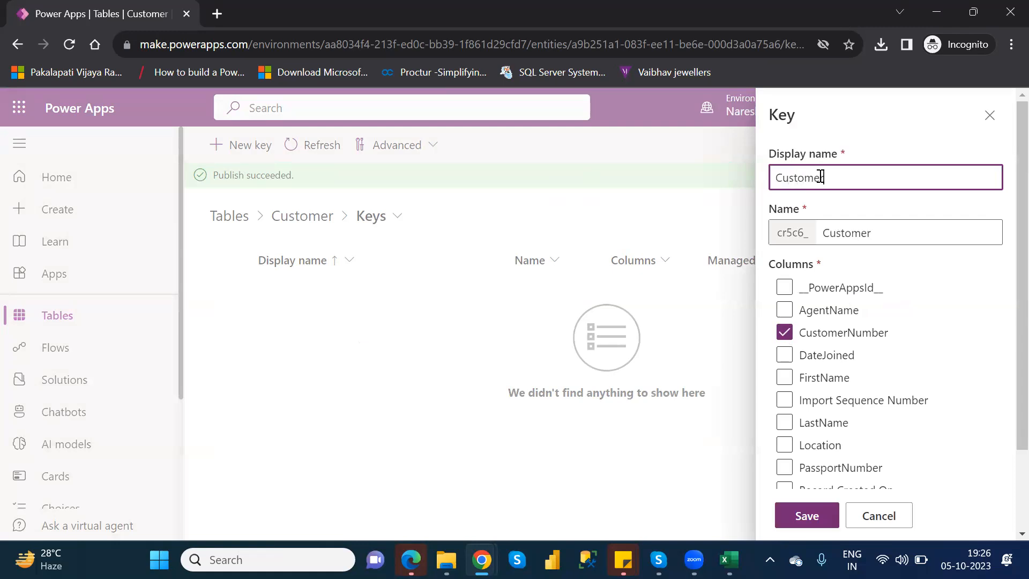
{"action": "type", "text": "Numer_Key"}
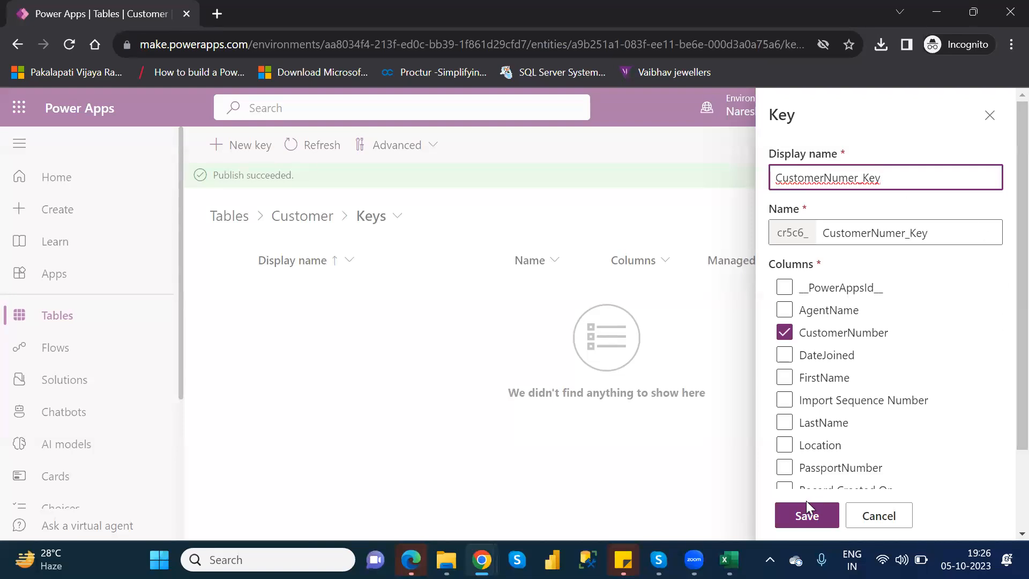
{"action": "left_click", "coordinate": [807, 515]}
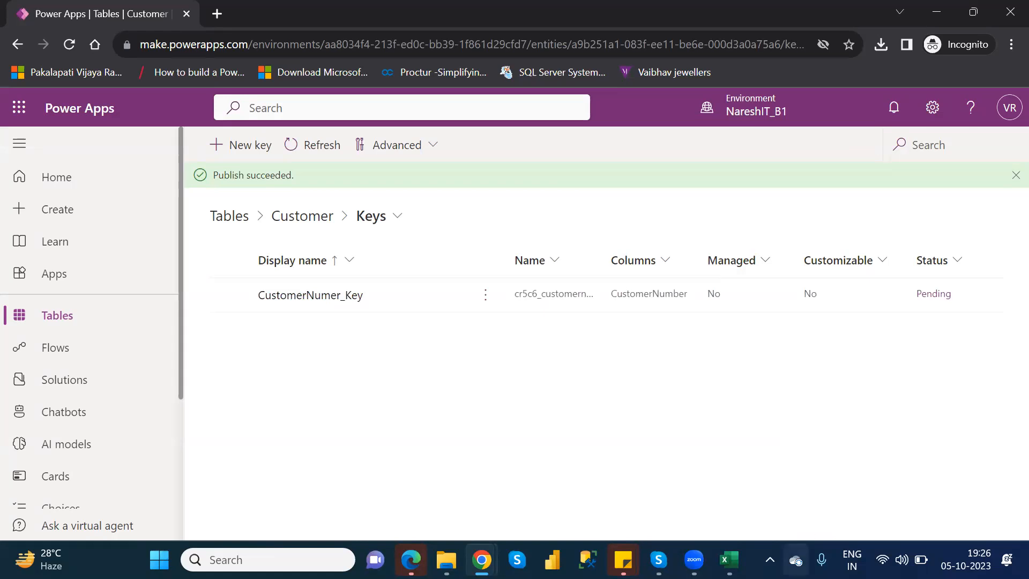
Delete the CustomerNumer_Key key and go back to the Customer table's page
{"action": "left_click", "coordinate": [488, 301]}
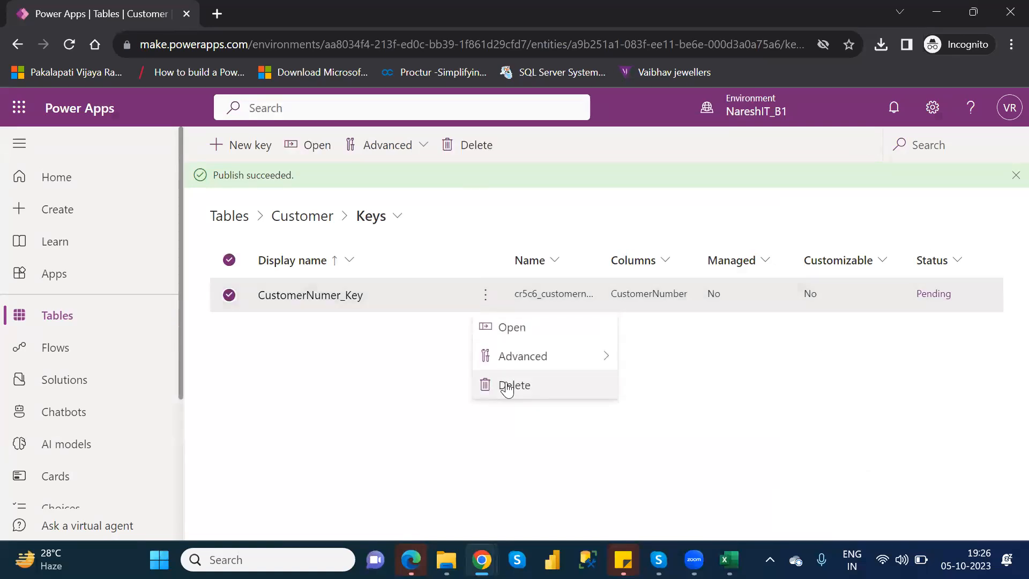
{"action": "left_click", "coordinate": [512, 391]}
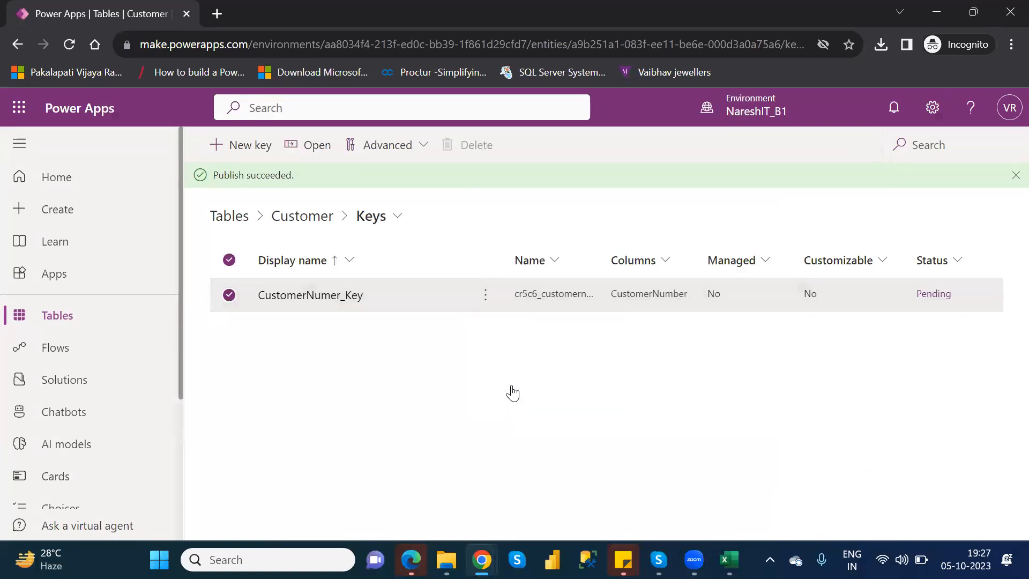
{"action": "left_click", "coordinate": [523, 376]}
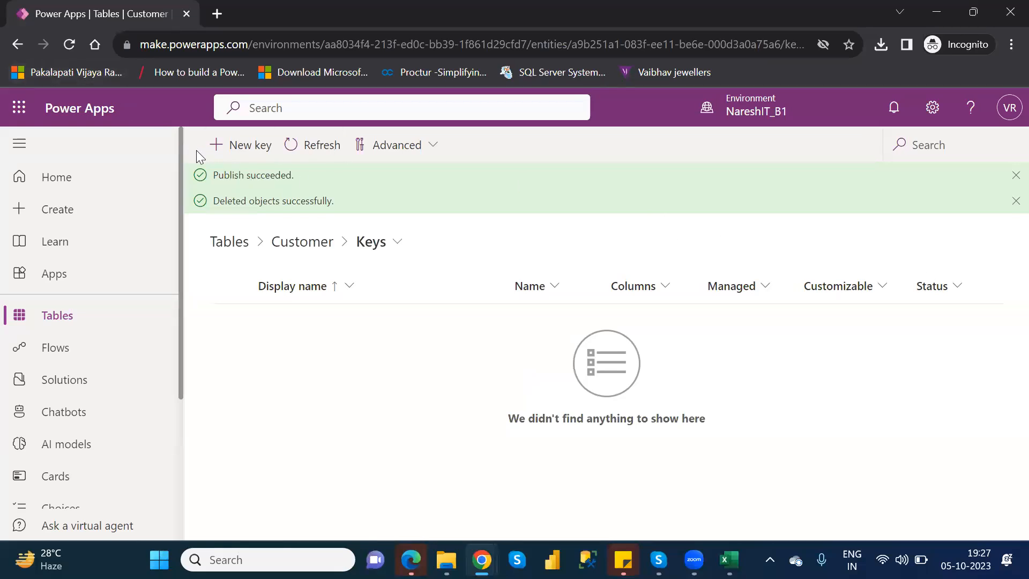
{"action": "left_click", "coordinate": [18, 46]}
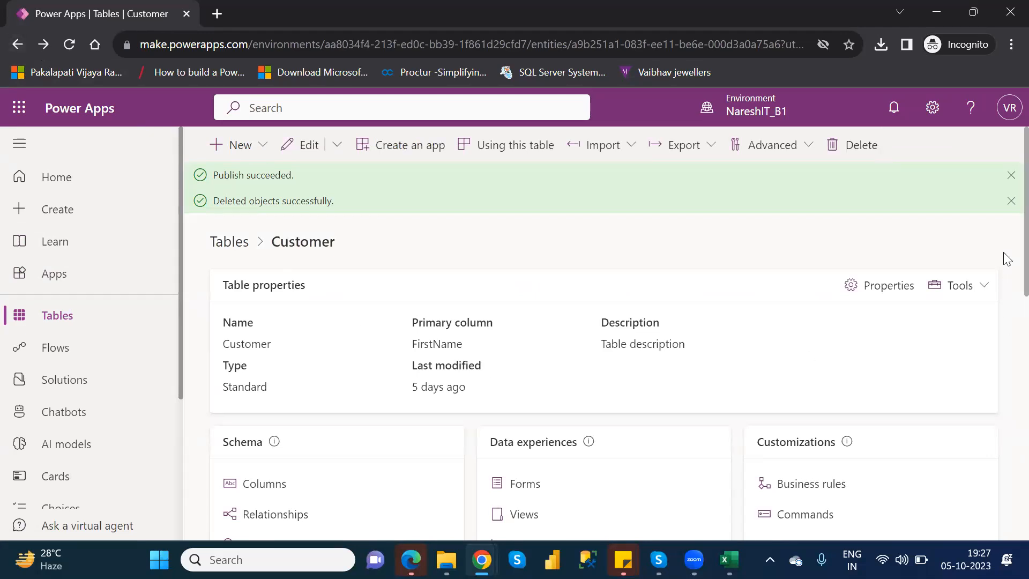
Check the Customer table's Commands customization list and return to the table's page
{"action": "left_click_drag", "start_coordinate": [1004, 252], "coordinate": [1004, 288]}
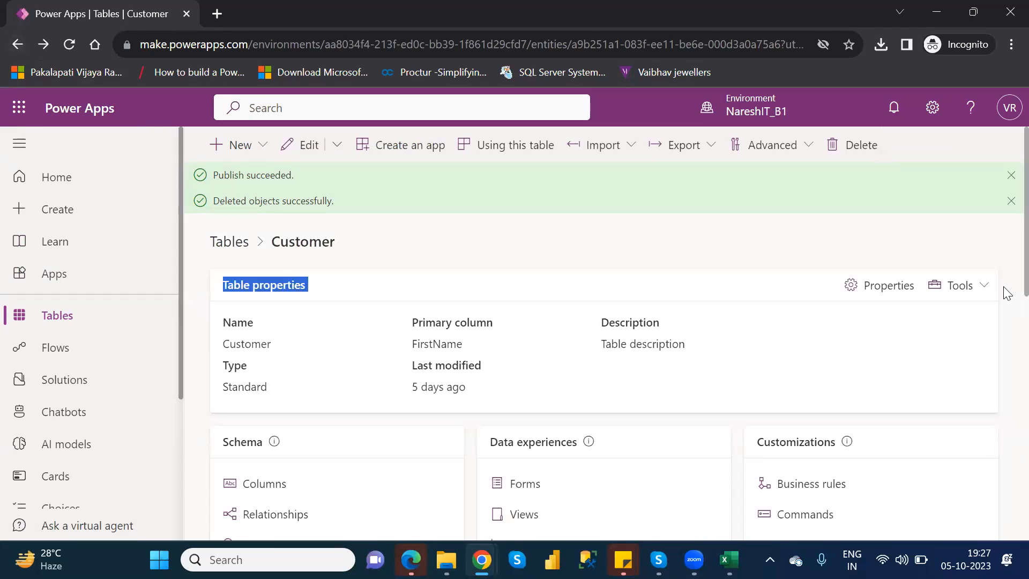
{"action": "left_click", "coordinate": [981, 248]}
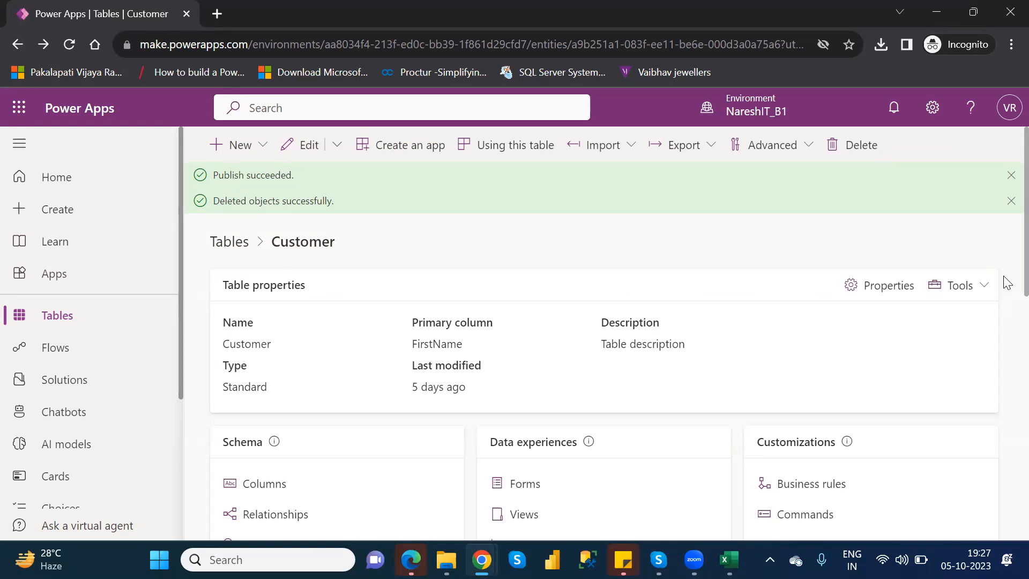
{"action": "scroll", "coordinate": [1006, 310], "scroll_direction": "down", "scroll_amount": 3}
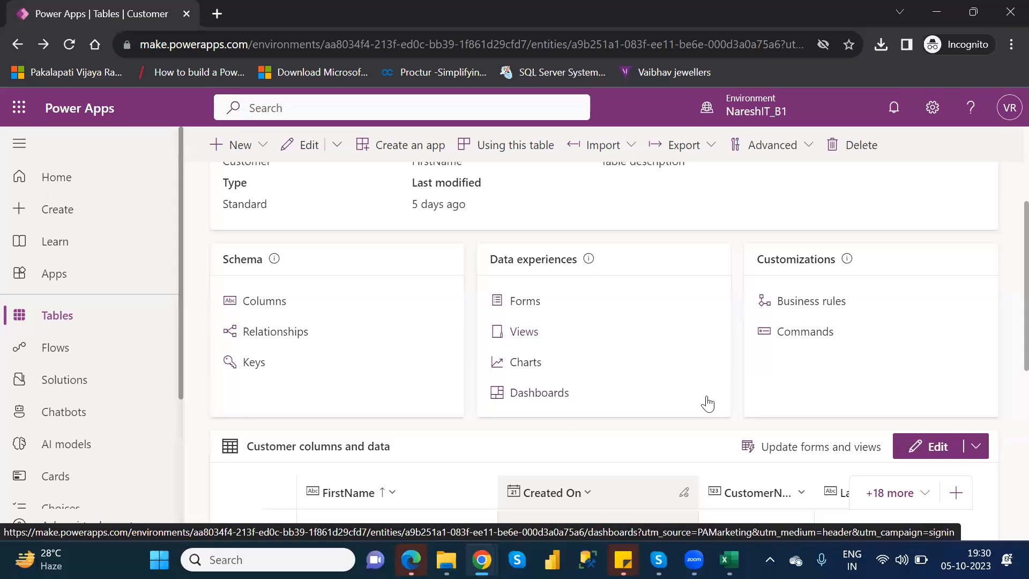
{"action": "left_click", "coordinate": [804, 333]}
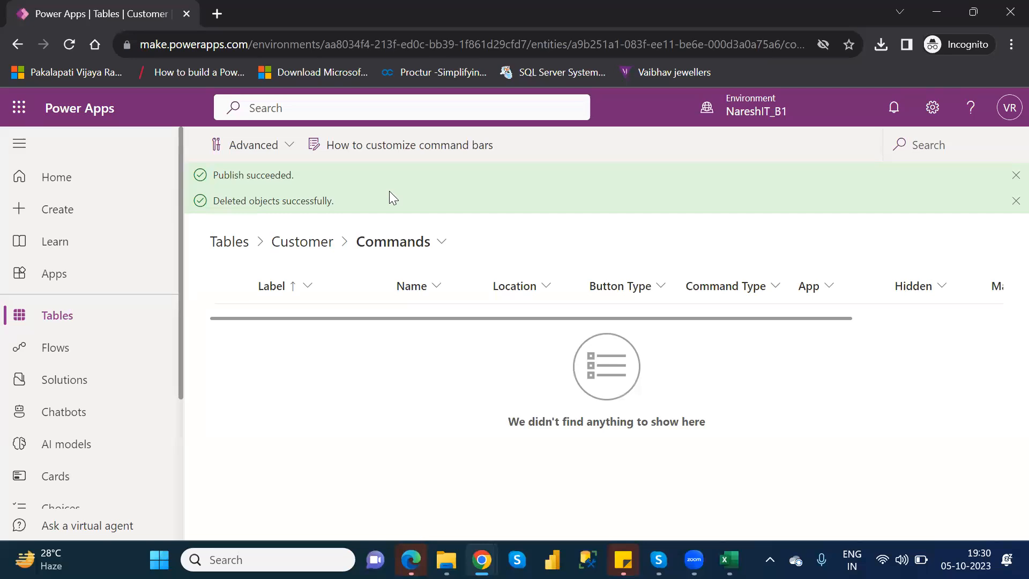
{"action": "left_click", "coordinate": [17, 47]}
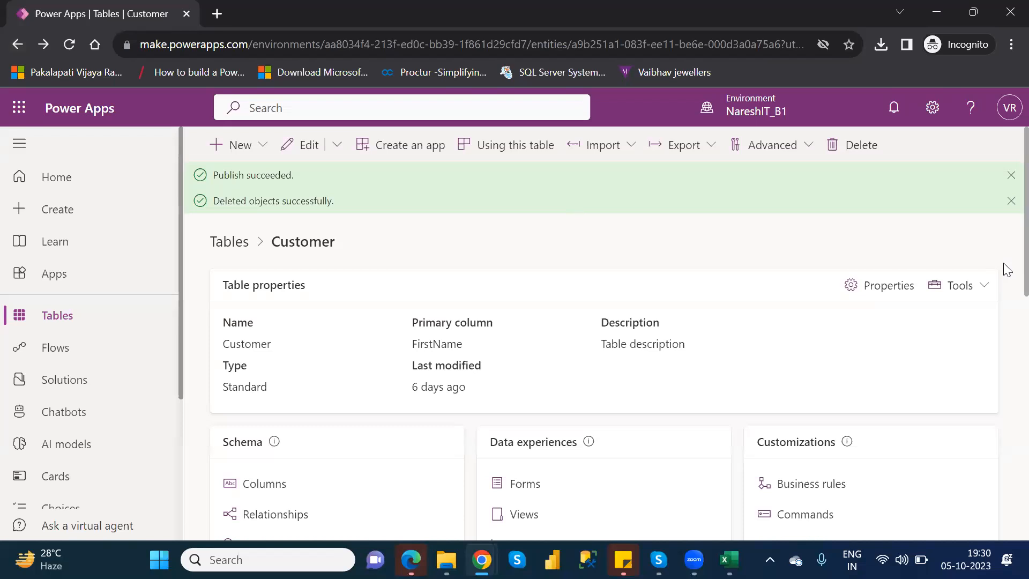
Examine the Customer table's data grid through its rows and across to its last columns
{"action": "scroll", "coordinate": [1005, 290], "scroll_direction": "down", "scroll_amount": 5}
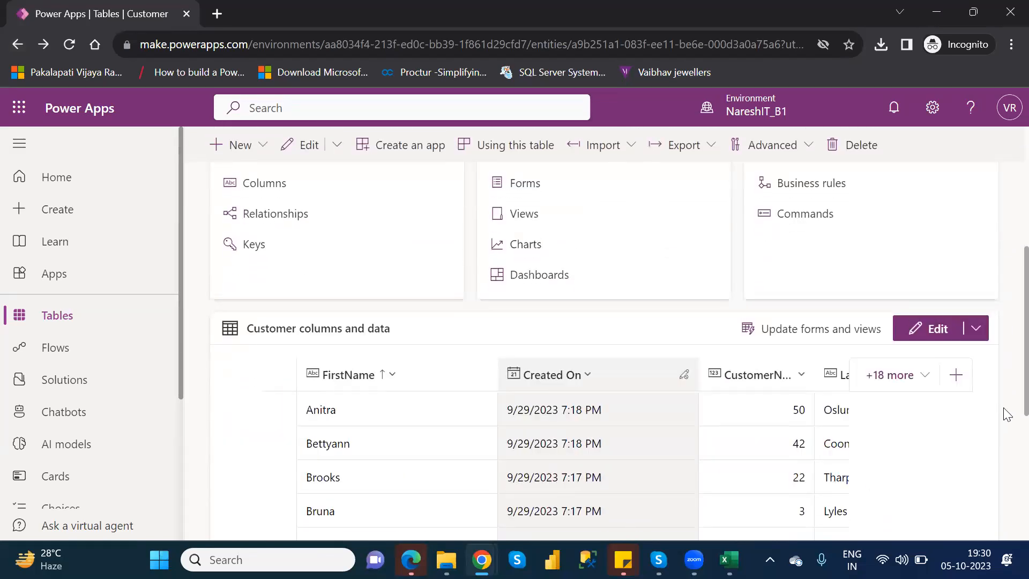
{"action": "scroll", "coordinate": [1007, 423], "scroll_direction": "down", "scroll_amount": 2}
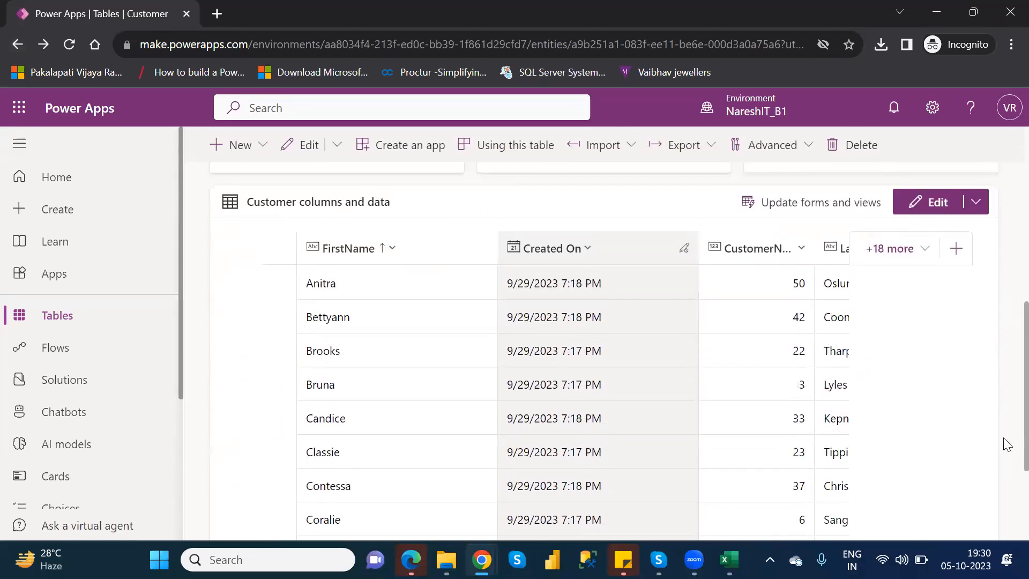
{"action": "scroll", "coordinate": [1007, 446], "scroll_direction": "down", "scroll_amount": 1}
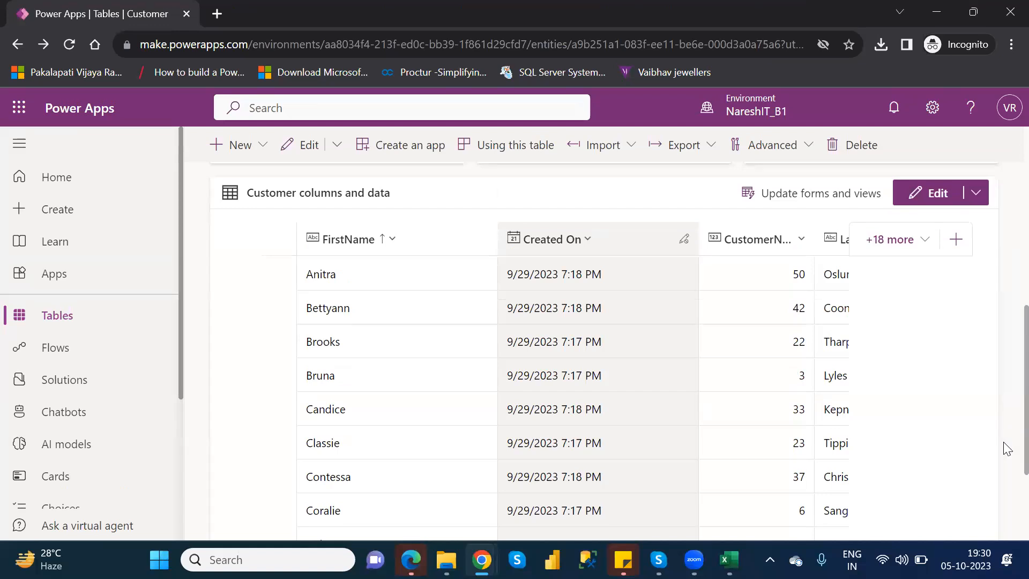
{"action": "scroll", "coordinate": [1007, 457], "scroll_direction": "down", "scroll_amount": 1}
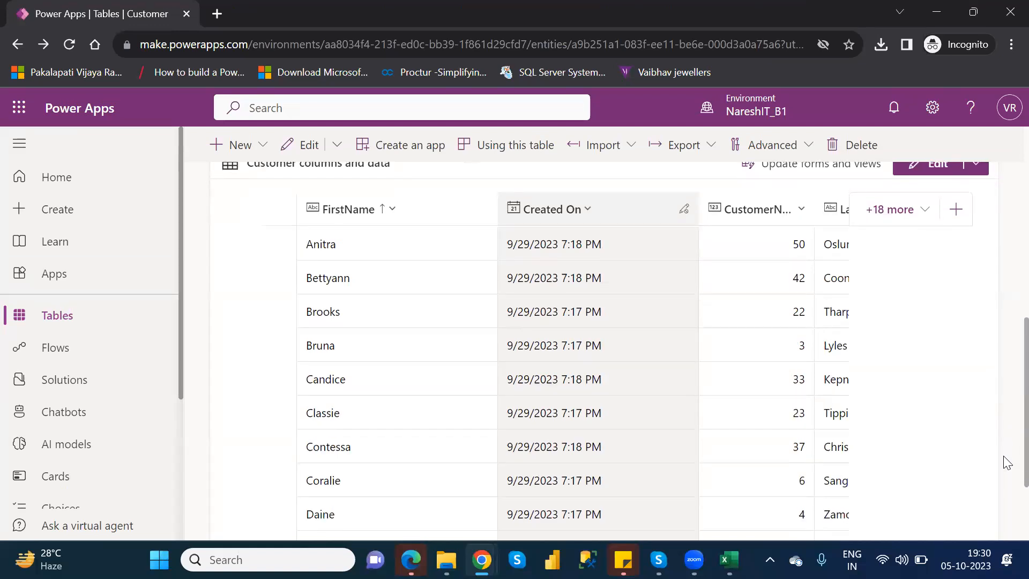
{"action": "scroll", "coordinate": [1007, 523], "scroll_direction": "down", "scroll_amount": 3}
{"action": "scroll", "coordinate": [1007, 523], "scroll_direction": "up", "scroll_amount": 3}
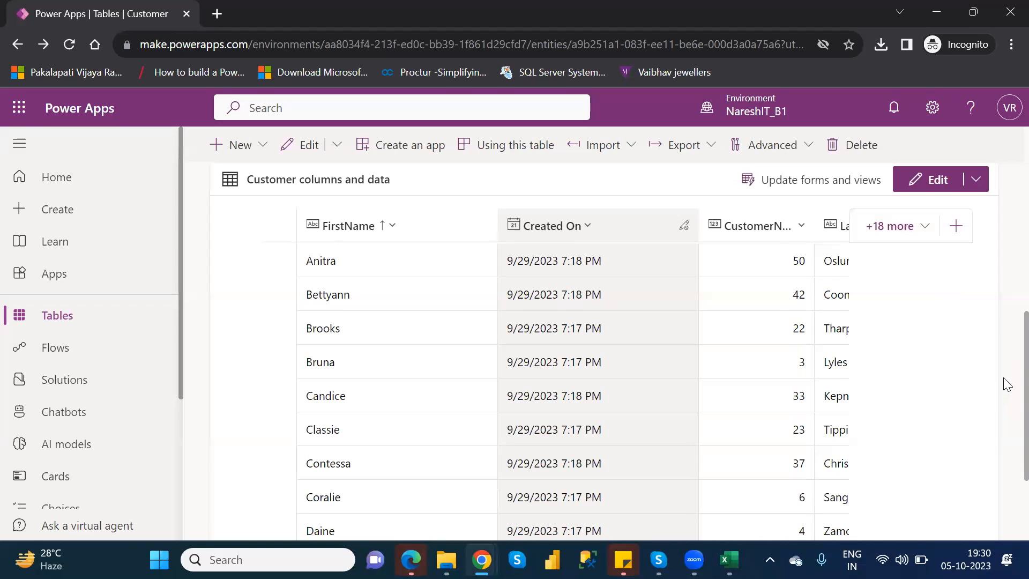
{"action": "scroll", "coordinate": [1005, 418], "scroll_direction": "down", "scroll_amount": 3}
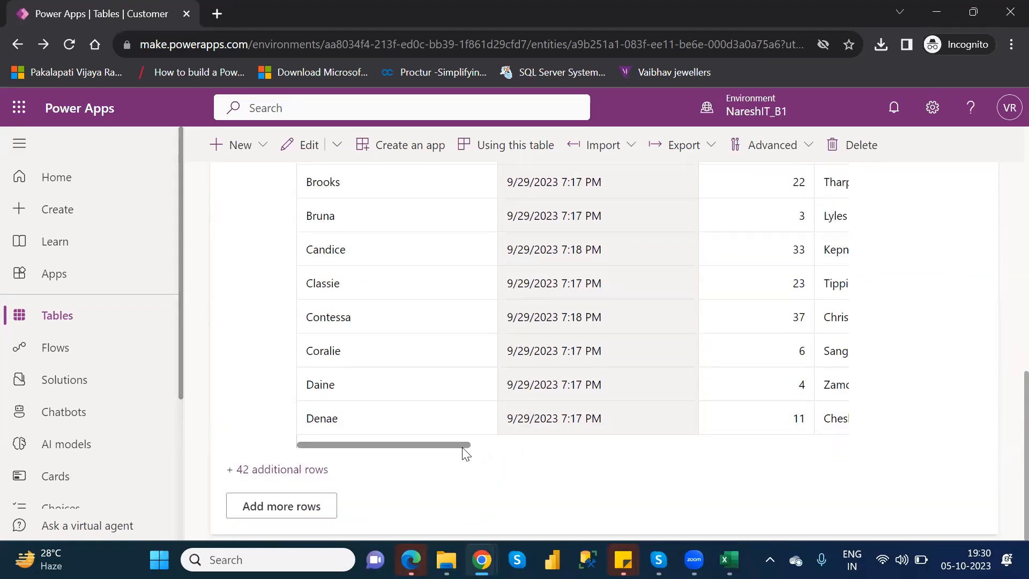
{"action": "left_click_drag", "start_coordinate": [461, 444], "coordinate": [842, 460]}
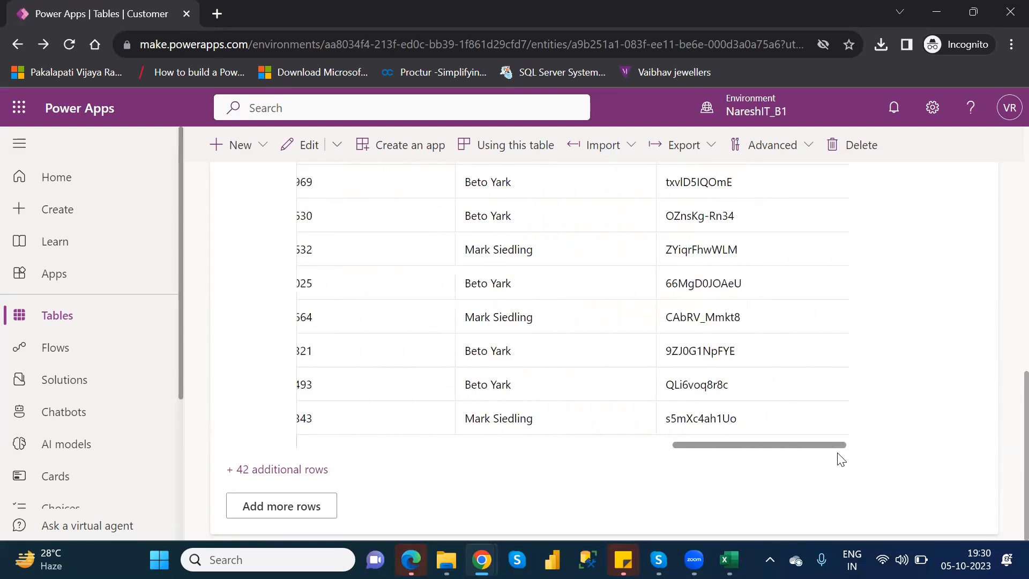
Move the AgentName column directly after the Created On column in the Customer data grid
{"action": "scroll", "coordinate": [1007, 427], "scroll_direction": "up", "scroll_amount": 4}
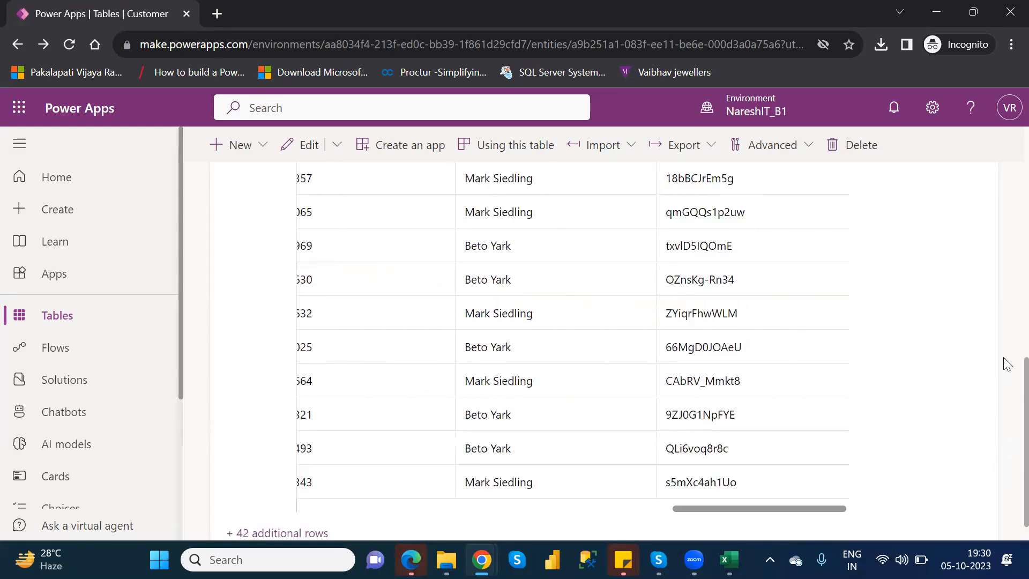
{"action": "left_click_drag", "start_coordinate": [509, 301], "coordinate": [403, 299]}
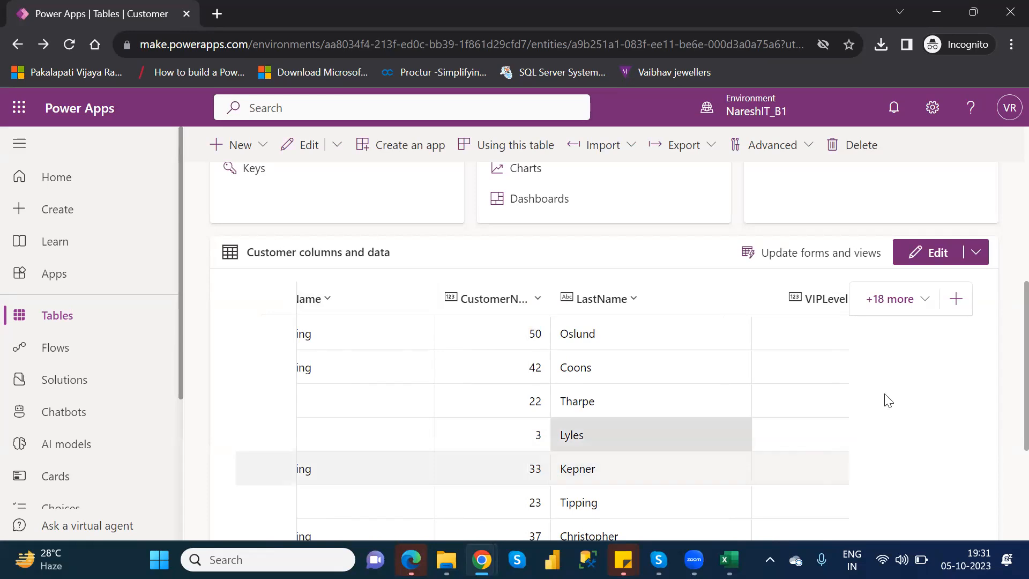
{"action": "scroll", "coordinate": [1005, 396], "scroll_direction": "down", "scroll_amount": 4}
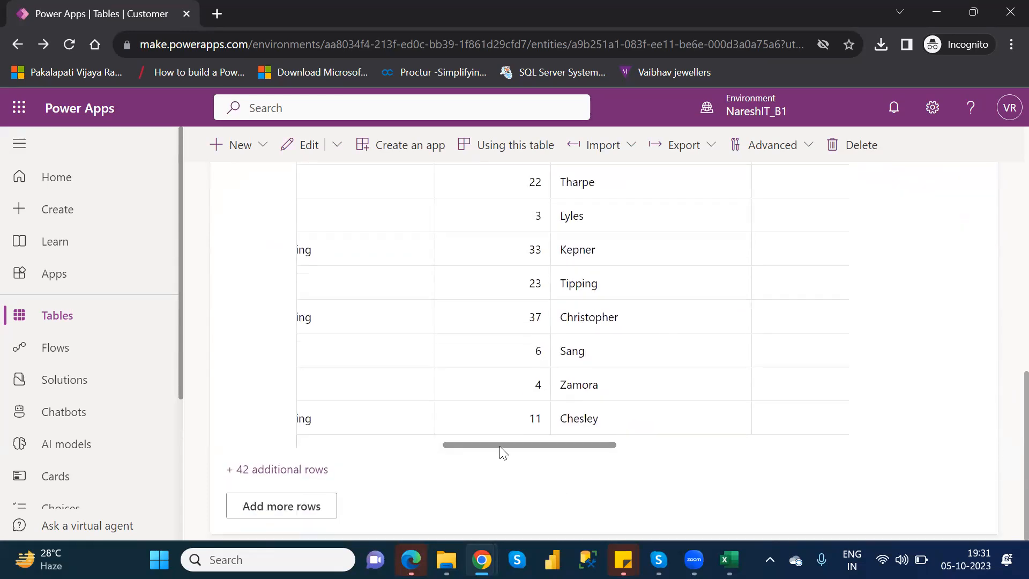
{"action": "left_click_drag", "start_coordinate": [498, 445], "coordinate": [308, 455]}
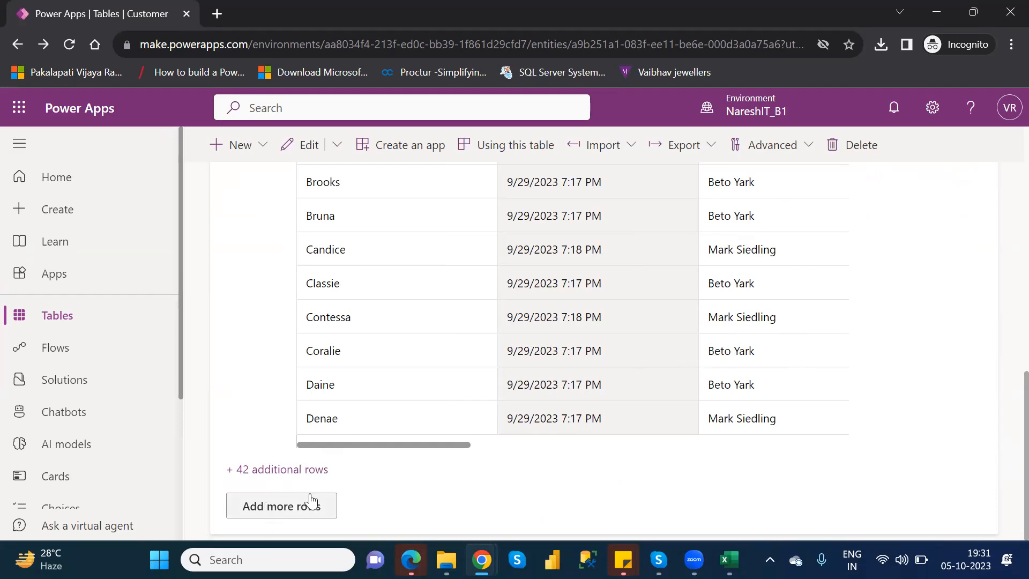
Check the options for adding rows in the Customers full data editor and return to the Tables list
{"action": "left_click", "coordinate": [284, 511]}
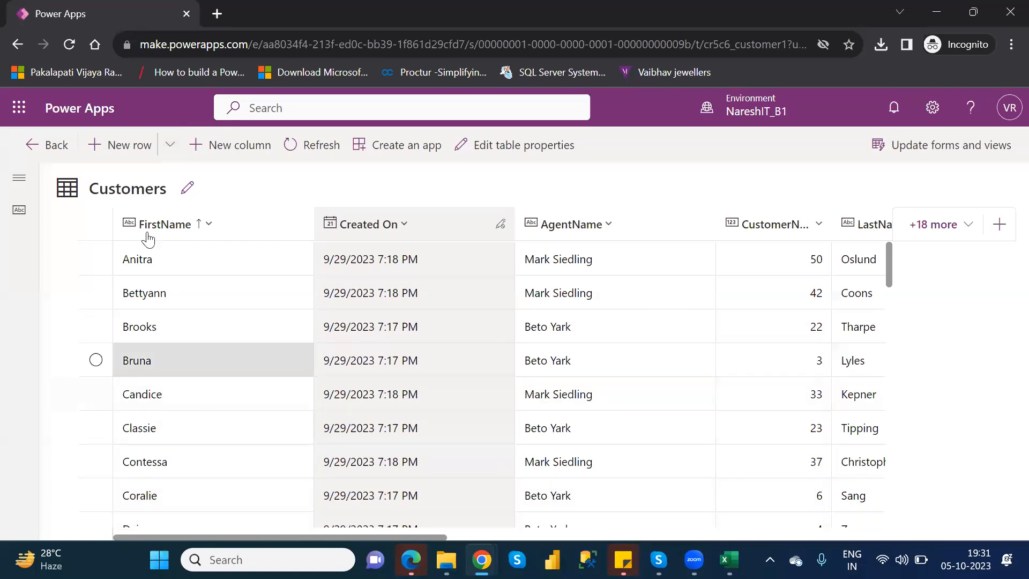
{"action": "left_click", "coordinate": [171, 148]}
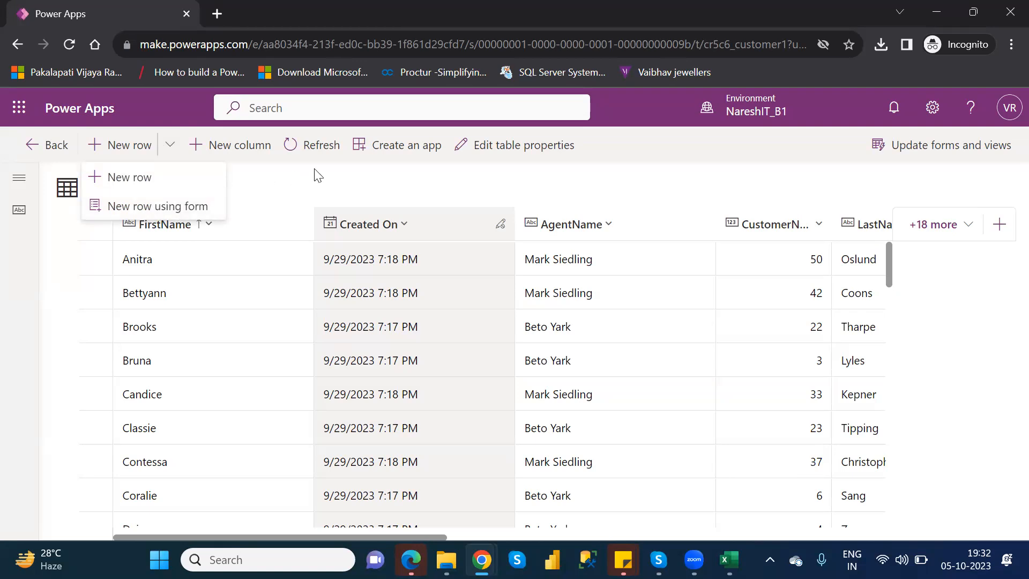
{"action": "left_click", "coordinate": [308, 194]}
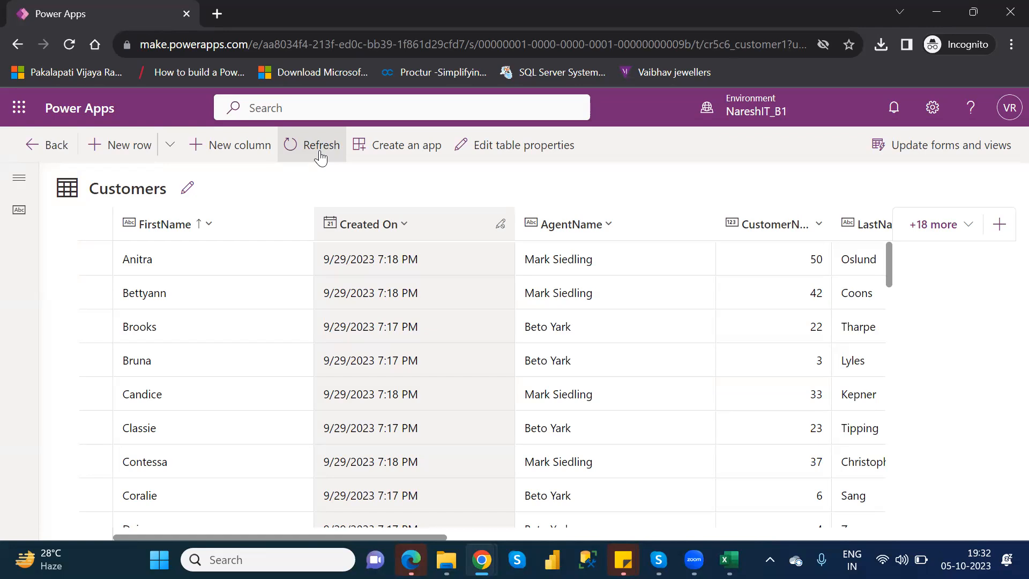
{"action": "left_click", "coordinate": [53, 146]}
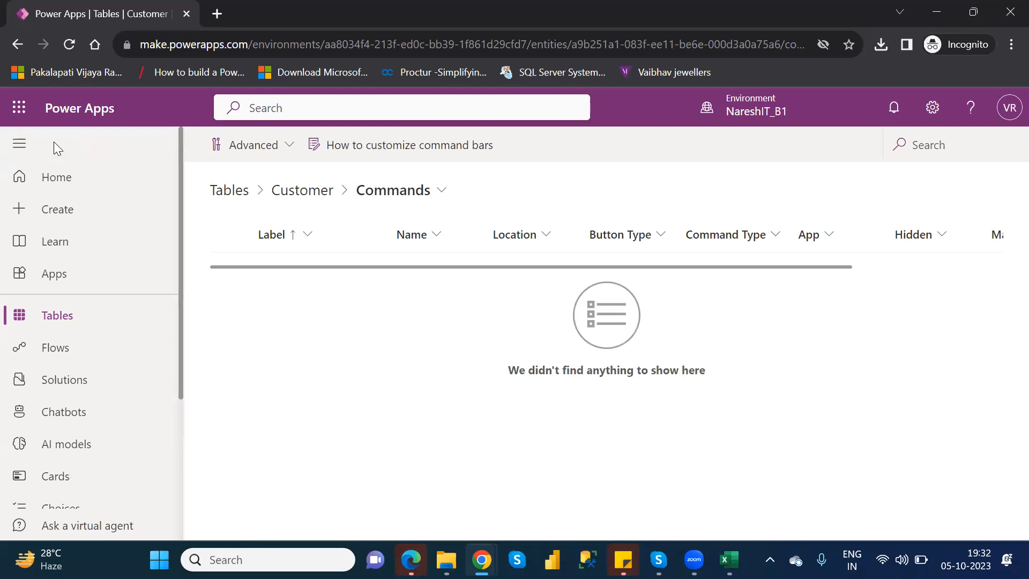
{"action": "left_click", "coordinate": [223, 200]}
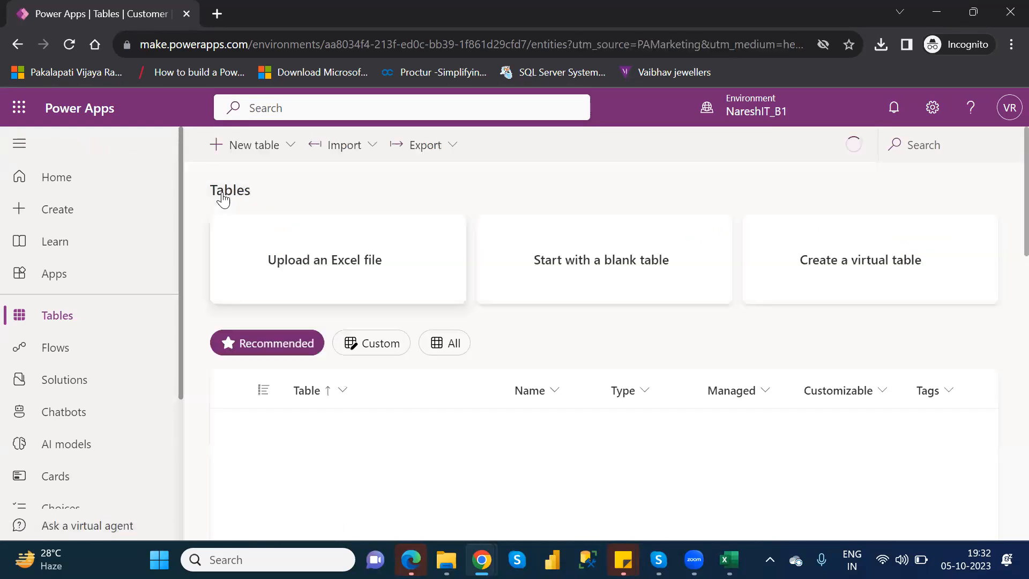
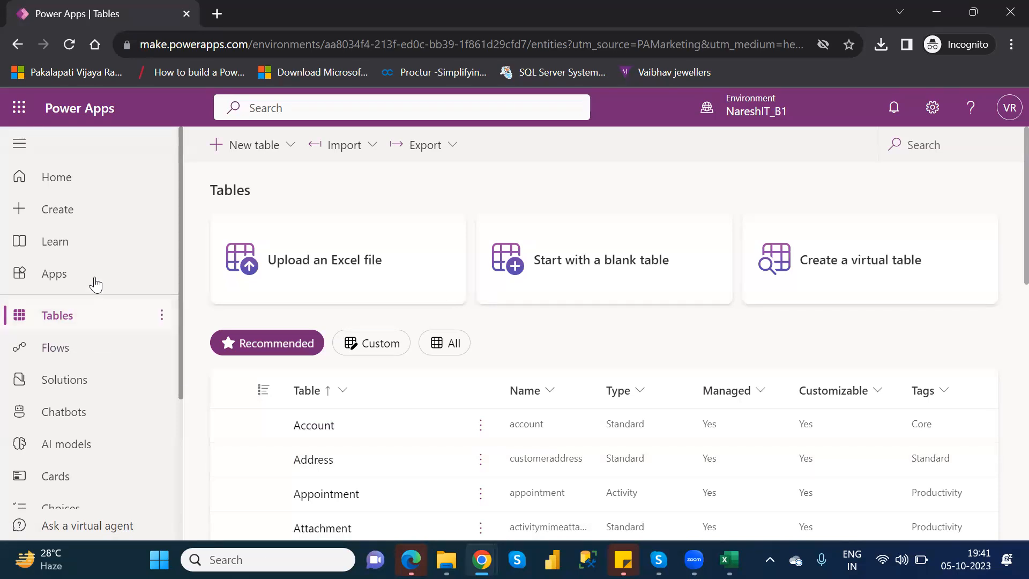
Start creating an app from data and add a new Microsoft Dataverse connection, allowing access with the signed-in account
{"action": "left_click", "coordinate": [83, 209]}
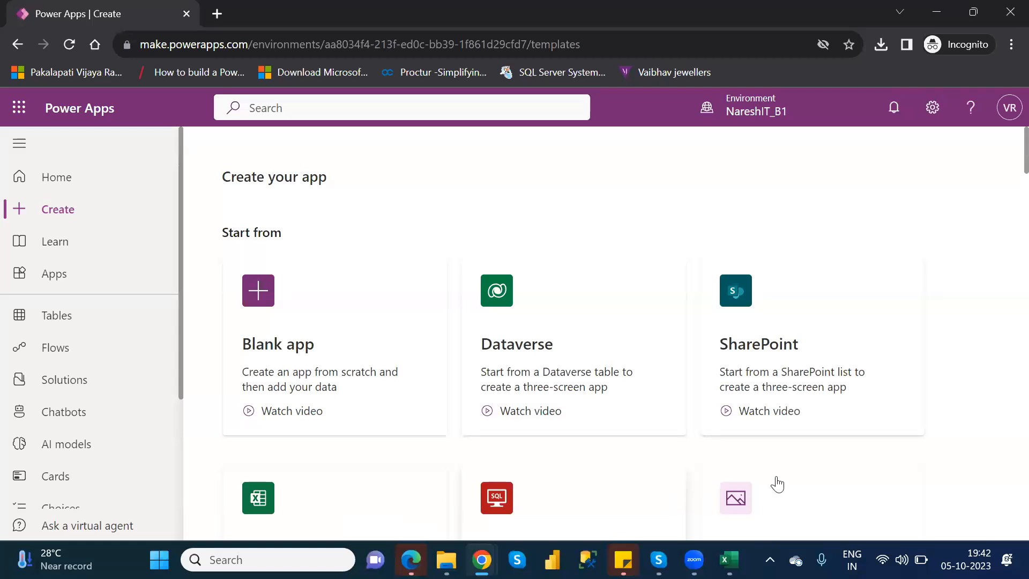
{"action": "left_click", "coordinate": [819, 316]}
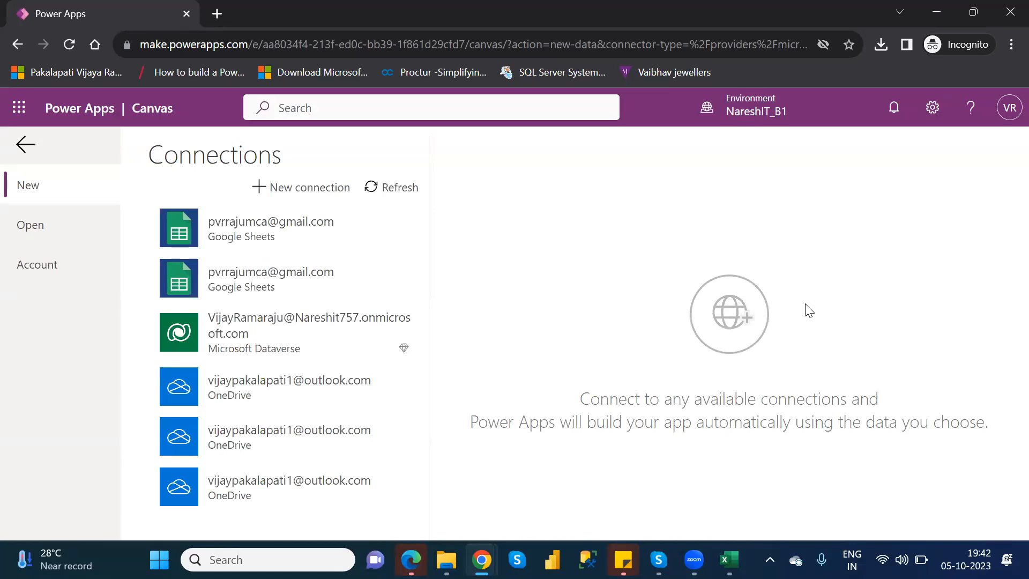
{"action": "left_click", "coordinate": [298, 189]}
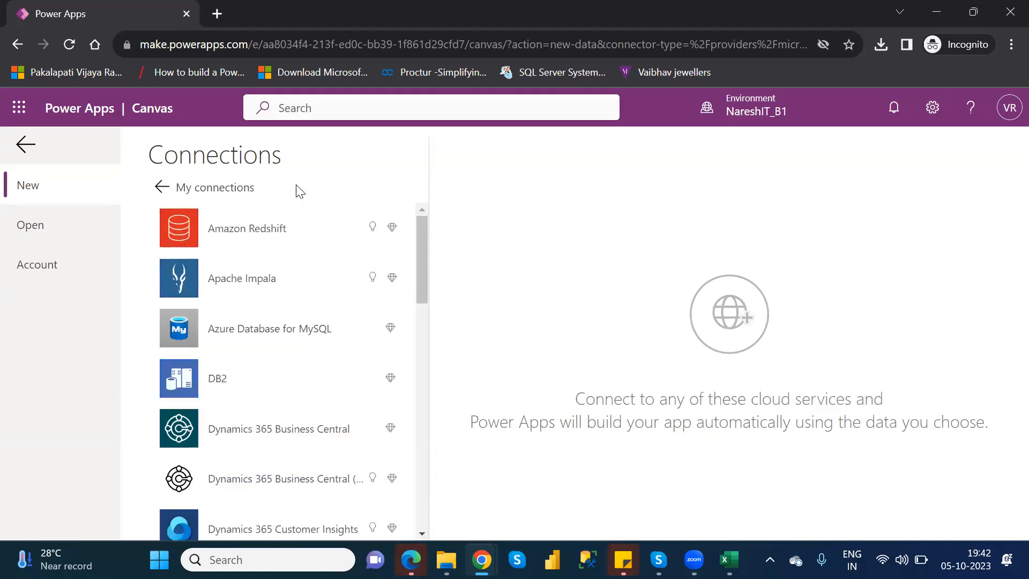
{"action": "left_click_drag", "start_coordinate": [424, 257], "coordinate": [439, 384]}
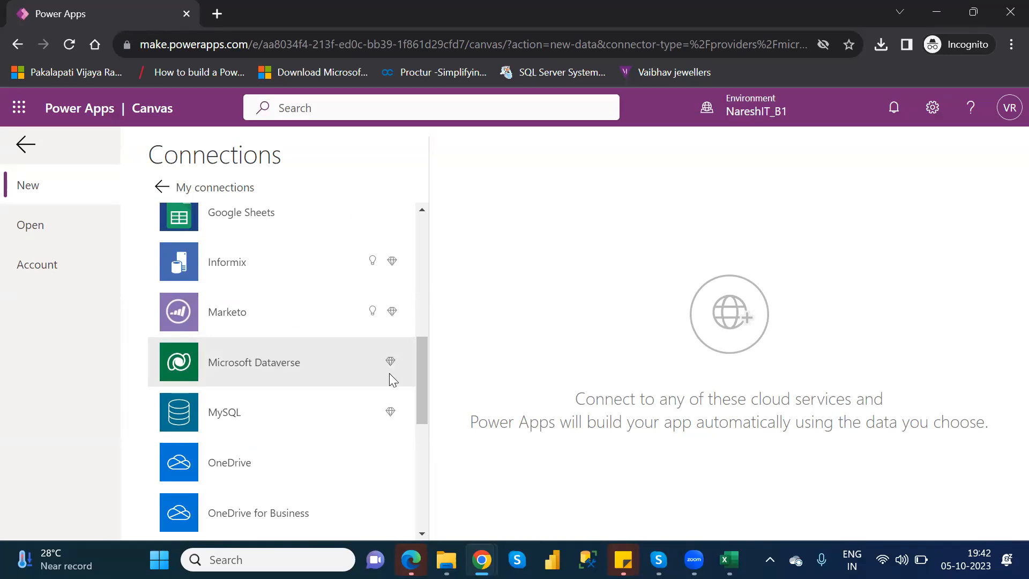
{"action": "left_click_drag", "start_coordinate": [427, 384], "coordinate": [455, 387]}
{"action": "left_click", "coordinate": [266, 364]}
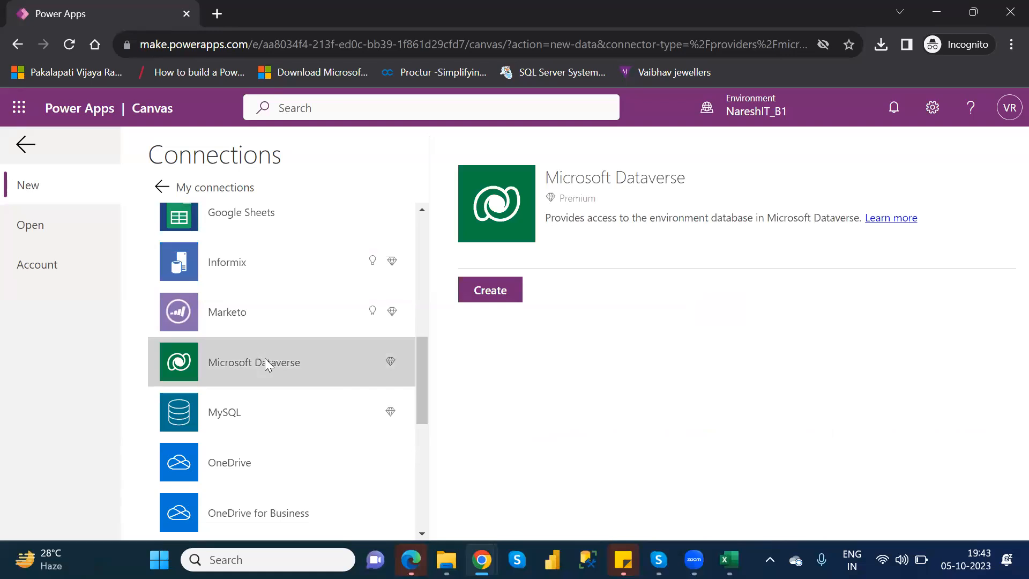
{"action": "left_click", "coordinate": [489, 292]}
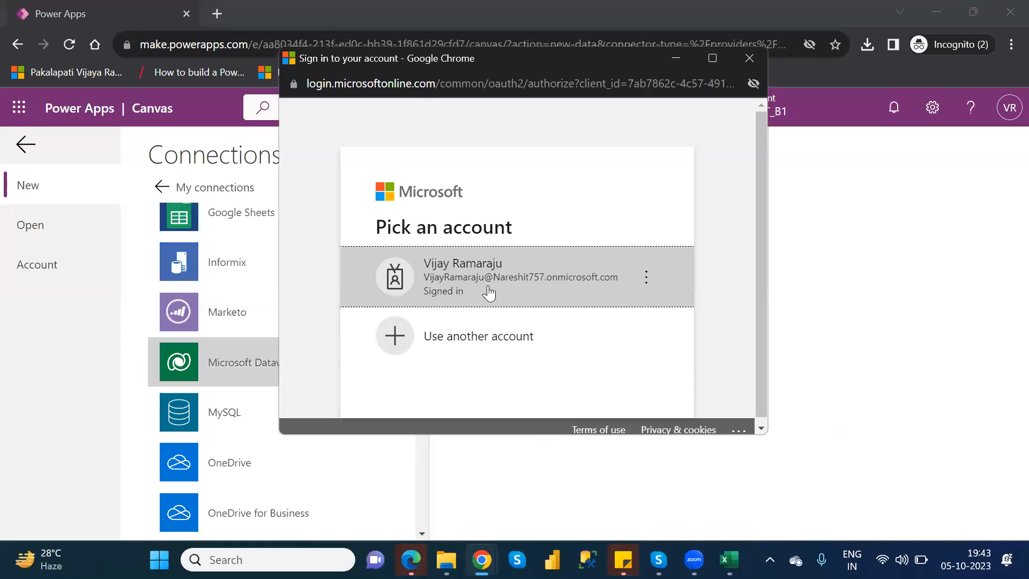
{"action": "left_click", "coordinate": [489, 292]}
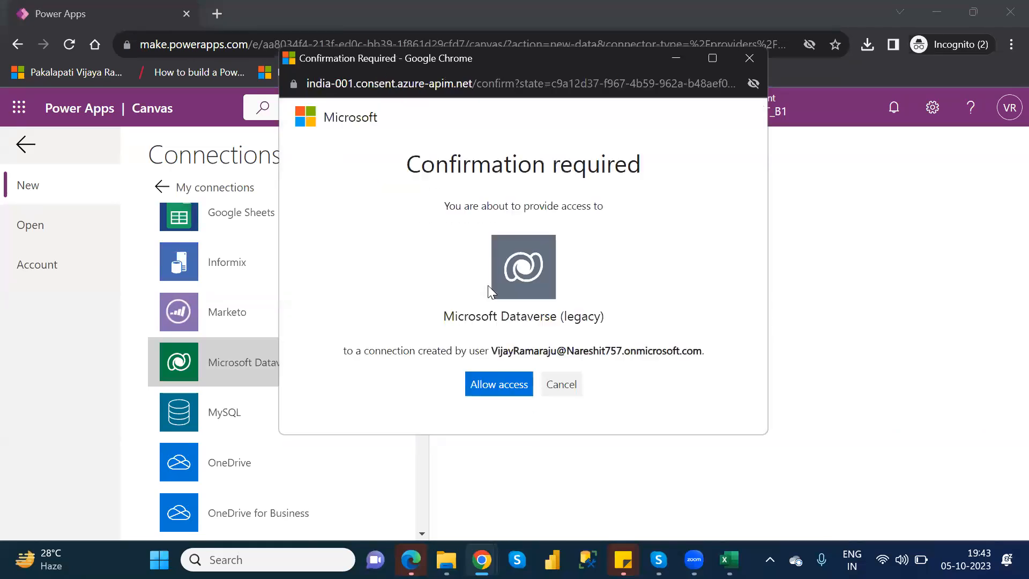
{"action": "left_click", "coordinate": [496, 396]}
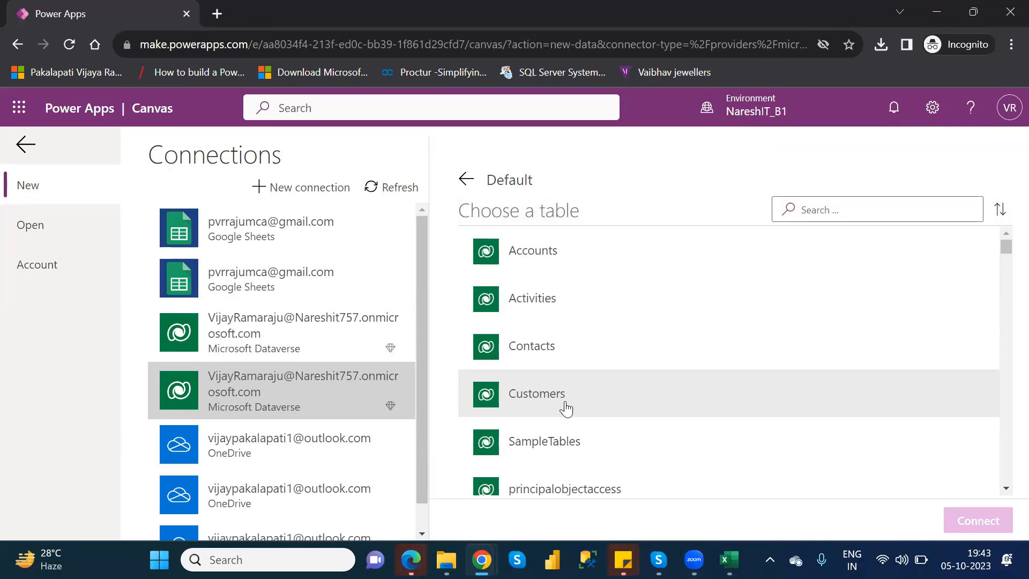
Find the Customers table with the search "custom", generate the app from it and skip the welcome message
{"action": "left_click", "coordinate": [824, 210]}
{"action": "type", "text": "custom"}
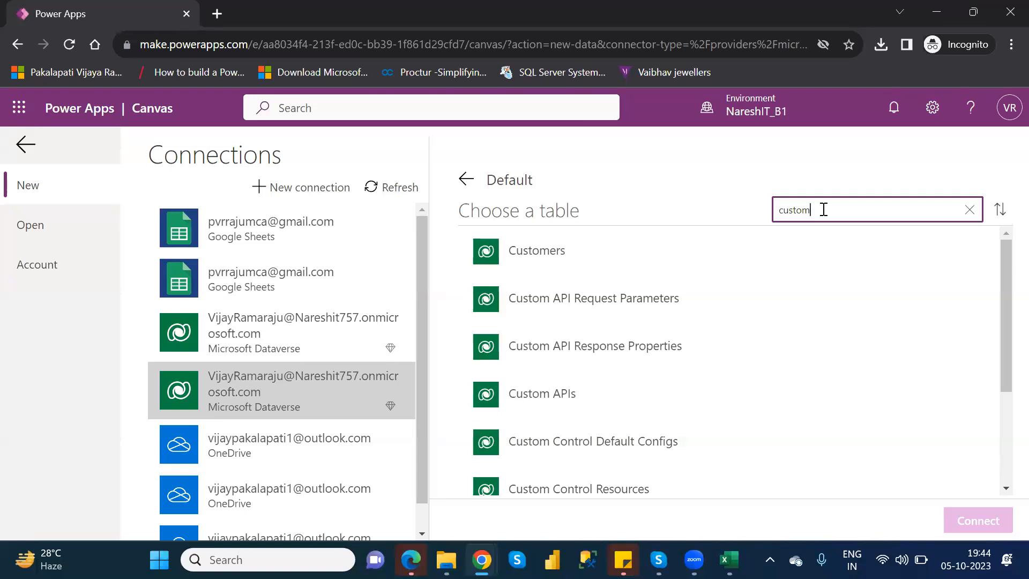
{"action": "left_click", "coordinate": [606, 257]}
{"action": "left_click", "coordinate": [975, 521]}
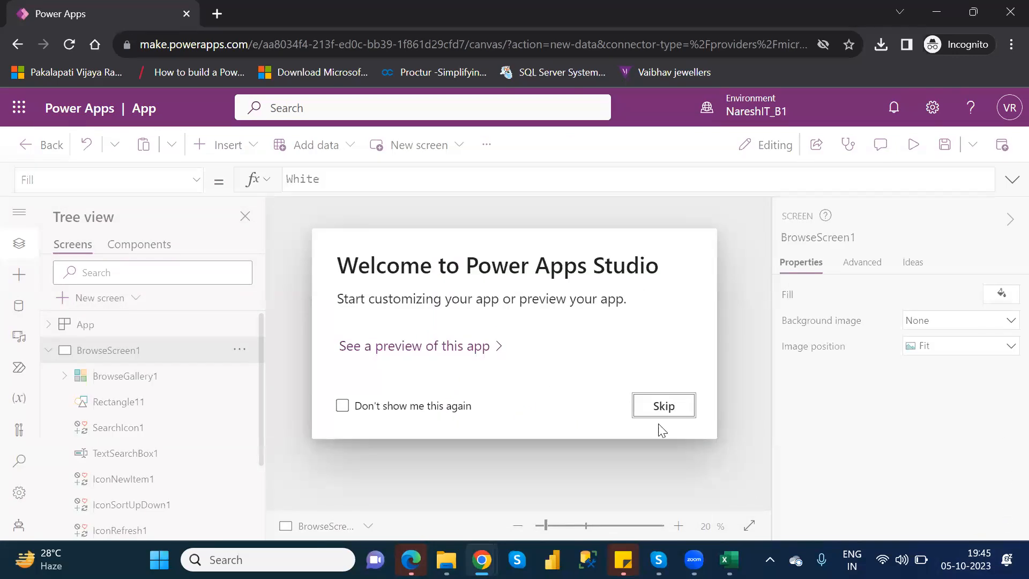
{"action": "left_click", "coordinate": [665, 408]}
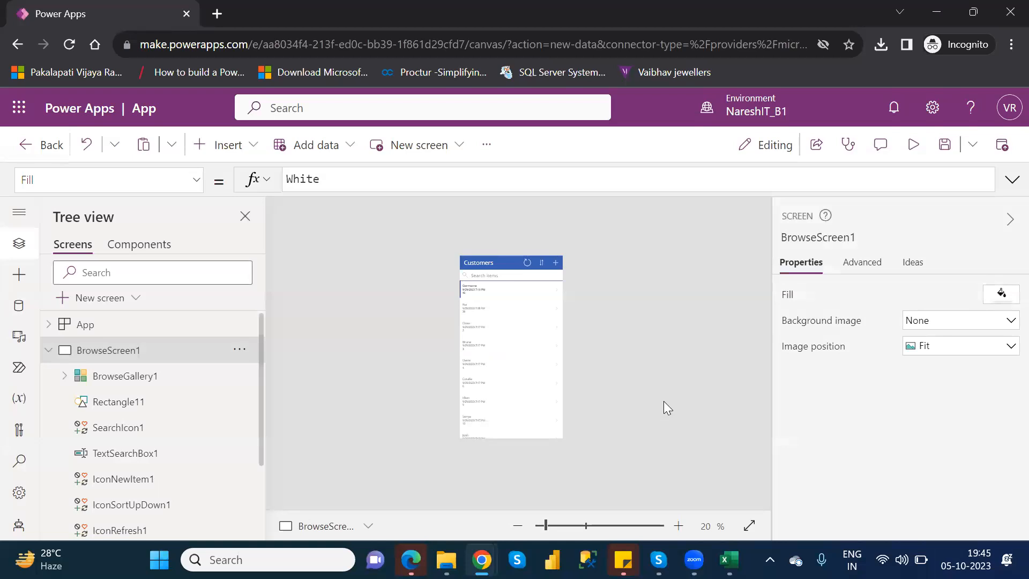
Collapse BrowseScreen1 in the screen tree and duplicate that screen
{"action": "left_click", "coordinate": [48, 351]}
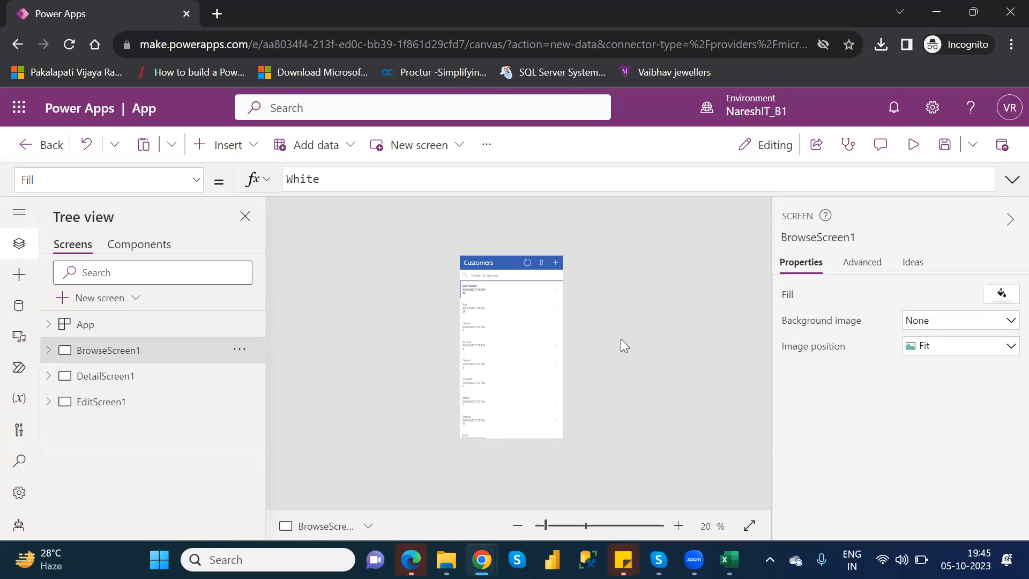
{"action": "left_click", "coordinate": [560, 524]}
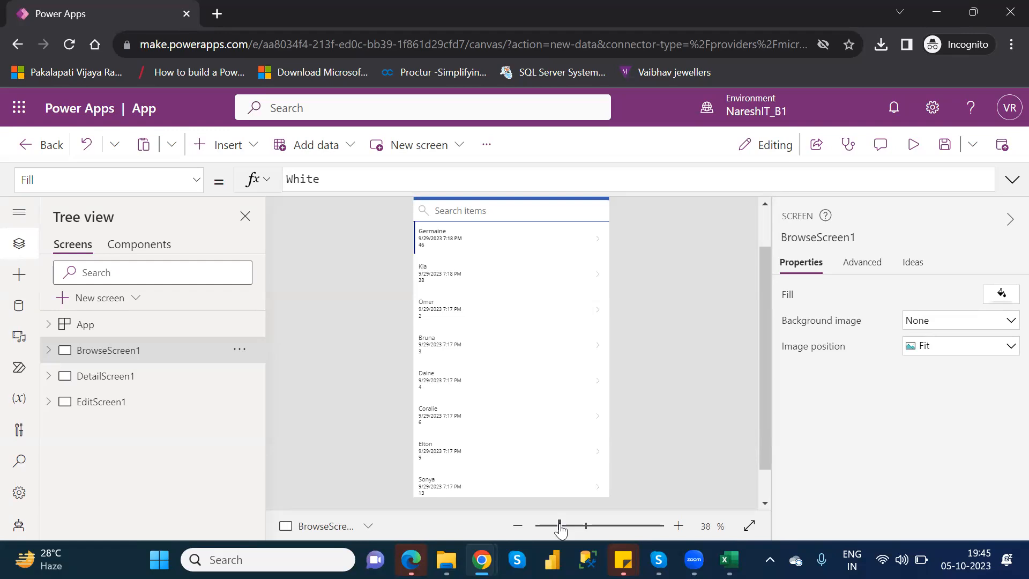
{"action": "right_click", "coordinate": [123, 354]}
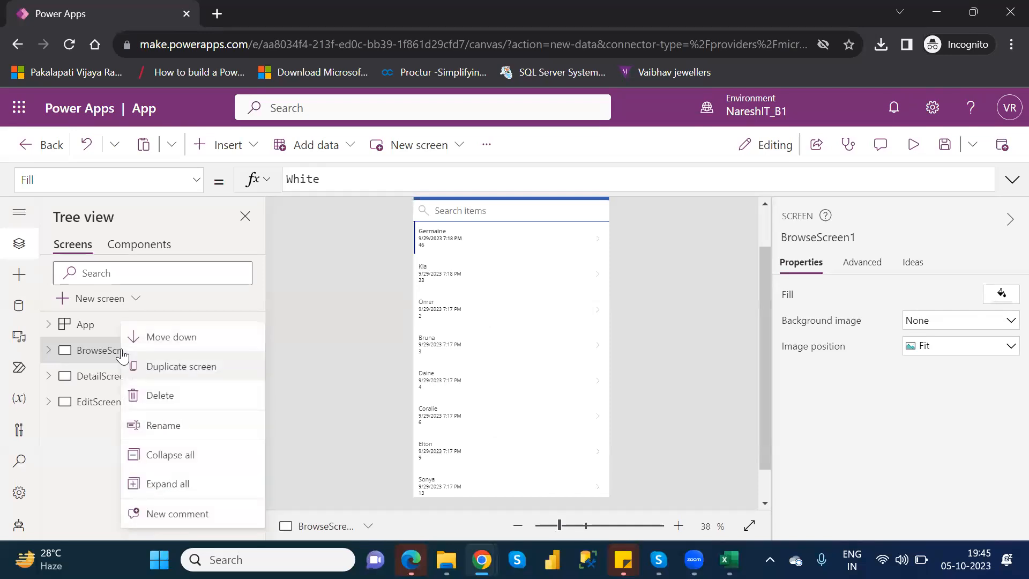
{"action": "left_click", "coordinate": [176, 368]}
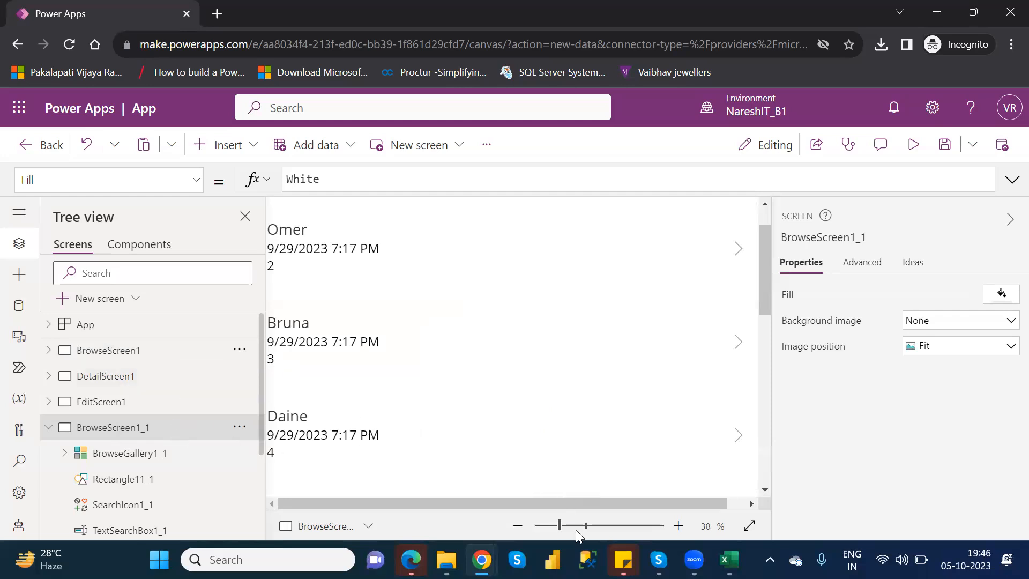
{"action": "left_click_drag", "start_coordinate": [561, 527], "coordinate": [567, 529]}
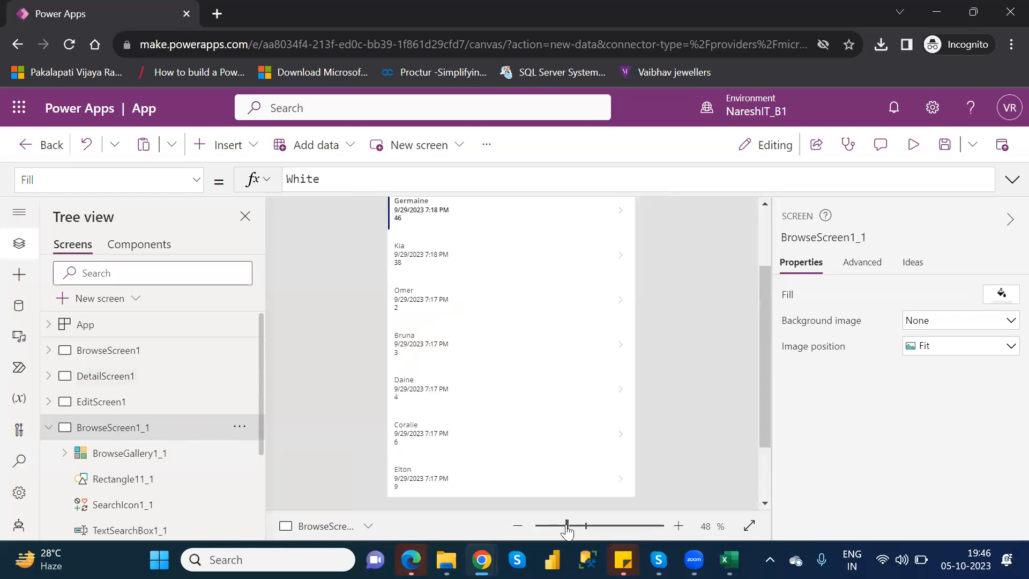
Delete the customer gallery and the search box from the duplicated browse screen
{"action": "left_click", "coordinate": [173, 464]}
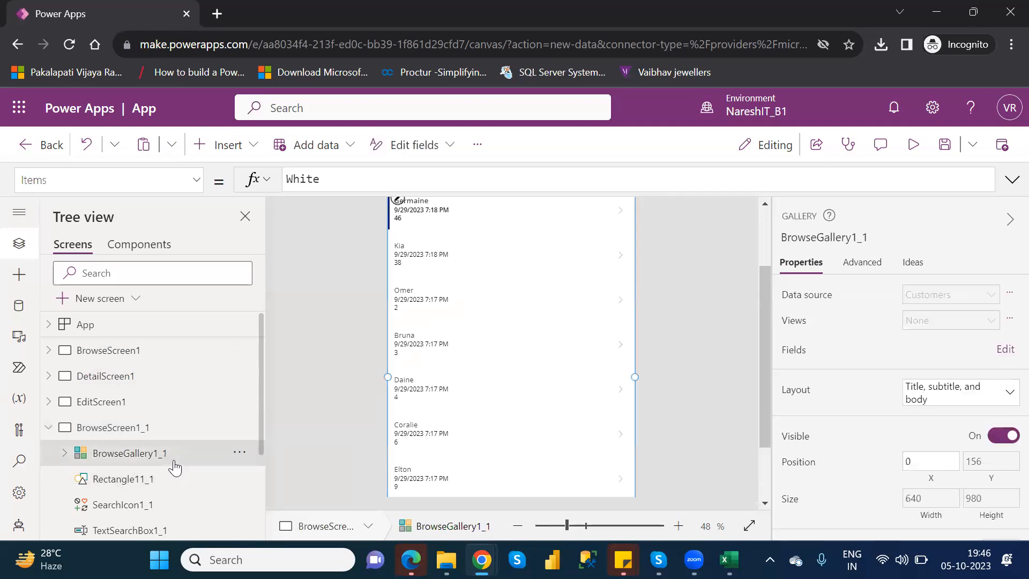
{"action": "left_click", "coordinate": [239, 454]}
{"action": "mouse_move", "coordinate": [269, 380]}
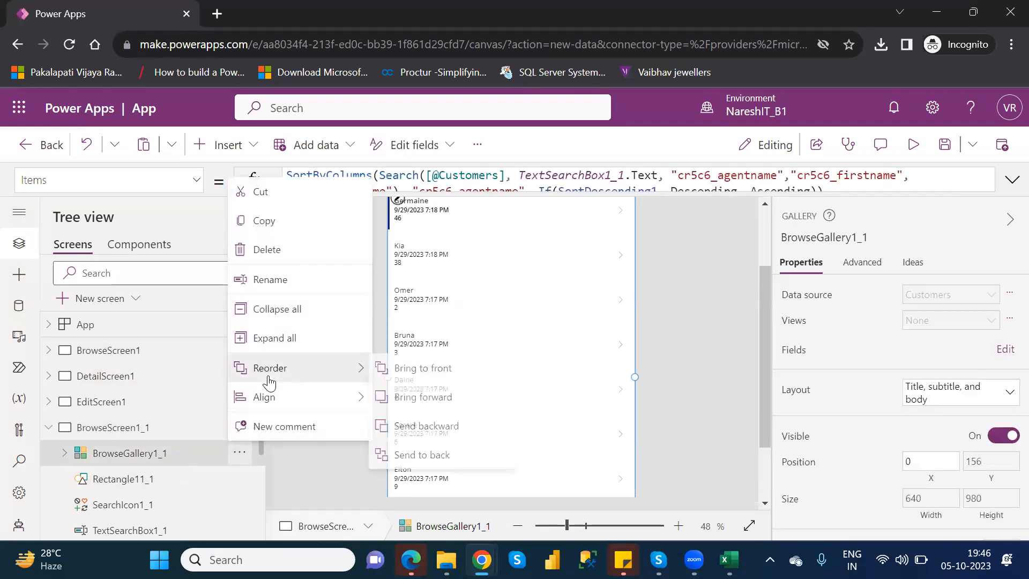
{"action": "left_click", "coordinate": [278, 267]}
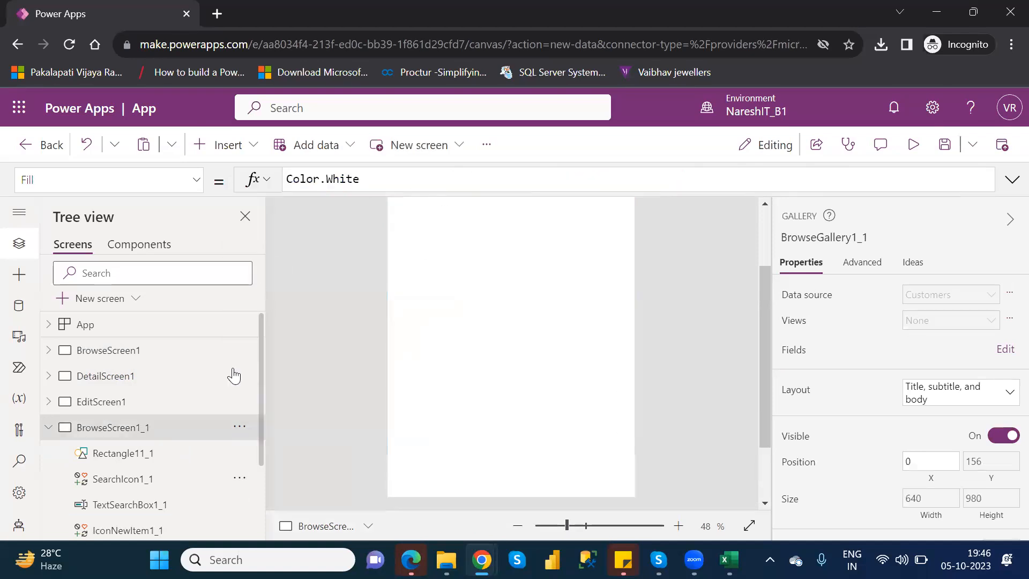
{"action": "left_click", "coordinate": [165, 456]}
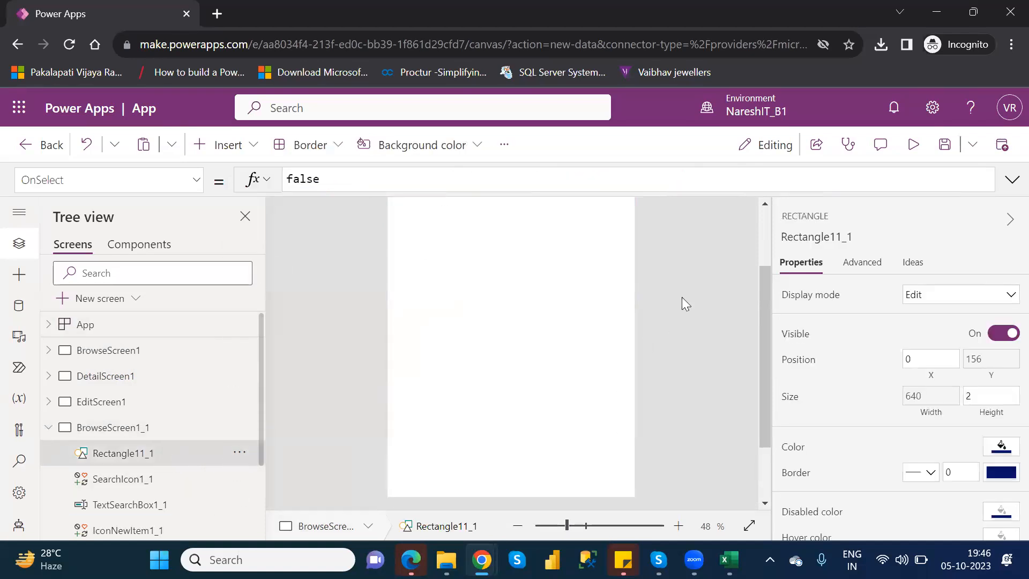
{"action": "left_click", "coordinate": [765, 231]}
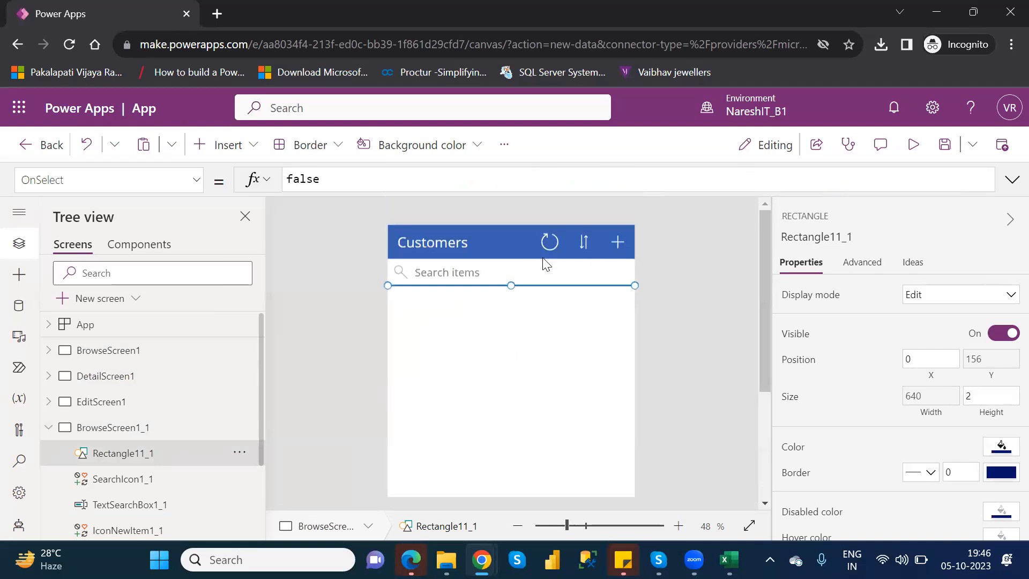
{"action": "left_click", "coordinate": [518, 268]}
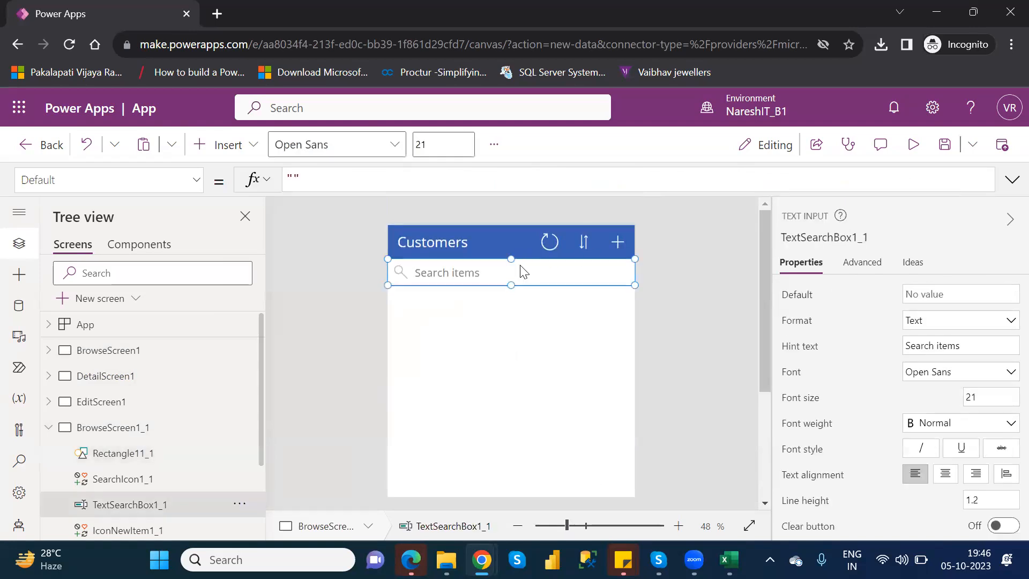
{"action": "key", "text": "Delete"}
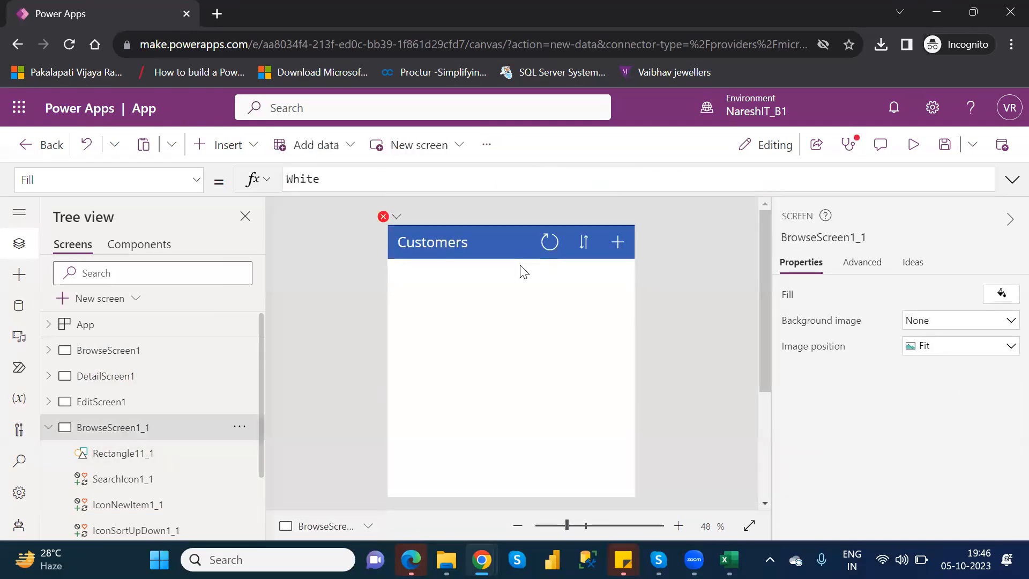
Delete the duplicated browse screen from the app
{"action": "left_click", "coordinate": [551, 245]}
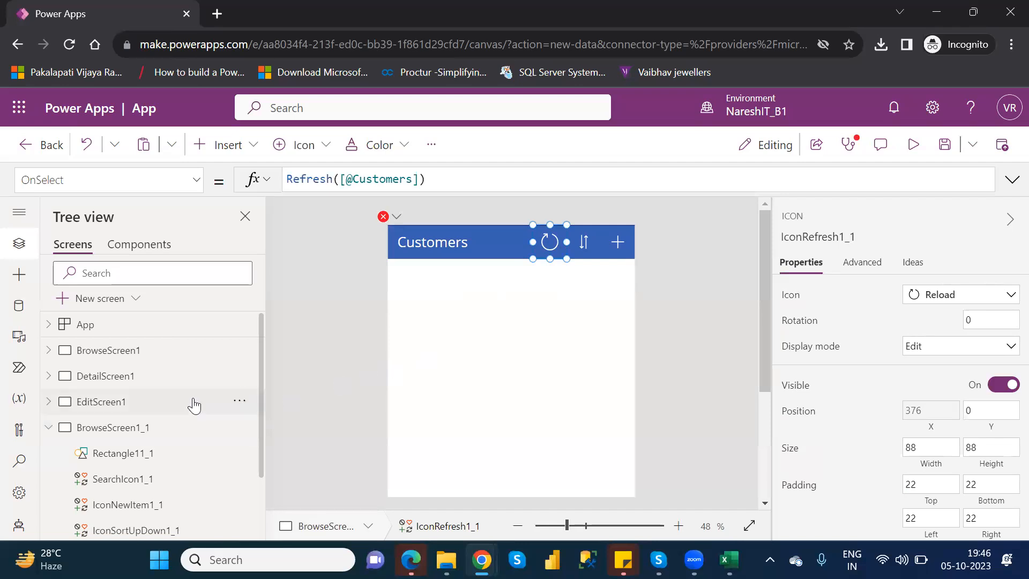
{"action": "left_click", "coordinate": [242, 431]}
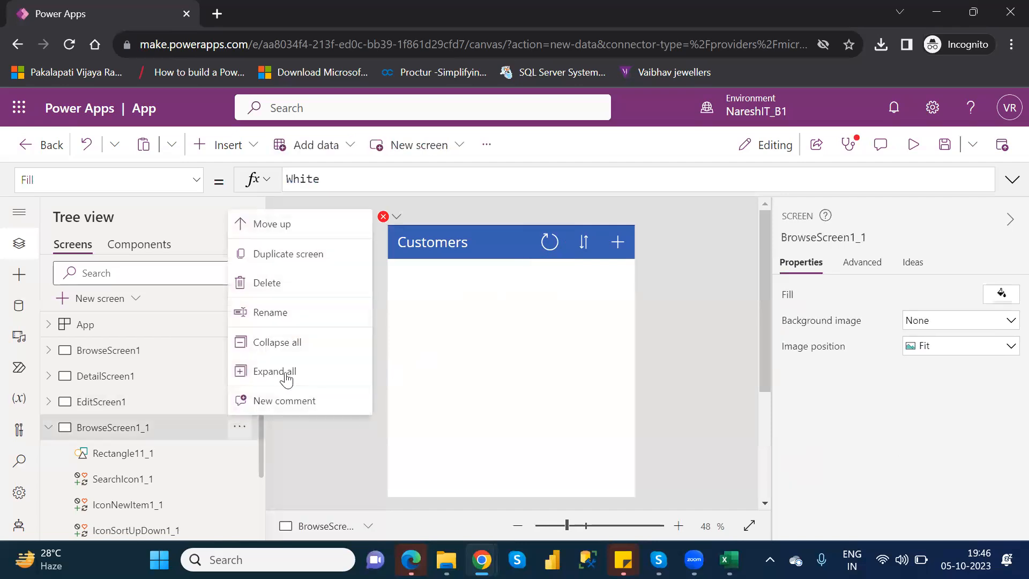
{"action": "left_click", "coordinate": [274, 290]}
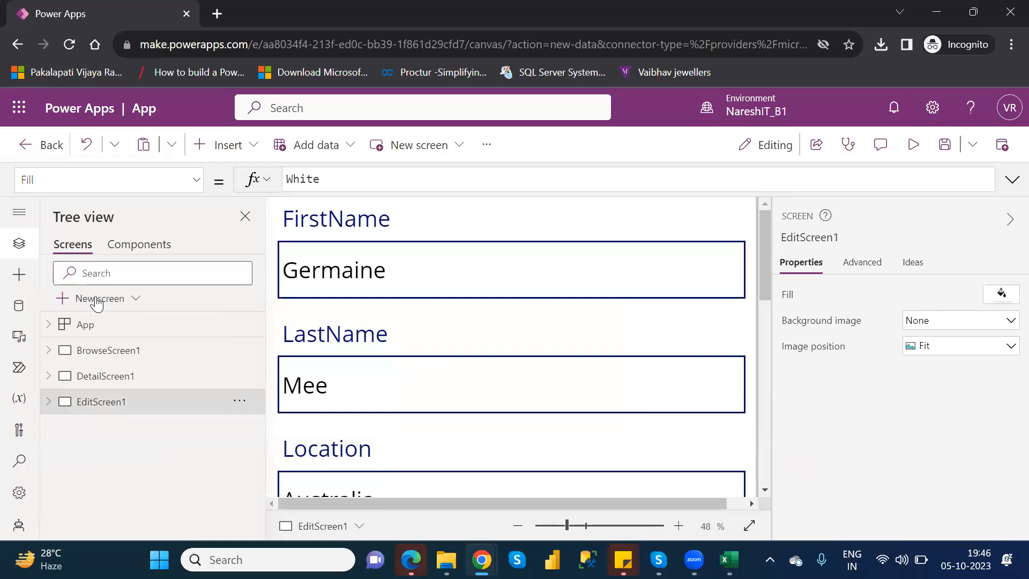
Add a new screen with the Blank layout to the app
{"action": "left_click", "coordinate": [97, 301]}
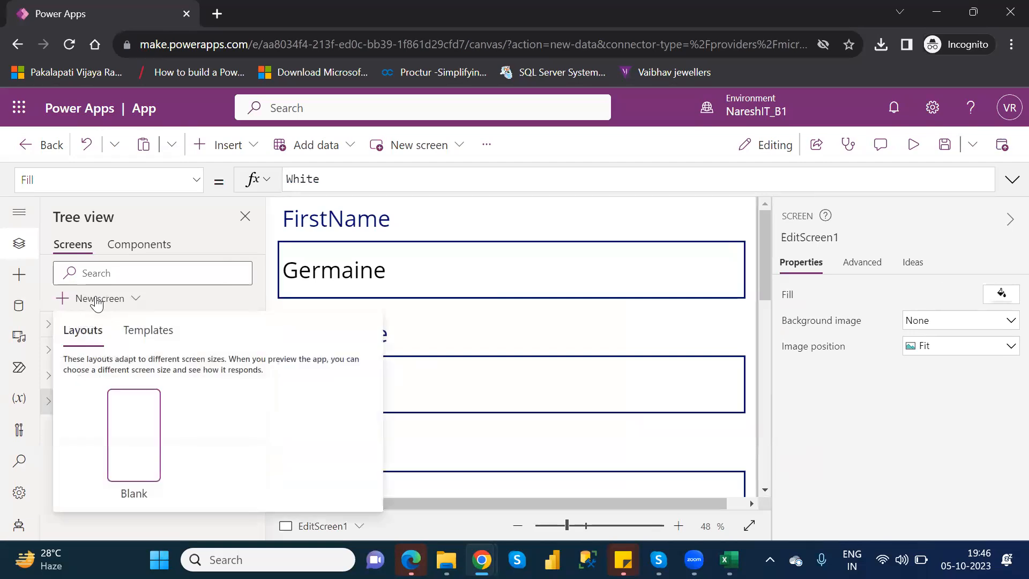
{"action": "left_click", "coordinate": [135, 419]}
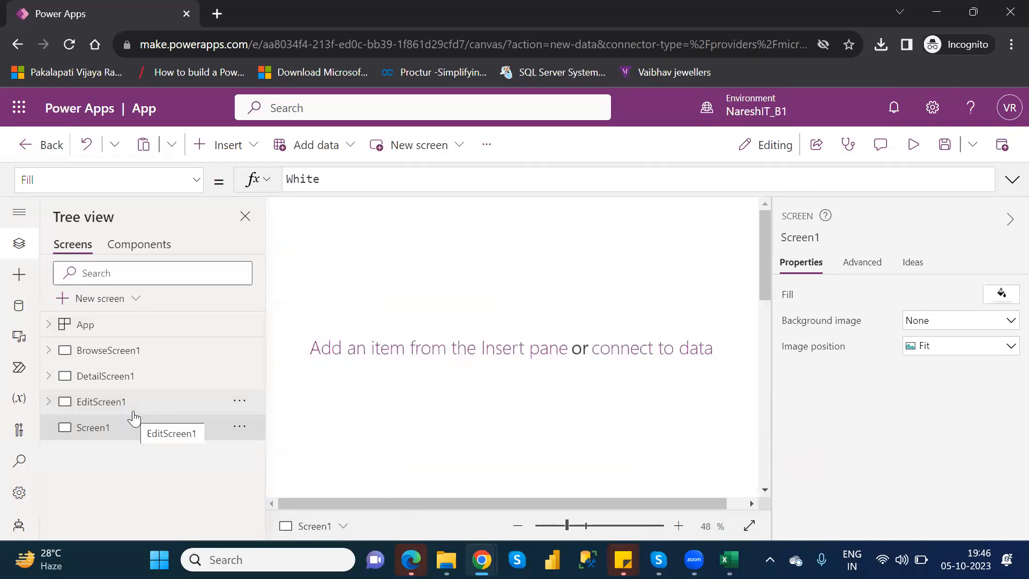
{"action": "left_click", "coordinate": [564, 528]}
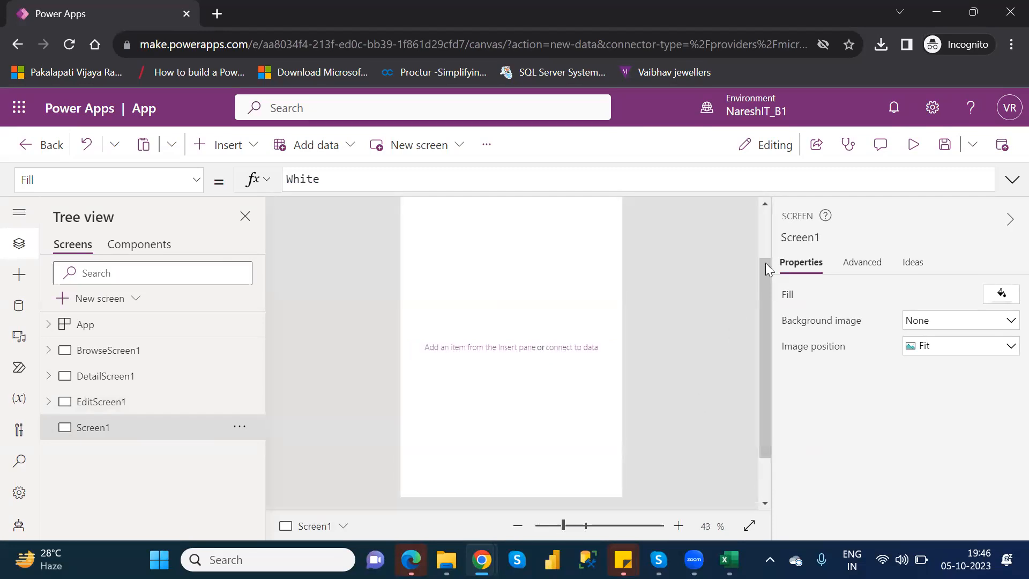
{"action": "key", "text": "alt+Tab"}
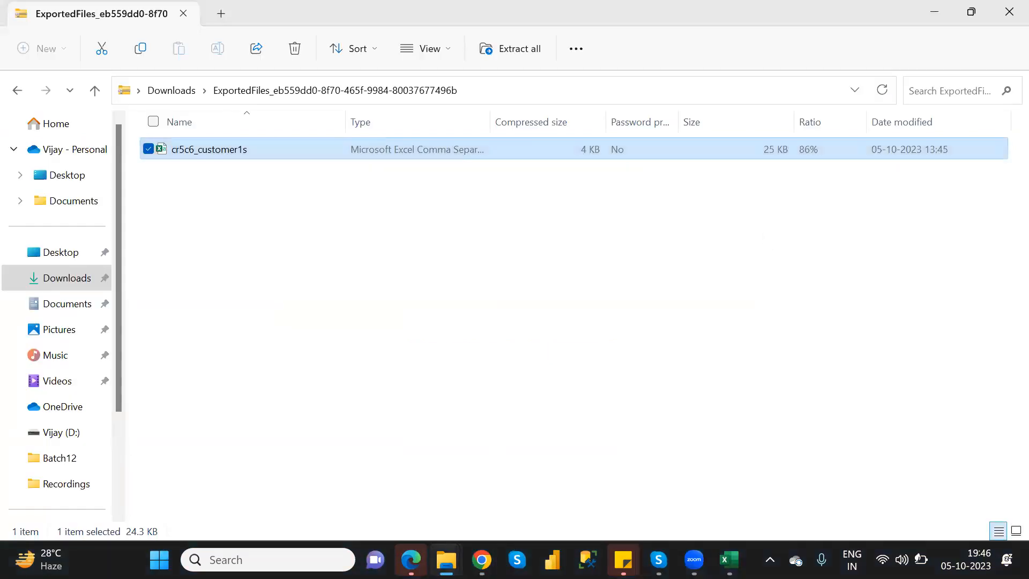
{"action": "left_click", "coordinate": [482, 560]}
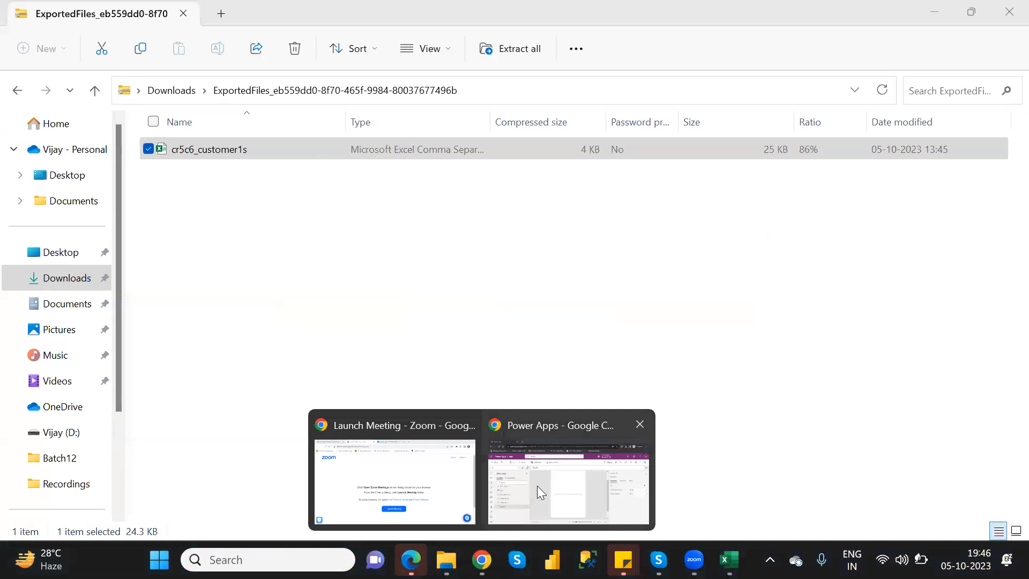
{"action": "left_click", "coordinate": [537, 485]}
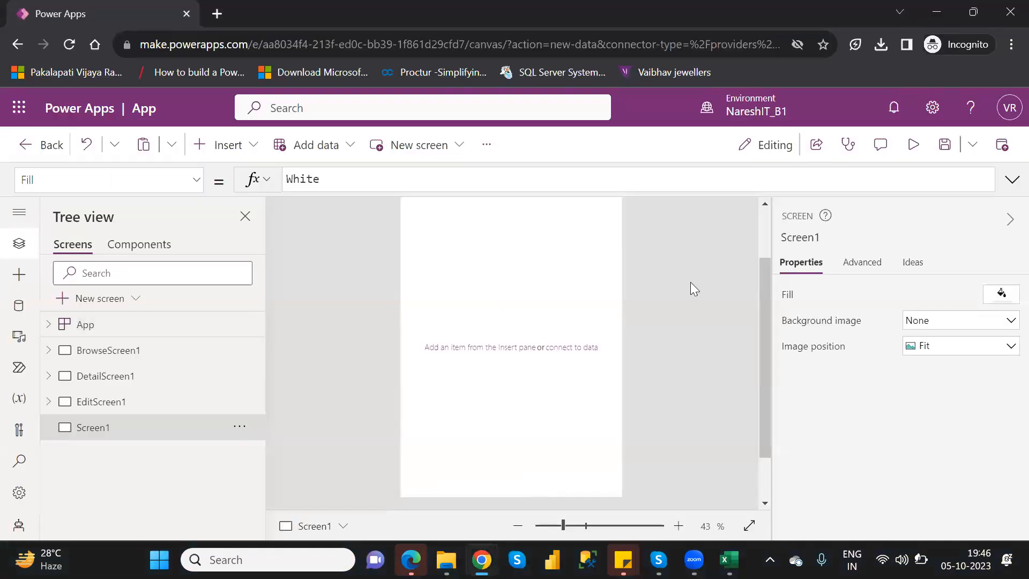
Insert a rectangle on the blank screen and stretch it into a header bar about 636 wide and 90 high along the top edge
{"action": "left_click", "coordinate": [760, 230]}
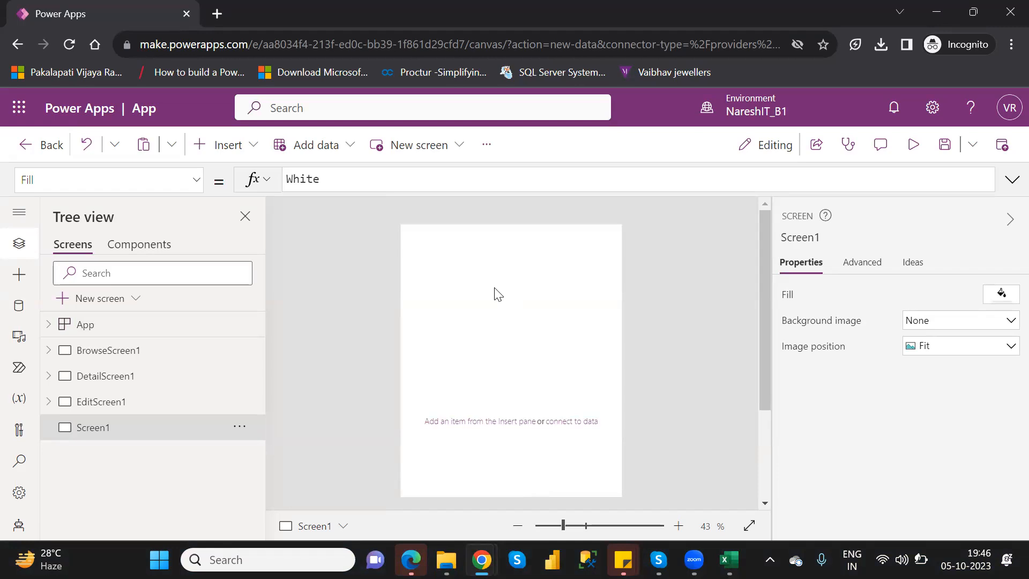
{"action": "left_click", "coordinate": [248, 159]}
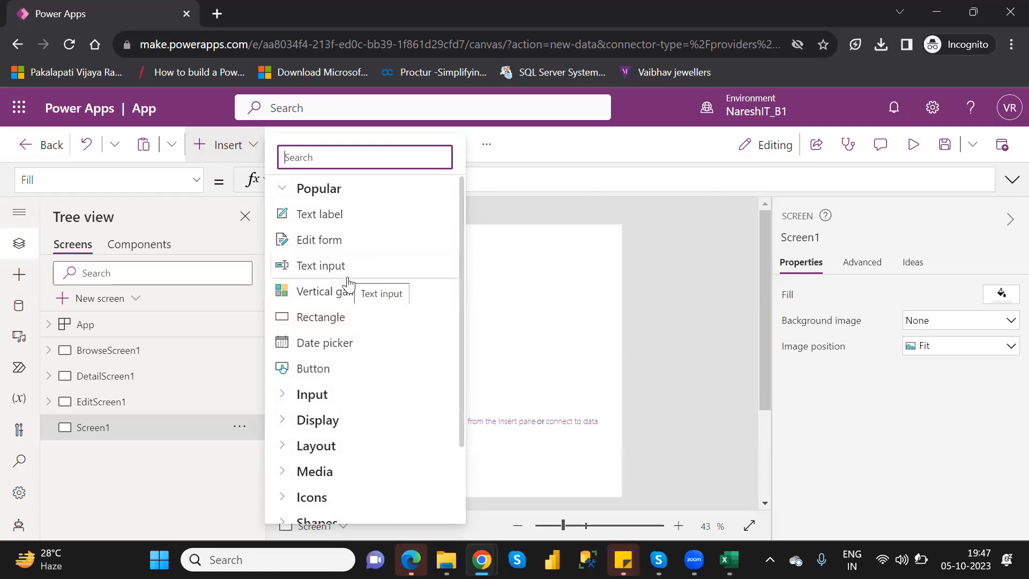
{"action": "left_click", "coordinate": [350, 321]}
{"action": "left_click_drag", "start_coordinate": [449, 255], "coordinate": [622, 262]}
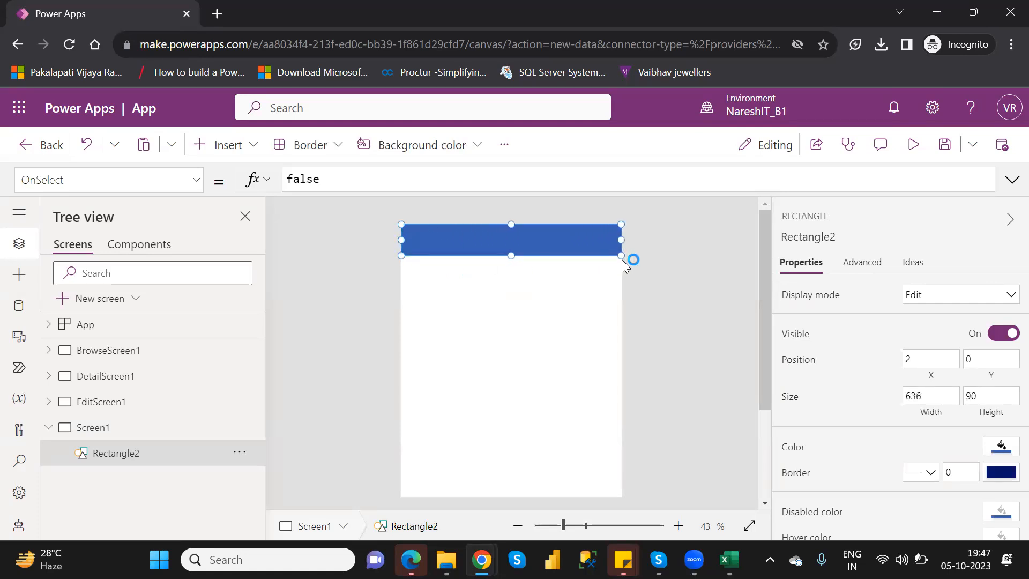
Insert a text label on the blank screen and stretch it over the header bar to about 638 wide and 90 high
{"action": "left_click", "coordinate": [480, 330]}
{"action": "left_click", "coordinate": [233, 148]}
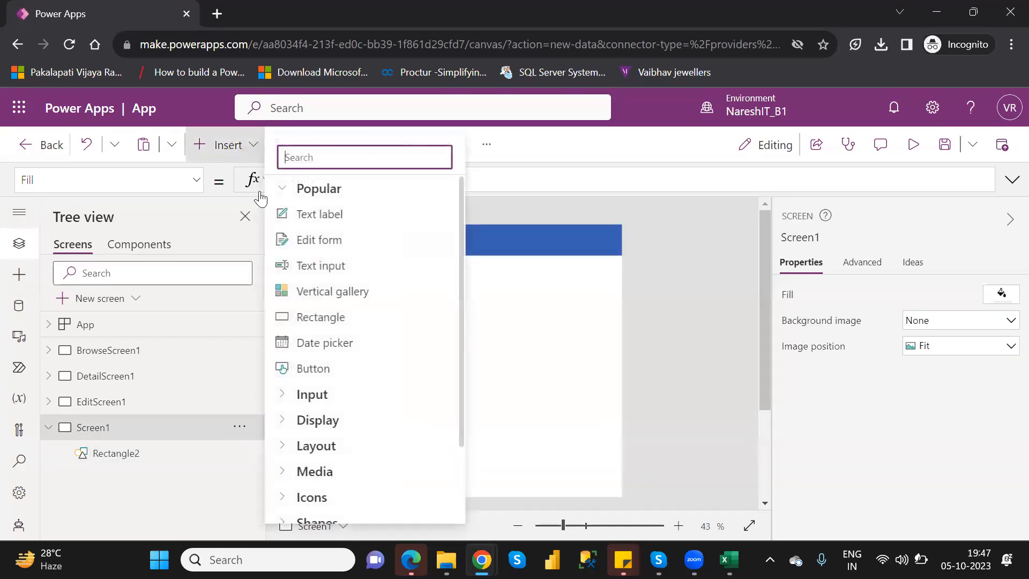
{"action": "left_click", "coordinate": [345, 214]}
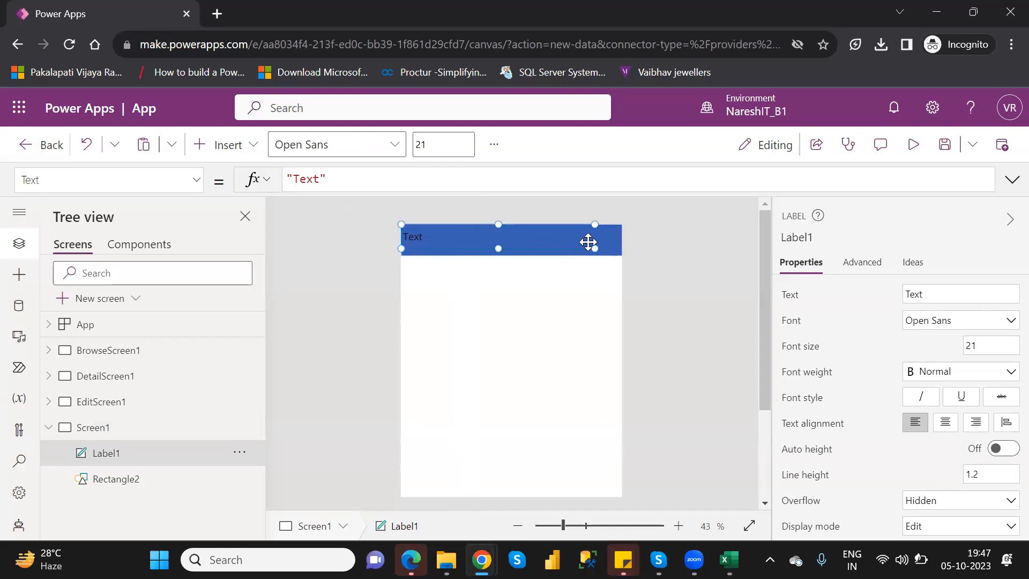
{"action": "left_click_drag", "start_coordinate": [616, 252], "coordinate": [621, 253]}
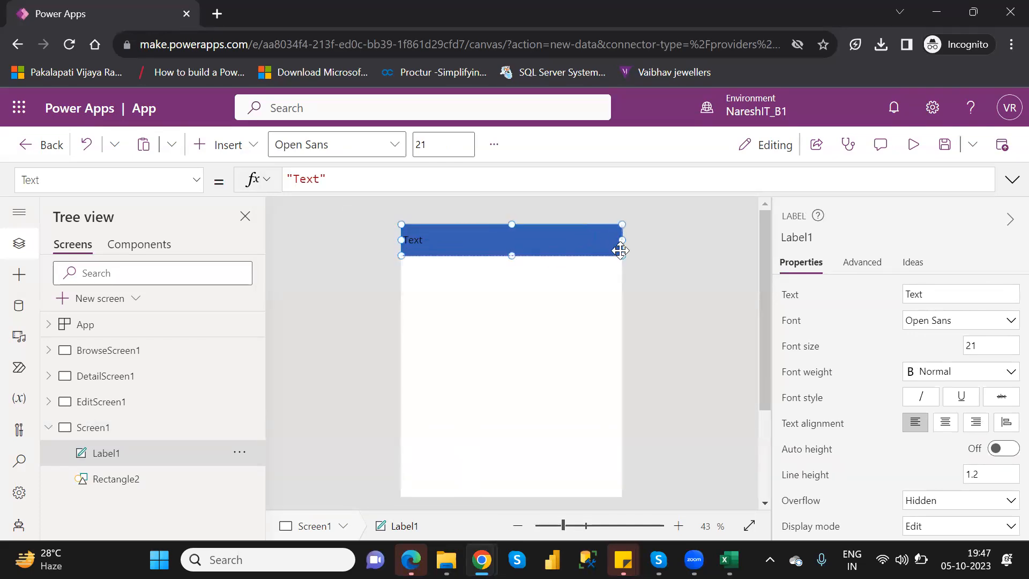
Set the header label's text to "Other Elements" and its font size to 31
{"action": "double_click", "coordinate": [917, 293]}
{"action": "type", "text": "O"}
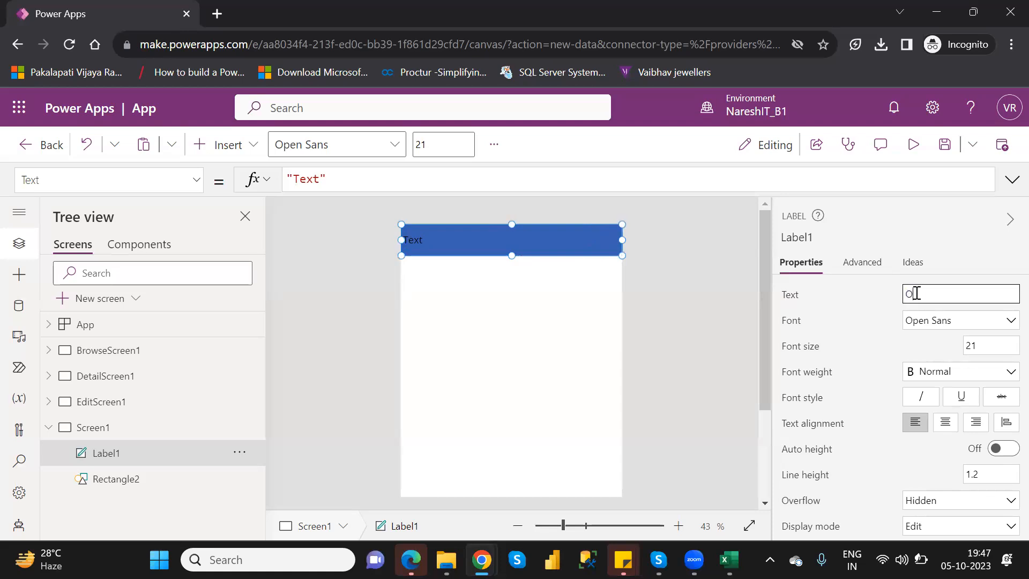
{"action": "type", "text": "ther Elements"}
{"action": "double_click", "coordinate": [971, 346]}
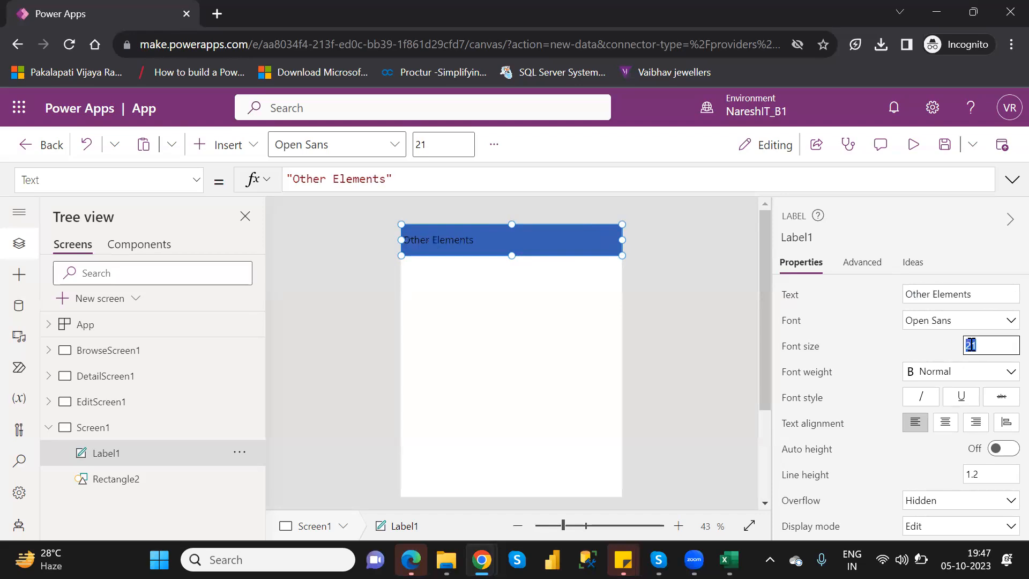
{"action": "type", "text": "3"}
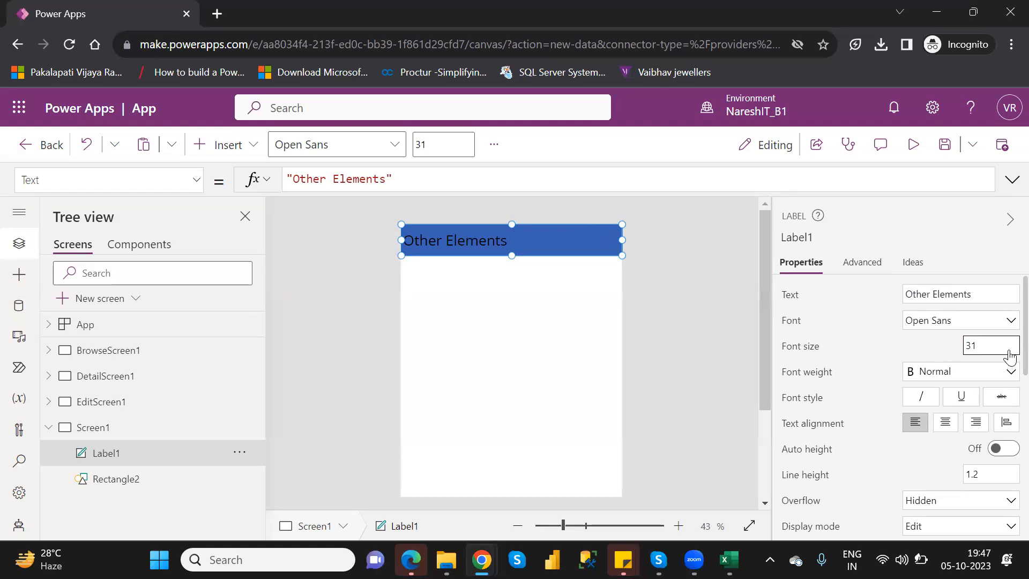
Make the header label's text white, RGBA(255, 255, 255, 1), and align it to the center
{"action": "scroll", "coordinate": [1010, 356], "scroll_direction": "down", "scroll_amount": 5}
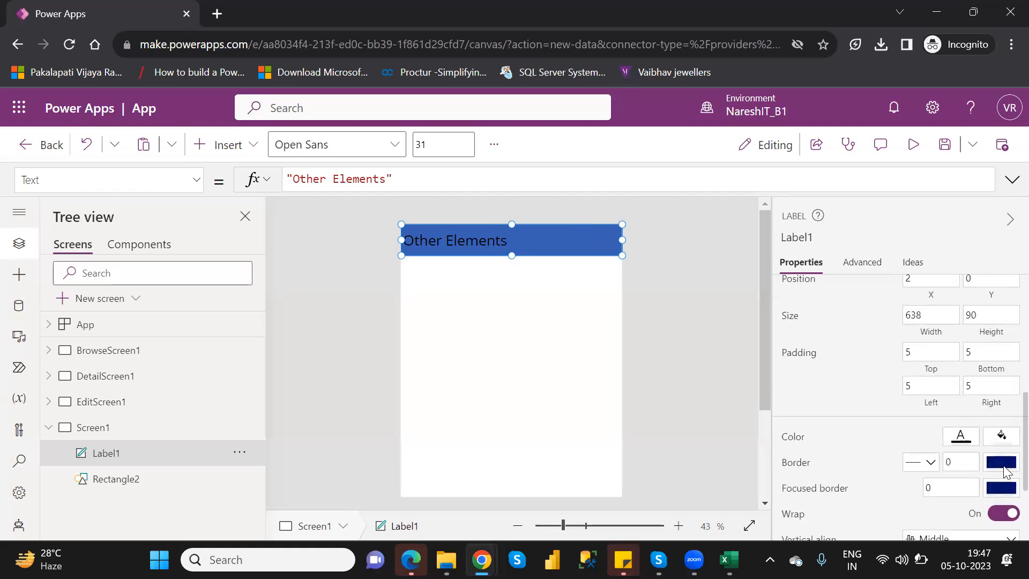
{"action": "left_click", "coordinate": [961, 435]}
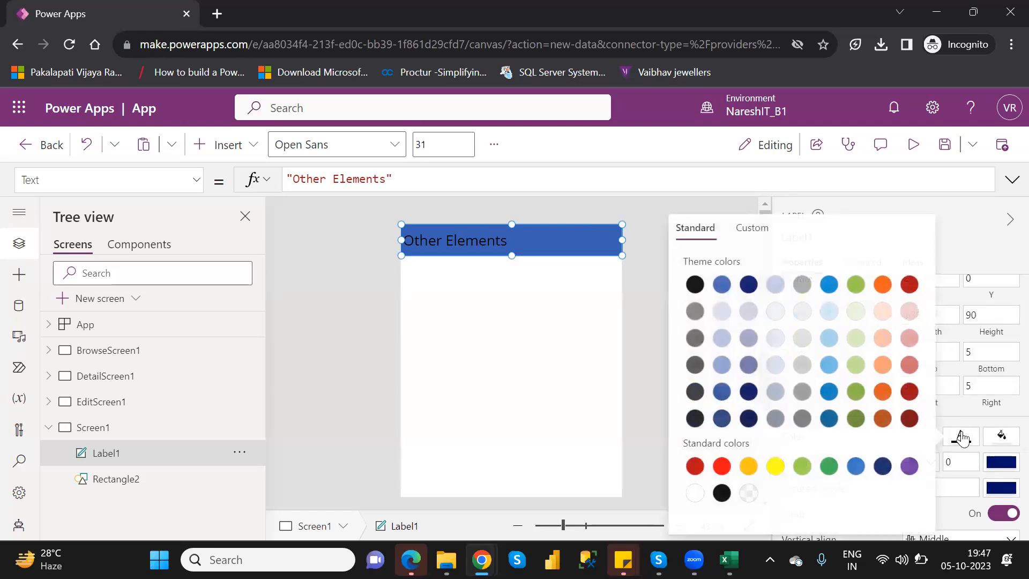
{"action": "left_click", "coordinate": [694, 492]}
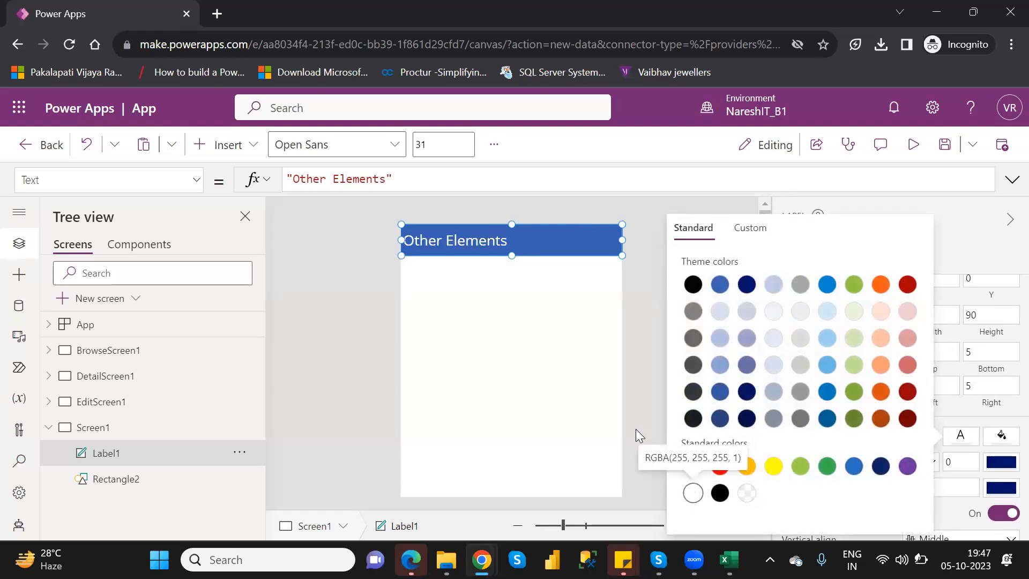
{"action": "left_click", "coordinate": [949, 226]}
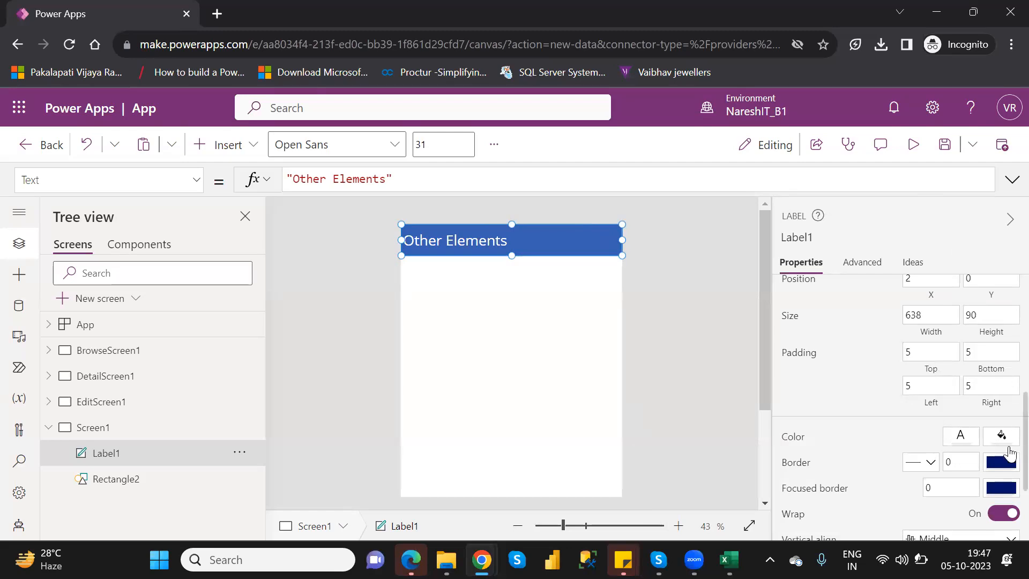
{"action": "scroll", "coordinate": [1006, 472], "scroll_direction": "down", "scroll_amount": 3}
{"action": "scroll", "coordinate": [1004, 376], "scroll_direction": "up", "scroll_amount": 9}
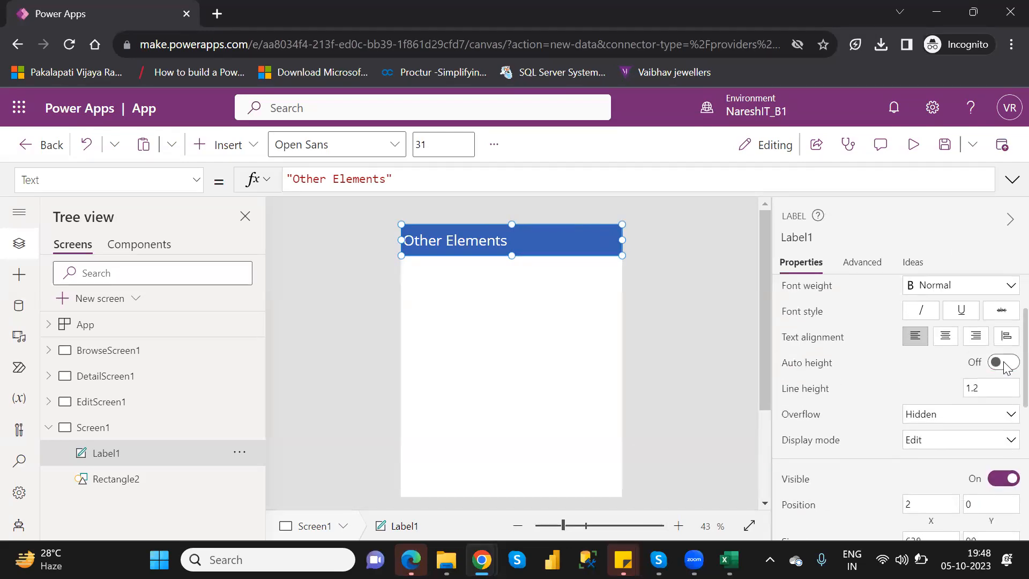
{"action": "left_click", "coordinate": [947, 338]}
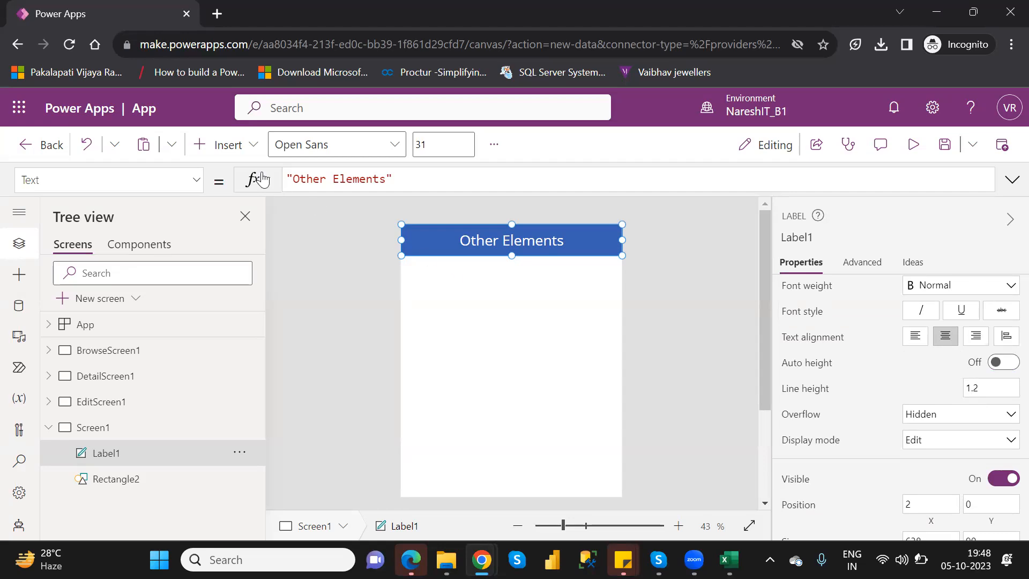
Insert a date picker and place it below the header bar at about X 2, Y 146
{"action": "left_click", "coordinate": [243, 155]}
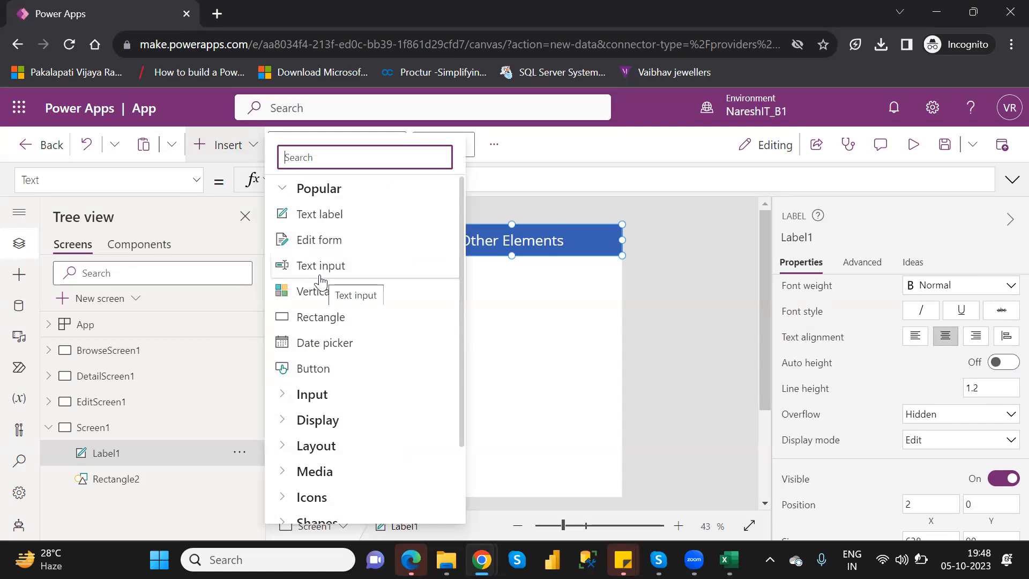
{"action": "left_click", "coordinate": [329, 344]}
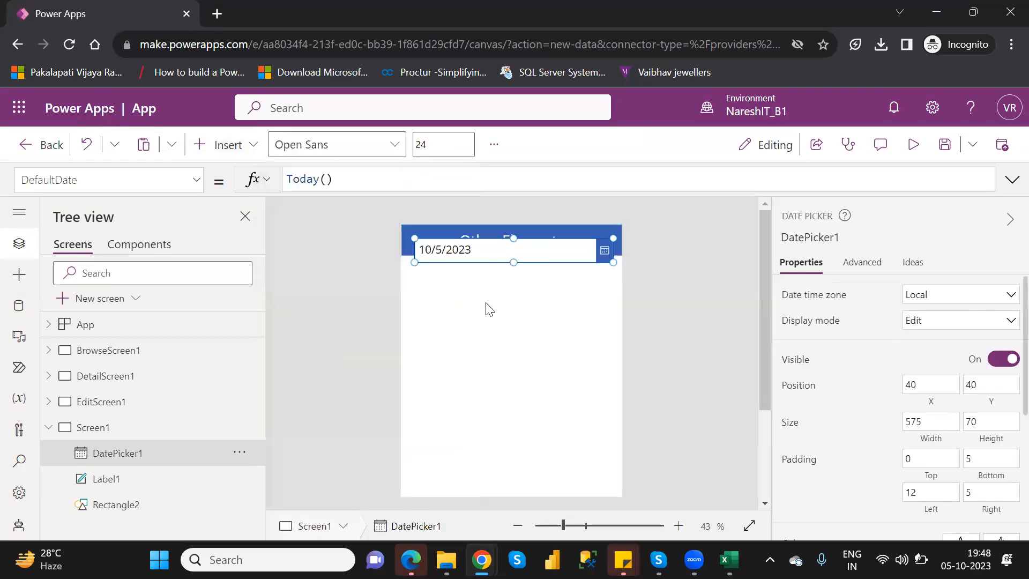
{"action": "left_click_drag", "start_coordinate": [489, 250], "coordinate": [479, 287]}
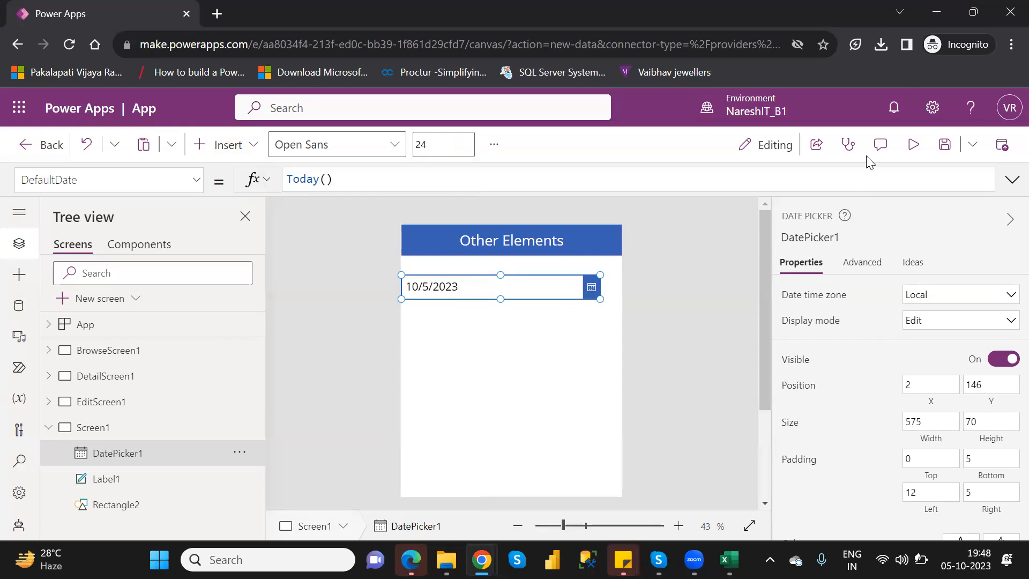
Preview the app and choose April 17, 2009 in the date picker
{"action": "left_click", "coordinate": [917, 144]}
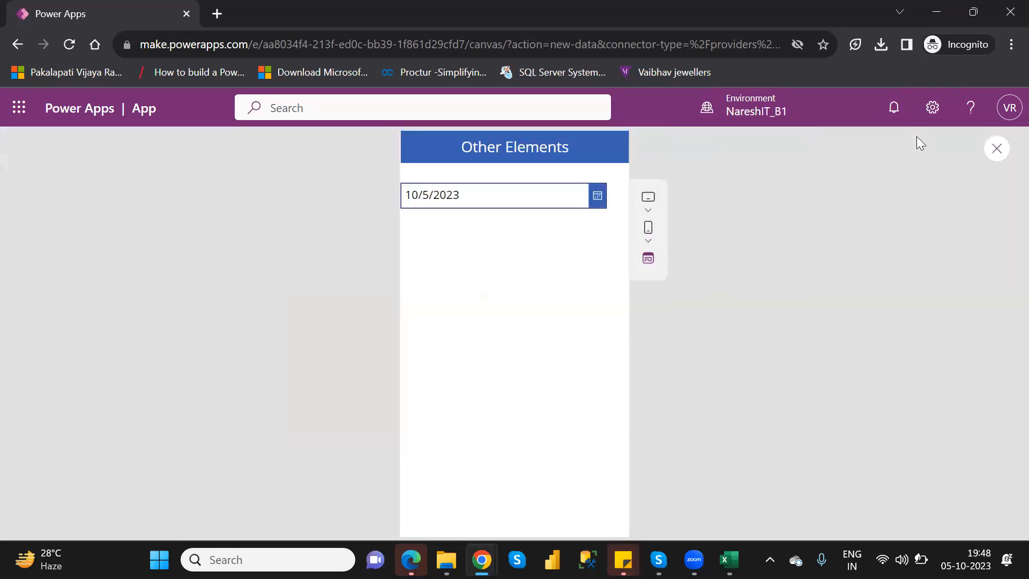
{"action": "left_click", "coordinate": [597, 201]}
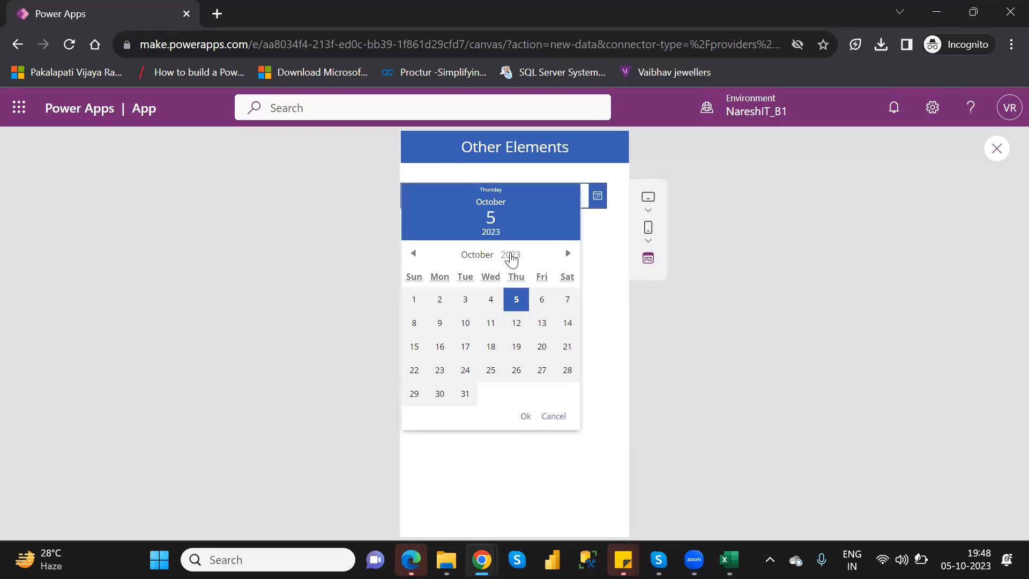
{"action": "left_click", "coordinate": [511, 256]}
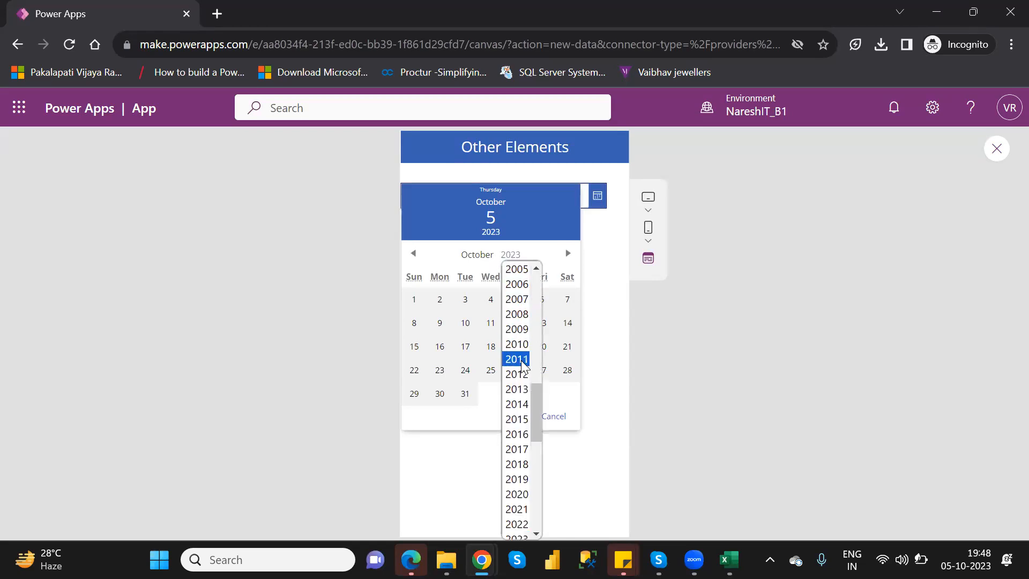
{"action": "left_click", "coordinate": [517, 329]}
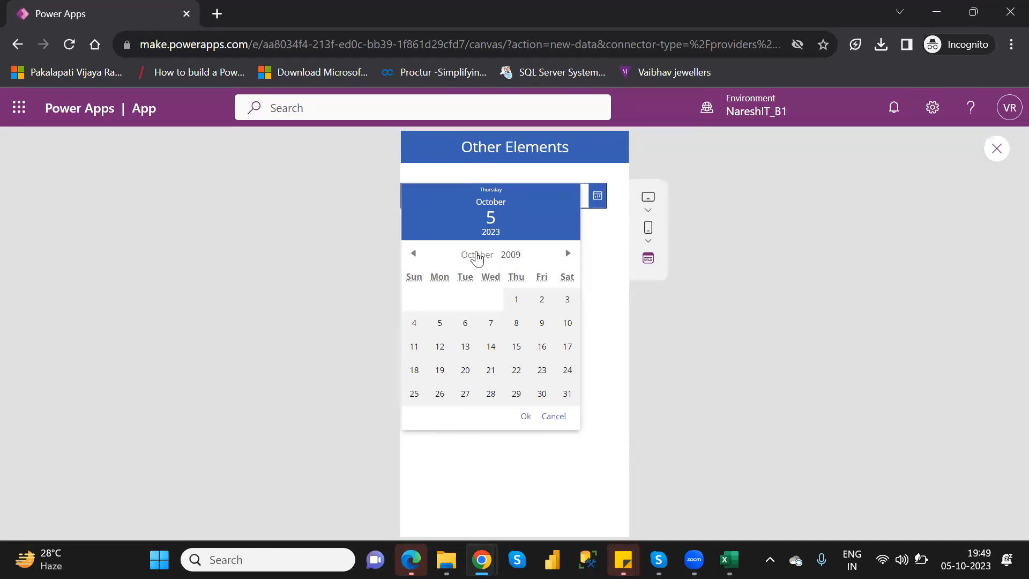
{"action": "left_click", "coordinate": [477, 257]}
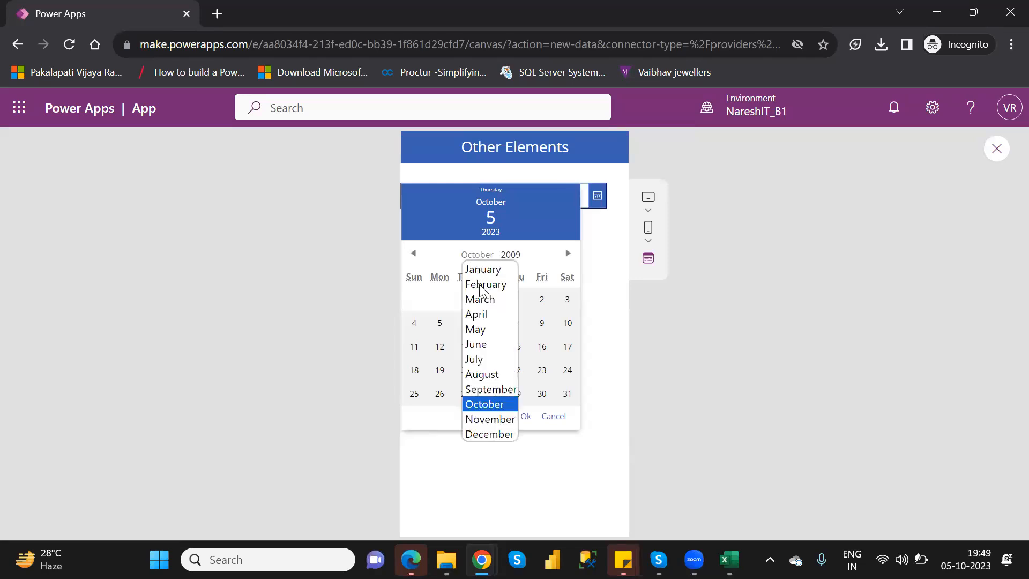
{"action": "left_click", "coordinate": [485, 316]}
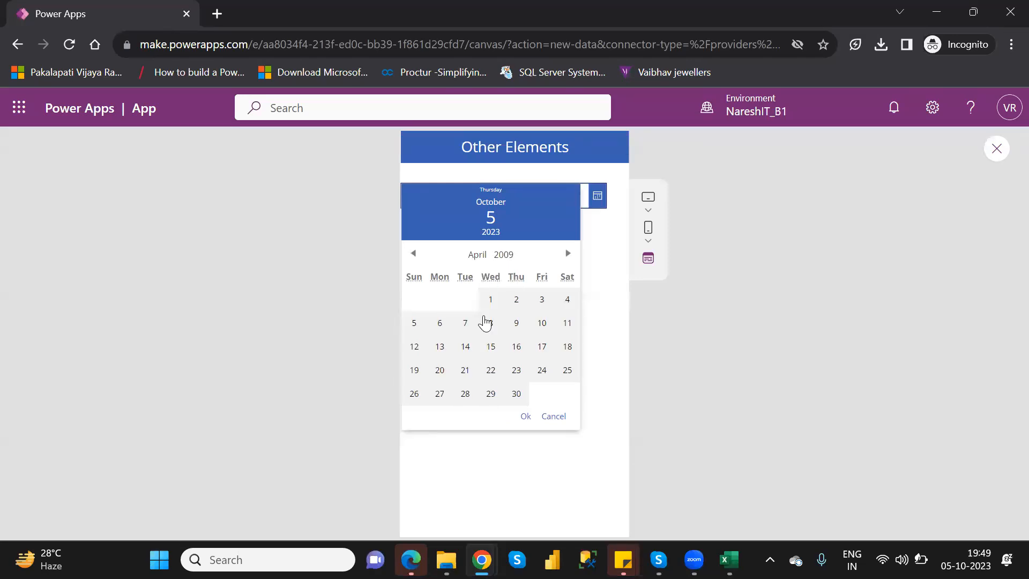
{"action": "left_click", "coordinate": [543, 347]}
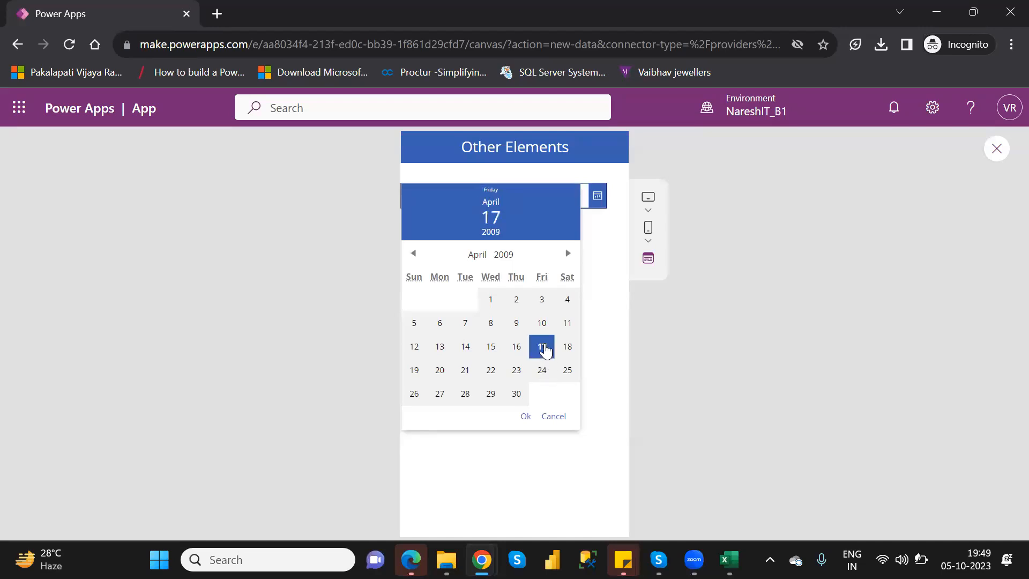
{"action": "left_click", "coordinate": [526, 417]}
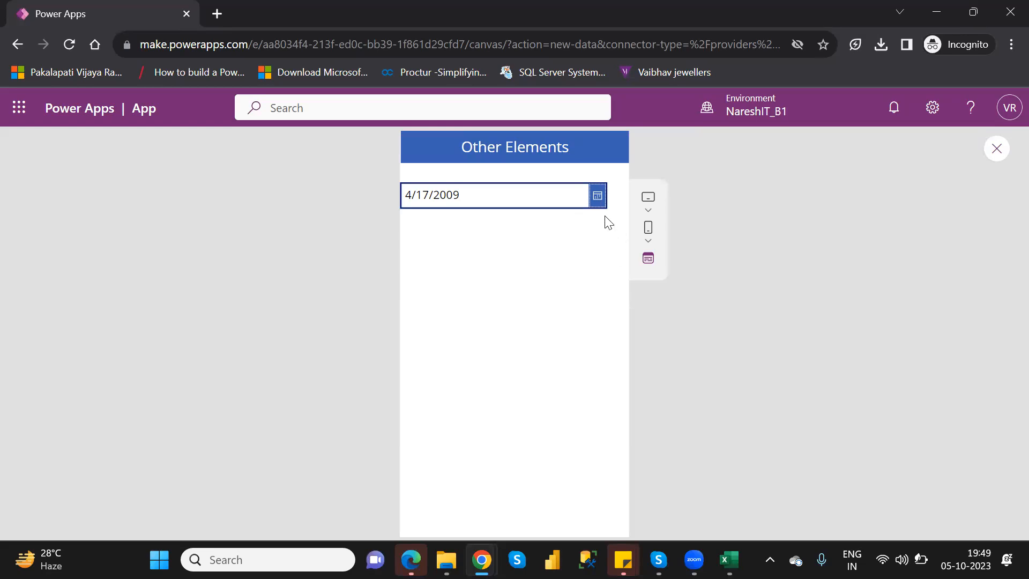
Check the first and last selectable years in the date picker, choose April 24, 2009, and close the preview
{"action": "left_click", "coordinate": [598, 197]}
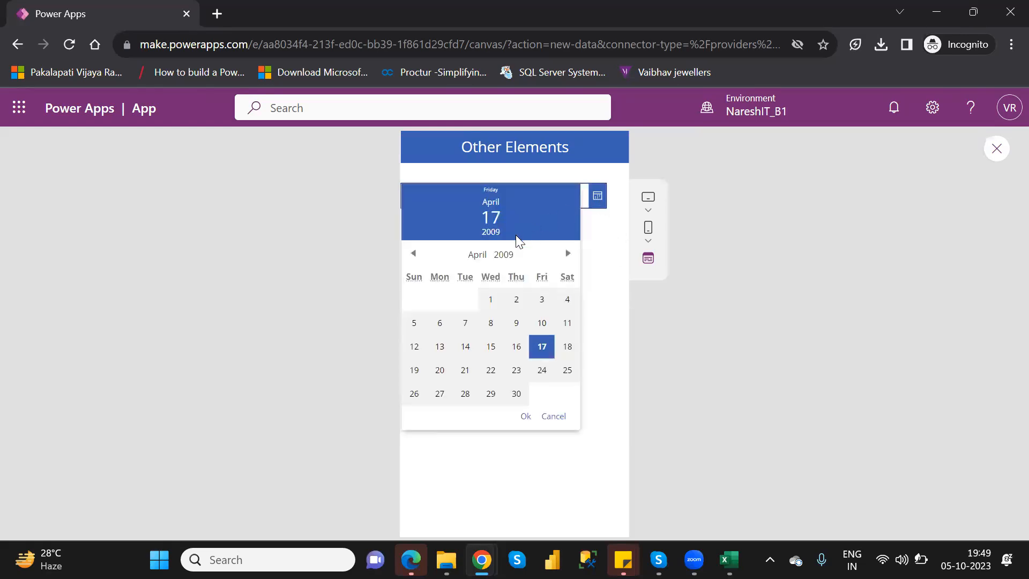
{"action": "left_click", "coordinate": [506, 255]}
{"action": "scroll", "coordinate": [506, 271], "scroll_direction": "up", "scroll_amount": 1}
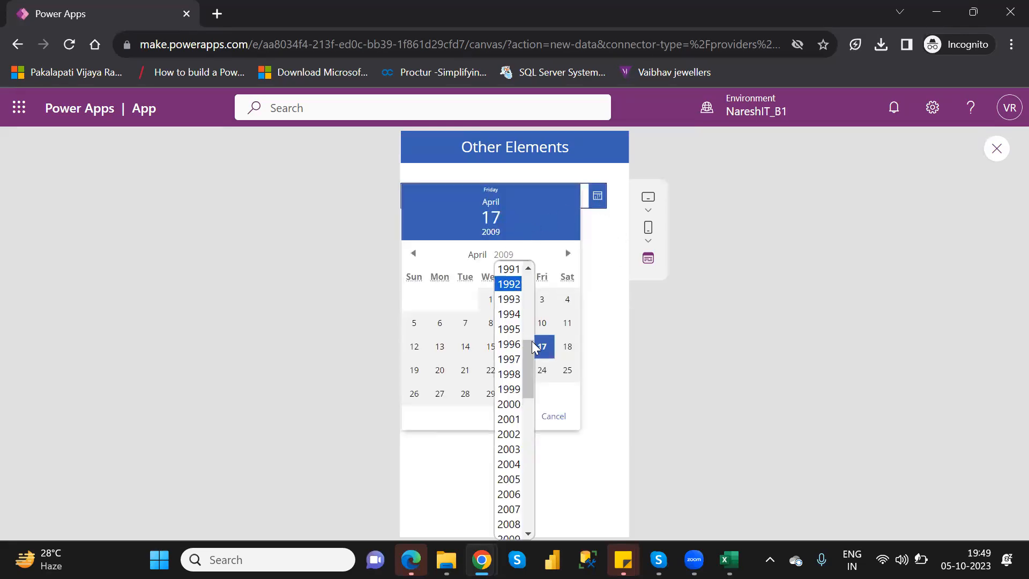
{"action": "left_click_drag", "start_coordinate": [529, 358], "coordinate": [530, 276]}
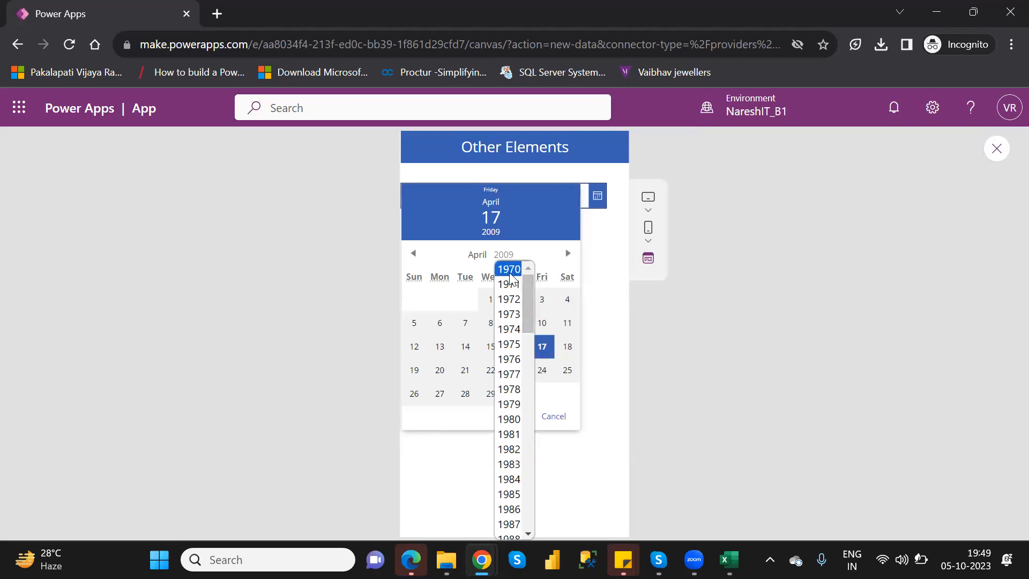
{"action": "left_click_drag", "start_coordinate": [527, 285], "coordinate": [531, 533]}
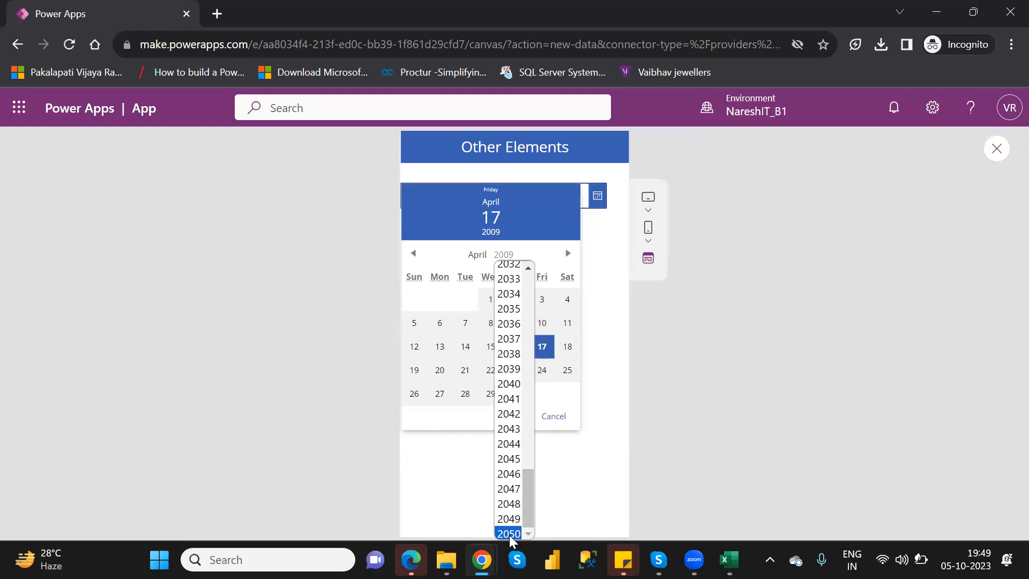
{"action": "left_click", "coordinate": [551, 373]}
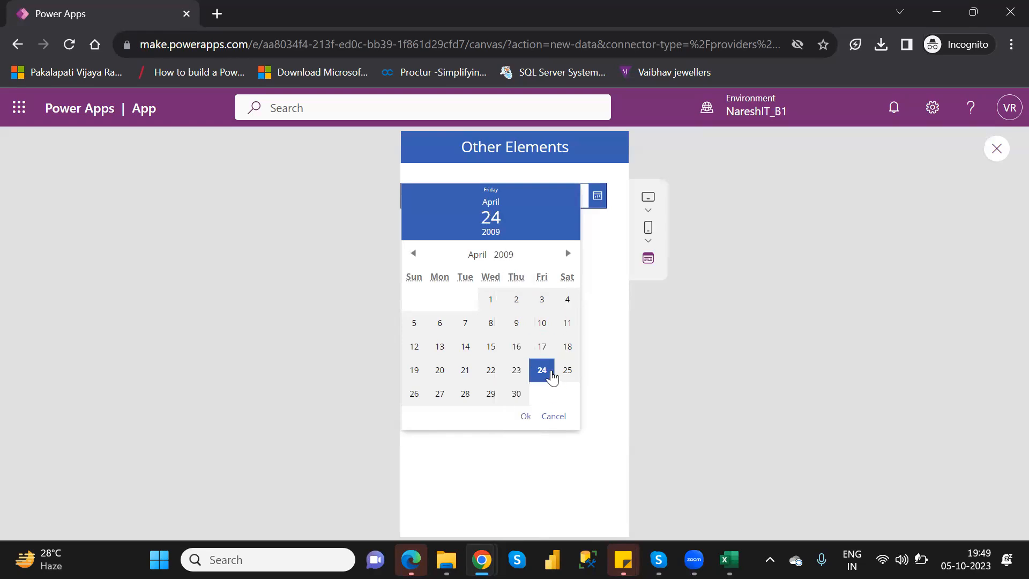
{"action": "left_click", "coordinate": [525, 416]}
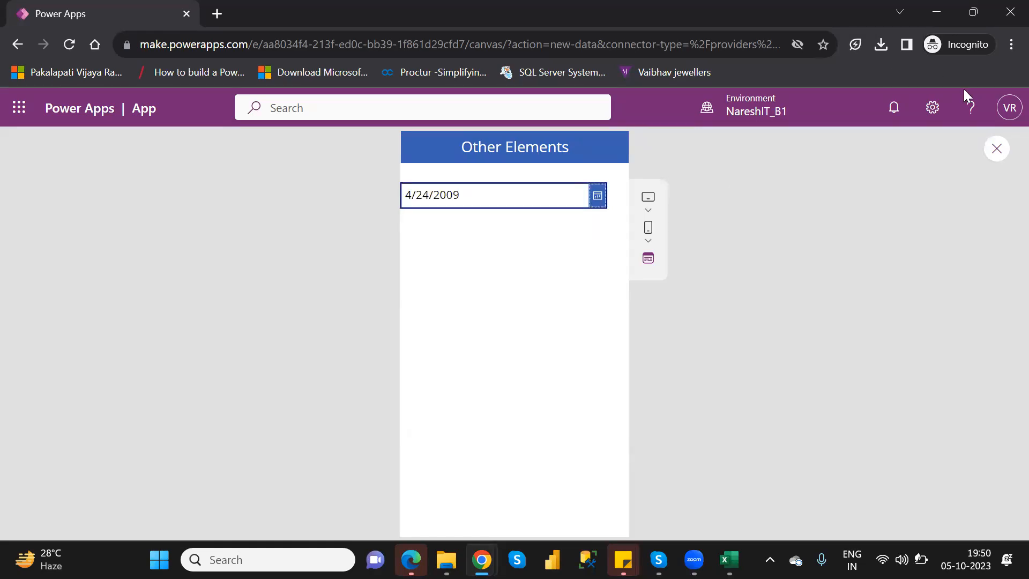
{"action": "left_click", "coordinate": [999, 157]}
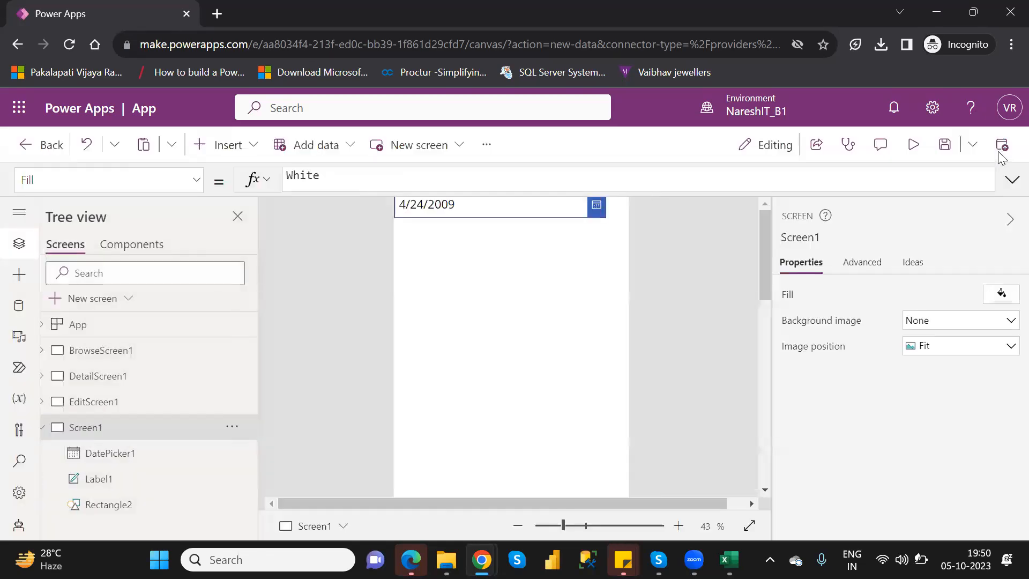
Move the date picker closer to the header bar and center it horizontally, at about X 33, Y 115
{"action": "left_click", "coordinate": [663, 394]}
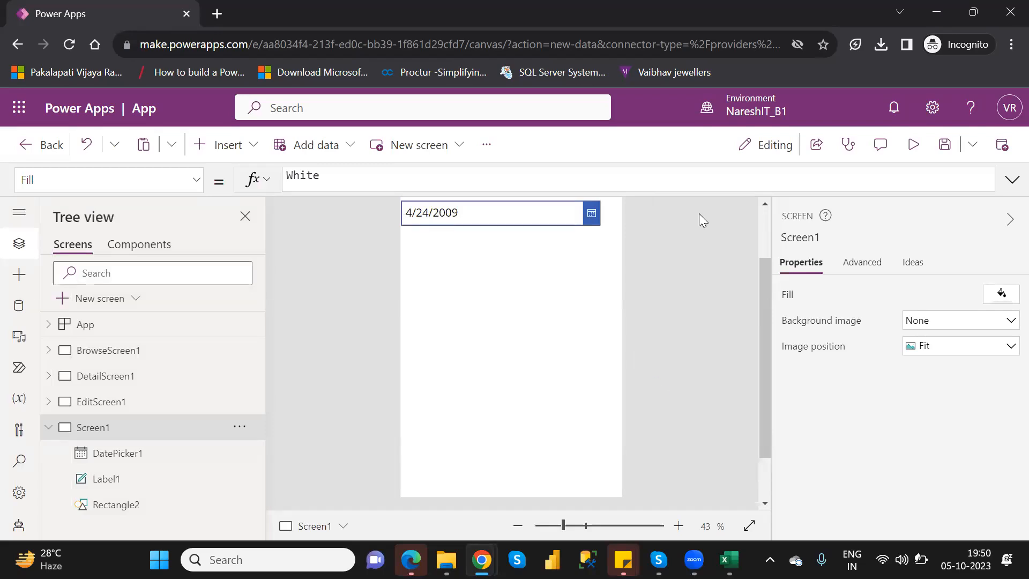
{"action": "left_click", "coordinate": [764, 232]}
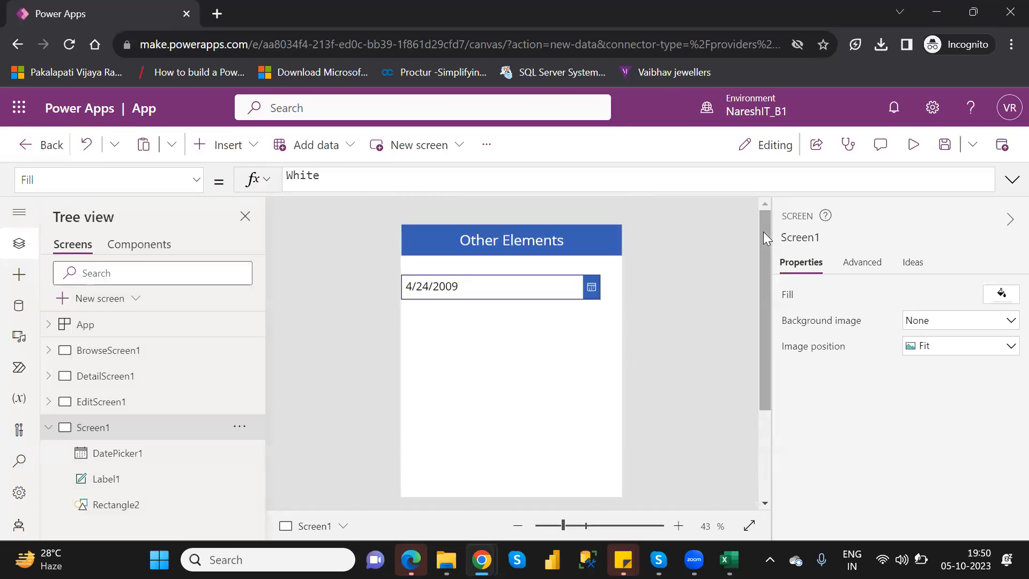
{"action": "left_click", "coordinate": [545, 289]}
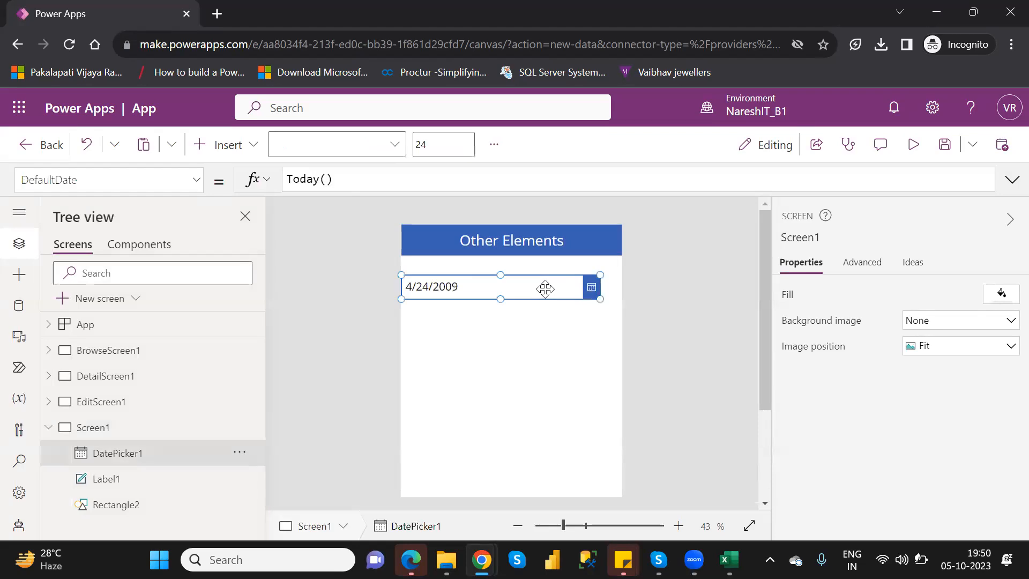
{"action": "left_click_drag", "start_coordinate": [545, 289], "coordinate": [554, 278]}
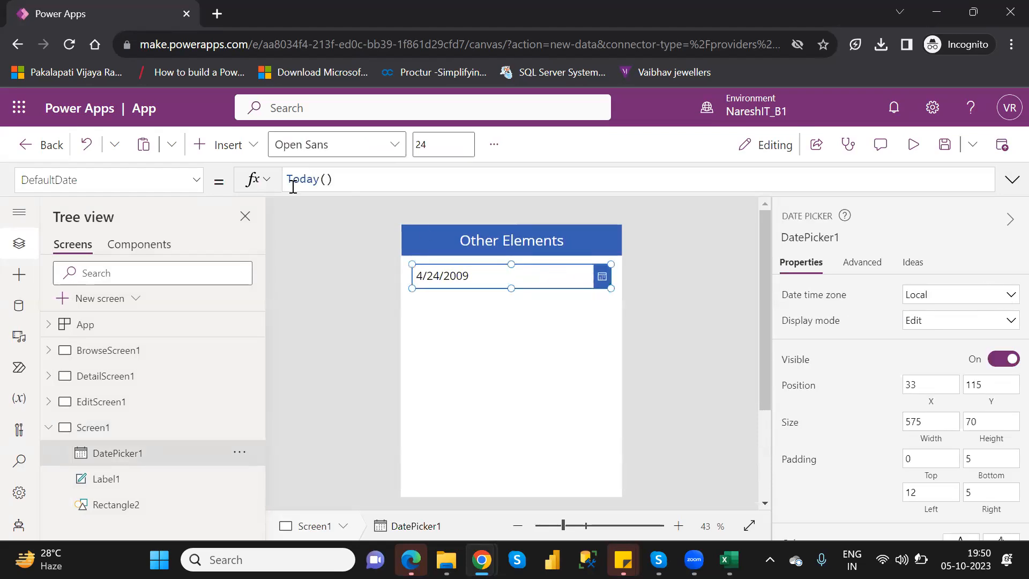
Insert a data table and place it directly below the date picker, at X 0, Y 209
{"action": "left_click", "coordinate": [228, 160]}
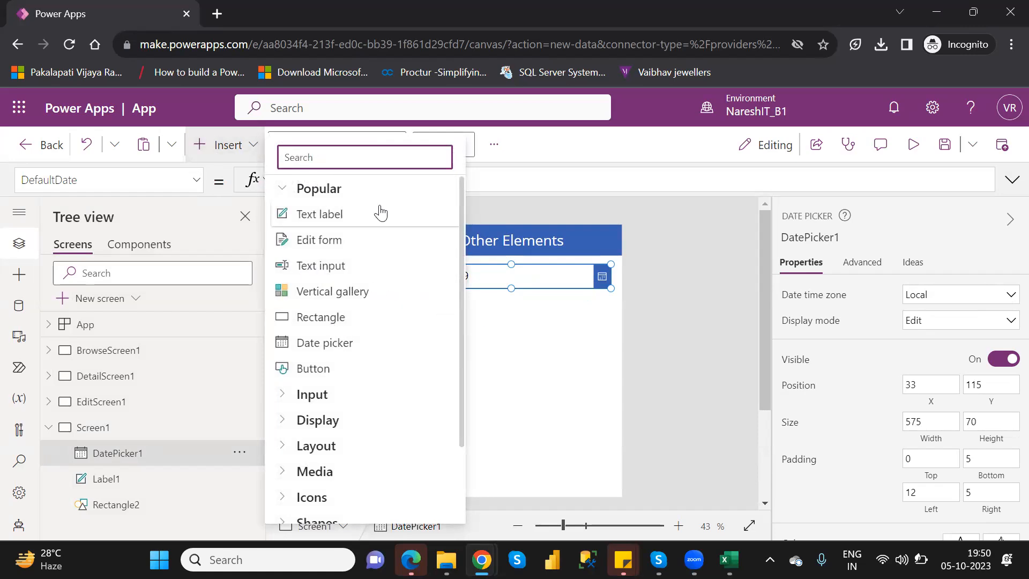
{"action": "type", "text": "table"}
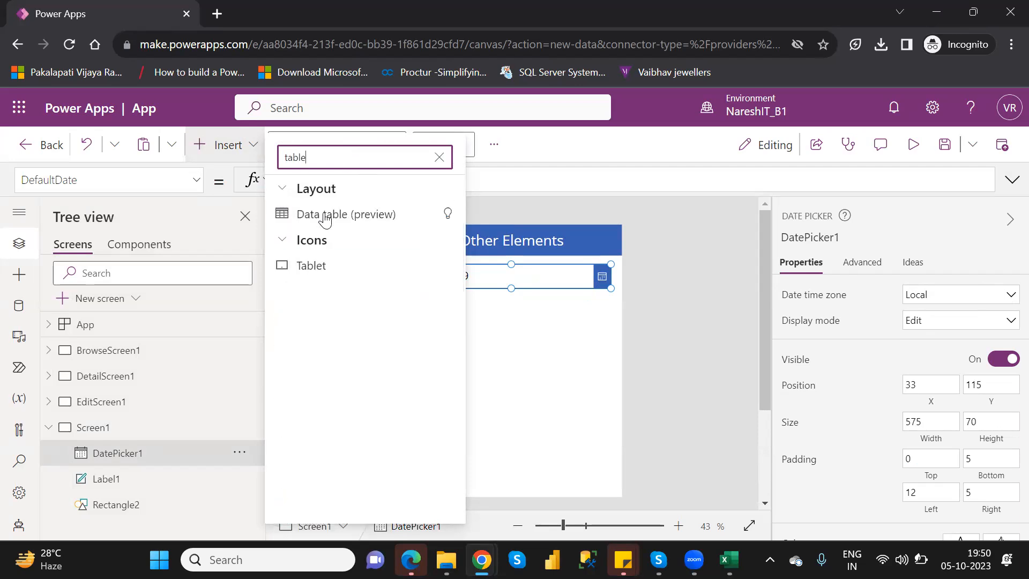
{"action": "left_click", "coordinate": [325, 213]}
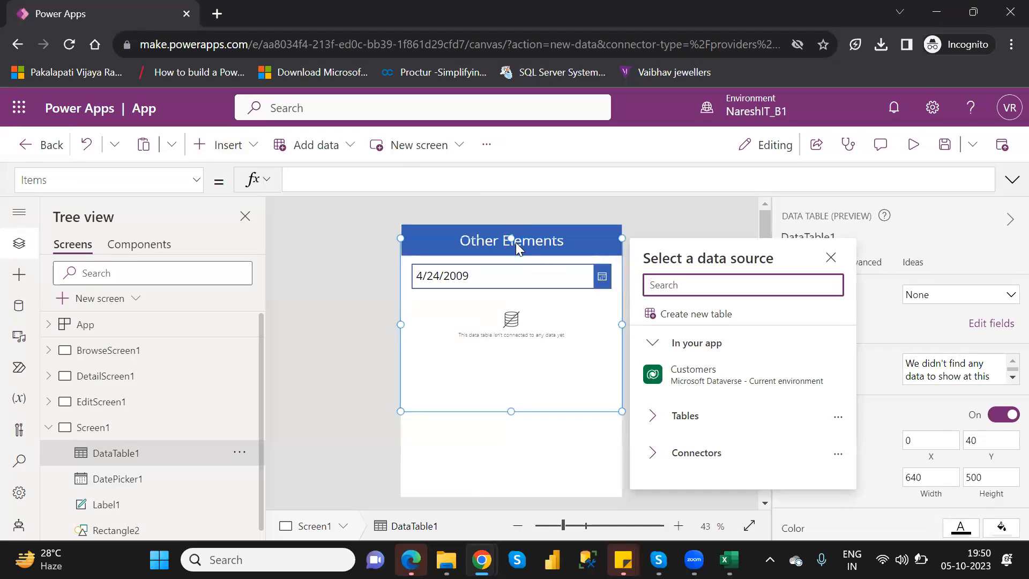
{"action": "left_click", "coordinate": [558, 248]}
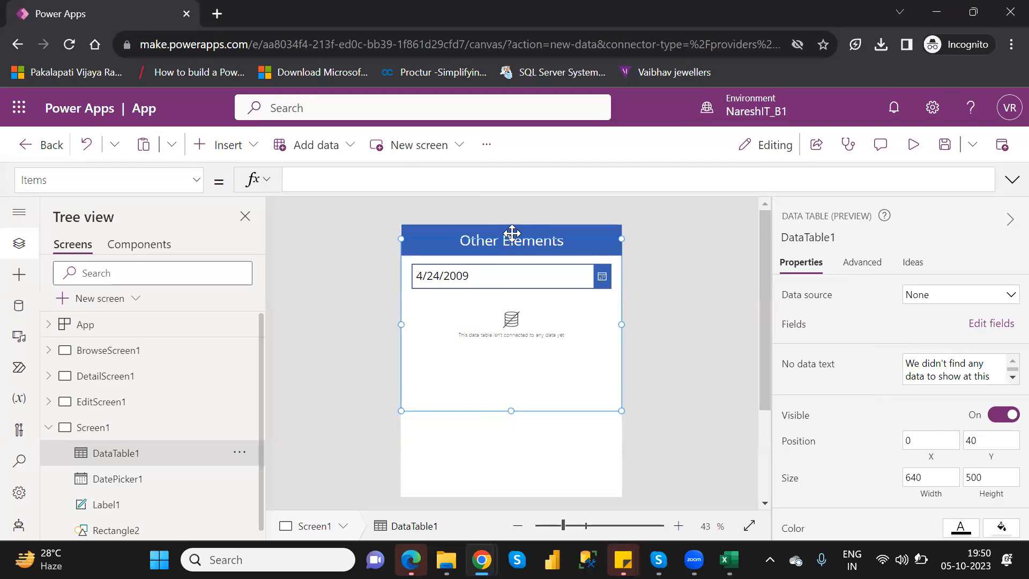
{"action": "left_click_drag", "start_coordinate": [511, 239], "coordinate": [517, 294]}
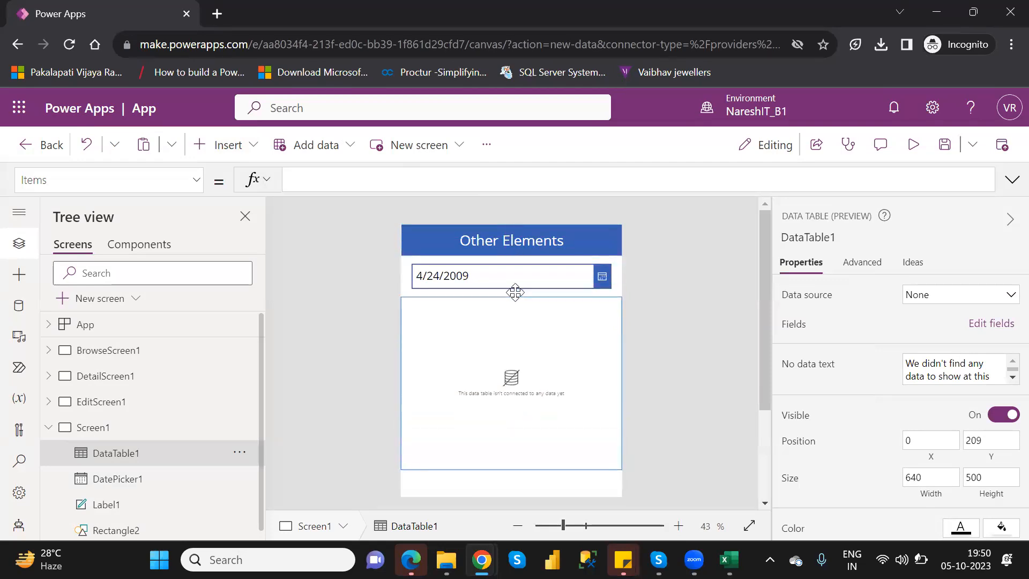
Connect the data table to the Customers table from Microsoft Dataverse
{"action": "left_click", "coordinate": [970, 300]}
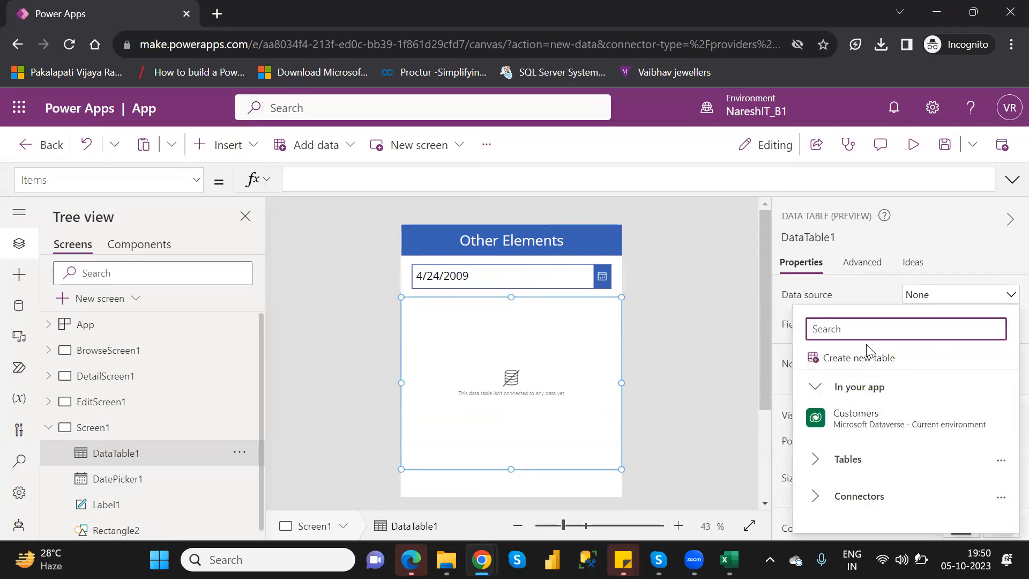
{"action": "left_click", "coordinate": [817, 496]}
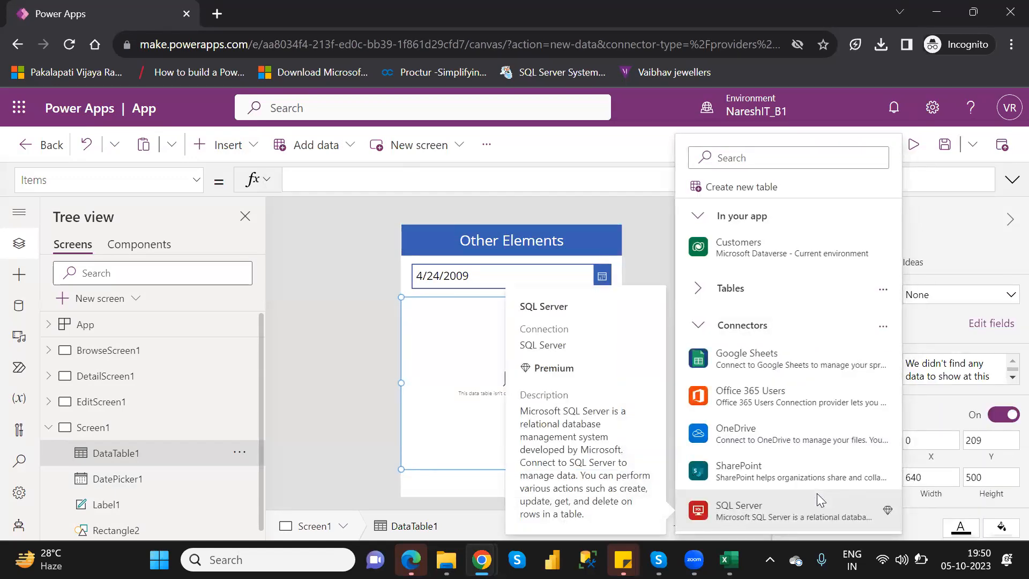
{"action": "mouse_move", "coordinate": [788, 259]}
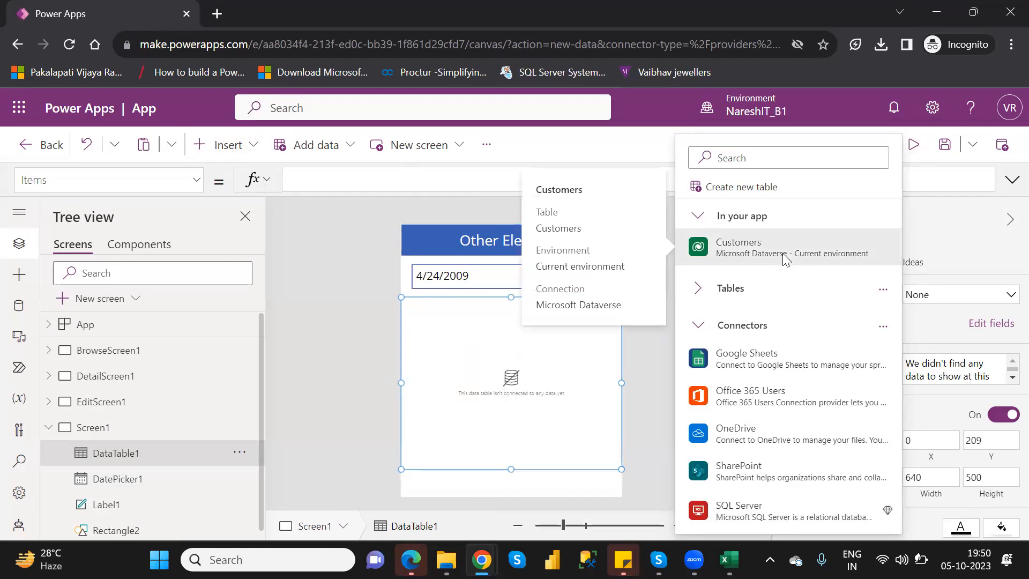
{"action": "left_click", "coordinate": [787, 259]}
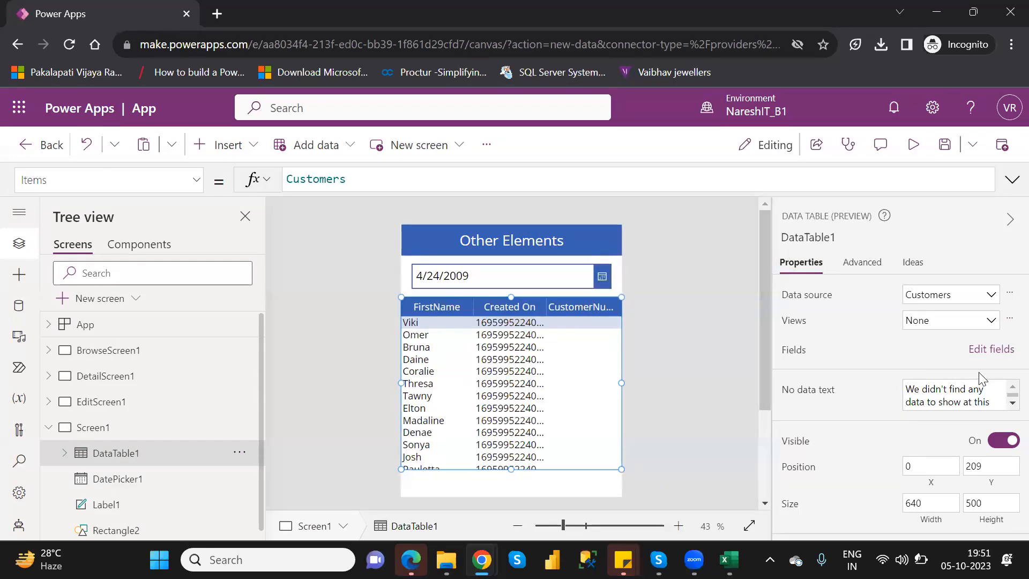
Remove the FirstName, Created On and CustomerNumber fields from the data table
{"action": "left_click", "coordinate": [991, 349]}
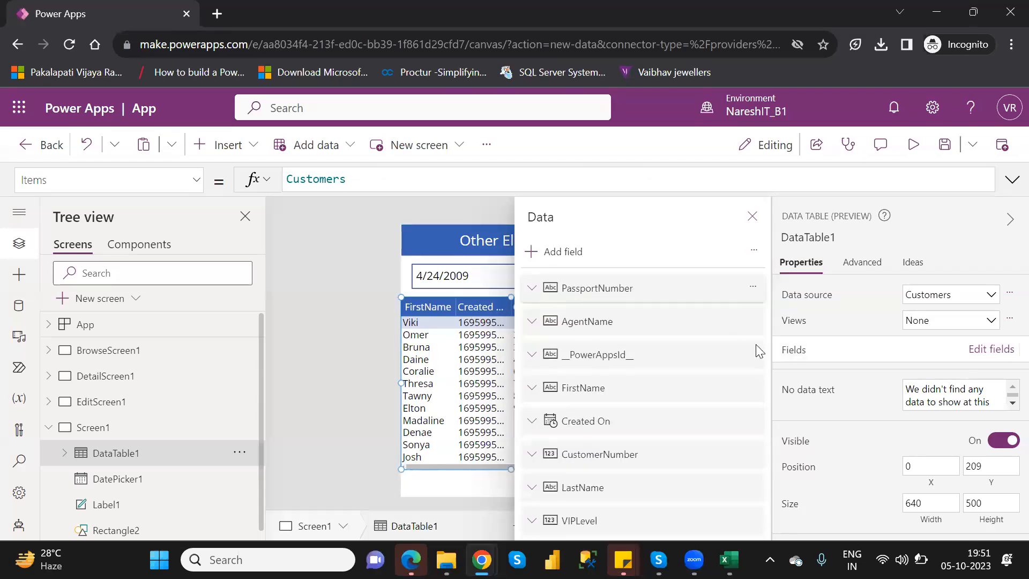
{"action": "scroll", "coordinate": [750, 343], "scroll_direction": "down", "scroll_amount": 2}
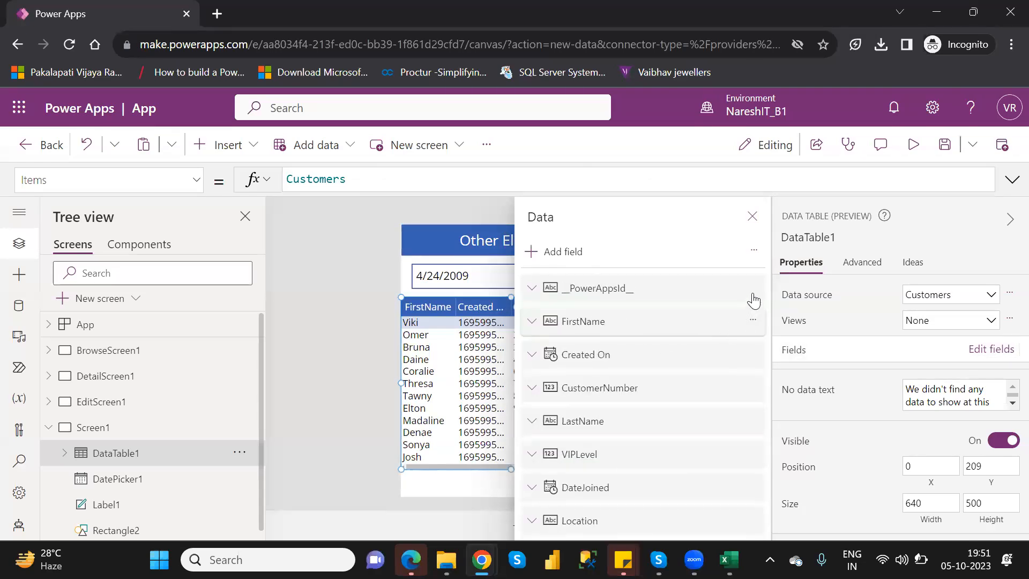
{"action": "scroll", "coordinate": [750, 300], "scroll_direction": "down", "scroll_amount": 1}
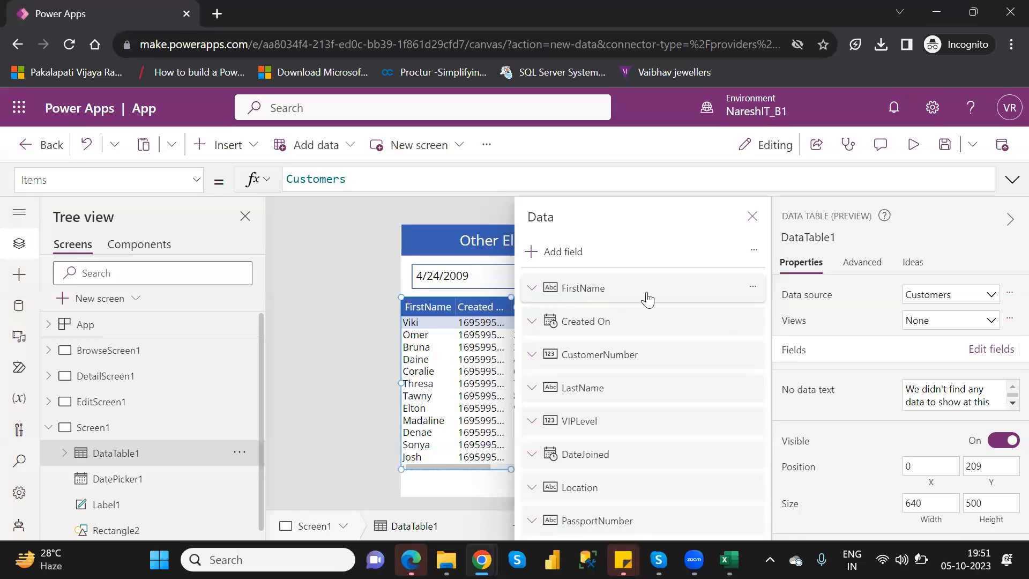
{"action": "left_click", "coordinate": [753, 289]}
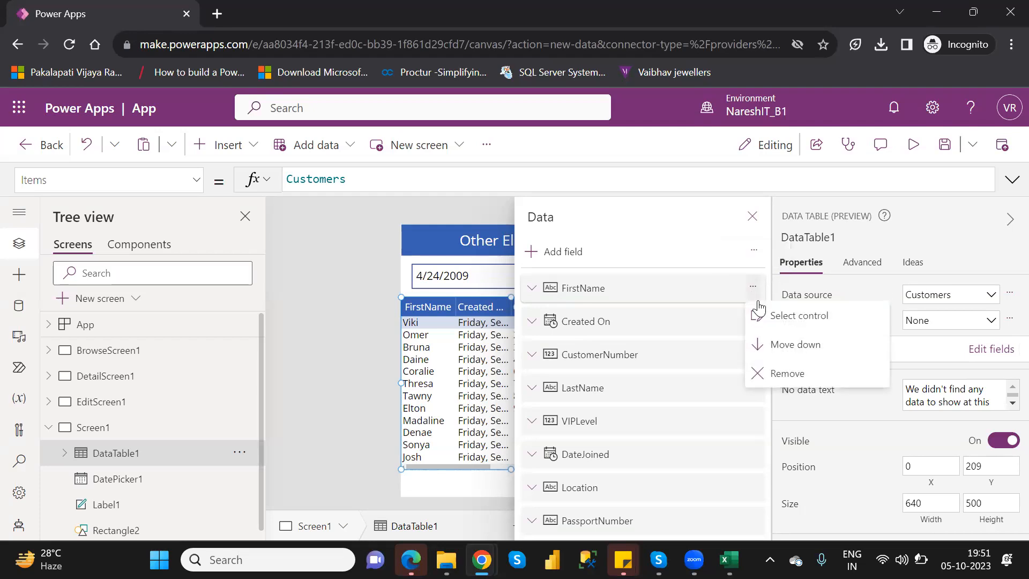
{"action": "left_click", "coordinate": [788, 373]}
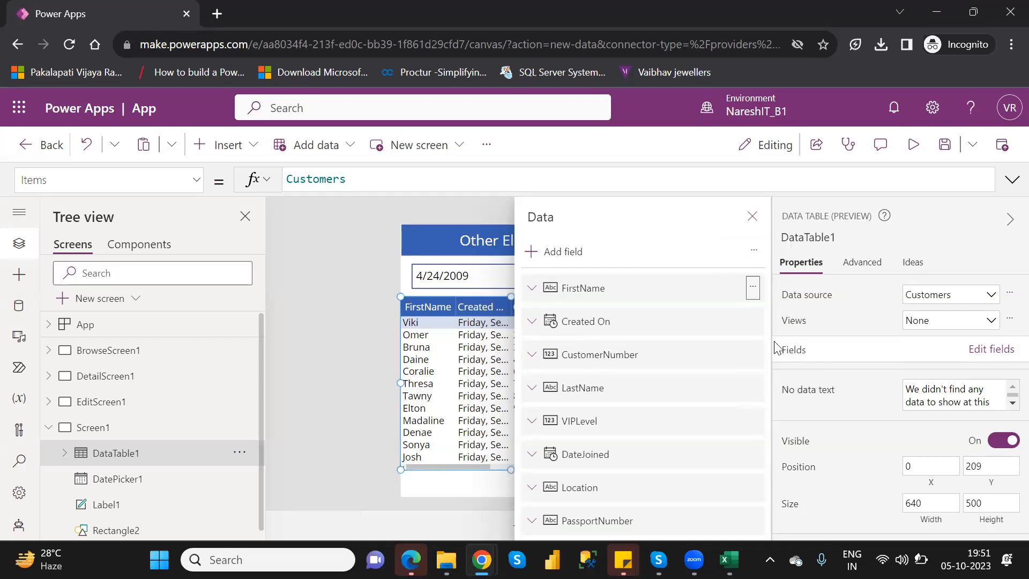
{"action": "left_click", "coordinate": [756, 294]}
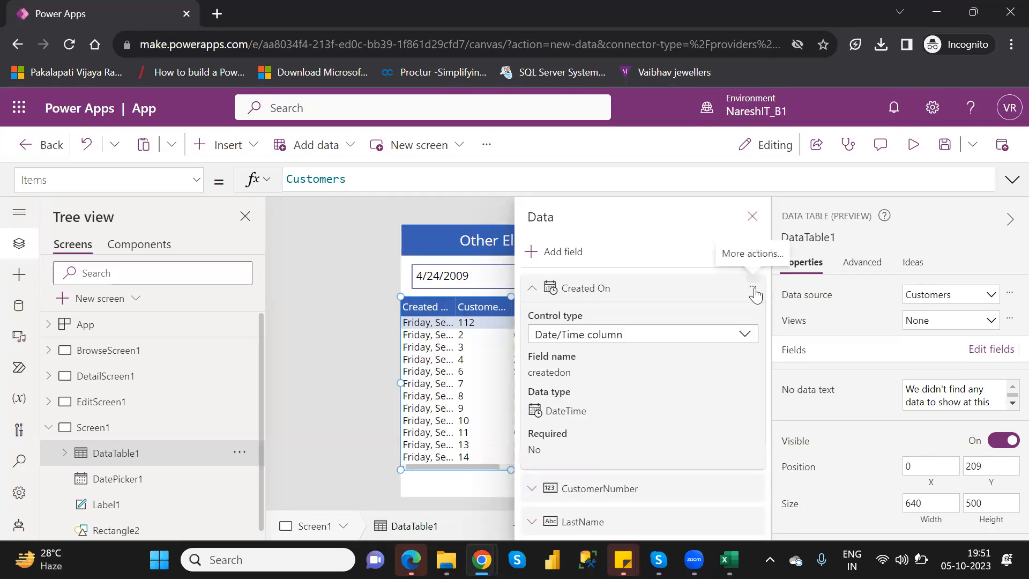
{"action": "left_click", "coordinate": [756, 295]}
{"action": "left_click", "coordinate": [704, 311]}
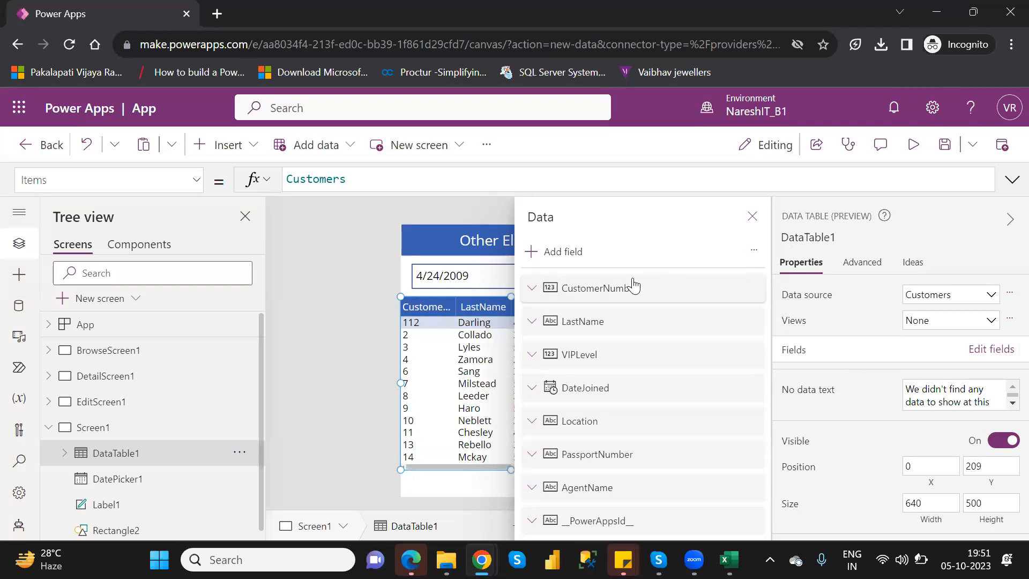
{"action": "left_click", "coordinate": [634, 286]}
{"action": "key", "text": "Delete"}
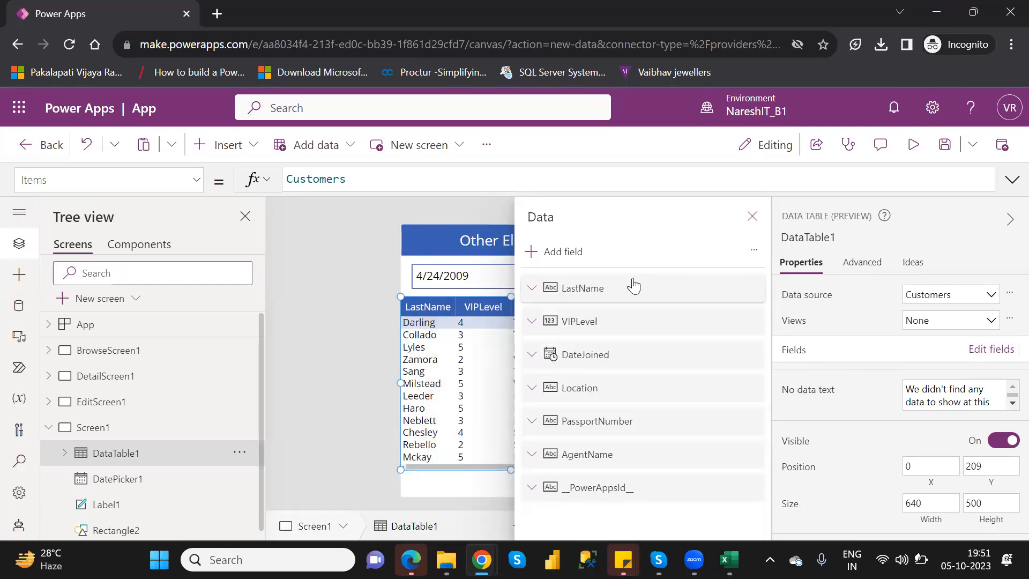
Remove the LastName and VIPLevel fields from the data table
{"action": "left_click", "coordinate": [633, 287]}
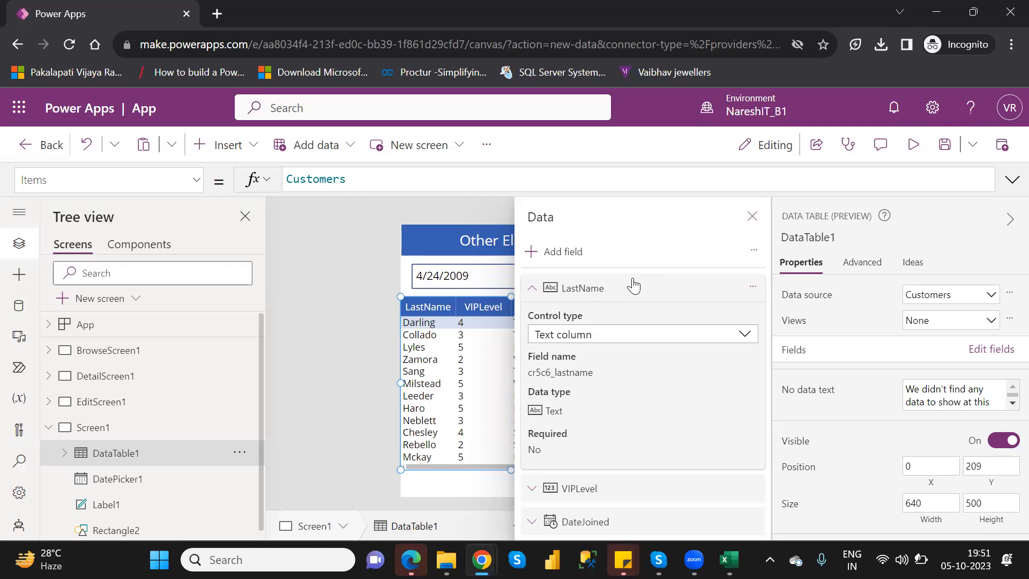
{"action": "left_click", "coordinate": [753, 287]}
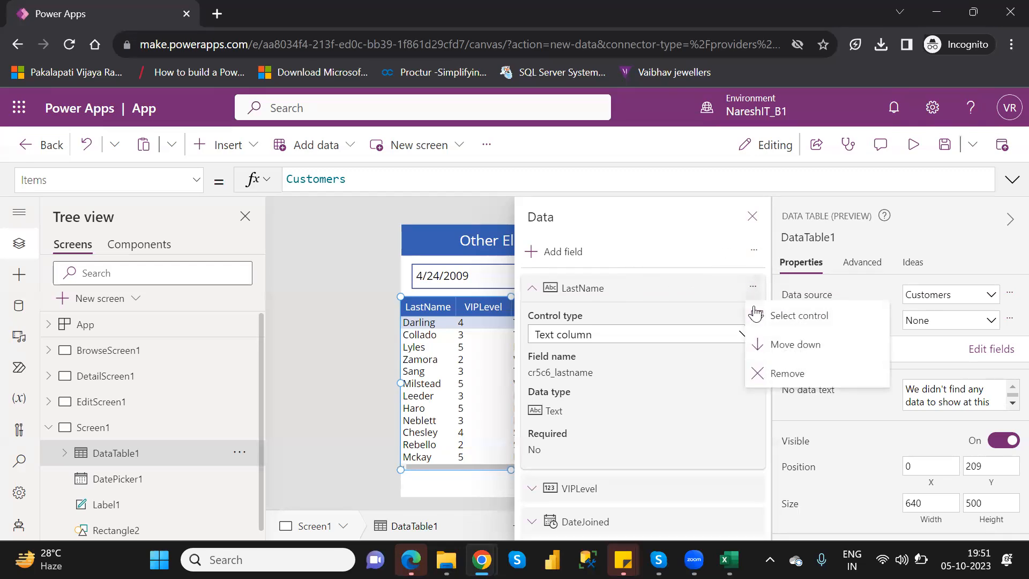
{"action": "left_click", "coordinate": [792, 374]}
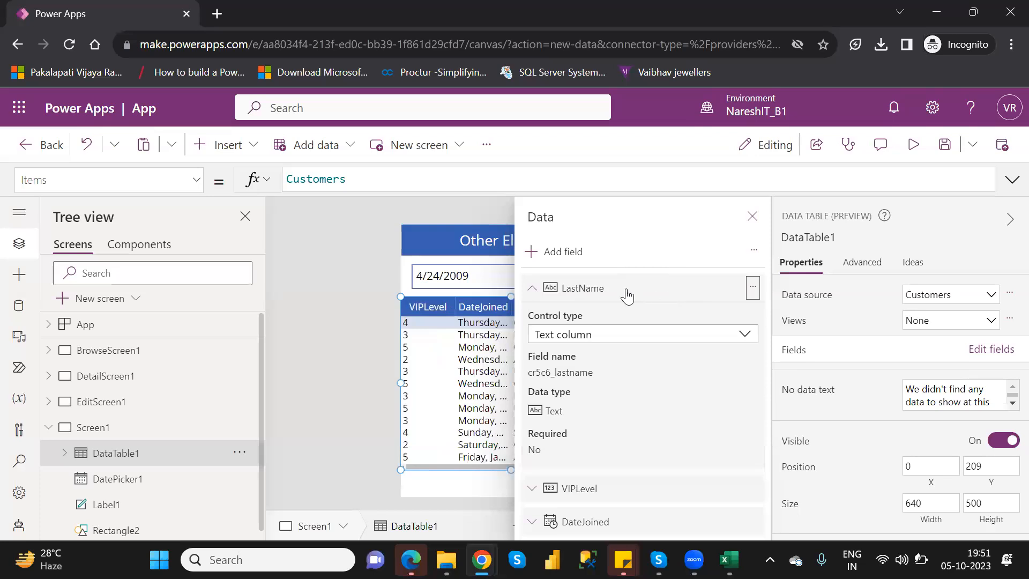
{"action": "left_click", "coordinate": [594, 293]}
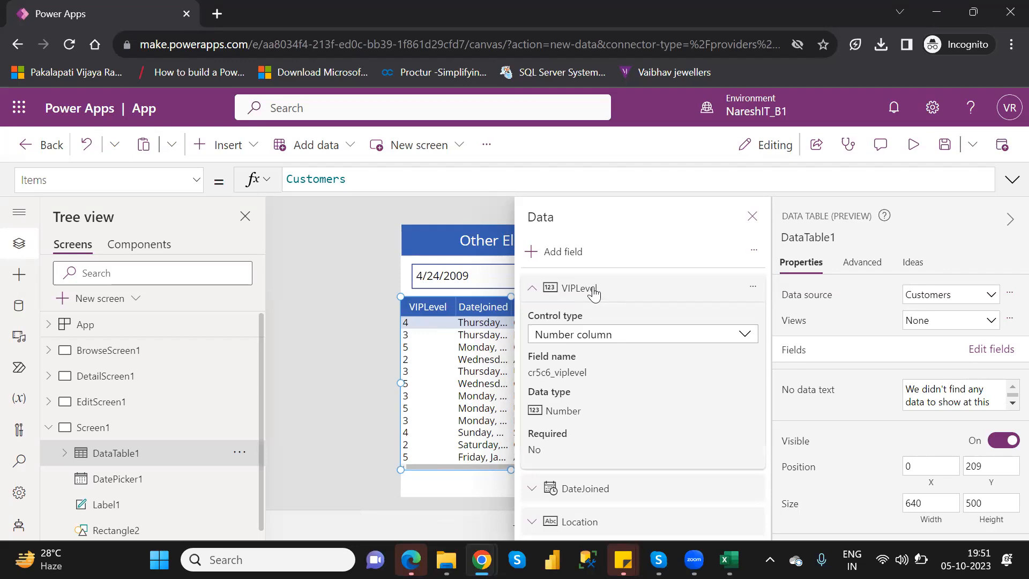
{"action": "key", "text": "Delete"}
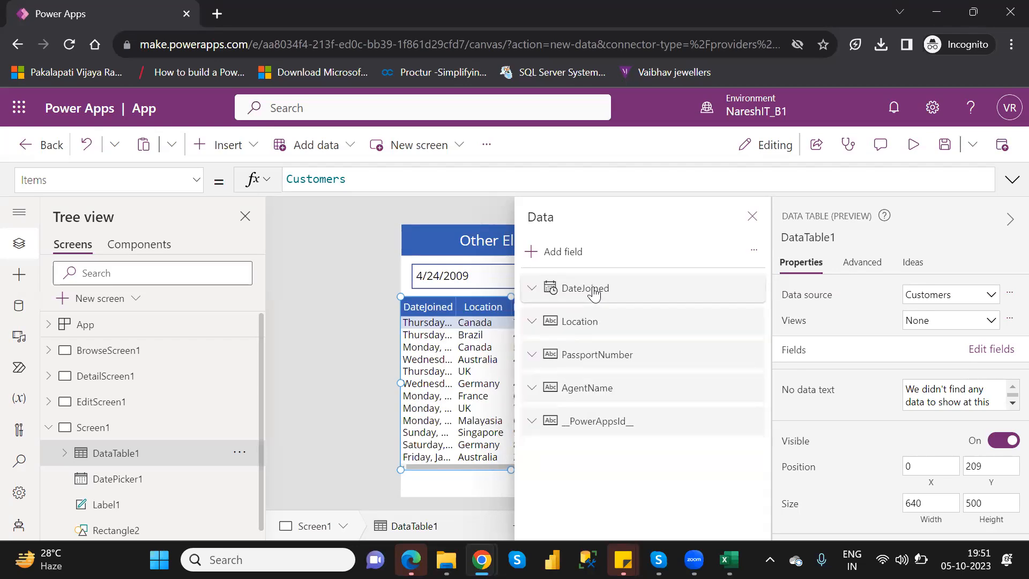
Remove the Location, PassportNumber, AgentName and __PowerAppsId__ fields, leaving only DateJoined in the data table
{"action": "left_click", "coordinate": [643, 327]}
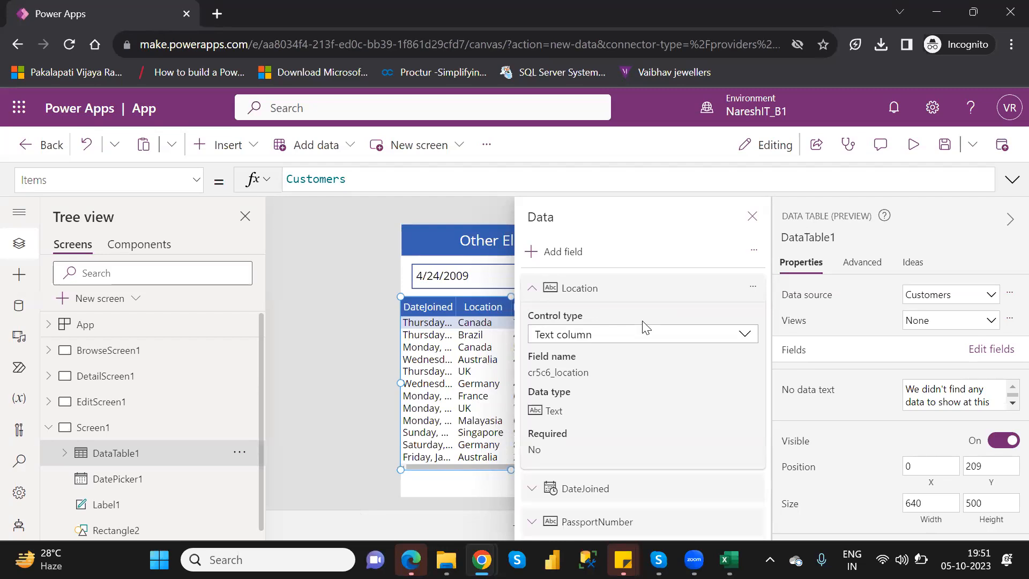
{"action": "key", "text": "Delete"}
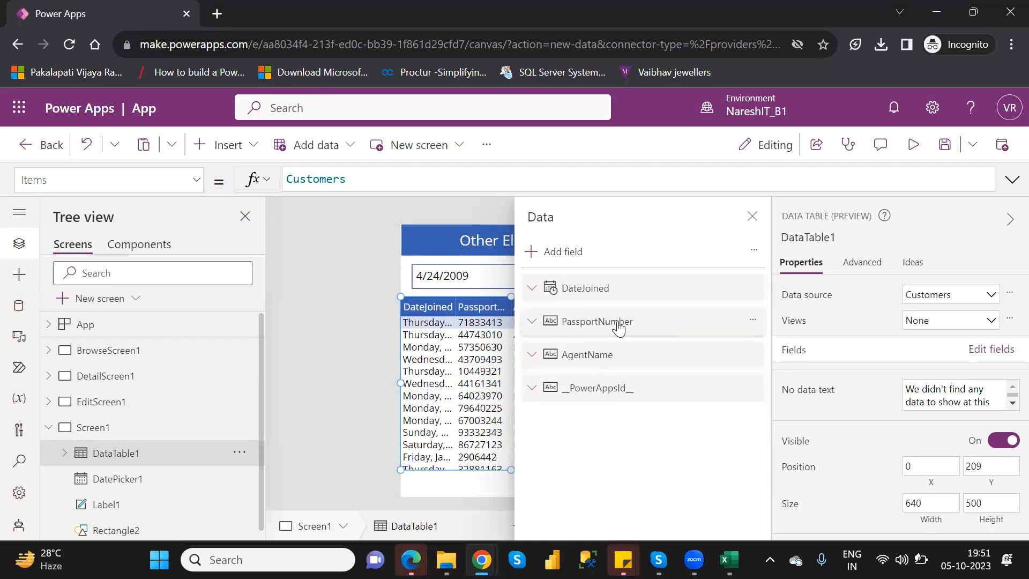
{"action": "left_click", "coordinate": [619, 327]}
{"action": "key", "text": "Delete"}
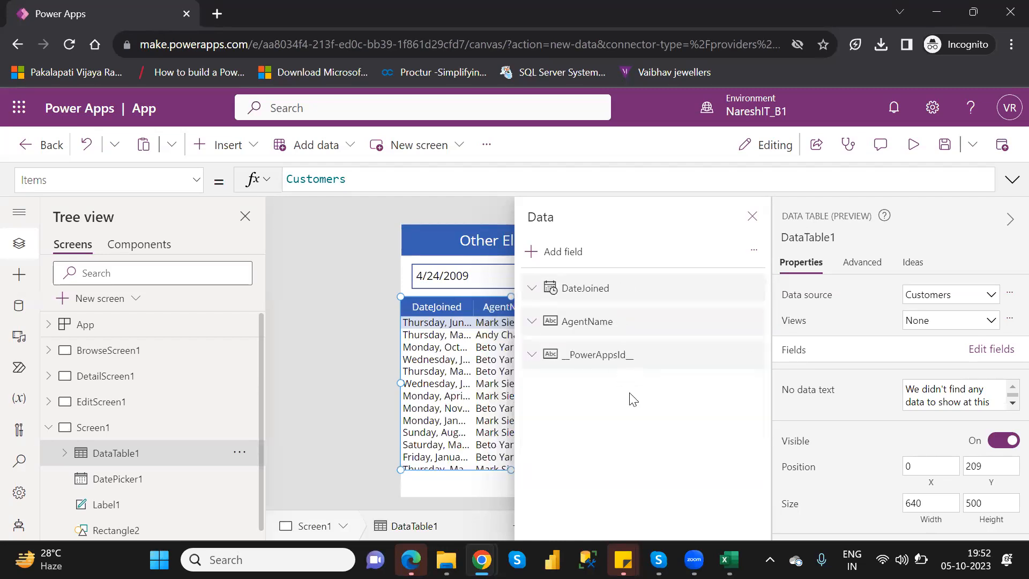
{"action": "left_click", "coordinate": [613, 325]}
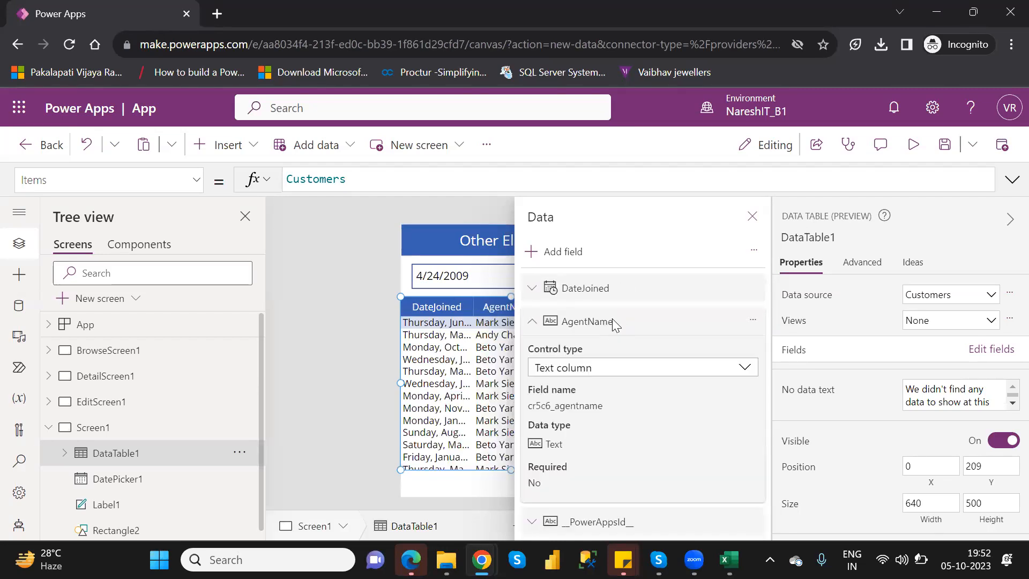
{"action": "key", "text": "Delete"}
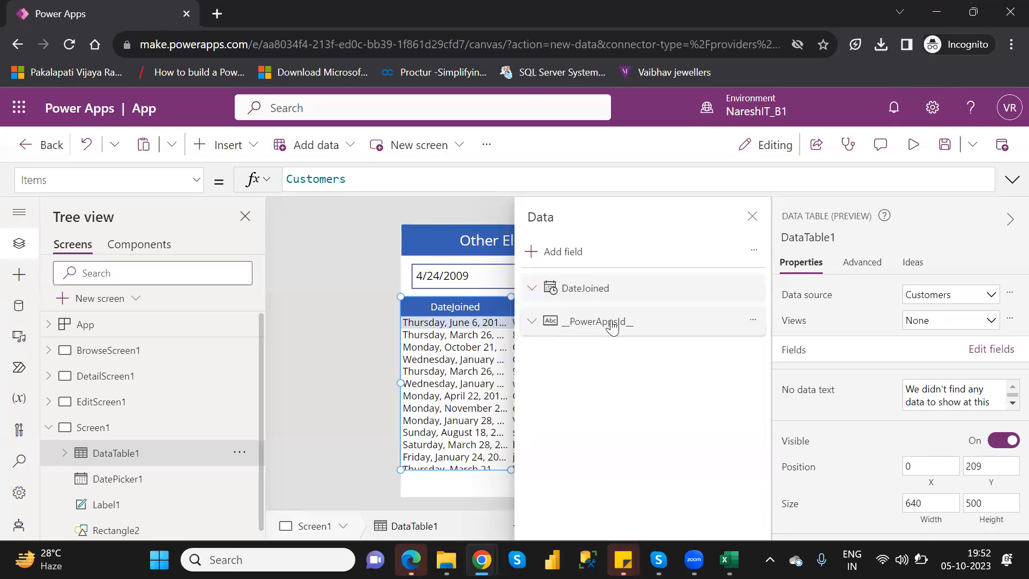
{"action": "left_click", "coordinate": [613, 326]}
{"action": "key", "text": "Delete"}
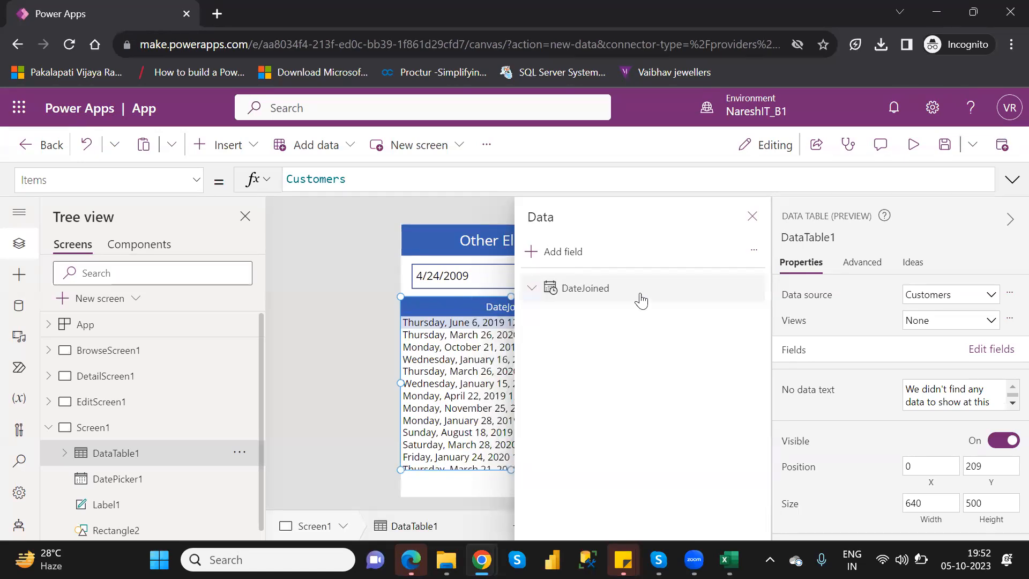
Add the Name field to the data table and close the field list
{"action": "left_click", "coordinate": [558, 252]}
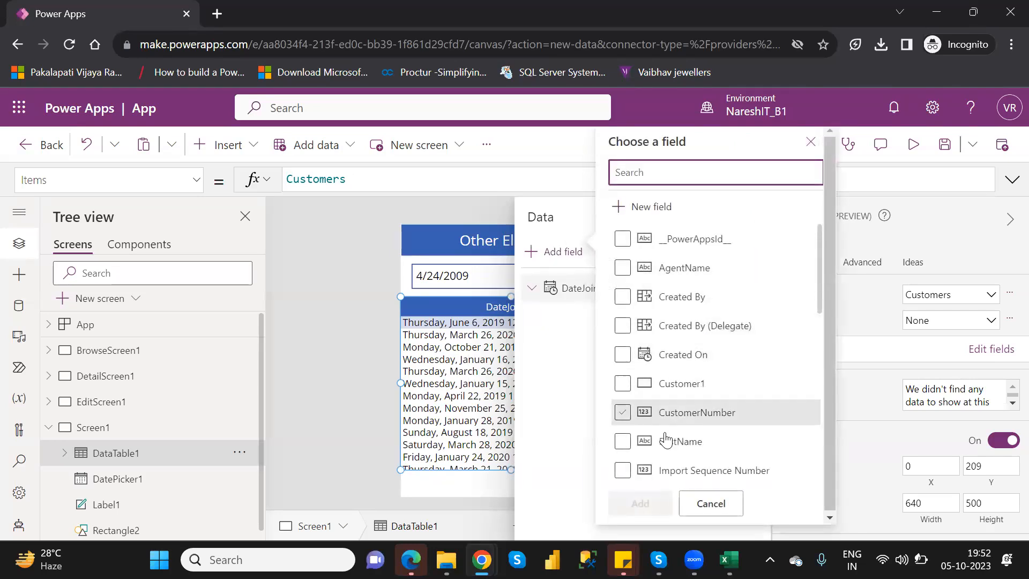
{"action": "left_click", "coordinate": [824, 285]}
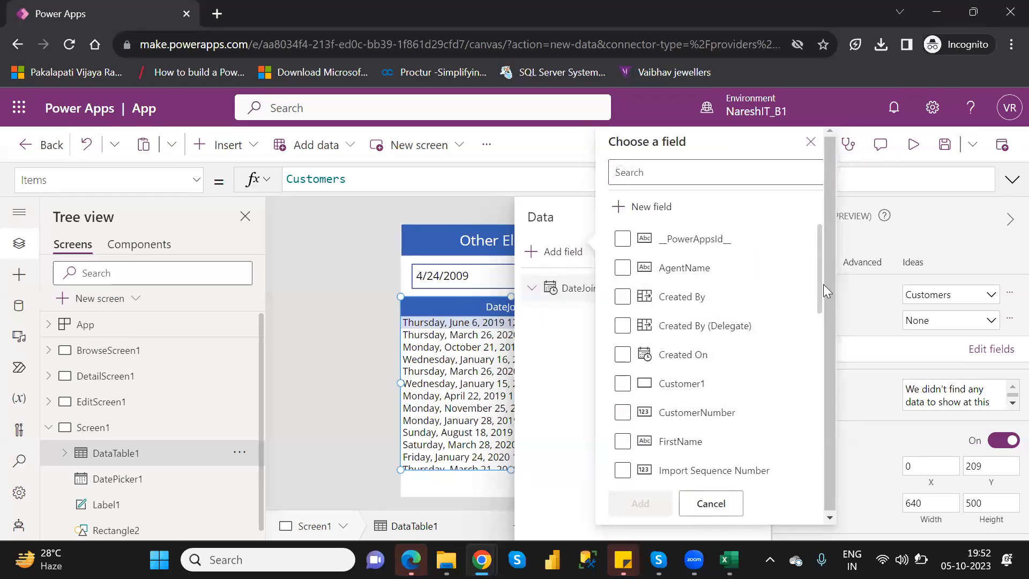
{"action": "left_click_drag", "start_coordinate": [821, 316], "coordinate": [747, 405]}
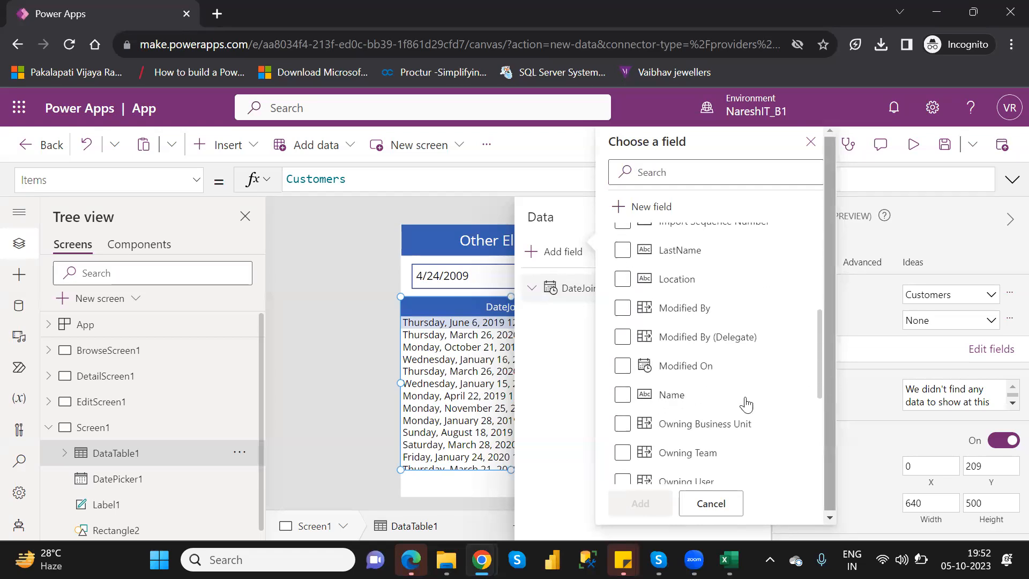
{"action": "left_click", "coordinate": [622, 394]}
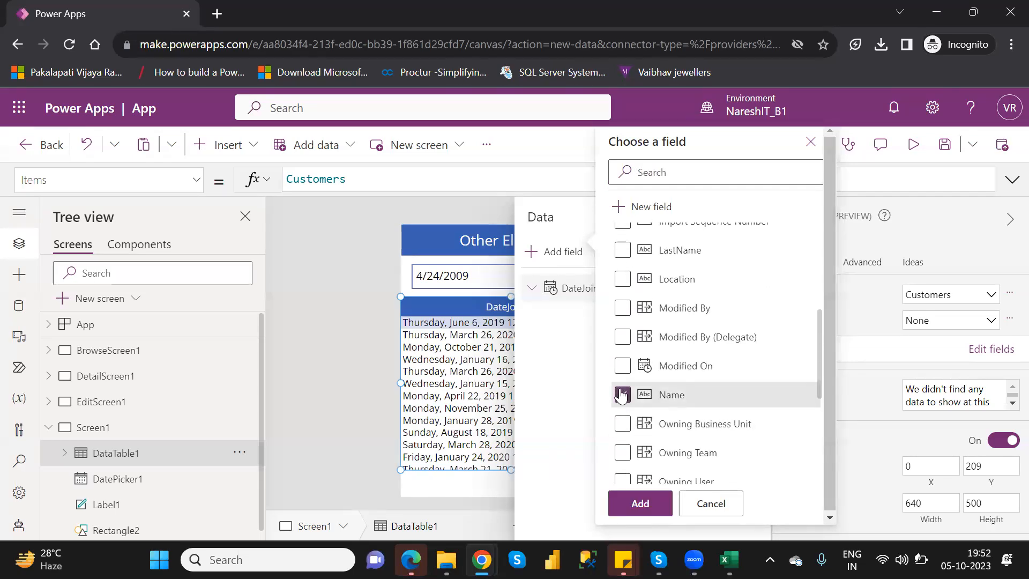
{"action": "left_click", "coordinate": [647, 501]}
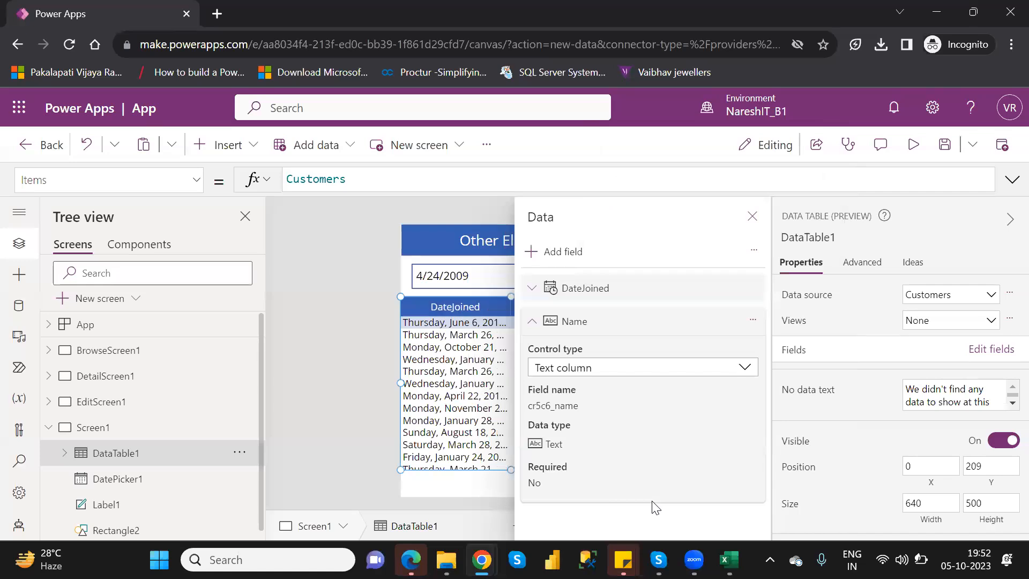
{"action": "left_click", "coordinate": [752, 217]}
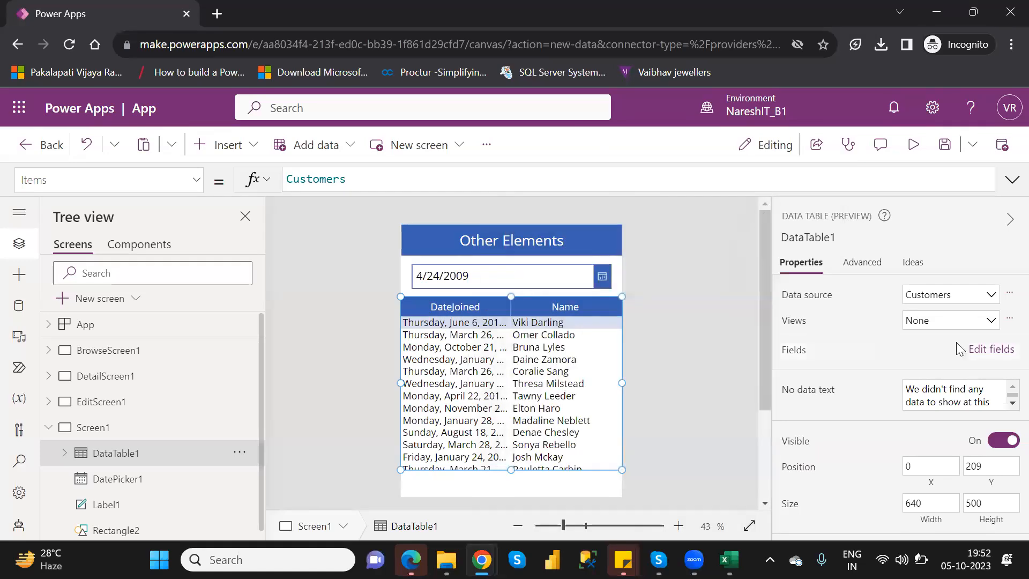
Reorder the data table's fields so Name comes before DateJoined, and close the field list
{"action": "left_click", "coordinate": [990, 355]}
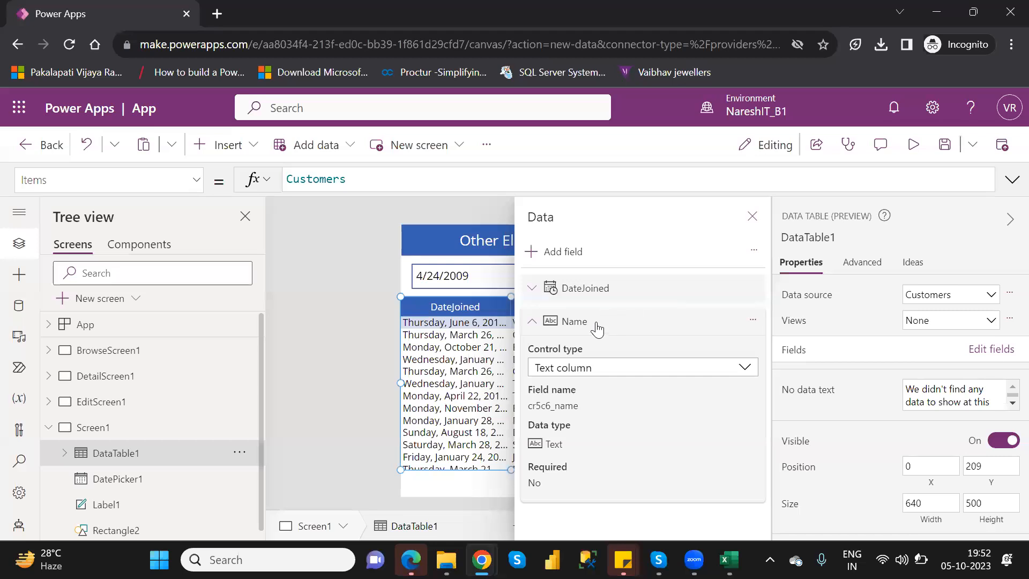
{"action": "left_click_drag", "start_coordinate": [592, 331], "coordinate": [574, 284]}
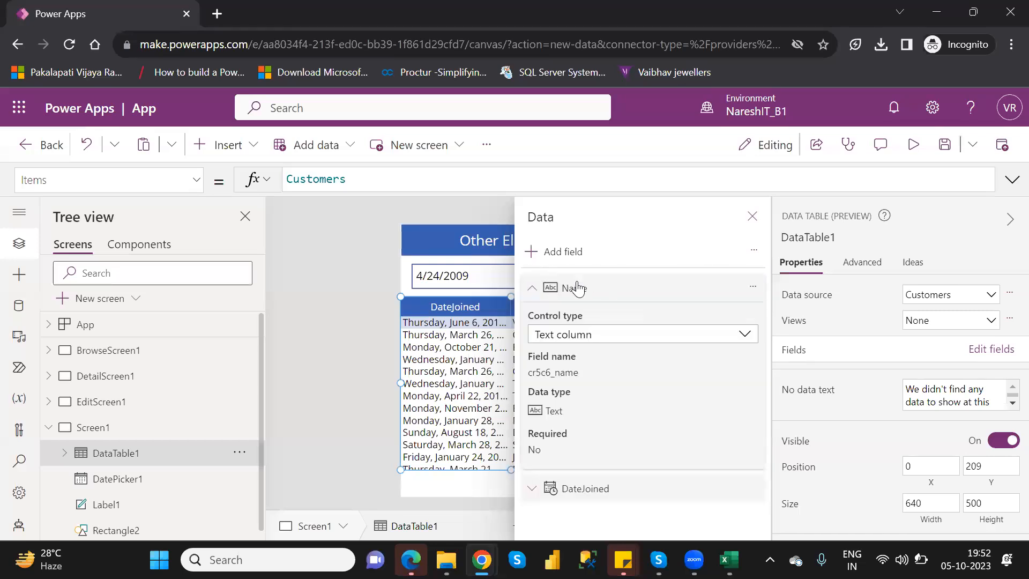
{"action": "left_click", "coordinate": [533, 289]}
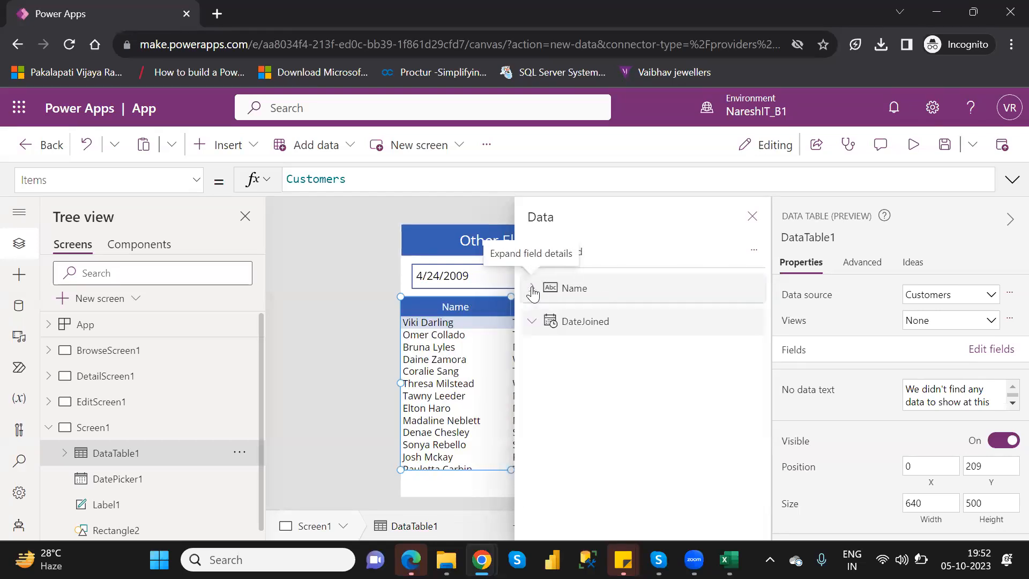
{"action": "left_click", "coordinate": [750, 218]}
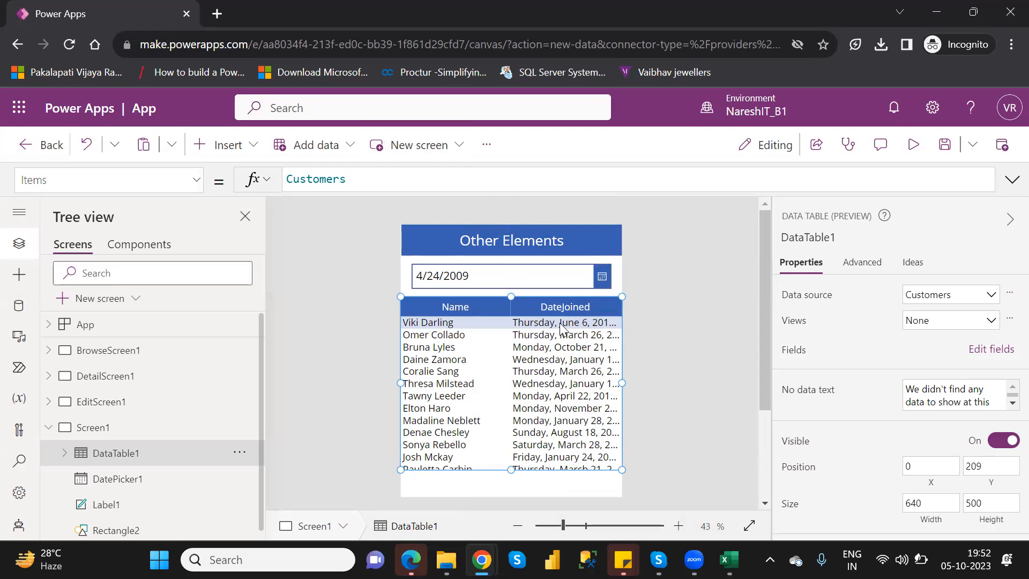
Wrap the data table's Customers source in an AddColumns function with a new column named "Format_DateJoined"
{"action": "left_click", "coordinate": [288, 179]}
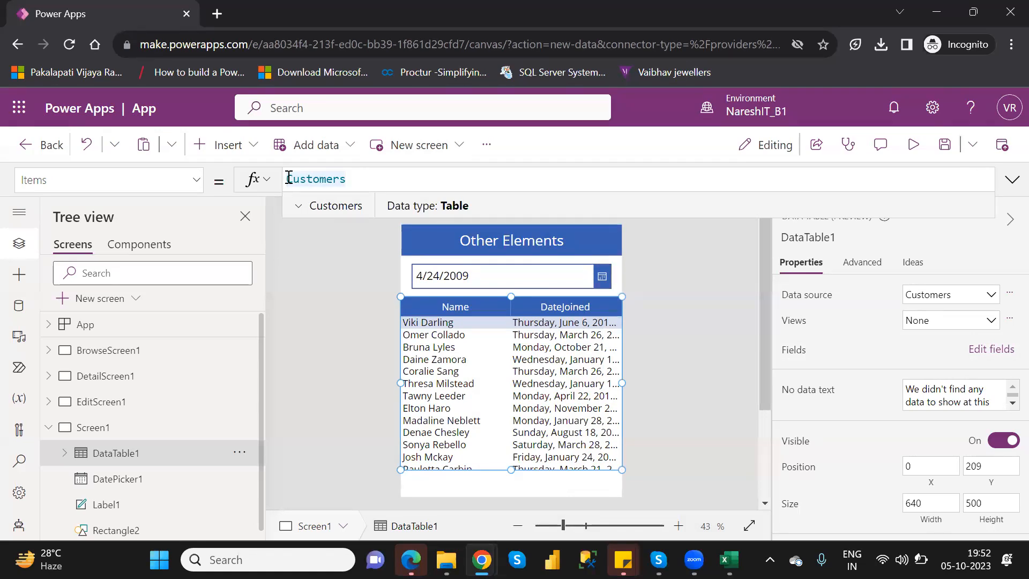
{"action": "type", "text": "ad"}
{"action": "type", "text": "d"}
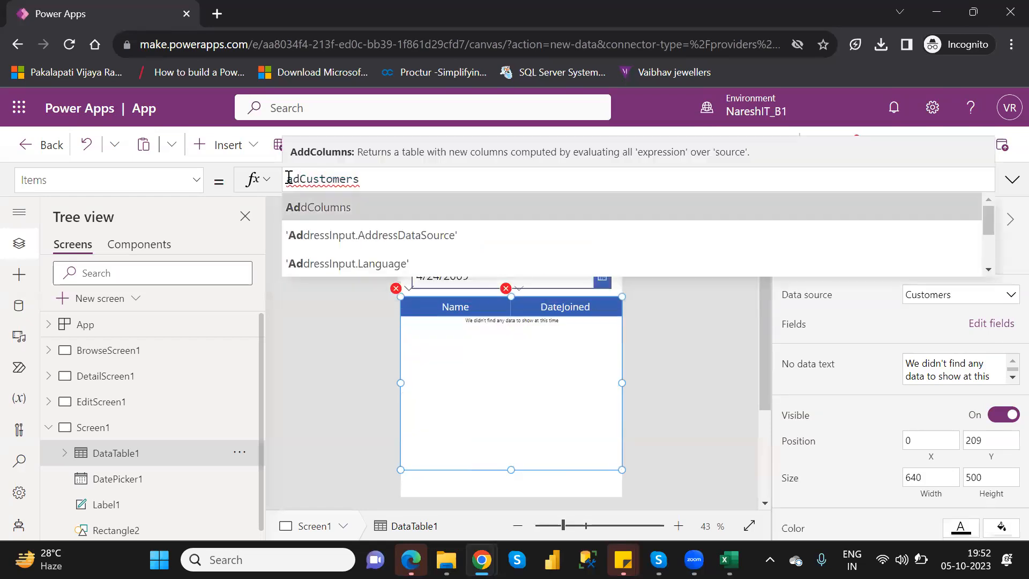
{"action": "key", "text": "Tab"}
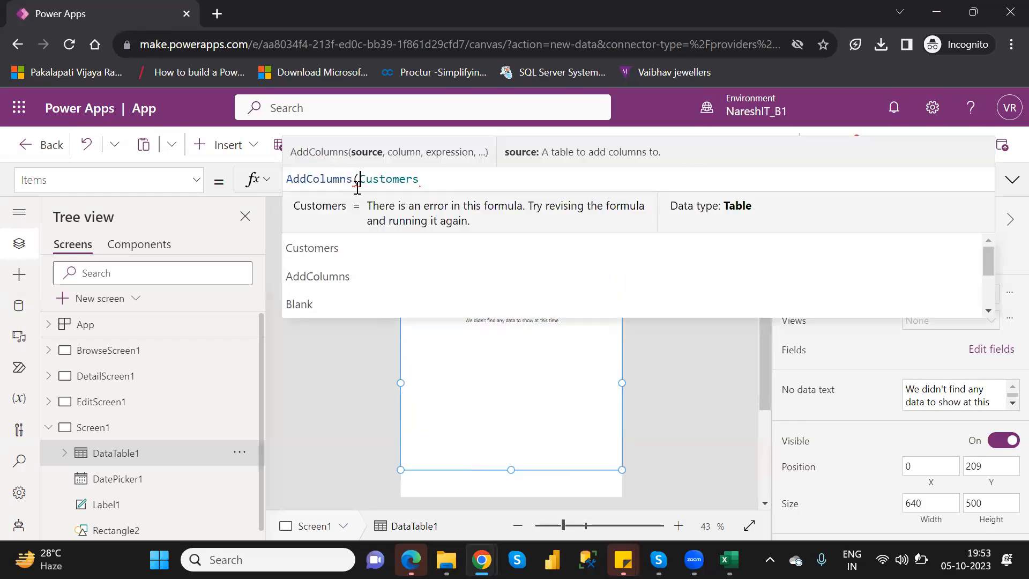
{"action": "left_click", "coordinate": [457, 179]}
{"action": "type", "text": ","}
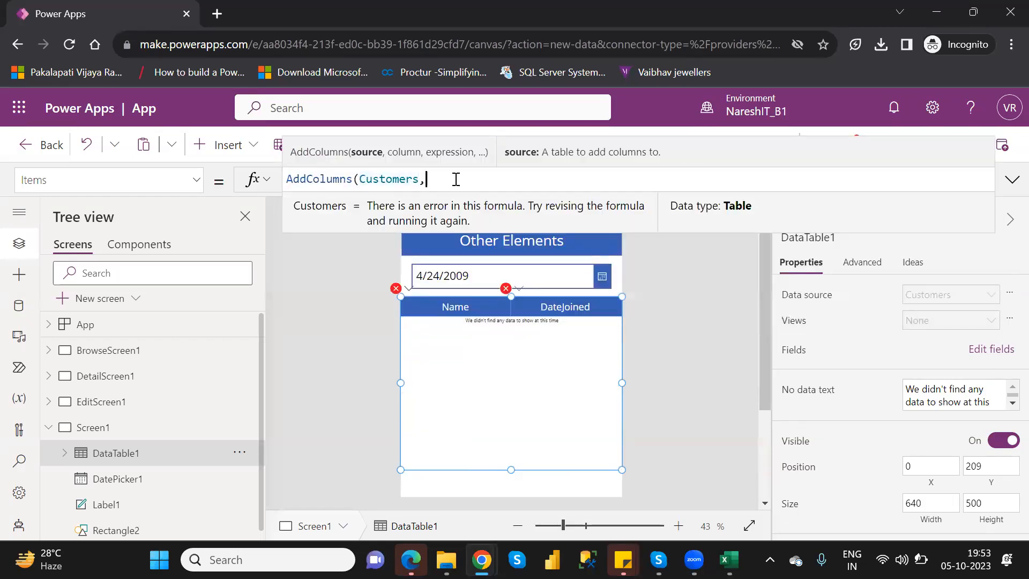
{"action": "type", "text": "\"\""}
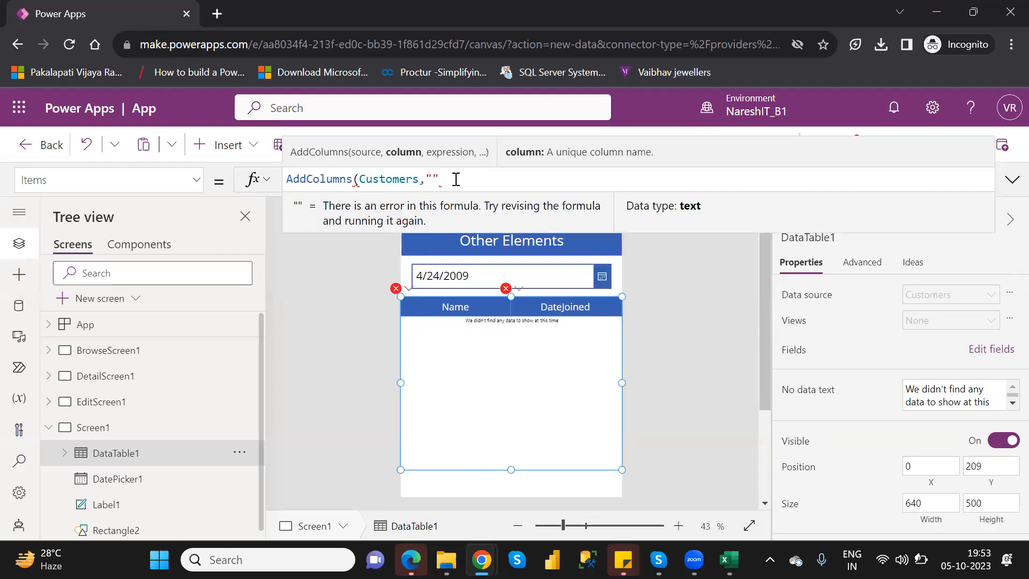
{"action": "type", "text": "Format"}
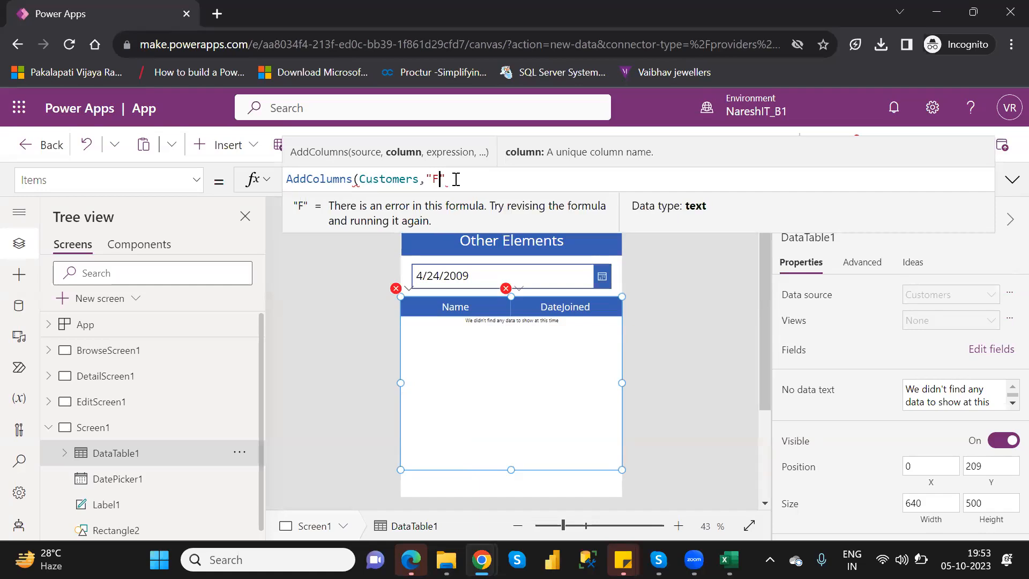
{"action": "type", "text": "_Date"}
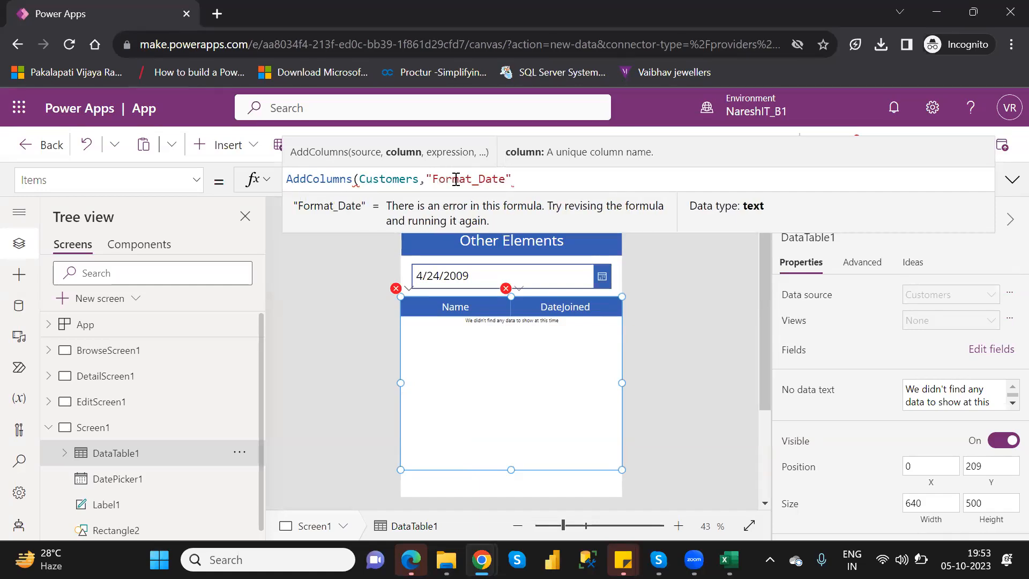
{"action": "type", "text": "Joined\",form"}
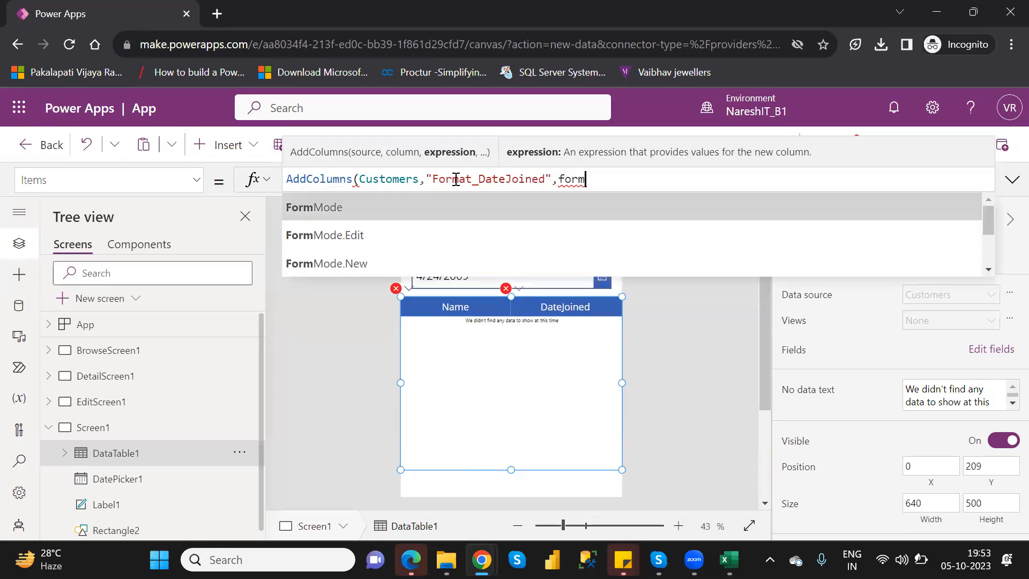
Start the Format_DateJoined column's expression with the Text function
{"action": "key", "text": "BackSpace"}
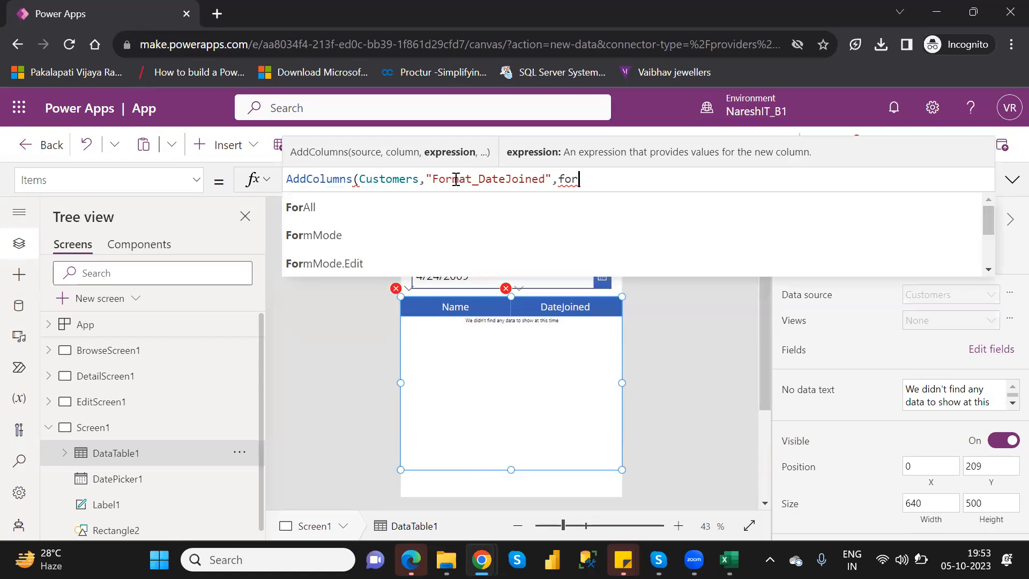
{"action": "key", "text": "BackSpace"}
{"action": "key", "text": "BackSpace"}
{"action": "key", "text": "BackSpace"}
{"action": "type", "text": "f"}
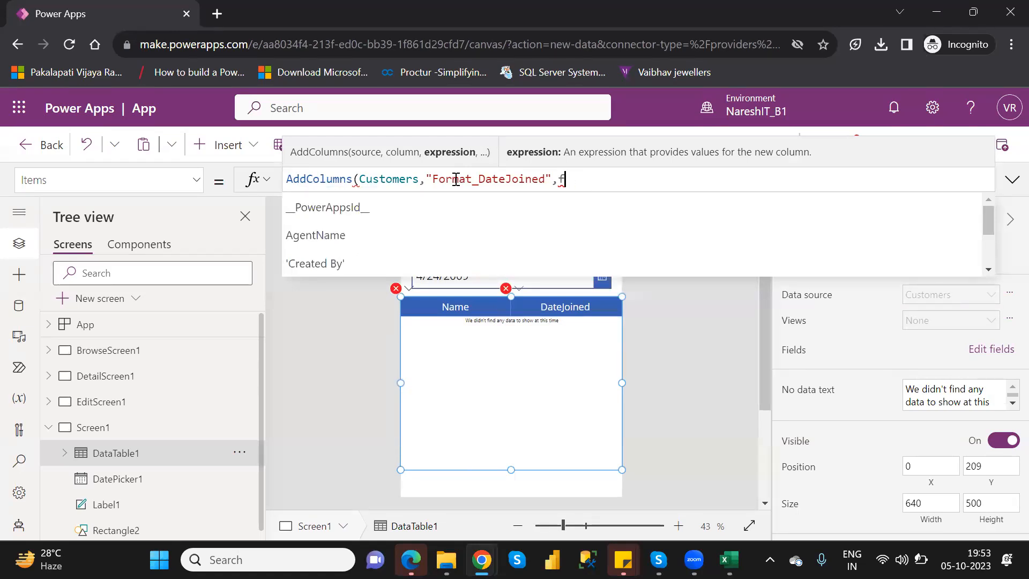
{"action": "type", "text": "orm"}
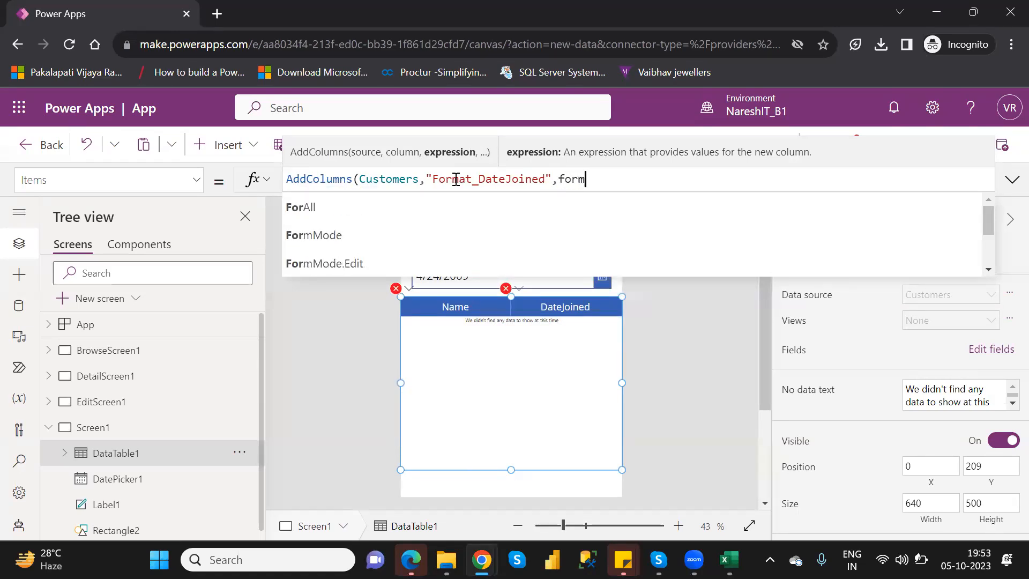
{"action": "key", "text": "BackSpace"}
{"action": "key", "text": "BackSpace"}
{"action": "key", "text": "BackSpace"}
{"action": "key", "text": "BackSpace"}
{"action": "type", "text": "tex"}
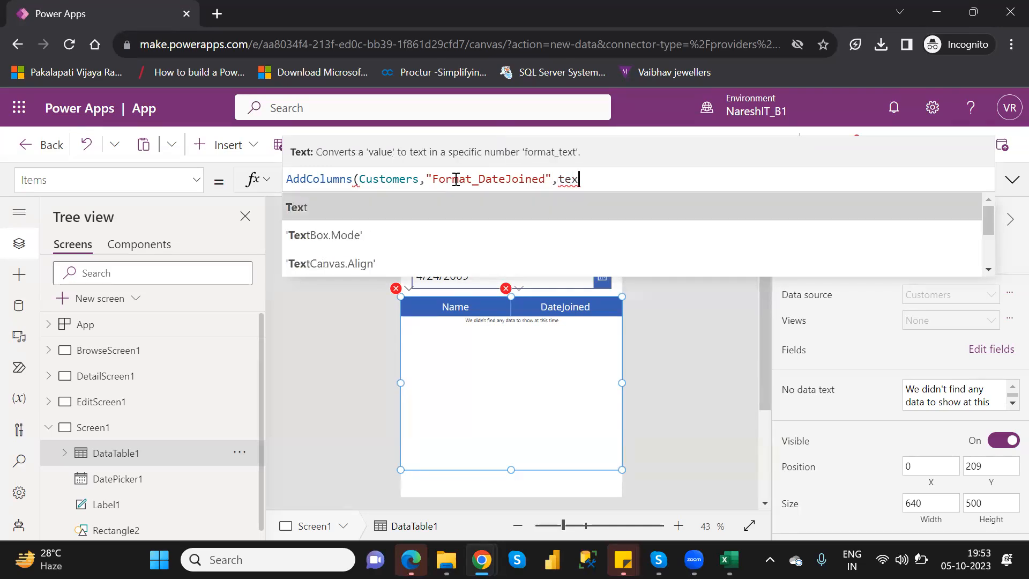
{"action": "key", "text": "Tab"}
Use the DateJoined field as the value that the Text function formats
{"action": "key", "text": "Down"}
{"action": "key", "text": "Down"}
{"action": "key", "text": "Down"}
{"action": "key", "text": "Down"}
{"action": "key", "text": "Down"}
{"action": "key", "text": "Down"}
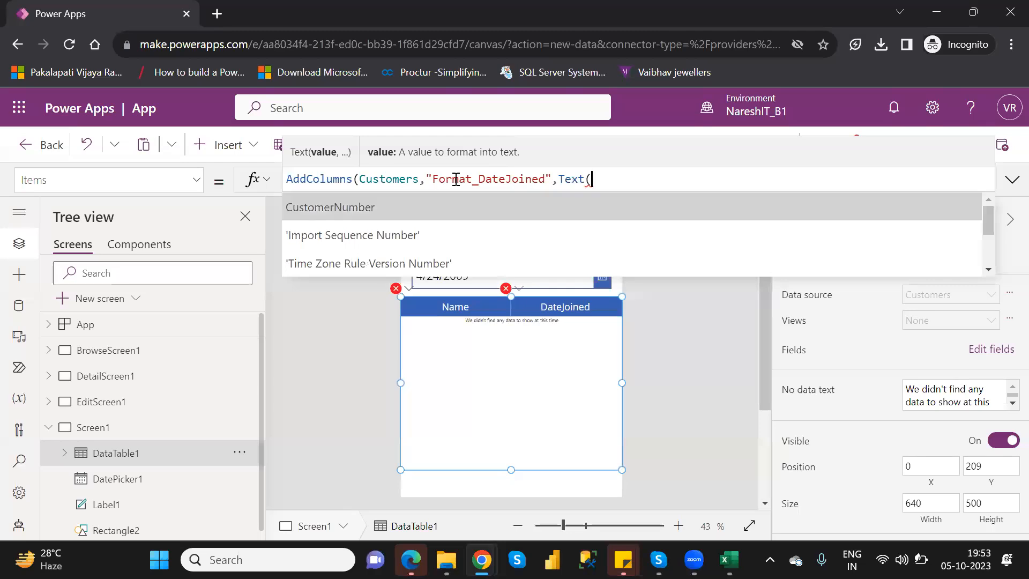
{"action": "key", "text": "Down"}
{"action": "key", "text": "Down"}
{"action": "key", "text": "Down"}
{"action": "key", "text": "Down"}
{"action": "key", "text": "Down"}
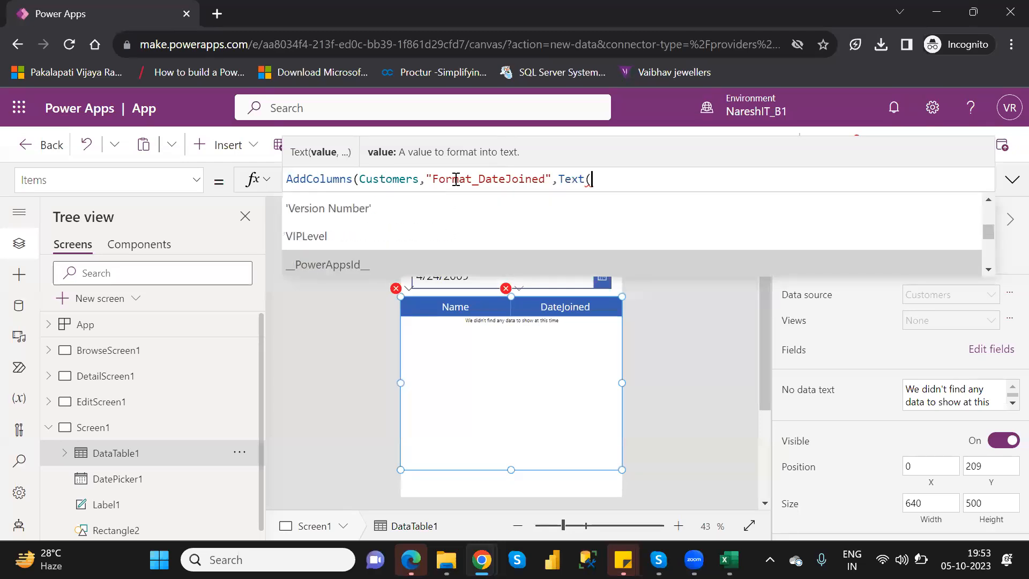
{"action": "key", "text": "Down"}
{"action": "key", "text": "Down"}
{"action": "key", "text": "Down"}
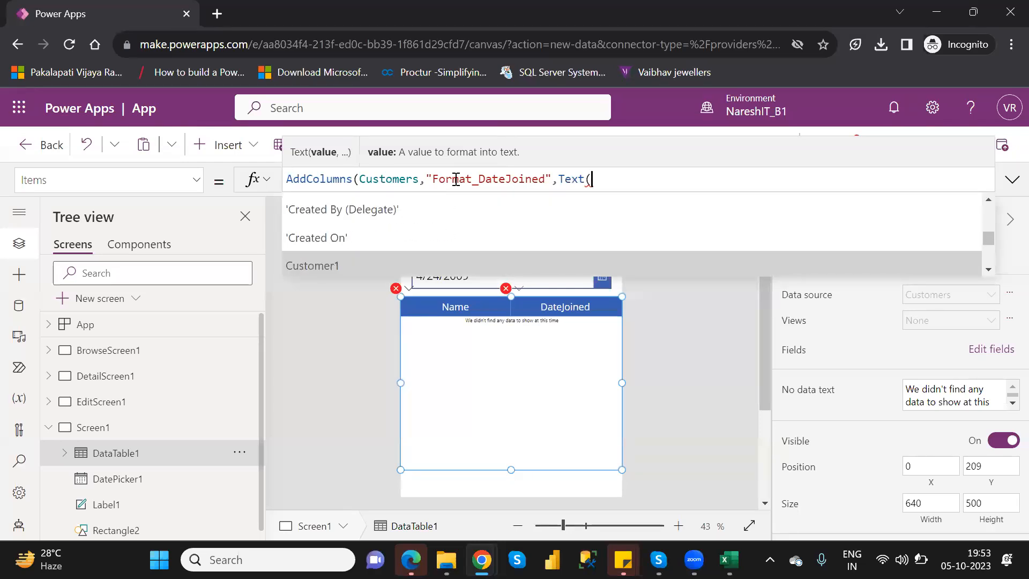
{"action": "key", "text": "Up"}
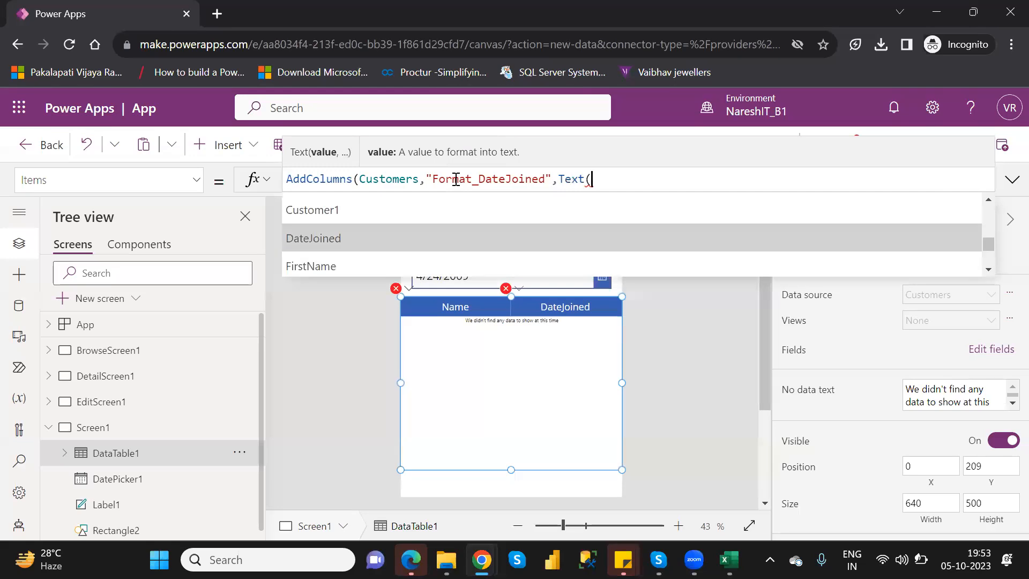
{"action": "key", "text": "Tab"}
{"action": "type", "text": ","}
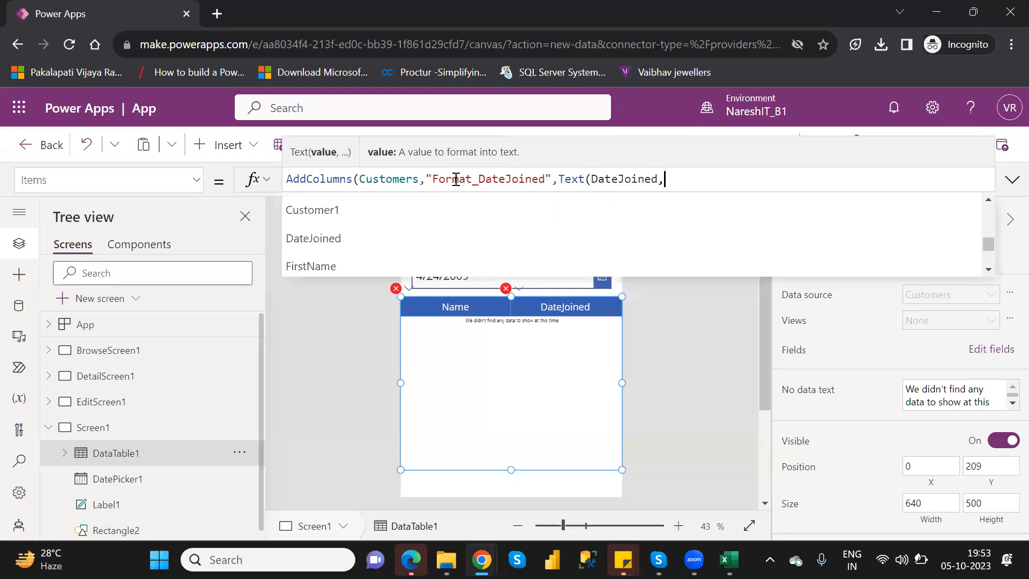
{"action": "type", "text": "\"\""}
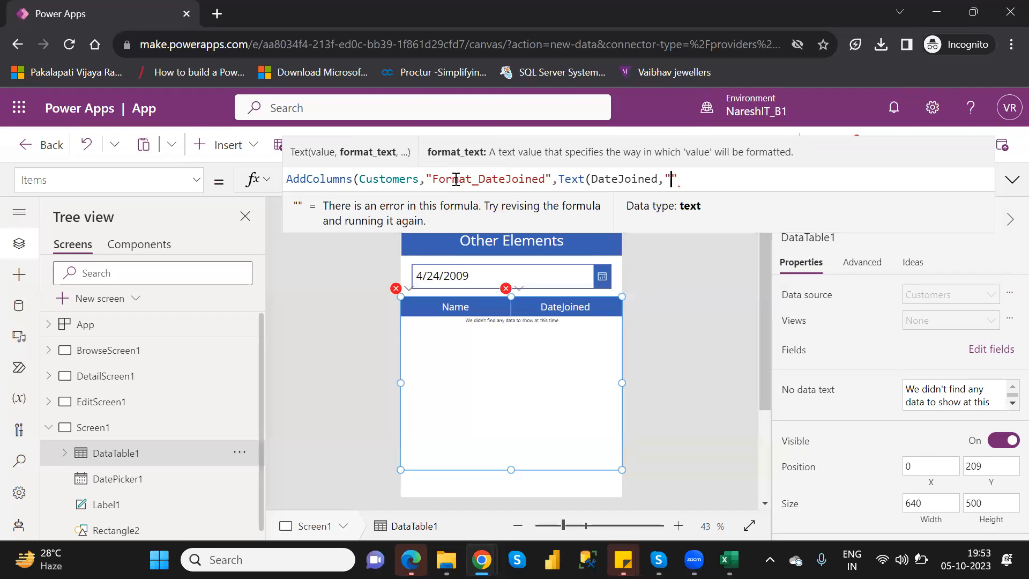
{"action": "type", "text": "dd/"}
{"action": "type", "text": "MM/"}
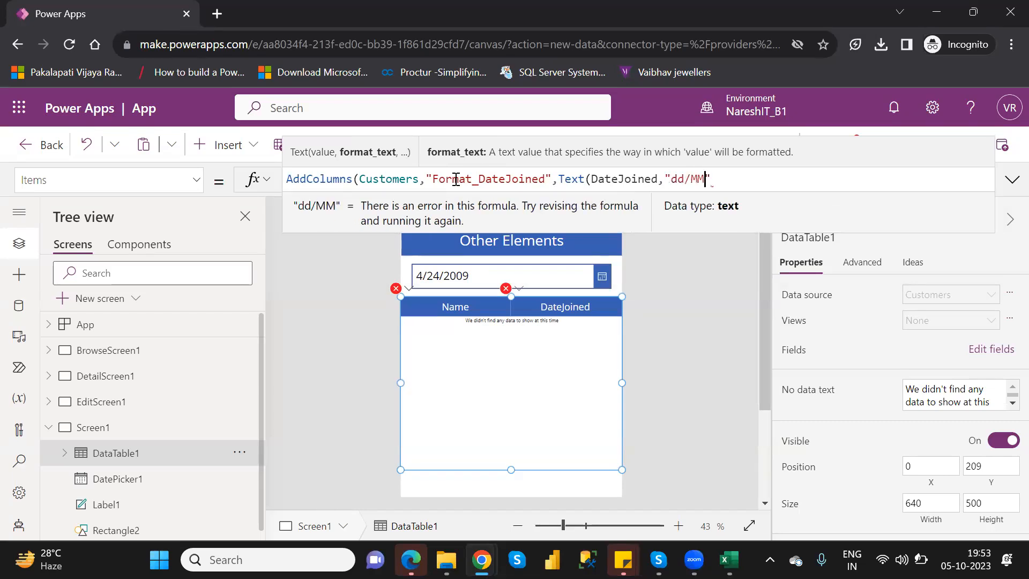
{"action": "type", "text": "yyy"}
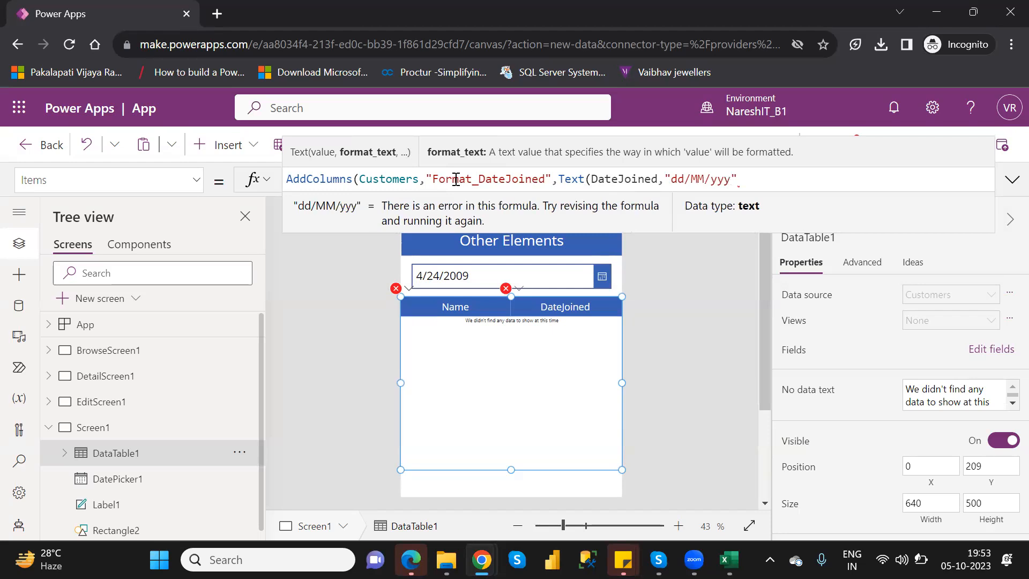
{"action": "type", "text": "y\""}
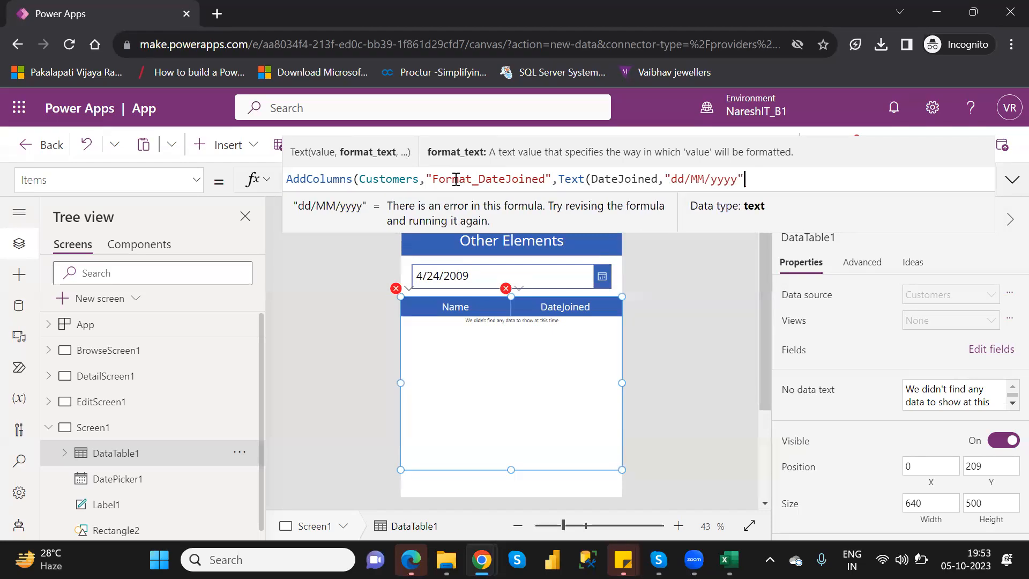
{"action": "type", "text": ")"}
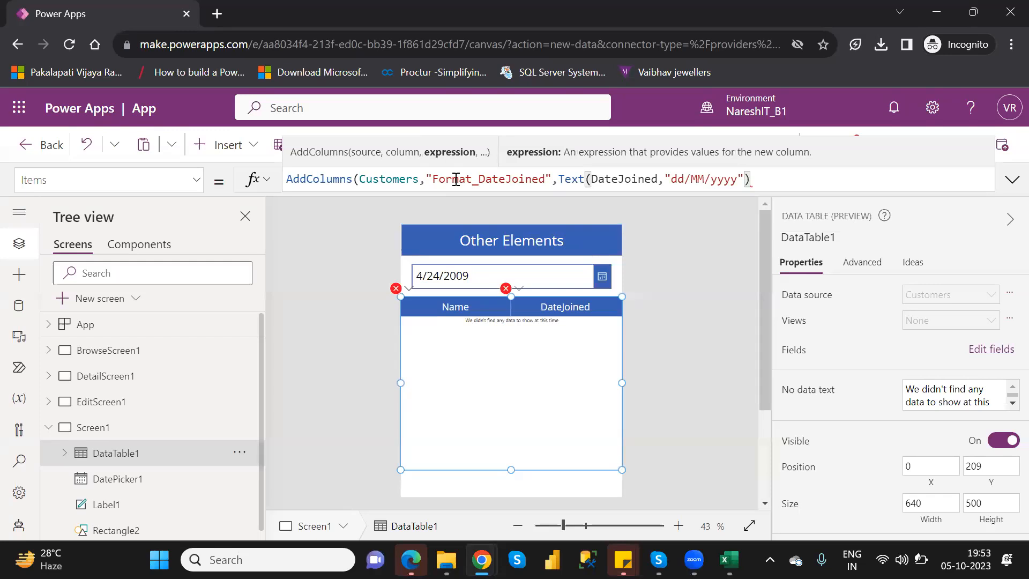
{"action": "type", "text": ")"}
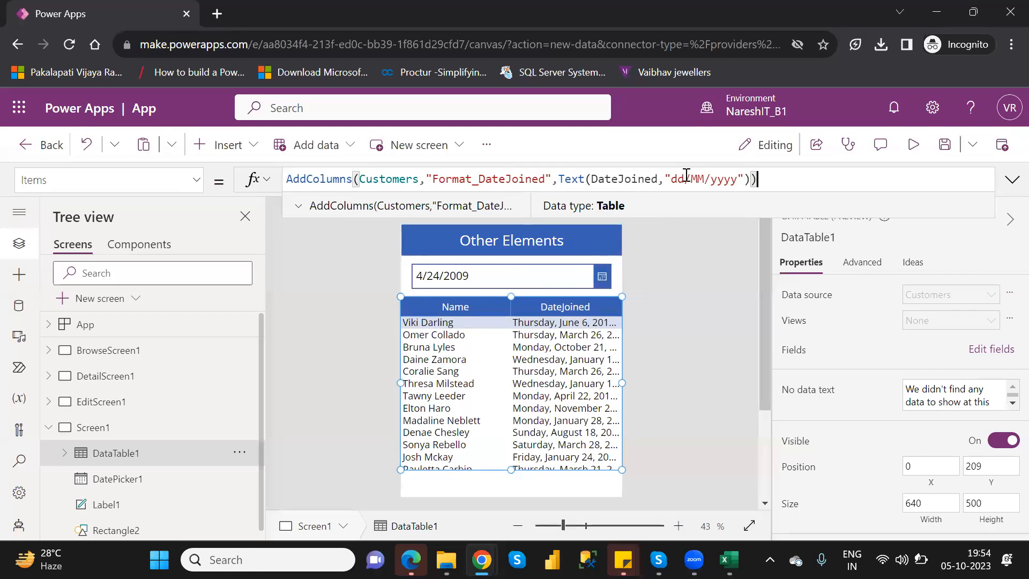
Change the date format in the Text function to "MM/dd/yyyy"
{"action": "left_click", "coordinate": [686, 177]}
{"action": "key", "text": "BackSpace"}
{"action": "key", "text": "BackSpace"}
{"action": "type", "text": "MM"}
{"action": "double_click", "coordinate": [699, 179]}
{"action": "type", "text": "dd"}
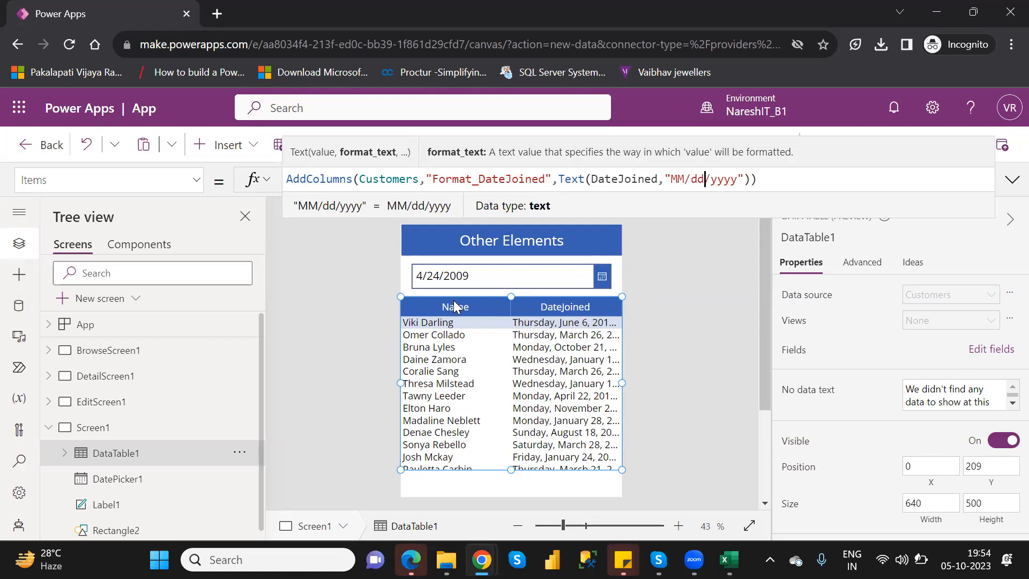
{"action": "double_click", "coordinate": [331, 180]}
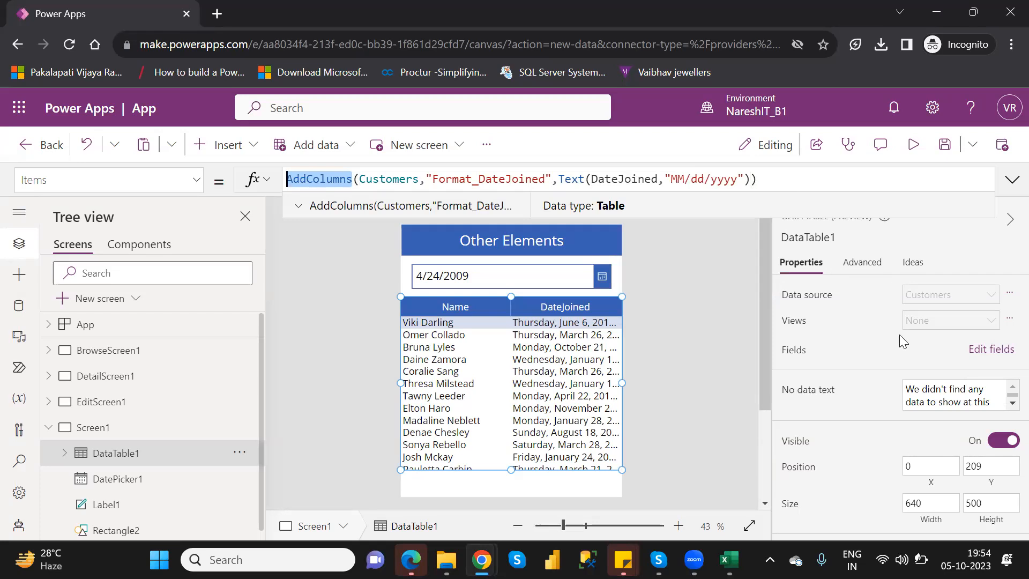
Remove the DateJoined field from the data table
{"action": "left_click", "coordinate": [989, 351]}
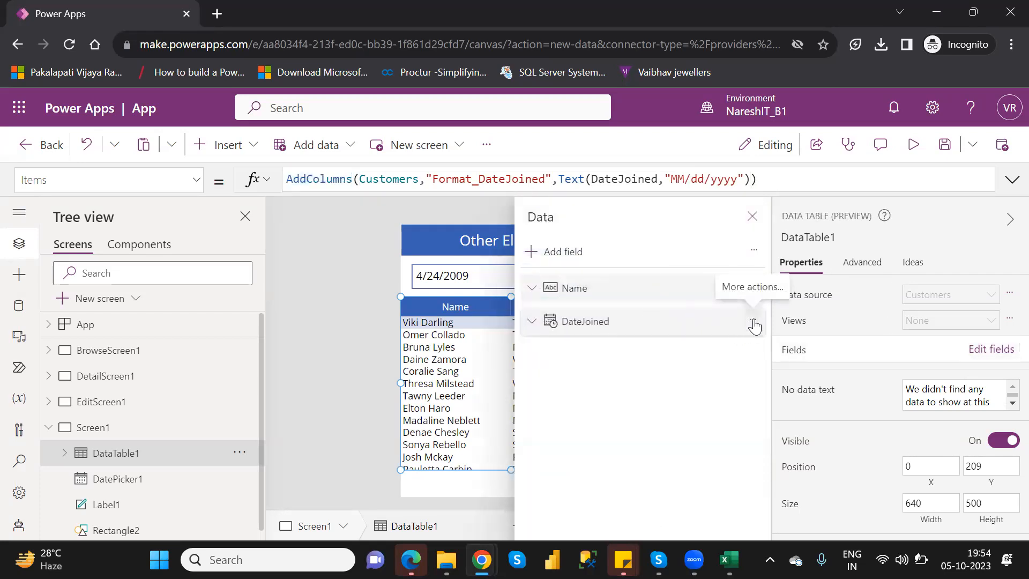
{"action": "left_click", "coordinate": [754, 322]}
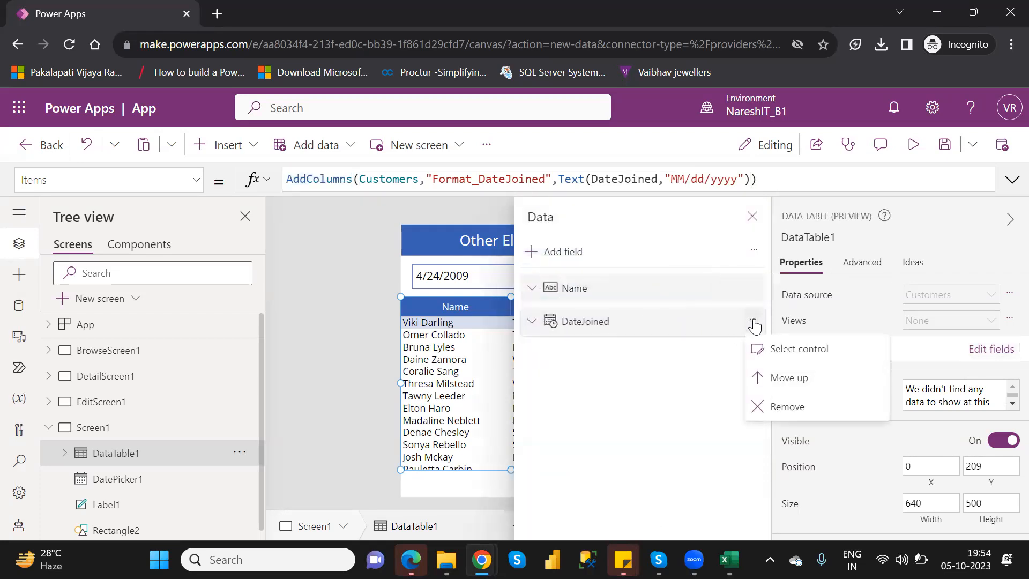
{"action": "left_click", "coordinate": [788, 407]}
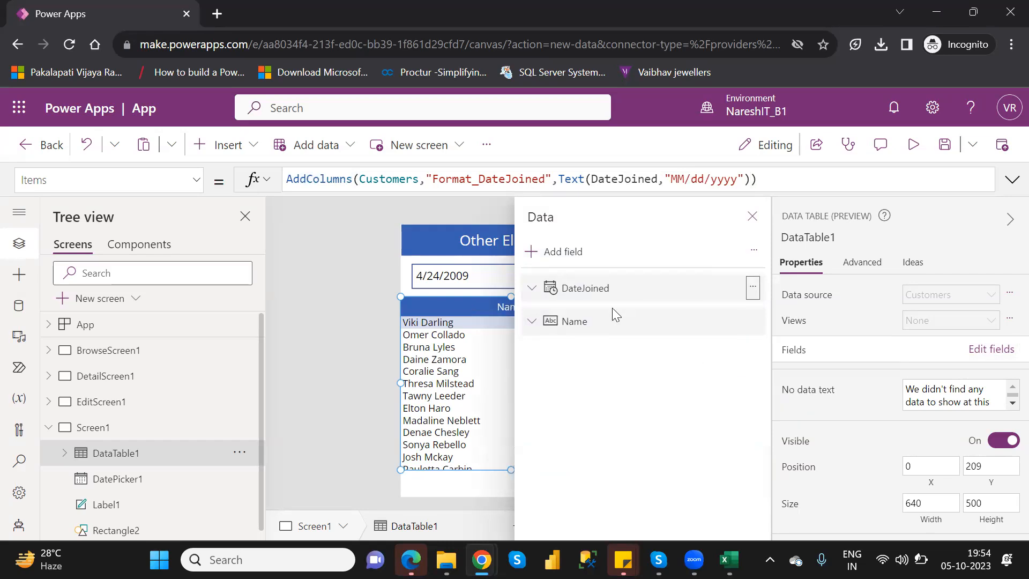
Add the Format_DateJoined field to the data table
{"action": "left_click", "coordinate": [563, 253]}
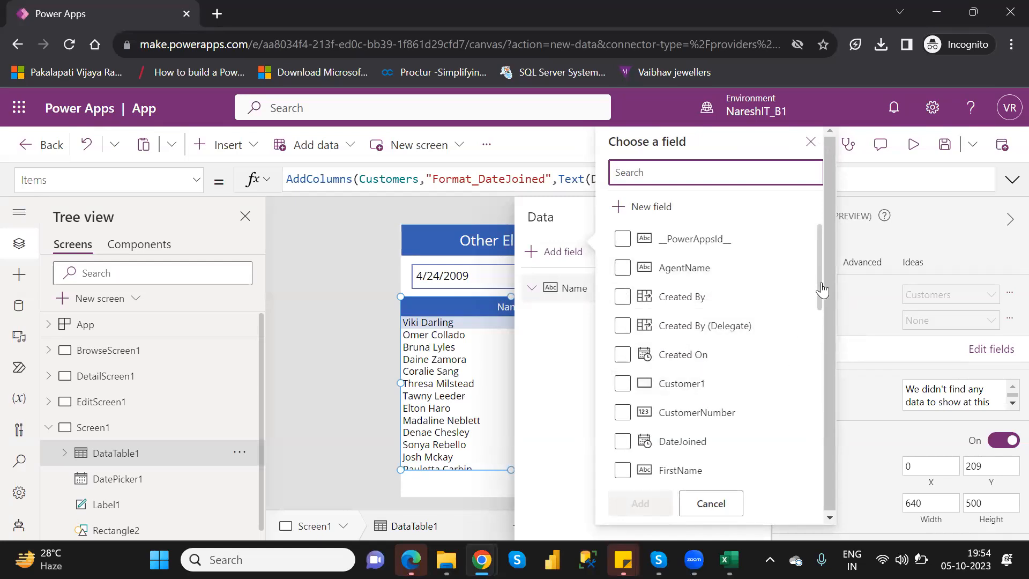
{"action": "scroll", "coordinate": [825, 306], "scroll_direction": "down", "scroll_amount": 3}
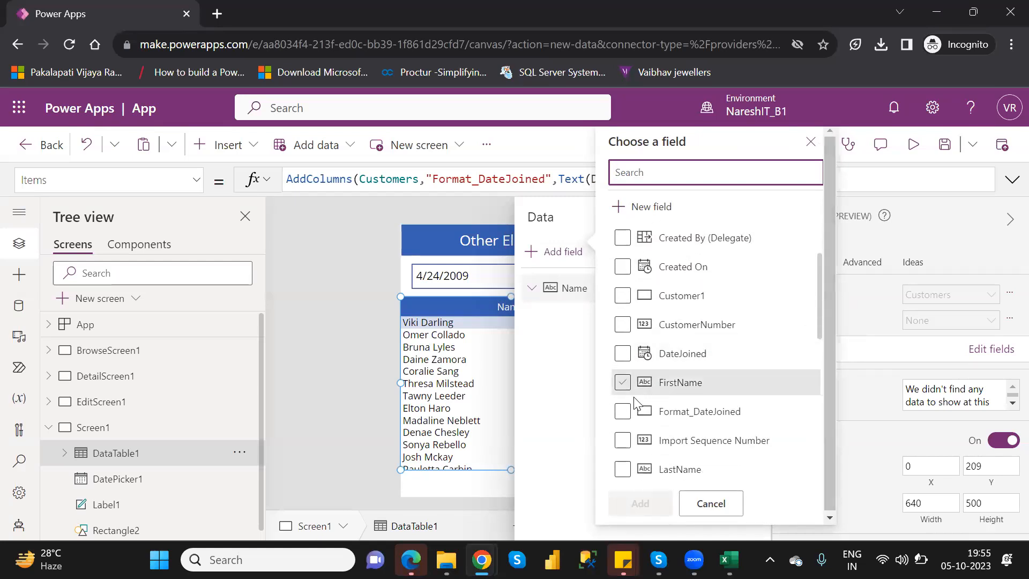
{"action": "left_click", "coordinate": [623, 411]}
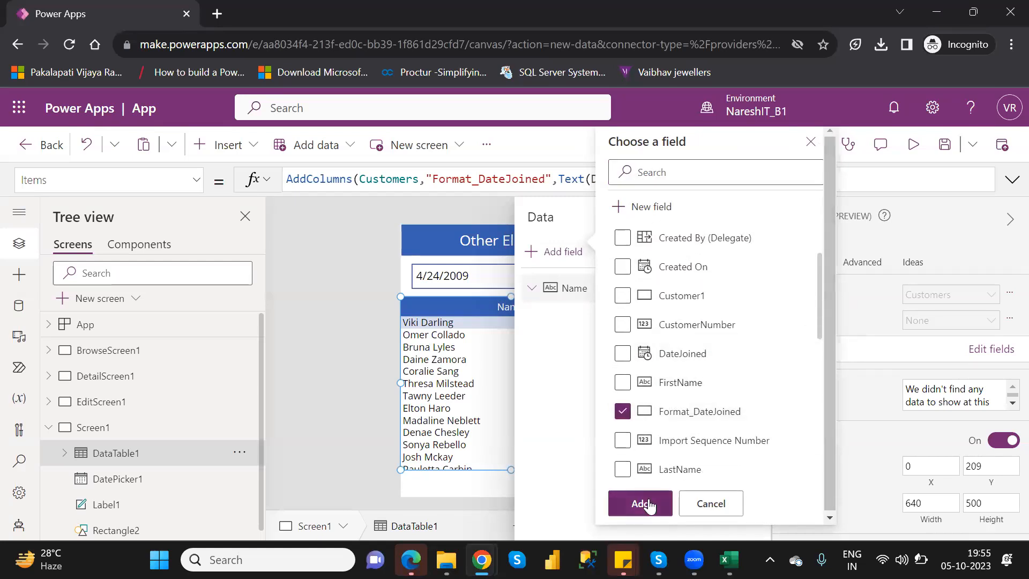
{"action": "left_click", "coordinate": [649, 505]}
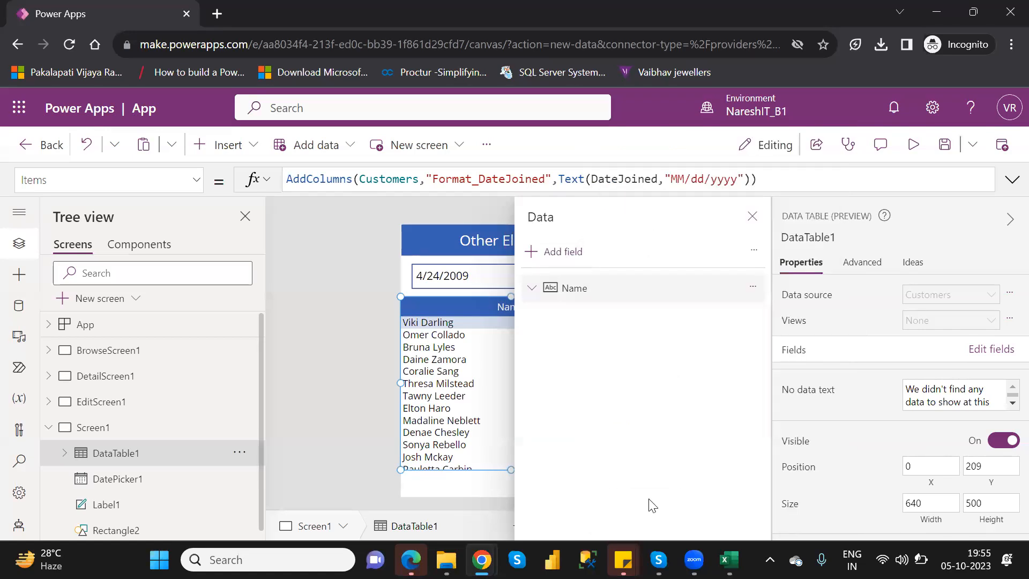
{"action": "left_click", "coordinate": [750, 217]}
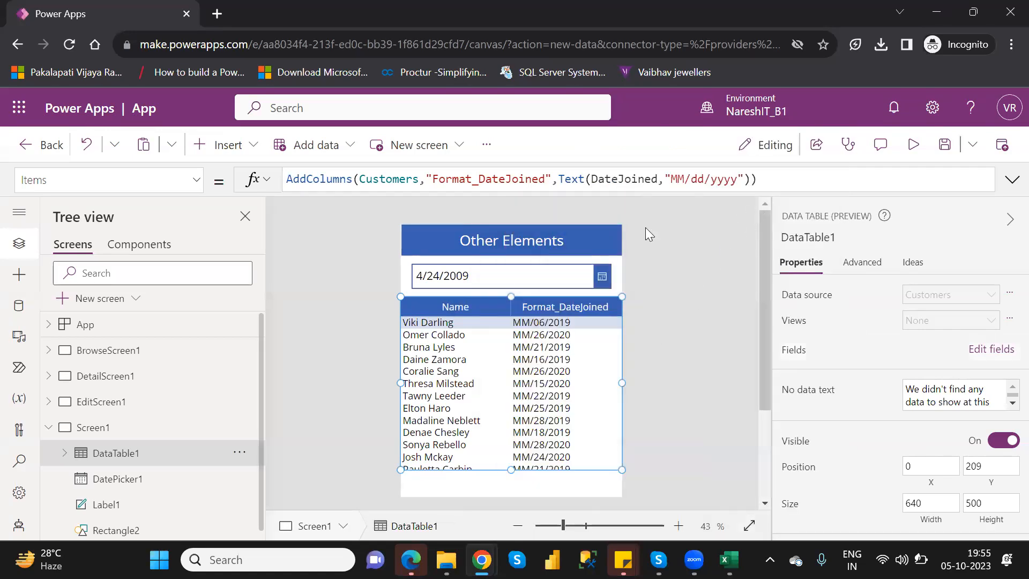
Change the date format in the Text function to "mm/dd/yyyy"
{"action": "left_click", "coordinate": [685, 179]}
{"action": "key", "text": "BackSpace"}
{"action": "key", "text": "BackSpace"}
{"action": "type", "text": "mm"}
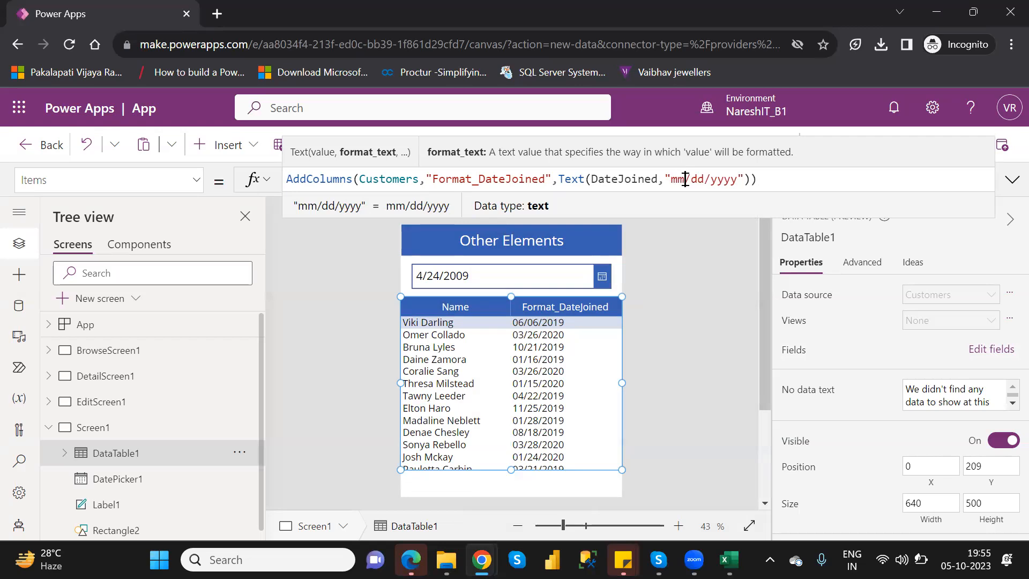
{"action": "key", "text": "BackSpace"}
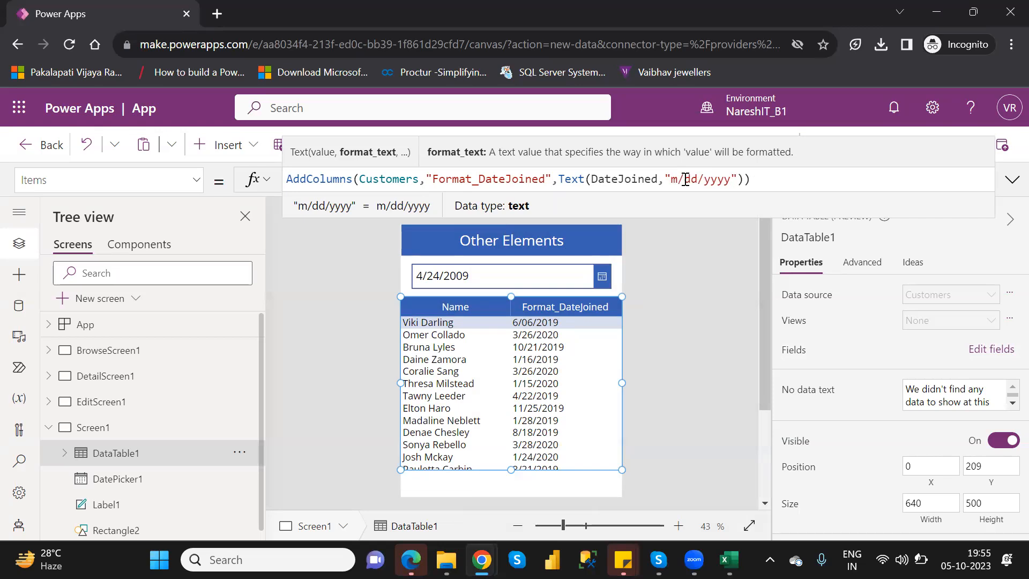
{"action": "type", "text": "m"}
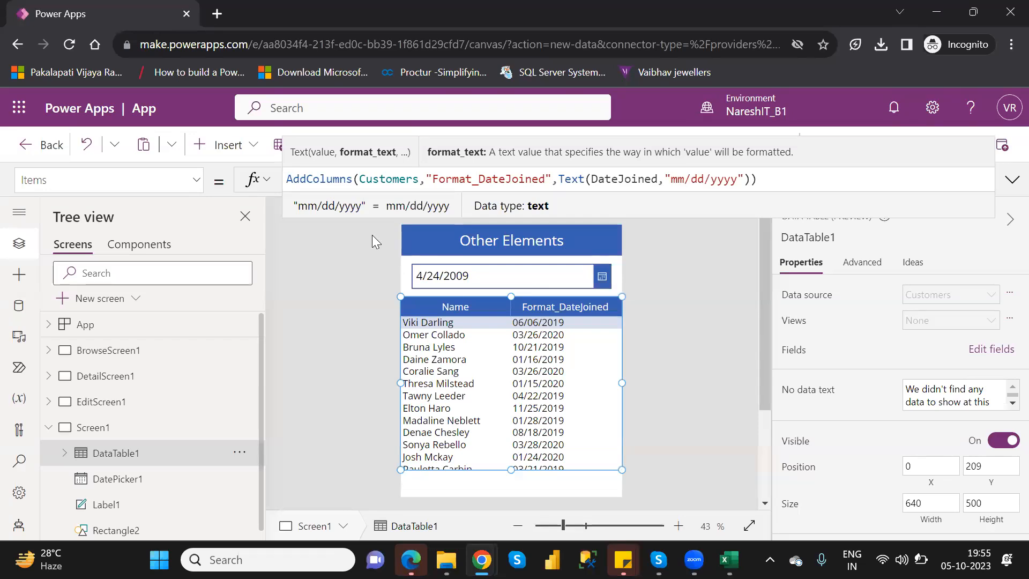
Wrap the AddColumns expression in a Search function as its source and add a comma after it for the search text
{"action": "left_click", "coordinate": [290, 180]}
{"action": "type", "text": "Searc"}
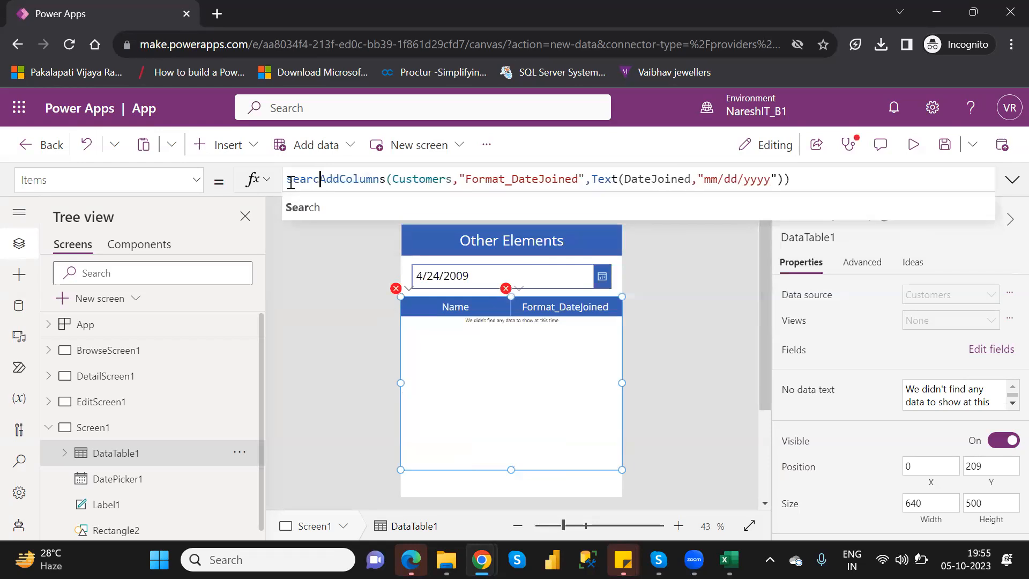
{"action": "type", "text": "h("}
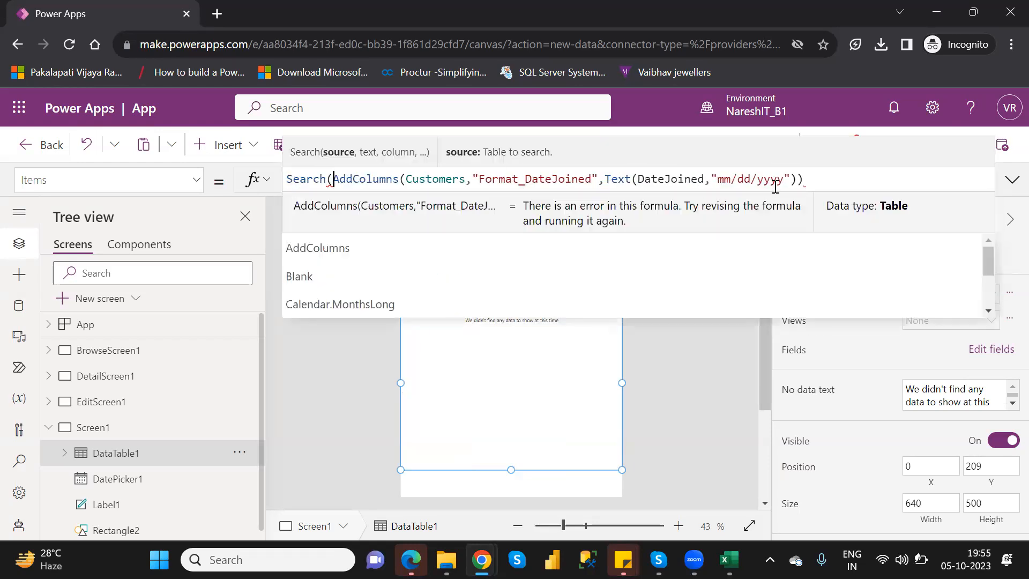
{"action": "left_click", "coordinate": [808, 182]}
{"action": "type", "text": ","}
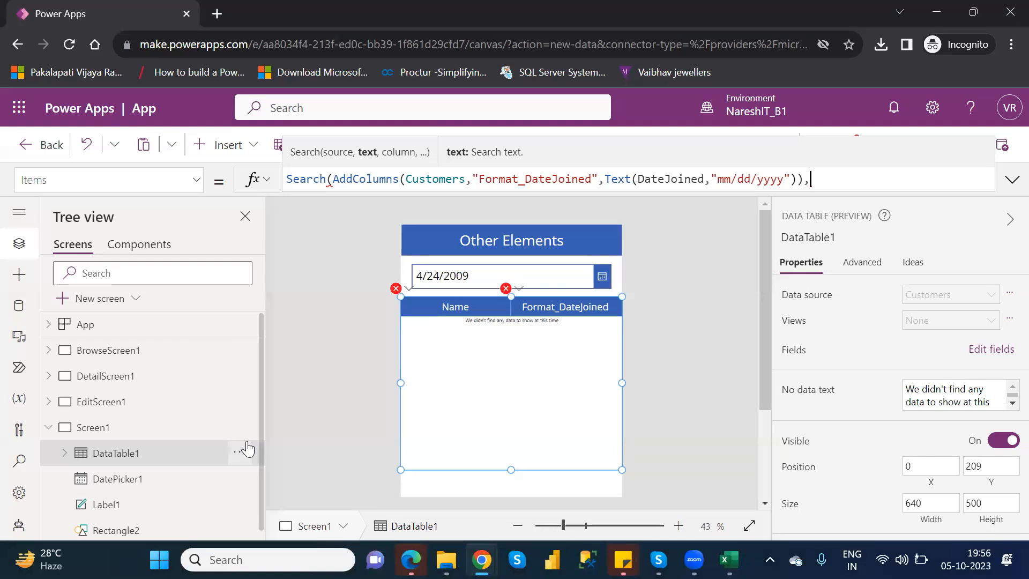
Reference DatePicker1 as the search text argument of the Search function
{"action": "type", "text": "d"}
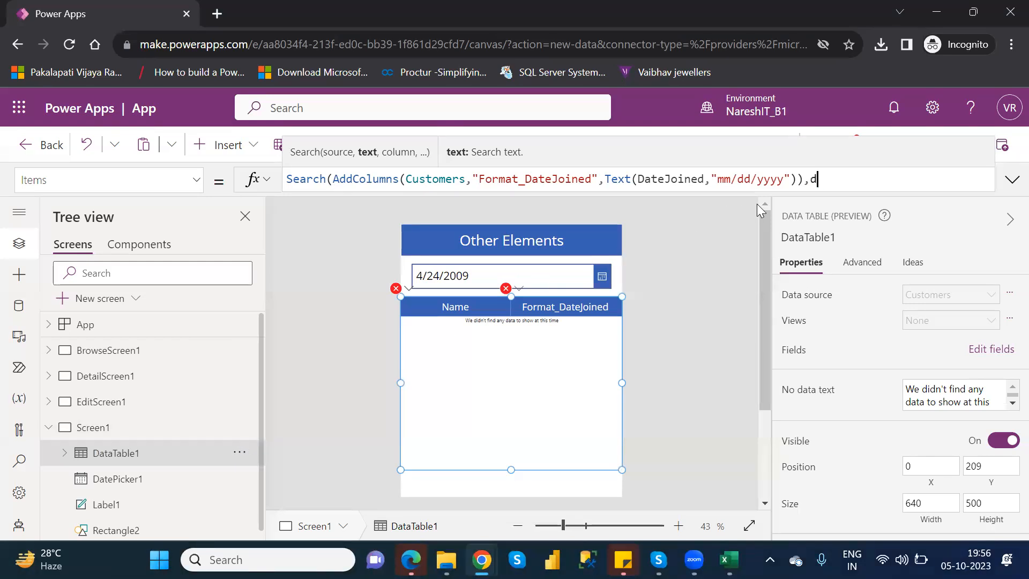
{"action": "type", "text": "a"}
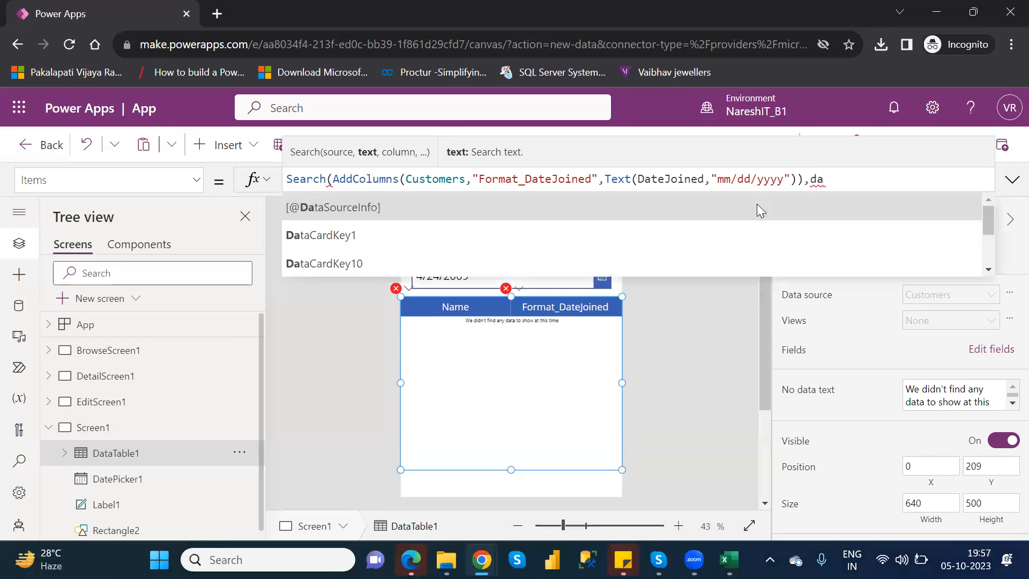
{"action": "type", "text": "te"}
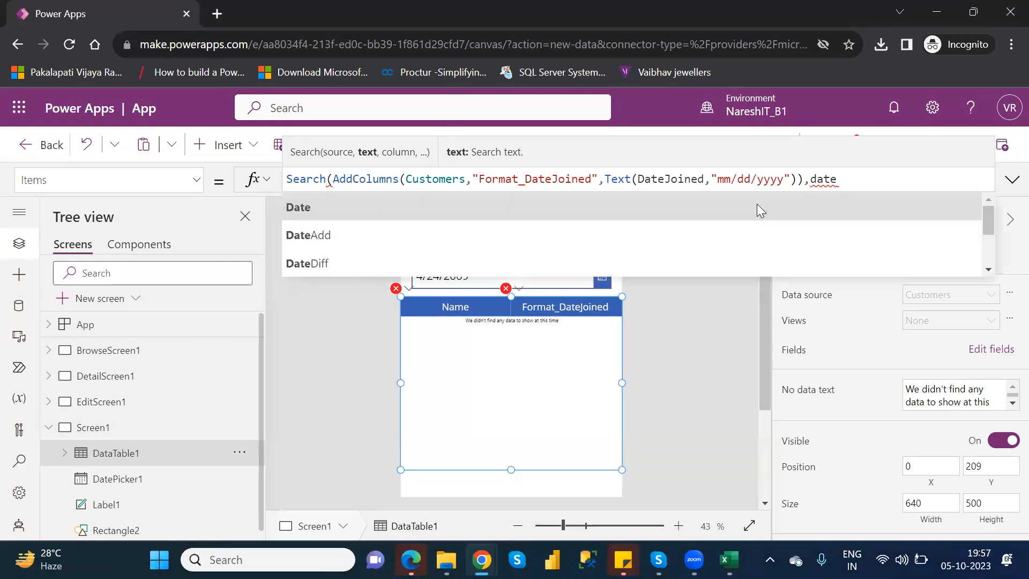
{"action": "type", "text": "p"}
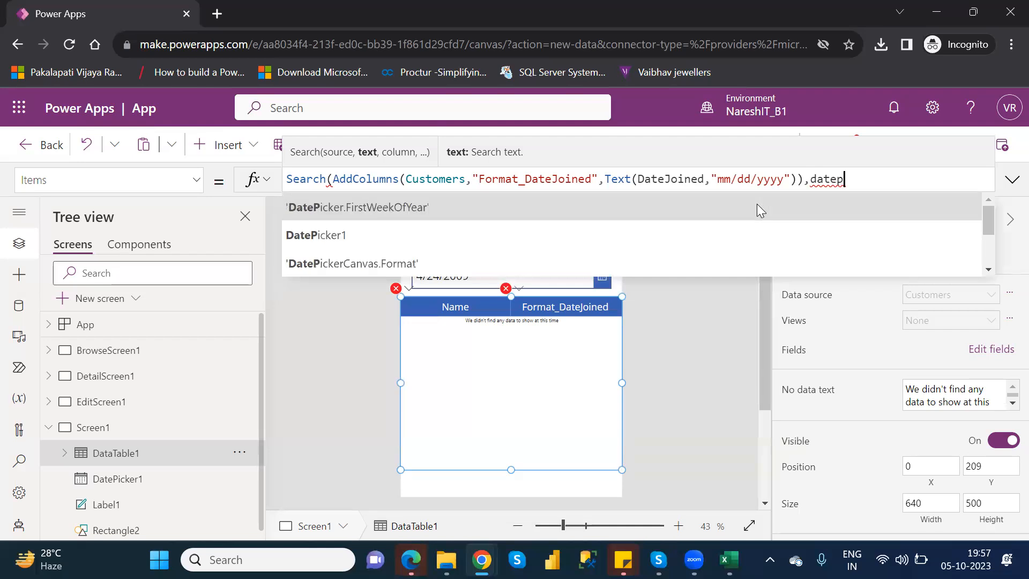
{"action": "key", "text": "Down"}
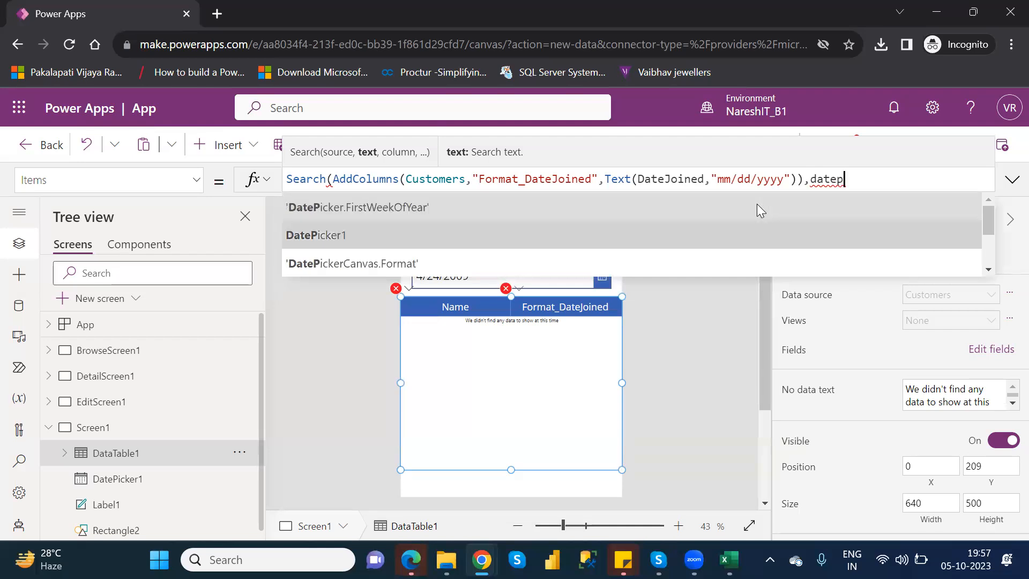
{"action": "key", "text": "Tab"}
Complete the DatePicker1 reference with its SelectedDate property
{"action": "type", "text": ".val"}
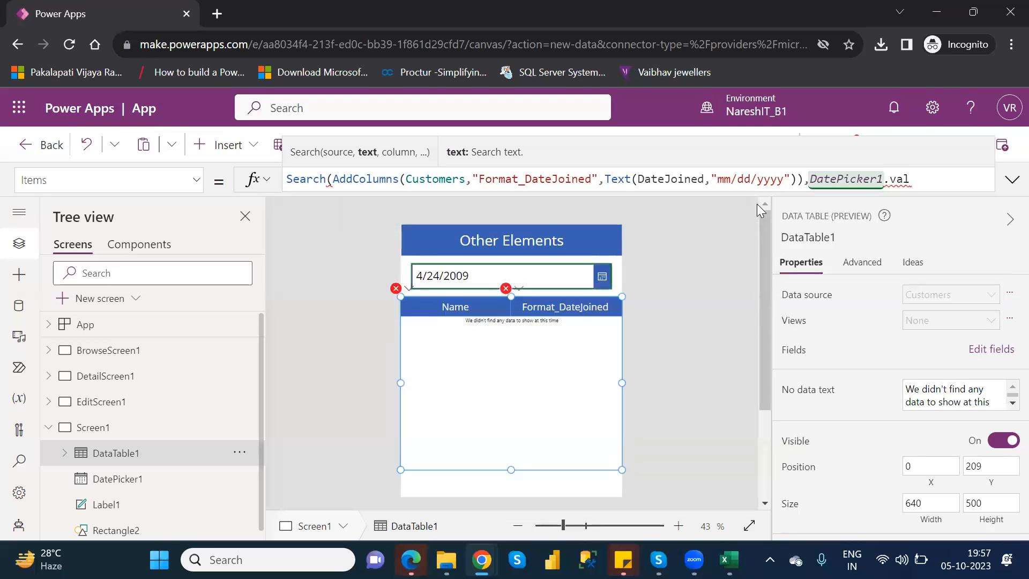
{"action": "key", "text": "Home"}
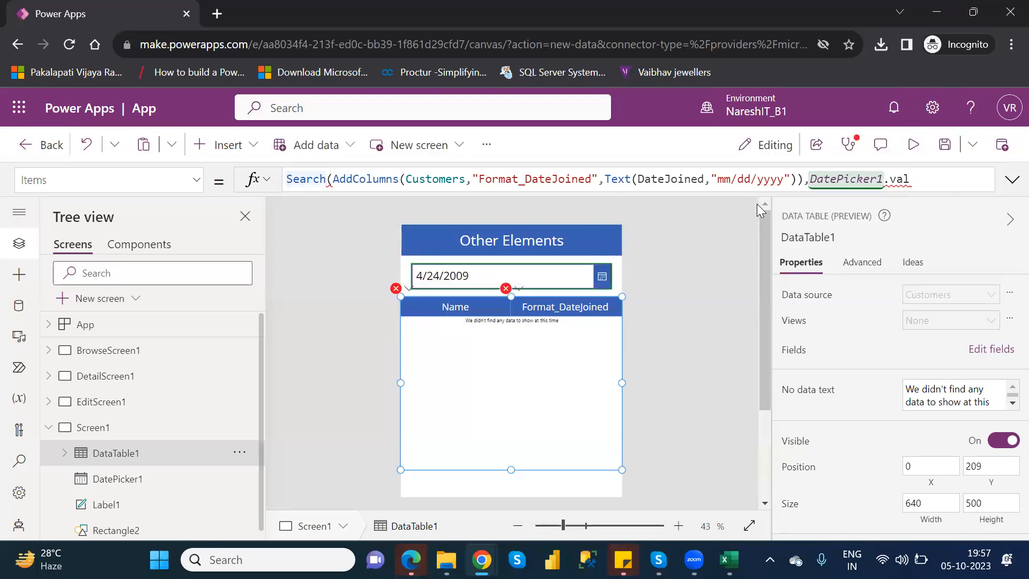
{"action": "left_click", "coordinate": [922, 178]}
{"action": "key", "text": "BackSpace"}
{"action": "key", "text": "BackSpace"}
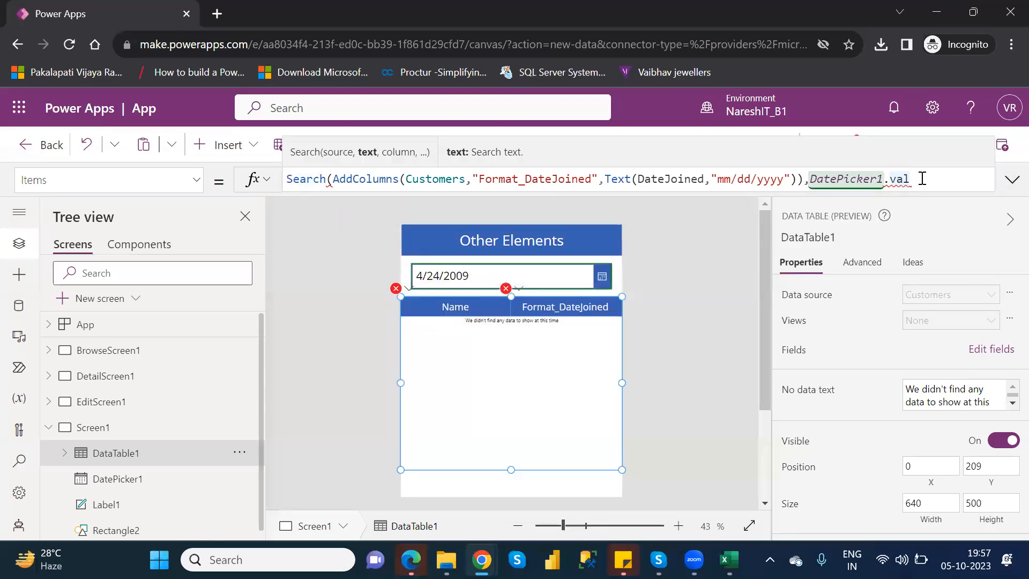
{"action": "key", "text": "BackSpace"}
{"action": "type", "text": "se"}
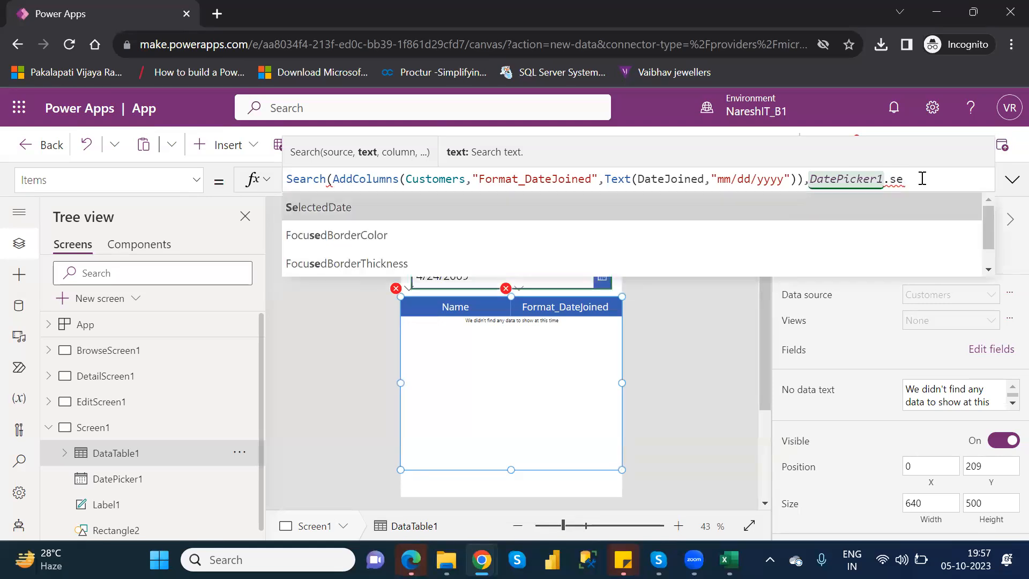
{"action": "key", "text": "Tab"}
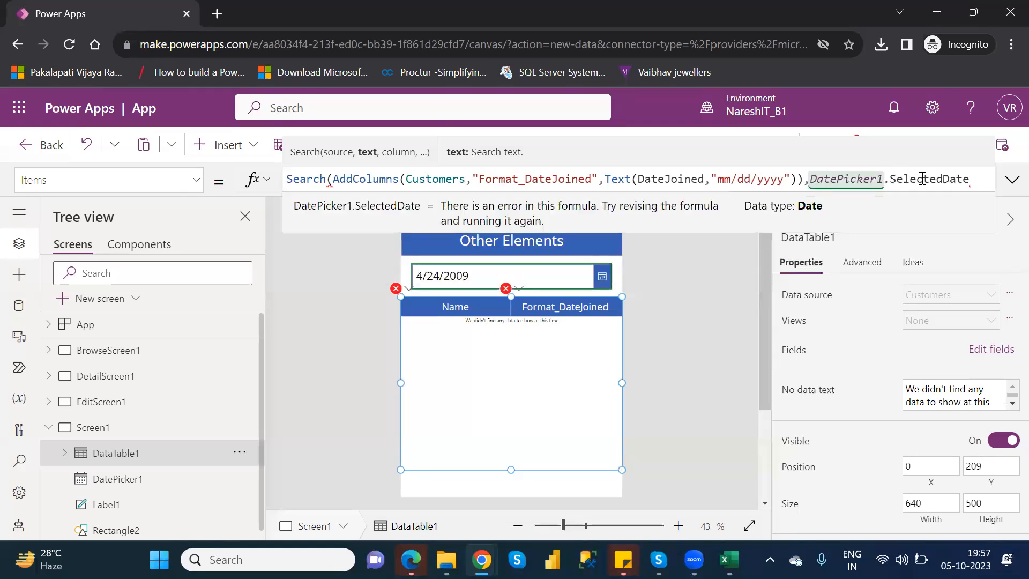
Set "Format_DateJoined" as the column to search and close the Search formula with a parenthesis
{"action": "type", "text": ","}
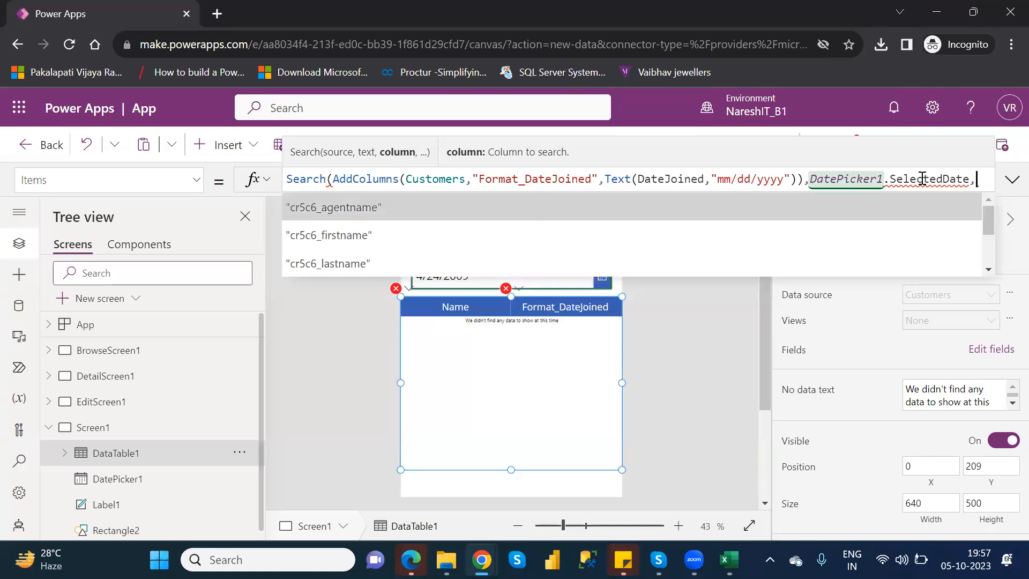
{"action": "key", "text": "Down"}
{"action": "key", "text": "Down"}
{"action": "key", "text": "Down"}
{"action": "key", "text": "Down"}
{"action": "key", "text": "Down"}
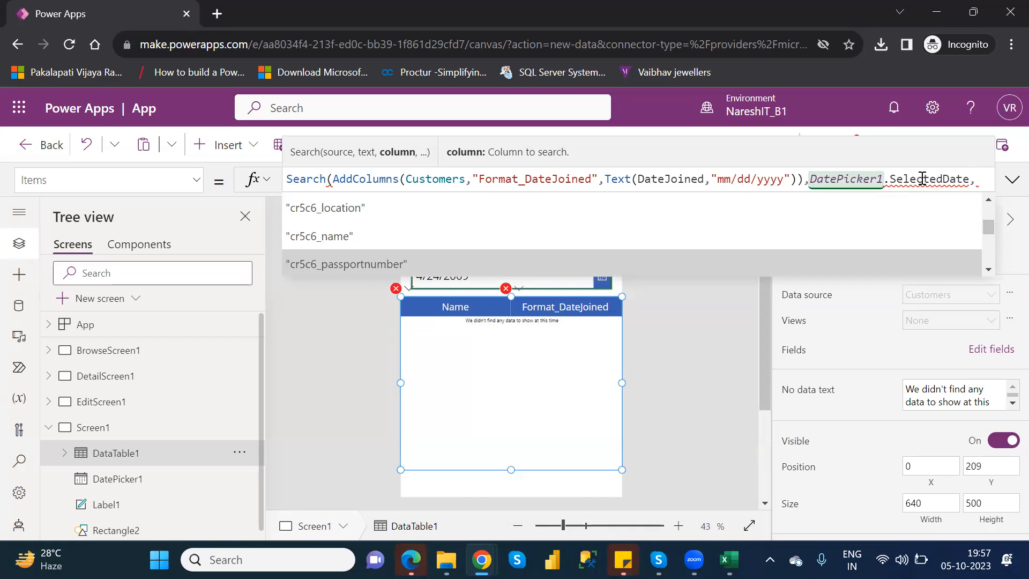
{"action": "key", "text": "Up"}
{"action": "key", "text": "Up"}
{"action": "key", "text": "Up"}
{"action": "key", "text": "Up"}
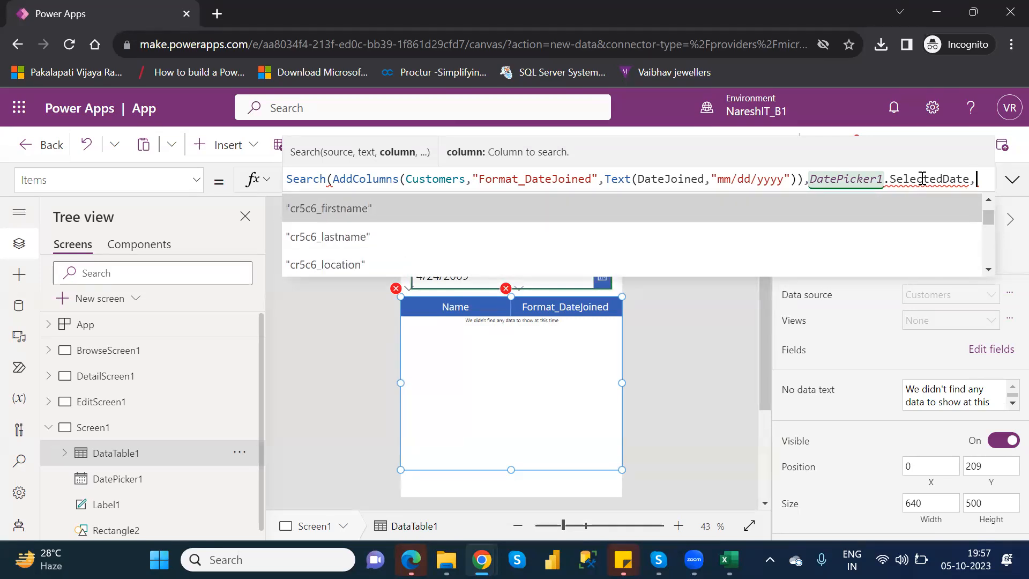
{"action": "key", "text": "Down"}
{"action": "key", "text": "Down"}
{"action": "key", "text": "Down"}
{"action": "key", "text": "Down"}
{"action": "key", "text": "Down"}
{"action": "key", "text": "Down"}
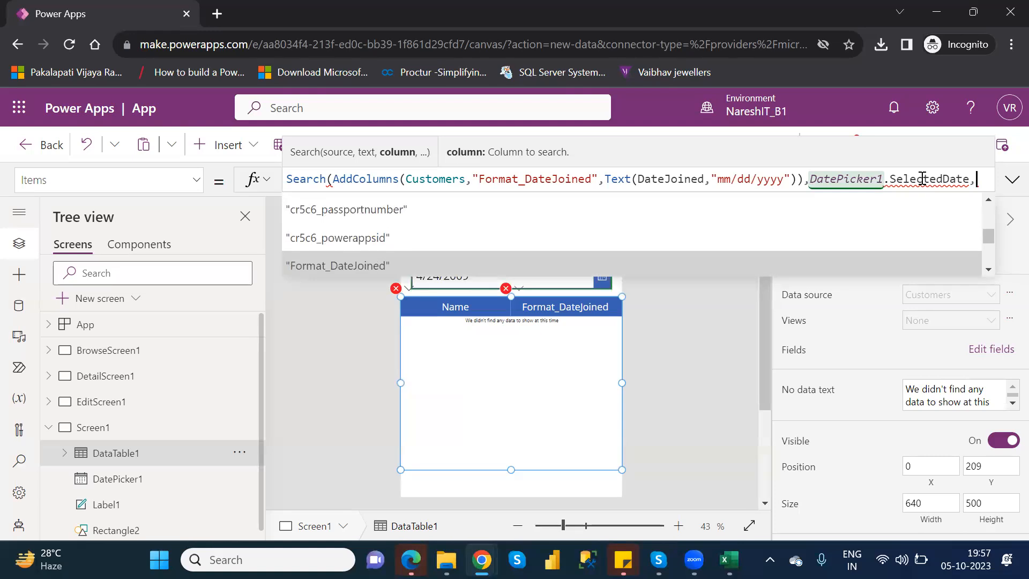
{"action": "key", "text": "Tab"}
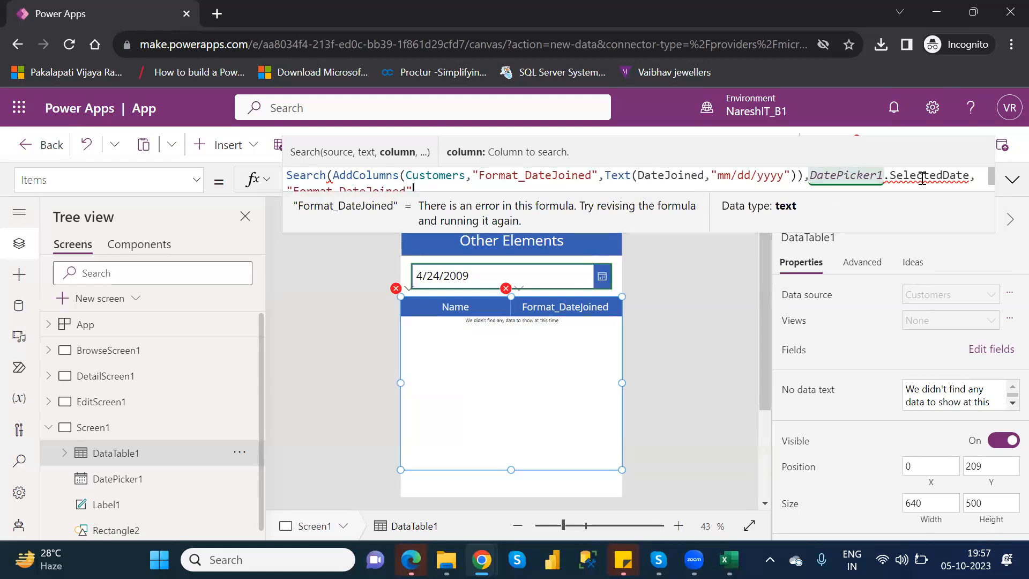
{"action": "type", "text": ")"}
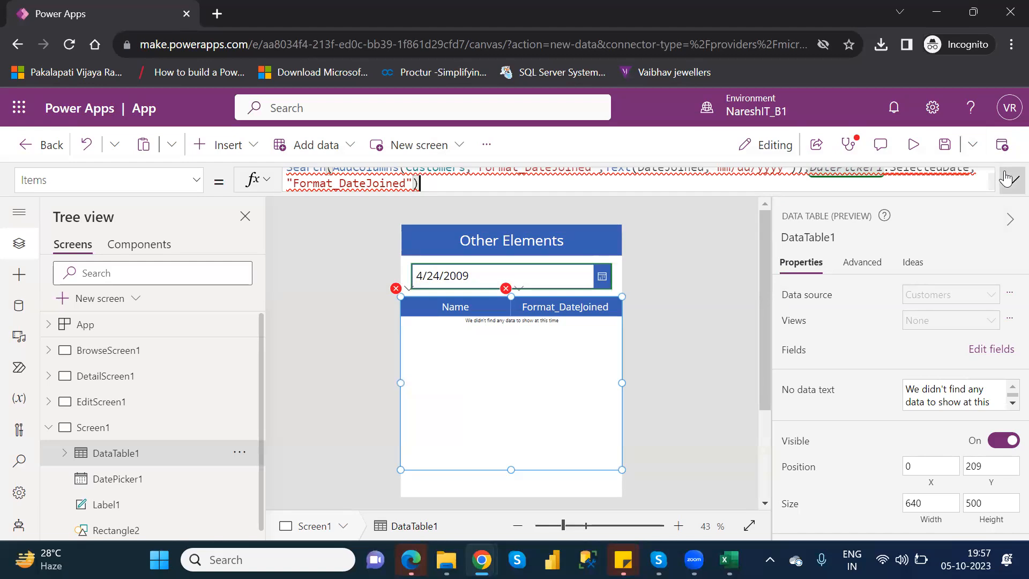
{"action": "left_click", "coordinate": [1008, 181]}
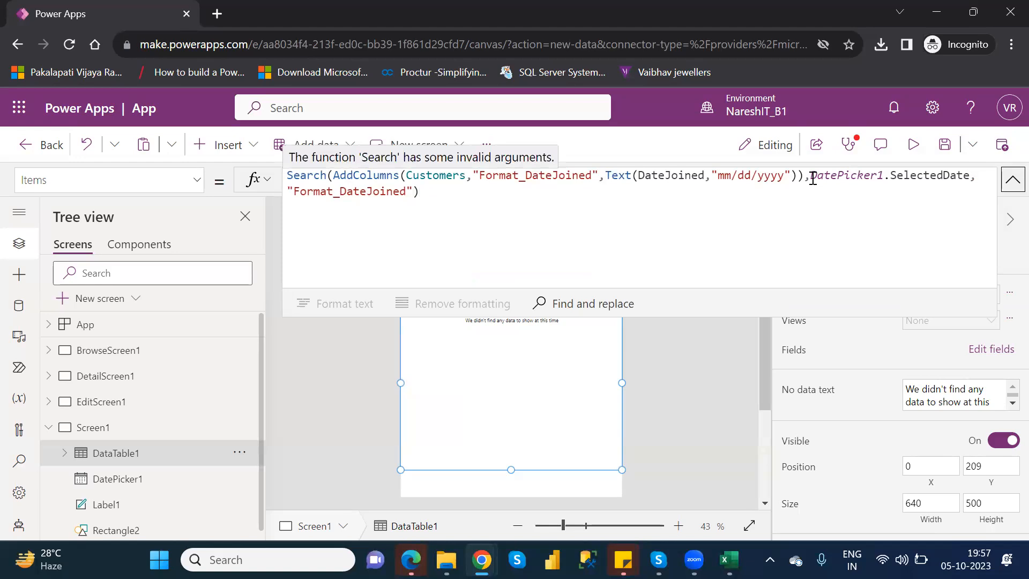
{"action": "double_click", "coordinate": [813, 179]}
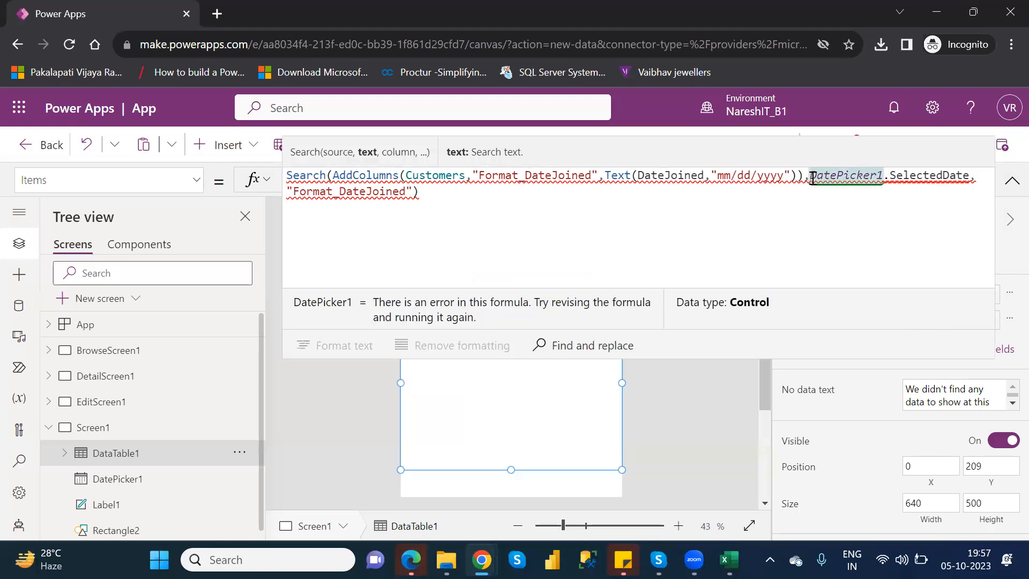
{"action": "type", "text": ","}
{"action": "key", "text": "Left"}
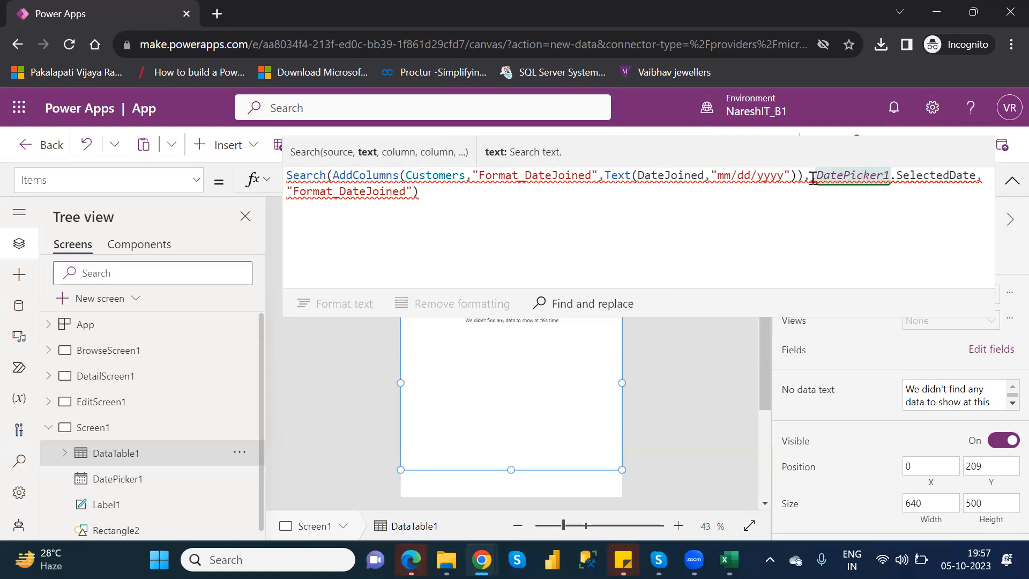
{"action": "type", "text": "\"\","}
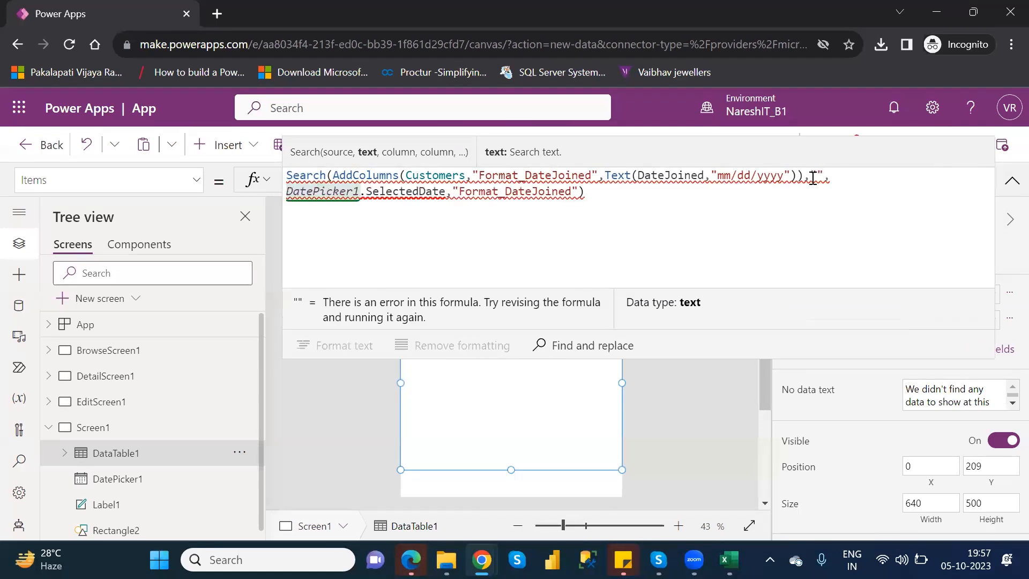
{"action": "key", "text": "Left"}
{"action": "key", "text": "BackSpace"}
{"action": "key", "text": "BackSpace"}
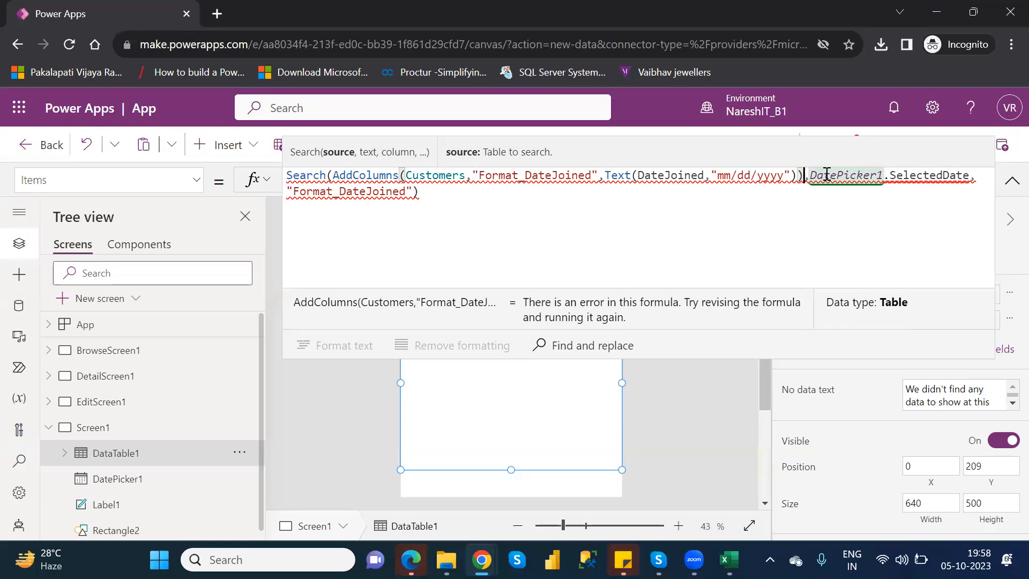
{"action": "double_click", "coordinate": [618, 175]}
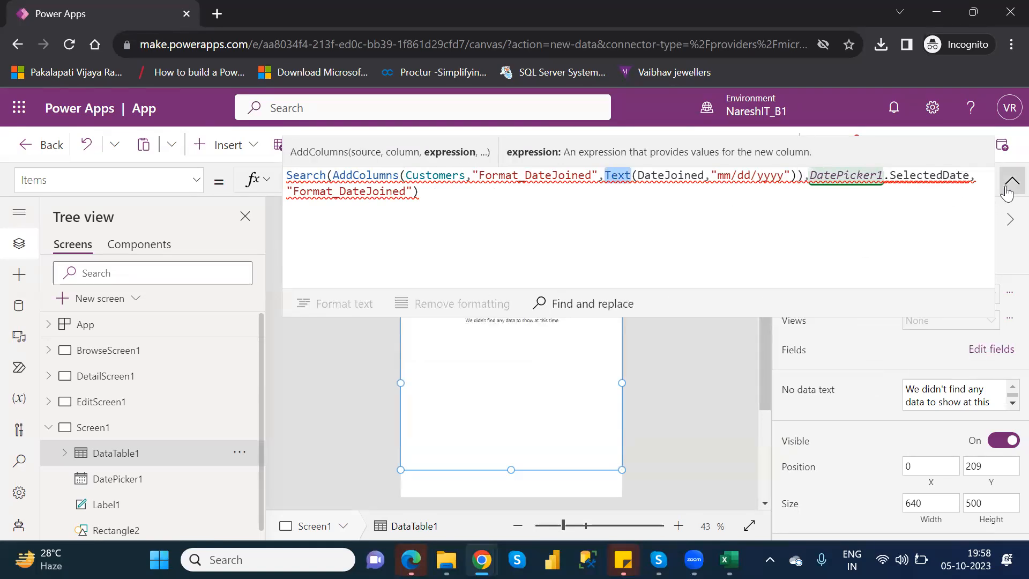
{"action": "left_click", "coordinate": [1013, 181]}
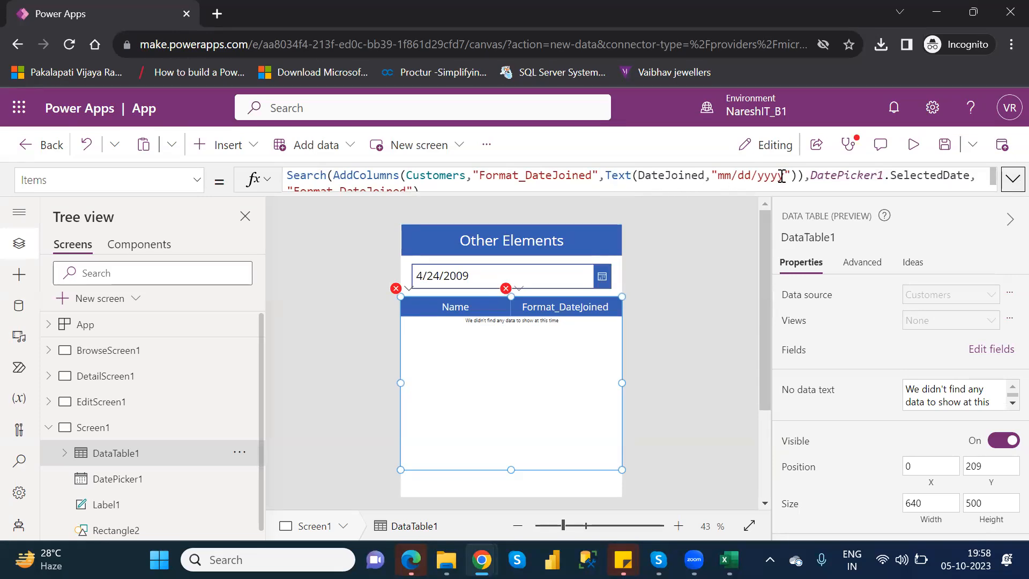
{"action": "left_click", "coordinate": [800, 175]}
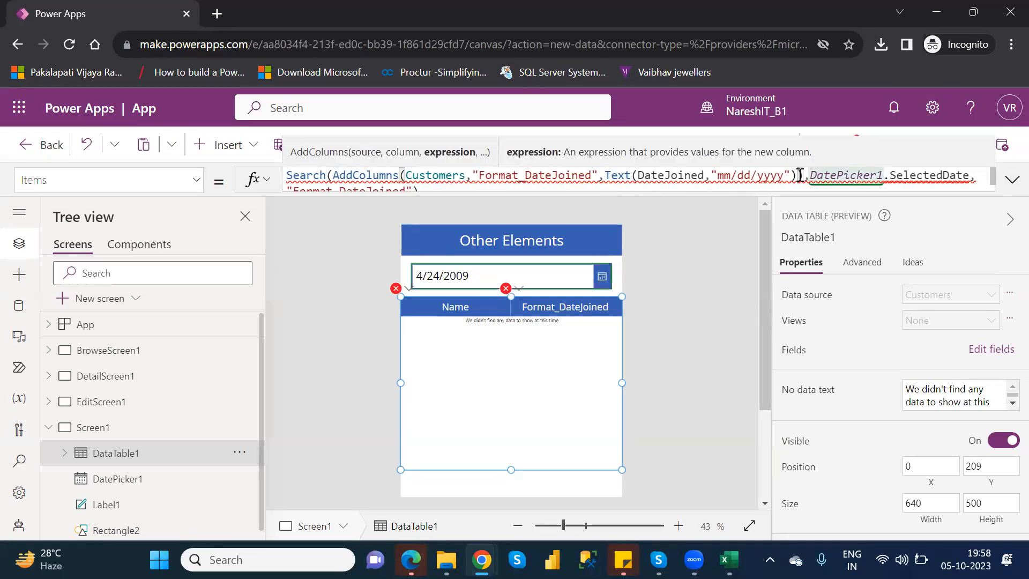
Correct the closing parentheses and comma between the AddColumns expression and the DatePicker1 search text in the Search formula
{"action": "type", "text": ")"}
{"action": "key", "text": "Delete"}
{"action": "key", "text": "Delete"}
{"action": "key", "text": "Left"}
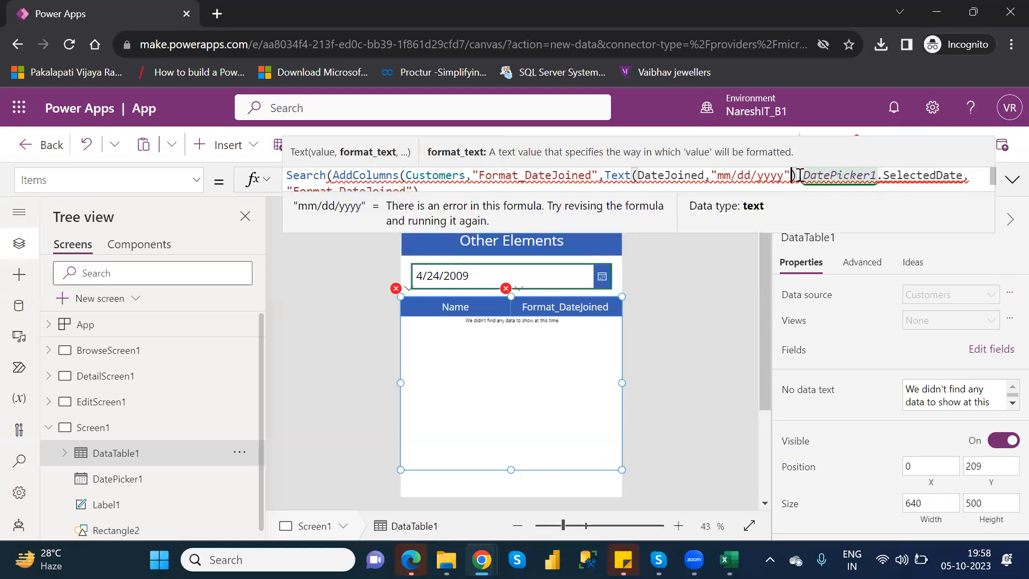
{"action": "key", "text": "Right"}
{"action": "type", "text": "),"}
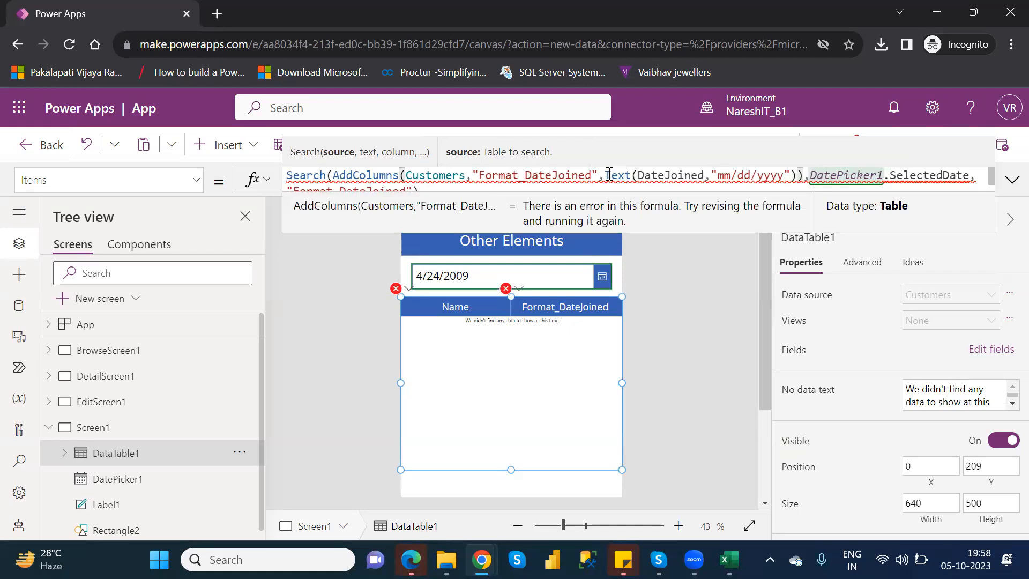
Remove SelectedDate from the DatePicker1 reference, browse the date picker's other properties, and choose SelectedDate again
{"action": "left_click_drag", "start_coordinate": [606, 176], "coordinate": [800, 177]}
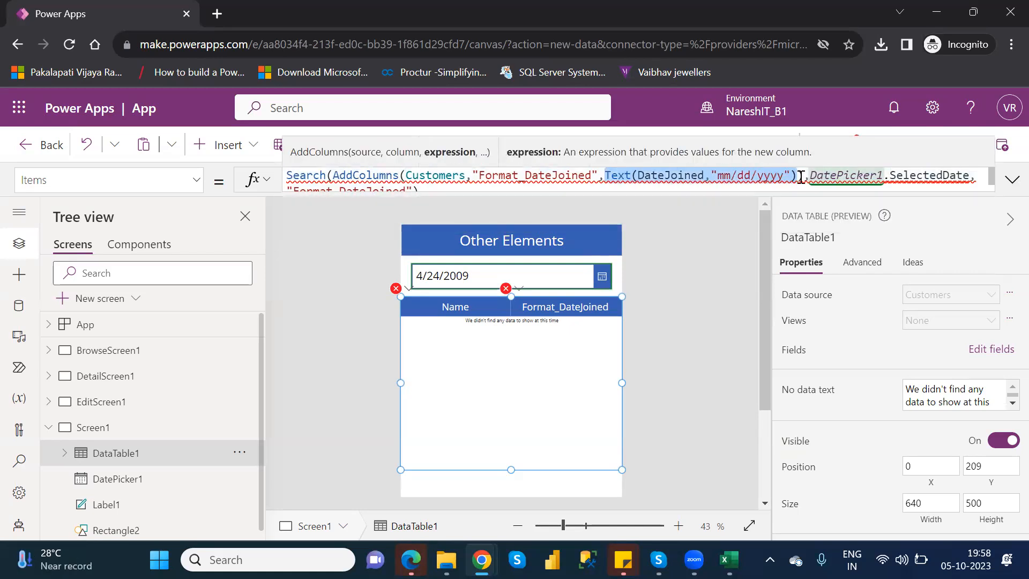
{"action": "double_click", "coordinate": [935, 177]}
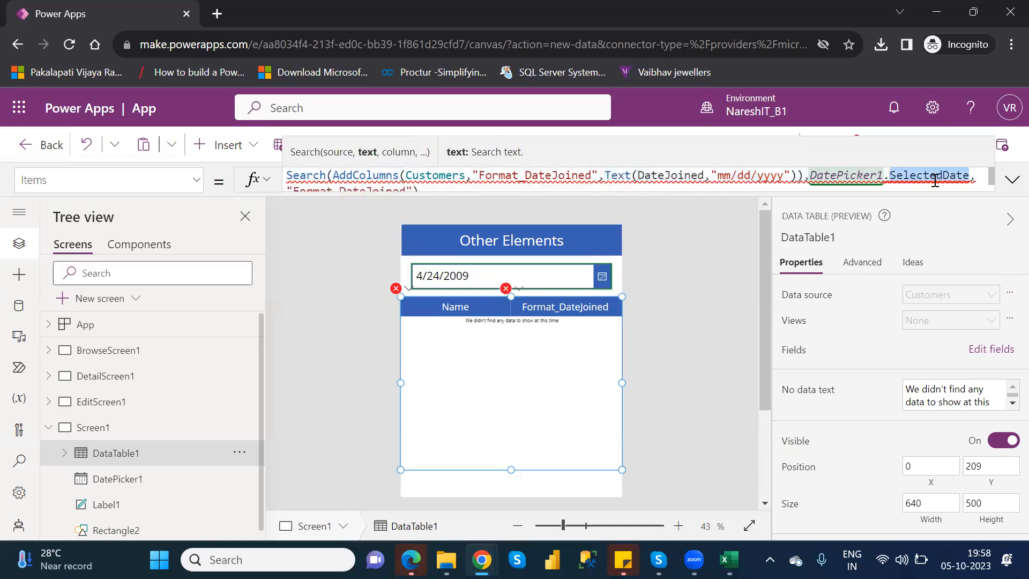
{"action": "key", "text": "BackSpace"}
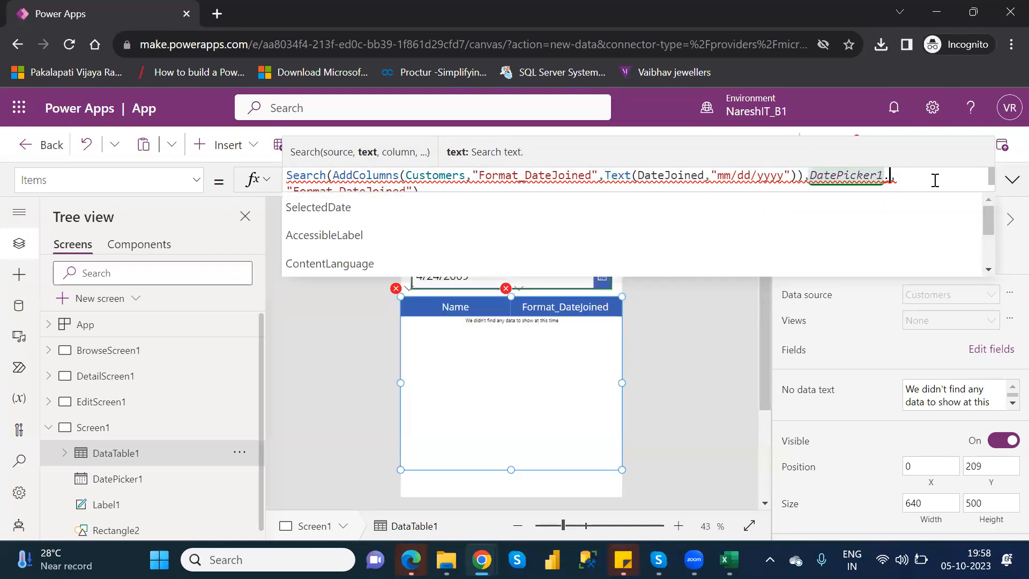
{"action": "key", "text": "BackSpace"}
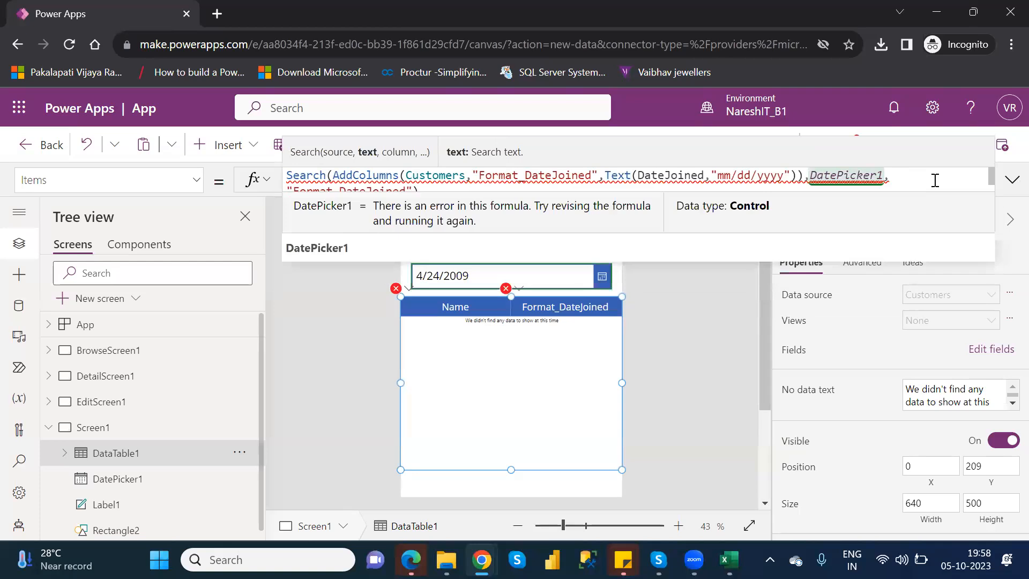
{"action": "type", "text": "."}
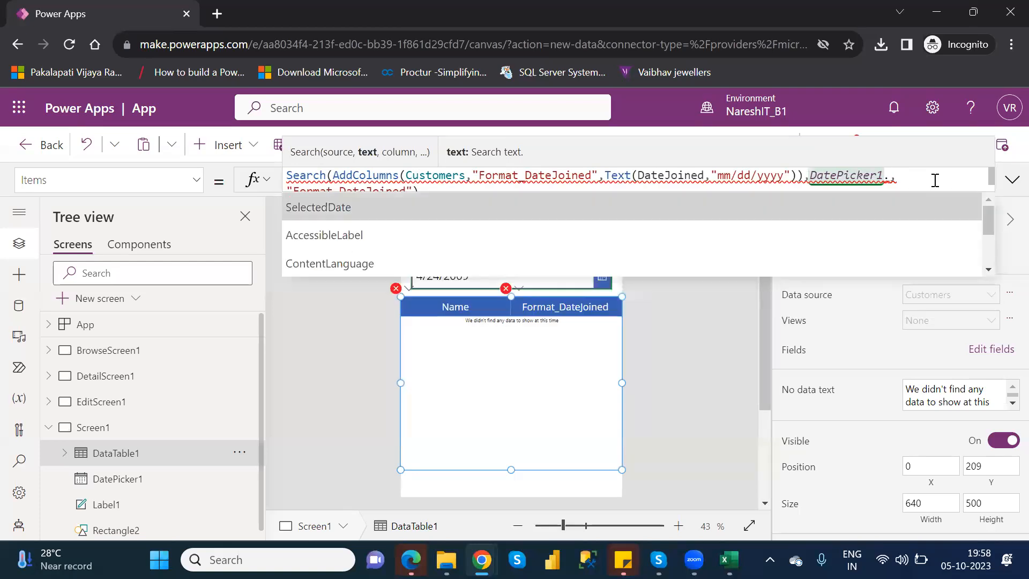
{"action": "key", "text": "Down"}
{"action": "key", "text": "Down"}
{"action": "key", "text": "Down"}
{"action": "key", "text": "Down"}
{"action": "key", "text": "Down"}
{"action": "key", "text": "Down"}
{"action": "key", "text": "Down"}
{"action": "key", "text": "Down"}
{"action": "key", "text": "Down"}
{"action": "key", "text": "Down"}
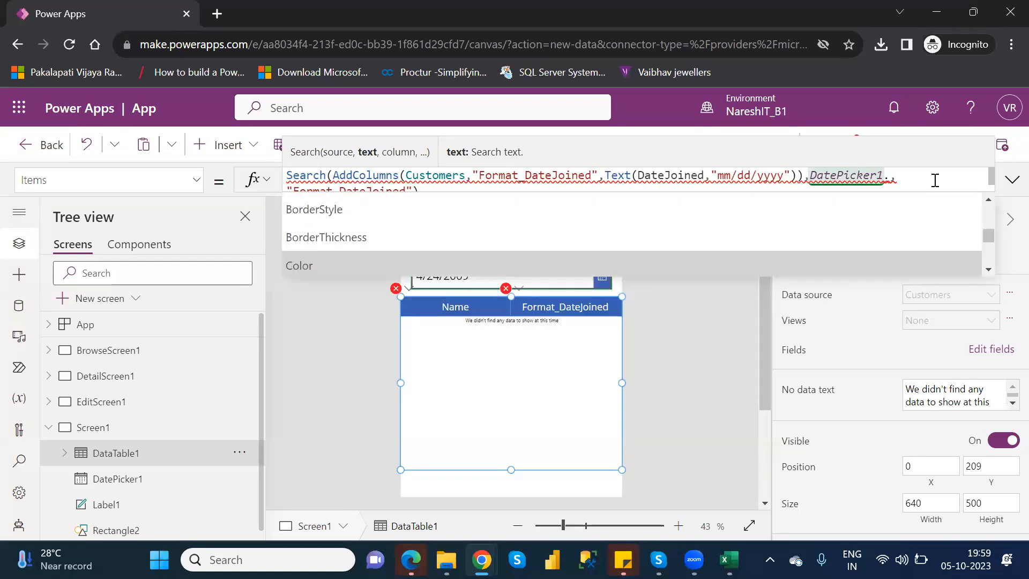
{"action": "key", "text": "Down"}
{"action": "key", "text": "Down"}
{"action": "key", "text": "Up"}
{"action": "key", "text": "Up"}
{"action": "key", "text": "Up"}
{"action": "key", "text": "Up"}
{"action": "key", "text": "Up"}
{"action": "key", "text": "Up"}
{"action": "key", "text": "Up"}
{"action": "key", "text": "Up"}
{"action": "key", "text": "Up"}
{"action": "key", "text": "Up"}
{"action": "key", "text": "Up"}
{"action": "key", "text": "Up"}
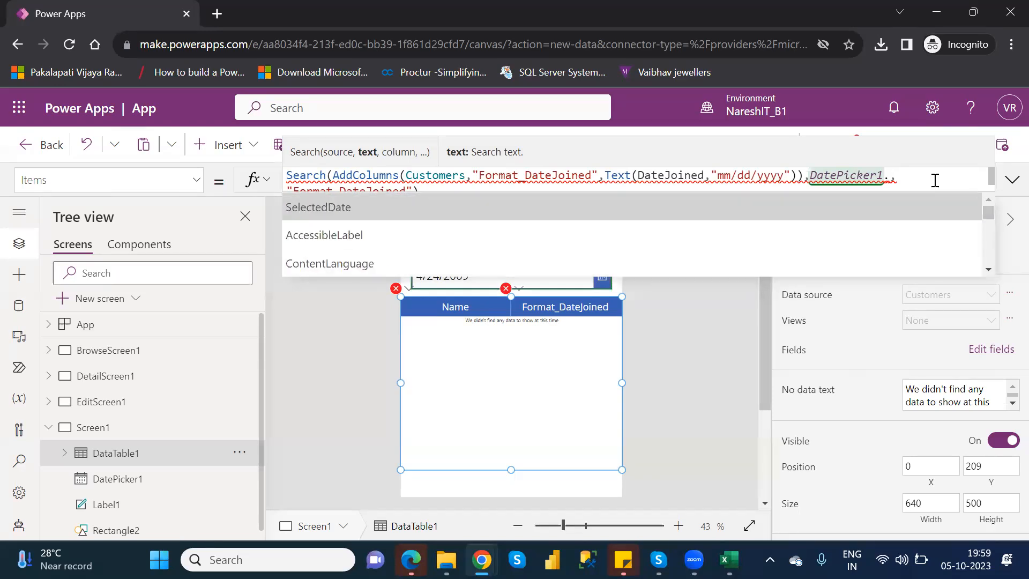
{"action": "key", "text": "Tab"}
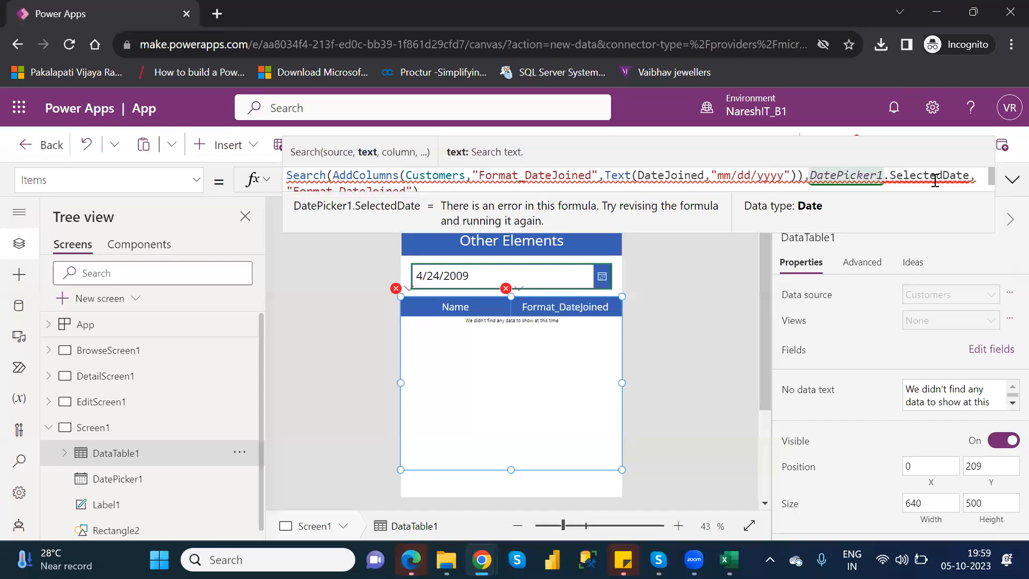
Delete the "Format_DateJoined" column argument from the end of the Search formula
{"action": "key", "text": "Down"}
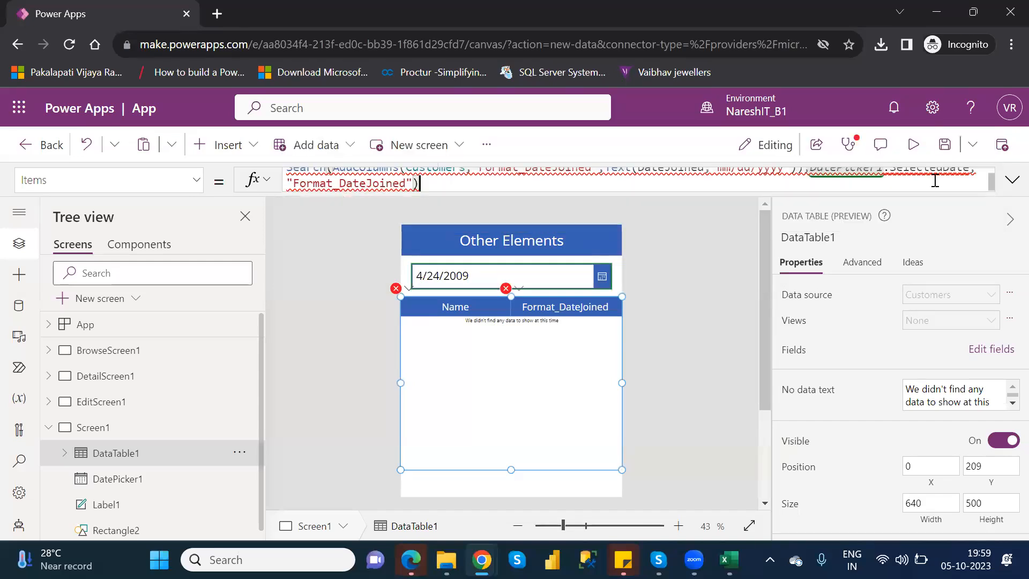
{"action": "key", "text": "Left"}
{"action": "key", "text": "BackSpace"}
{"action": "key", "text": "BackSpace"}
{"action": "key", "text": "BackSpace"}
{"action": "key", "text": "BackSpace"}
{"action": "key", "text": "BackSpace"}
{"action": "key", "text": "BackSpace"}
{"action": "key", "text": "BackSpace"}
{"action": "key", "text": "BackSpace"}
{"action": "key", "text": "BackSpace"}
{"action": "key", "text": "BackSpace"}
{"action": "key", "text": "BackSpace"}
{"action": "key", "text": "BackSpace"}
{"action": "key", "text": "BackSpace"}
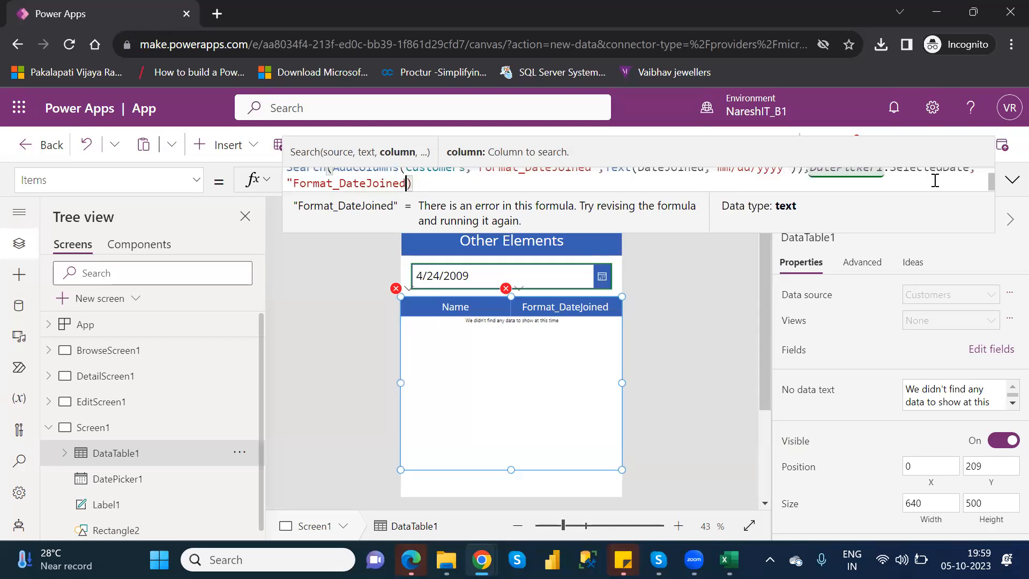
{"action": "key", "text": "BackSpace"}
{"action": "key", "text": "BackSpace"}
{"action": "key", "text": "BackSpace"}
{"action": "key", "text": "BackSpace"}
{"action": "key", "text": "BackSpace"}
{"action": "key", "text": "BackSpace"}
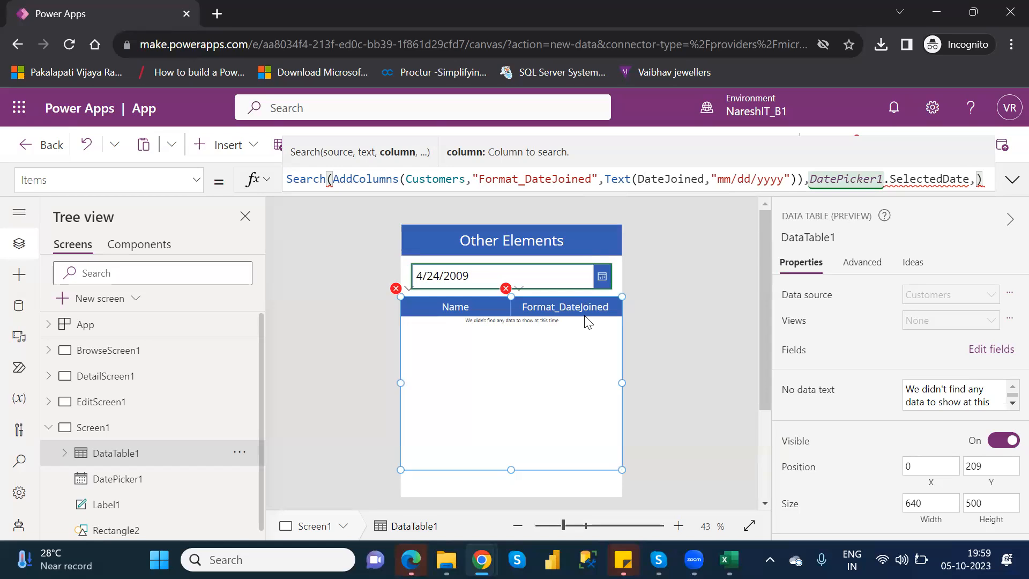
Remove the custom Format_DateJoined field from DataTable1 and close the field list
{"action": "left_click", "coordinate": [981, 356]}
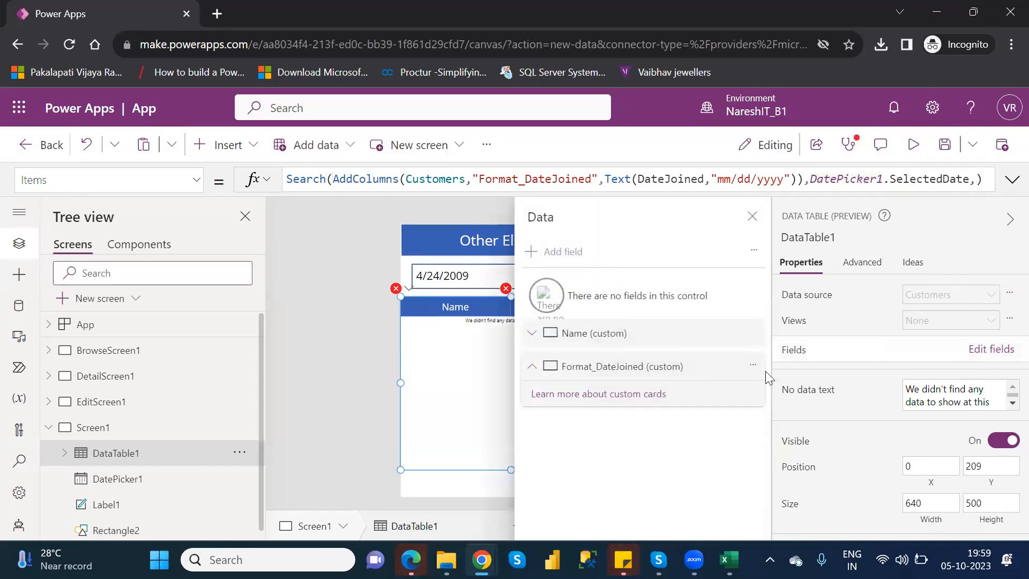
{"action": "left_click", "coordinate": [753, 365]}
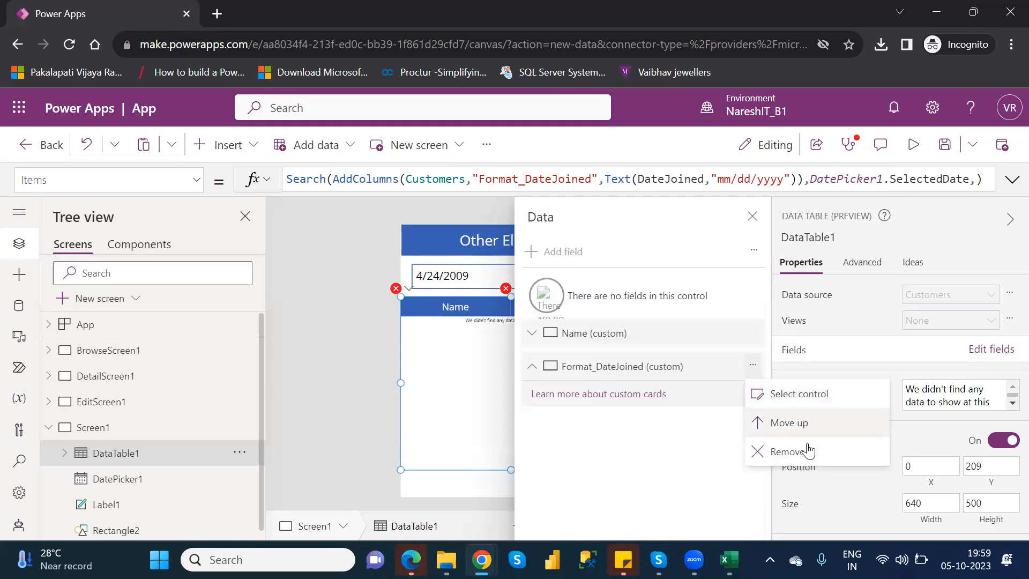
{"action": "left_click", "coordinate": [808, 451]}
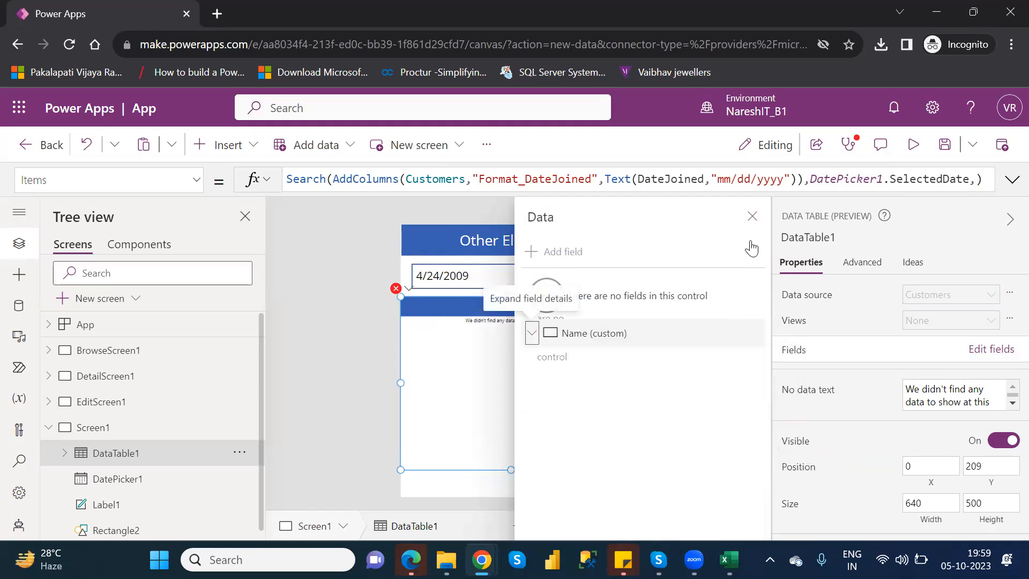
{"action": "left_click", "coordinate": [752, 216]}
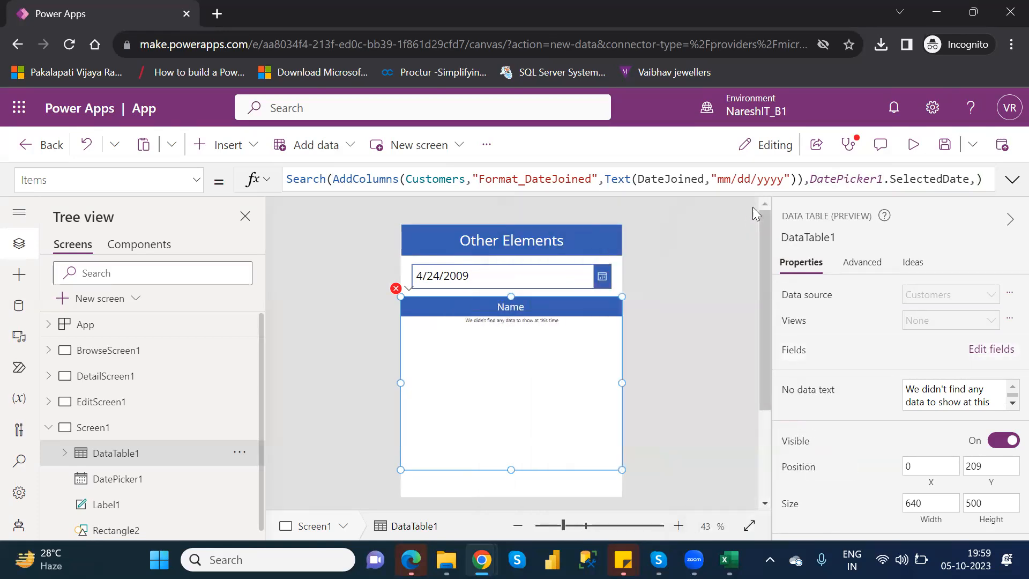
Strip the AddColumns function and its column arguments from the Search formula, leaving Customers as the source
{"action": "left_click", "coordinate": [805, 177]}
{"action": "left_click_drag", "start_coordinate": [805, 177], "coordinate": [471, 180]}
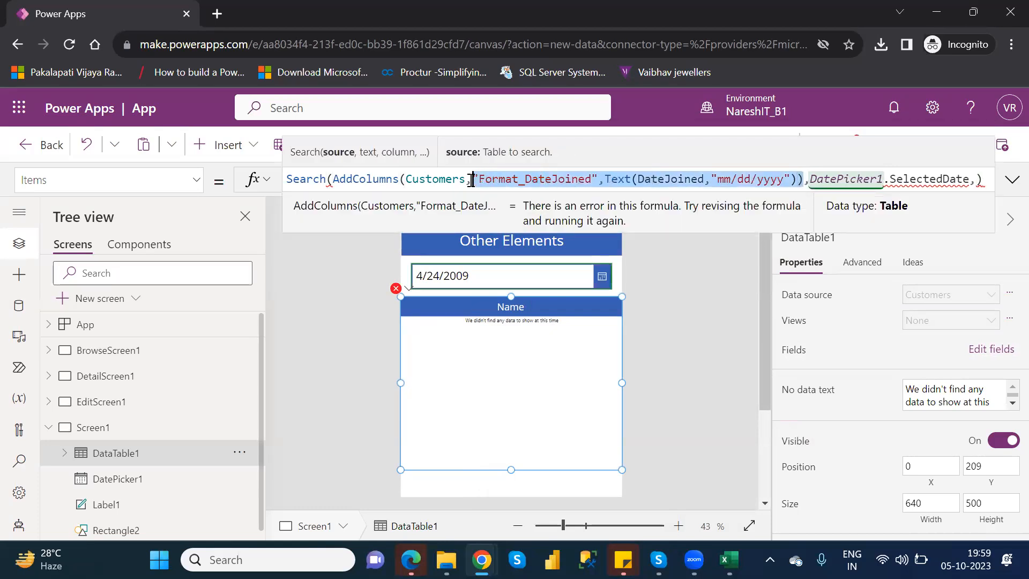
{"action": "key", "text": "BackSpace"}
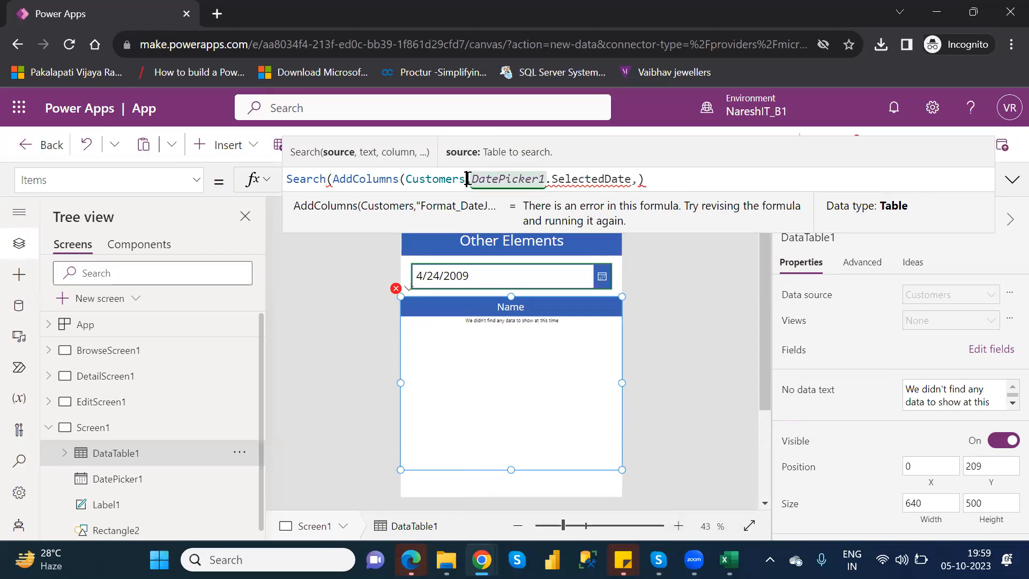
{"action": "left_click_drag", "start_coordinate": [405, 178], "coordinate": [334, 179]}
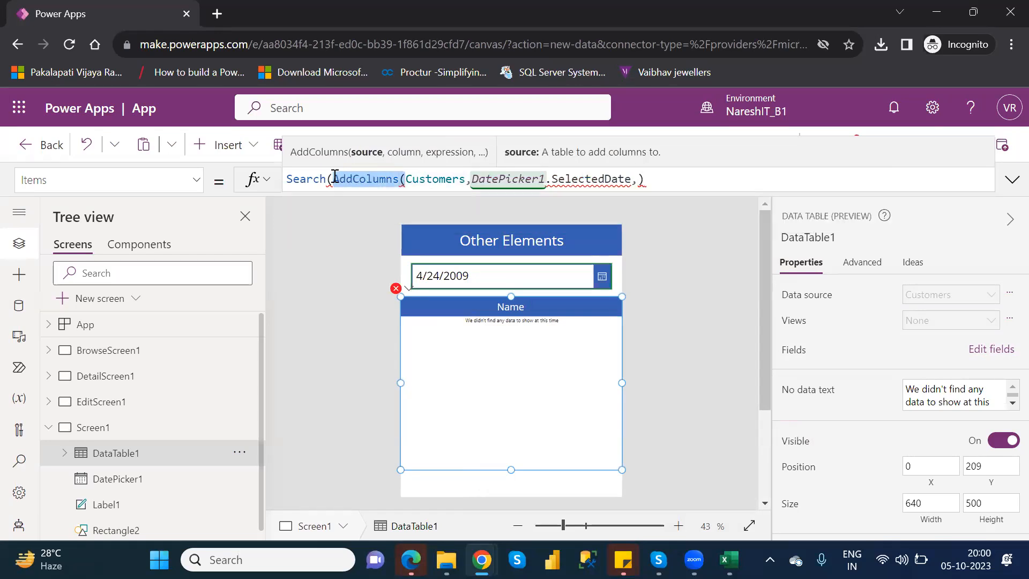
{"action": "key", "text": "BackSpace"}
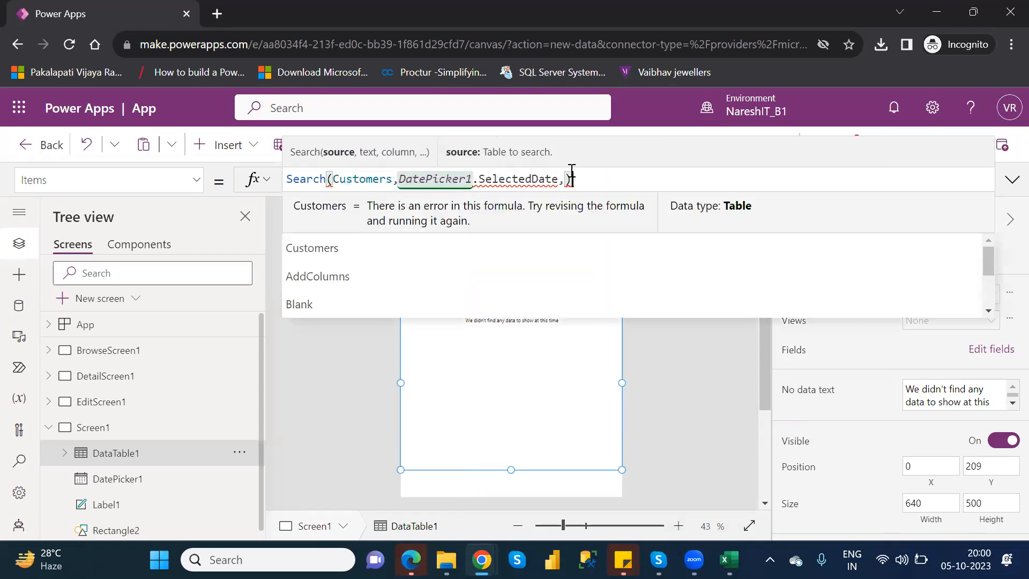
Replace the whole Items formula of DataTable1 with the Customers table
{"action": "left_click_drag", "start_coordinate": [572, 179], "coordinate": [291, 178]}
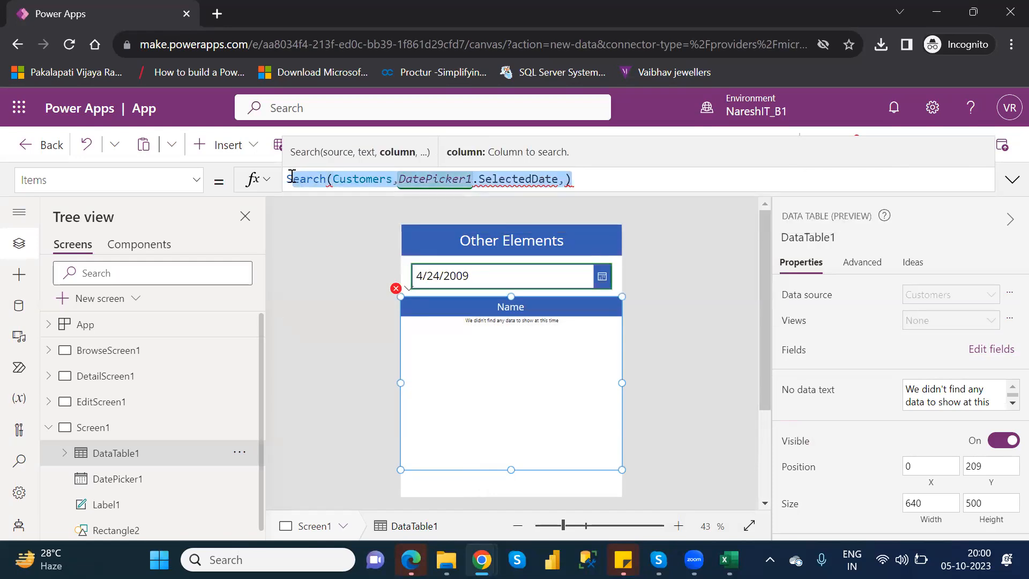
{"action": "key", "text": "BackSpace"}
{"action": "type", "text": "custo"}
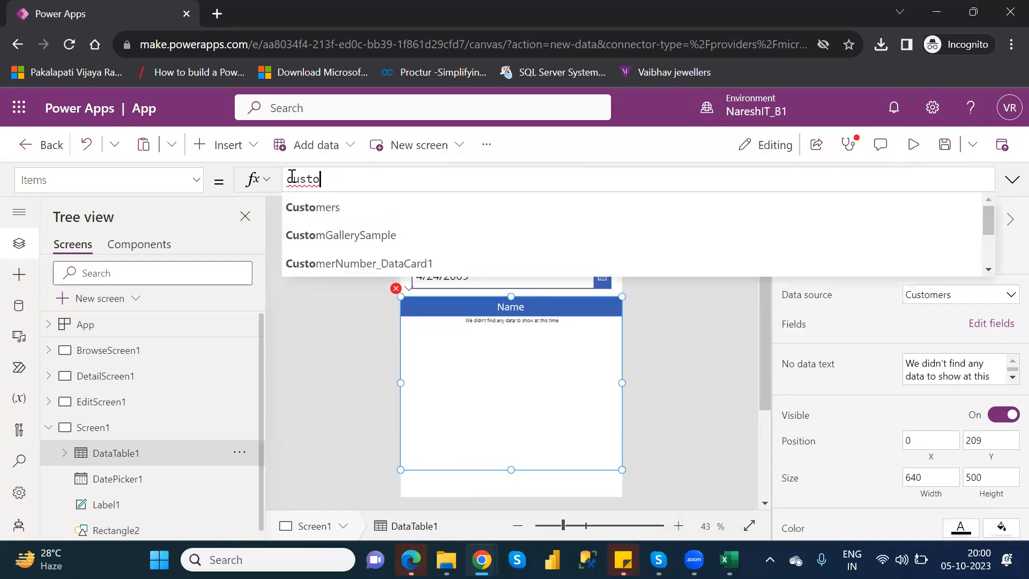
{"action": "key", "text": "Down"}
{"action": "key", "text": "Return"}
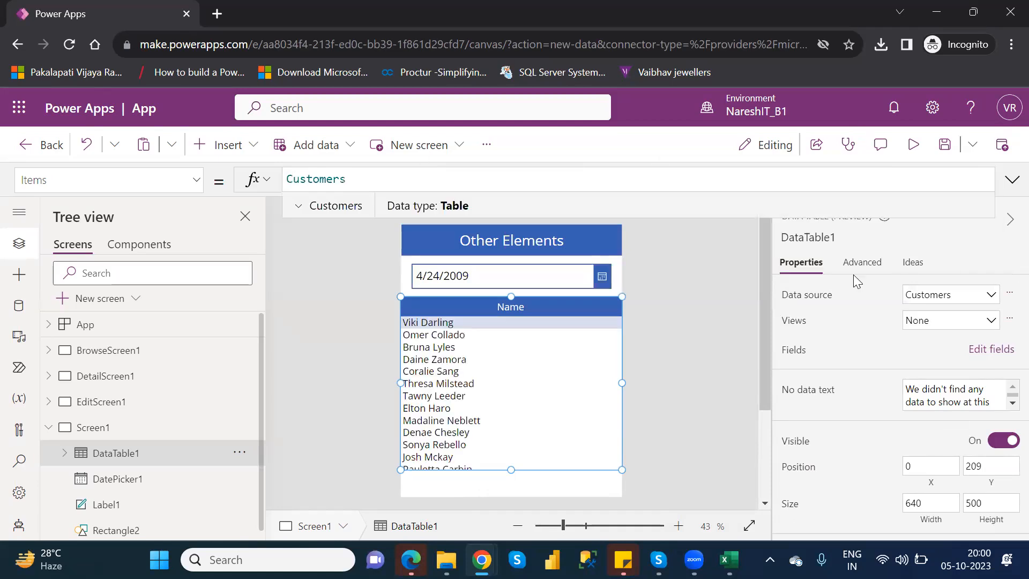
Add the DateJoined field to DataTable1 alongside Name and close the field list
{"action": "left_click", "coordinate": [982, 351]}
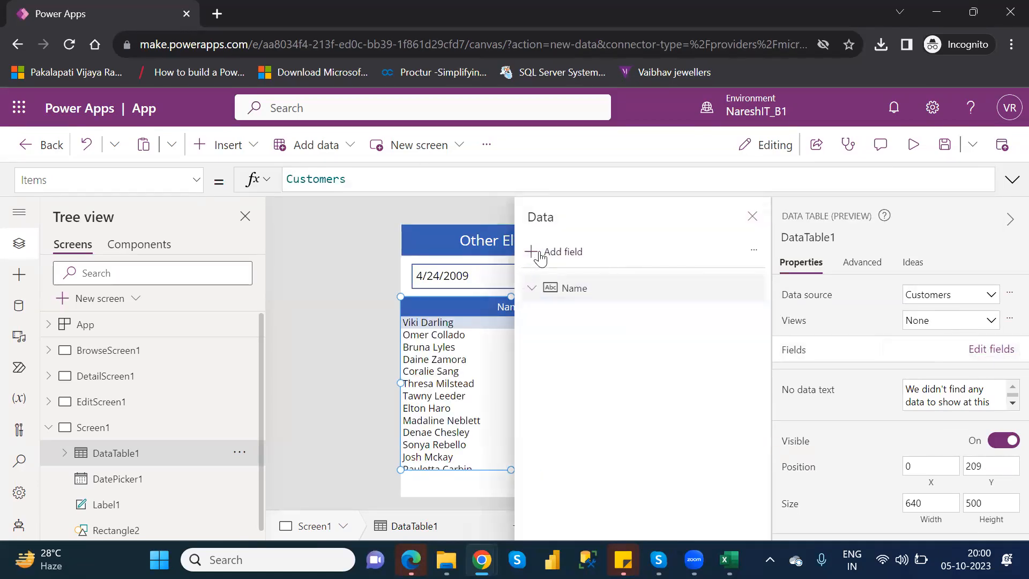
{"action": "left_click", "coordinate": [540, 256]}
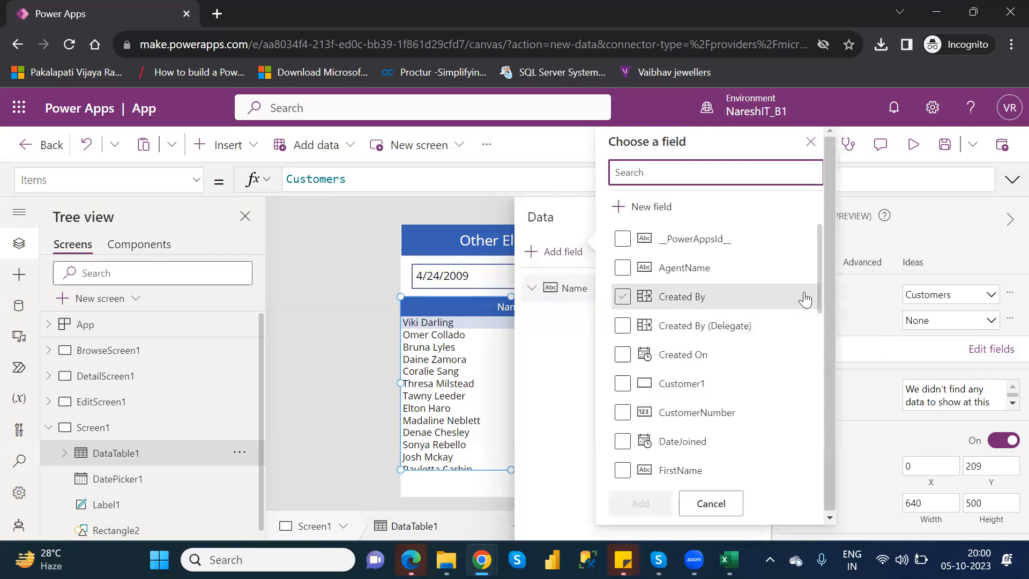
{"action": "left_click_drag", "start_coordinate": [821, 301], "coordinate": [877, 330]}
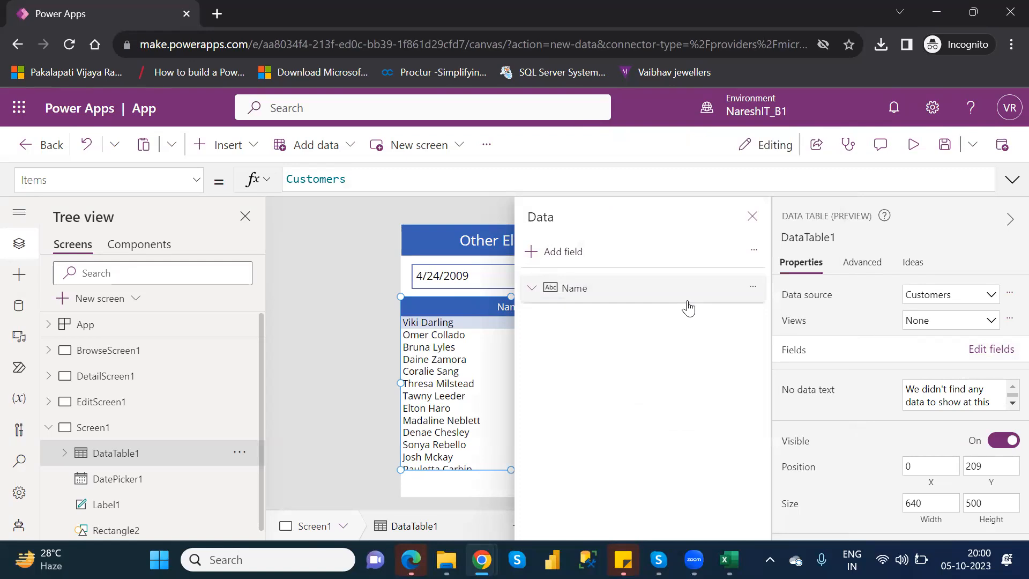
{"action": "left_click", "coordinate": [558, 255]}
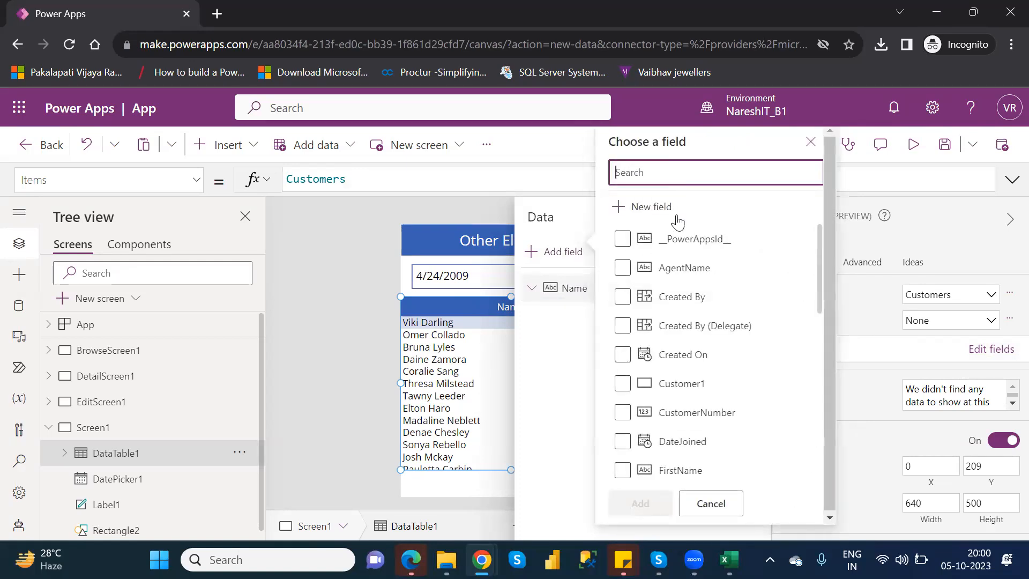
{"action": "type", "text": "dat"}
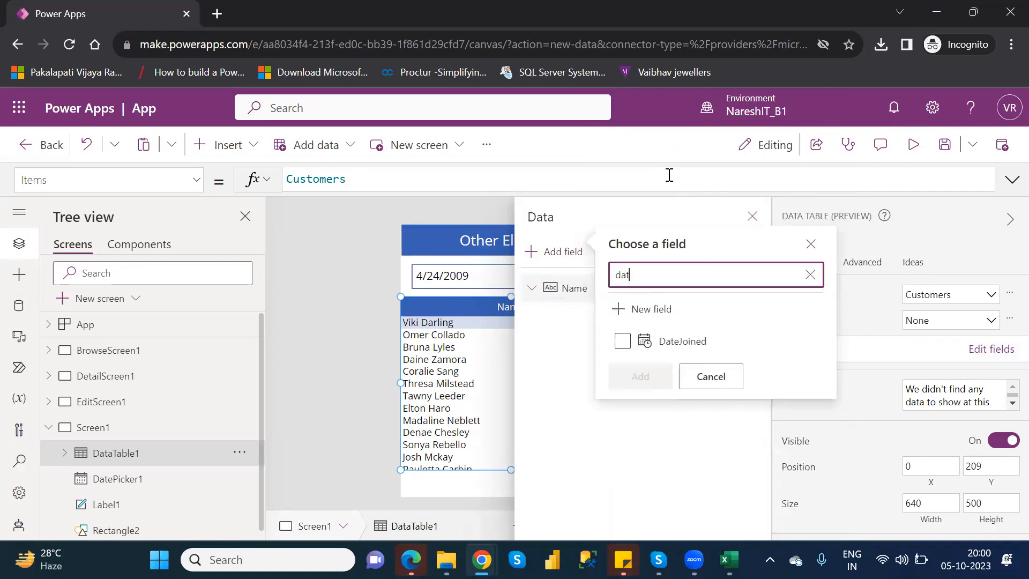
{"action": "left_click", "coordinate": [623, 341]}
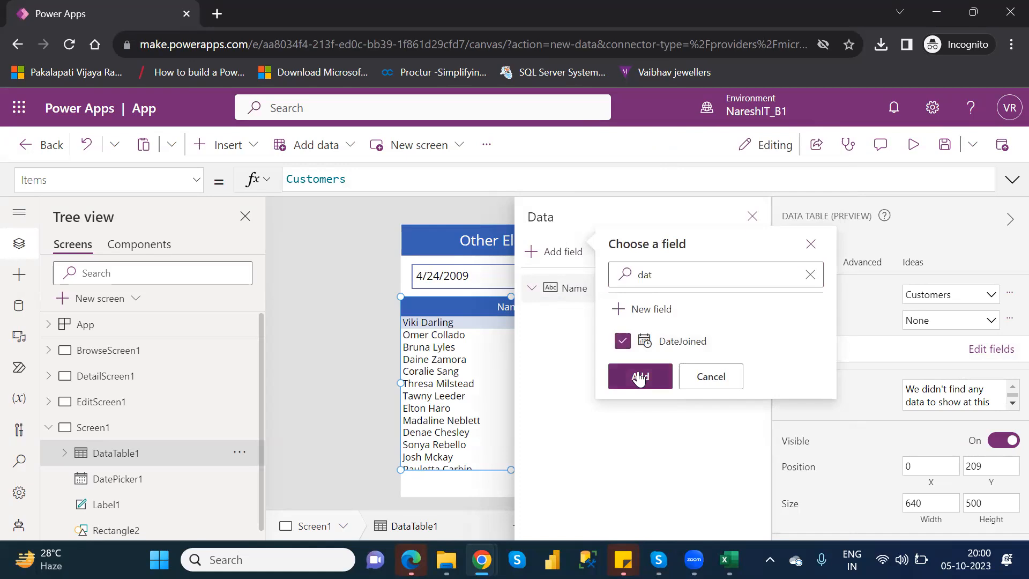
{"action": "left_click", "coordinate": [640, 377]}
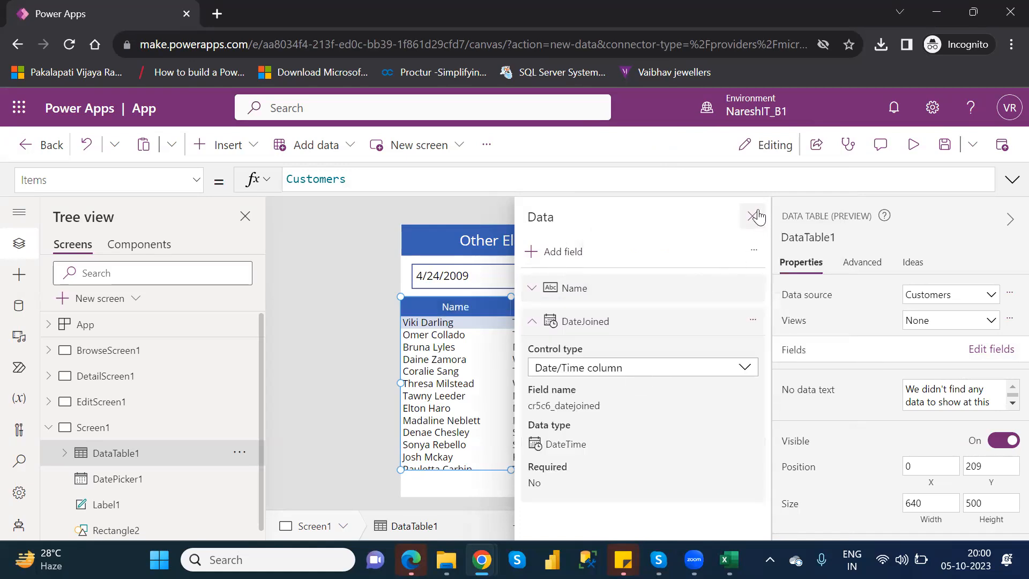
{"action": "left_click", "coordinate": [753, 216]}
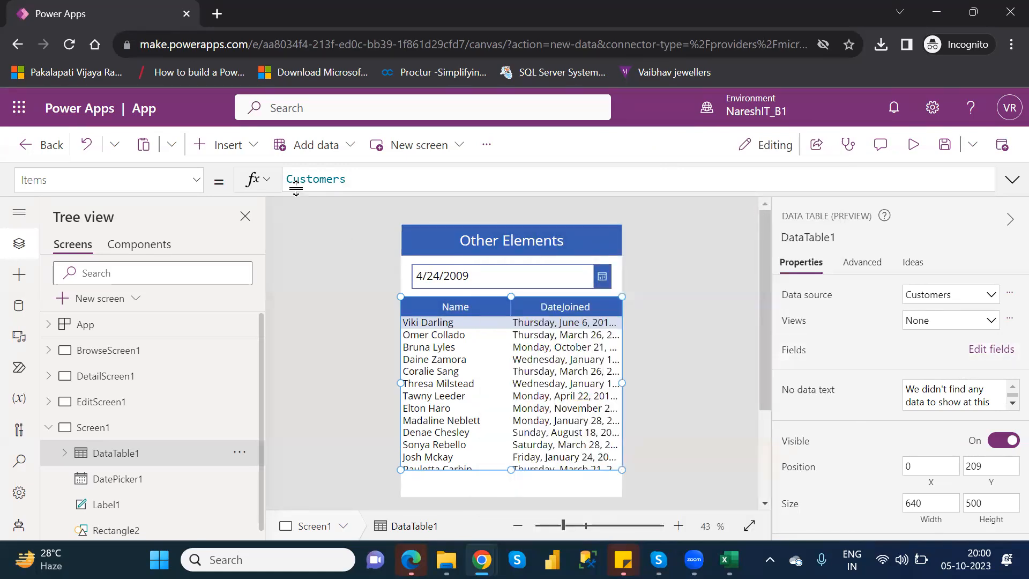
Wrap DataTable1's Customers source in a Search function with DatePicker1.SelectedDate as the search text
{"action": "left_click", "coordinate": [288, 179]}
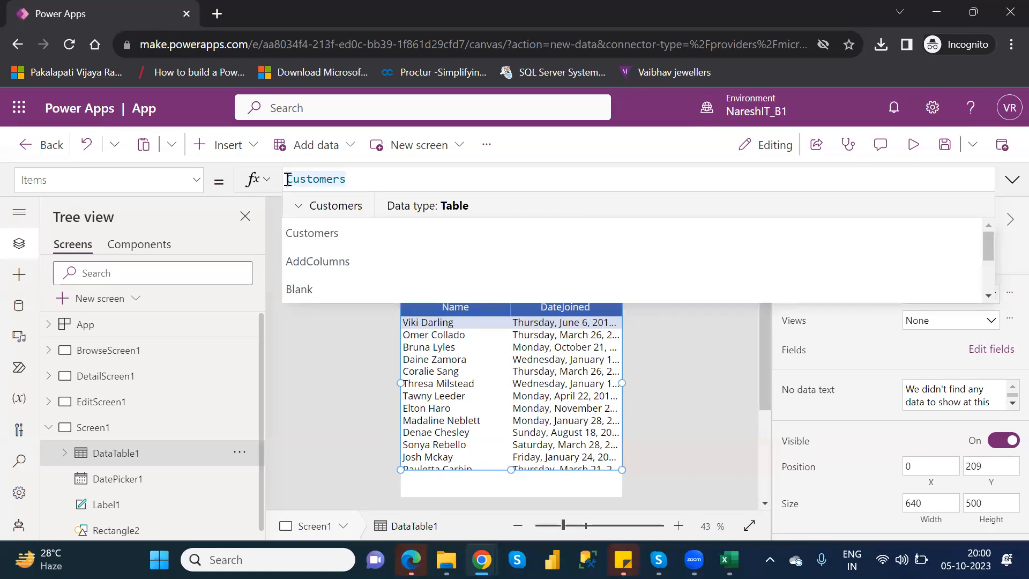
{"action": "type", "text": "Se"}
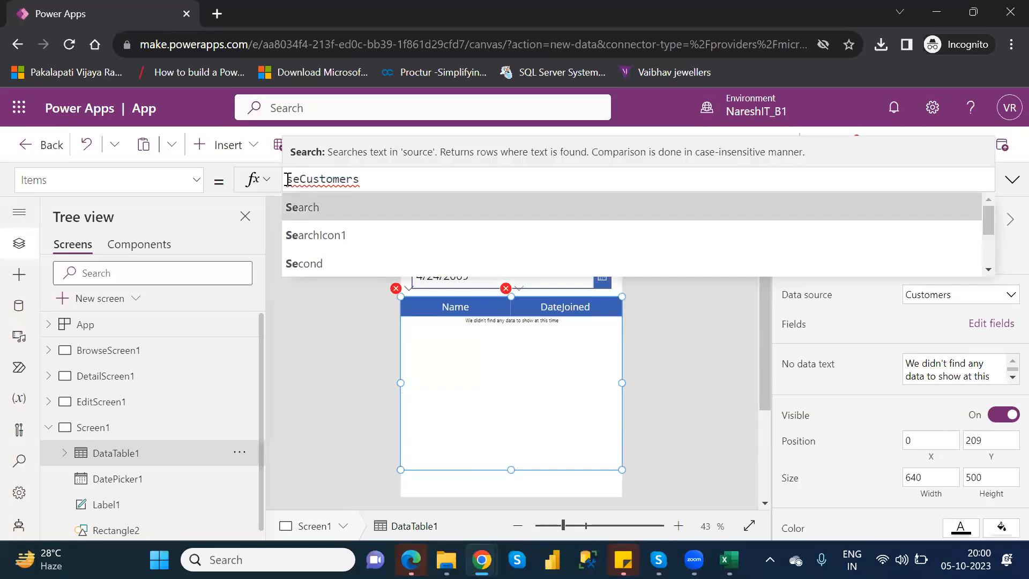
{"action": "key", "text": "Tab"}
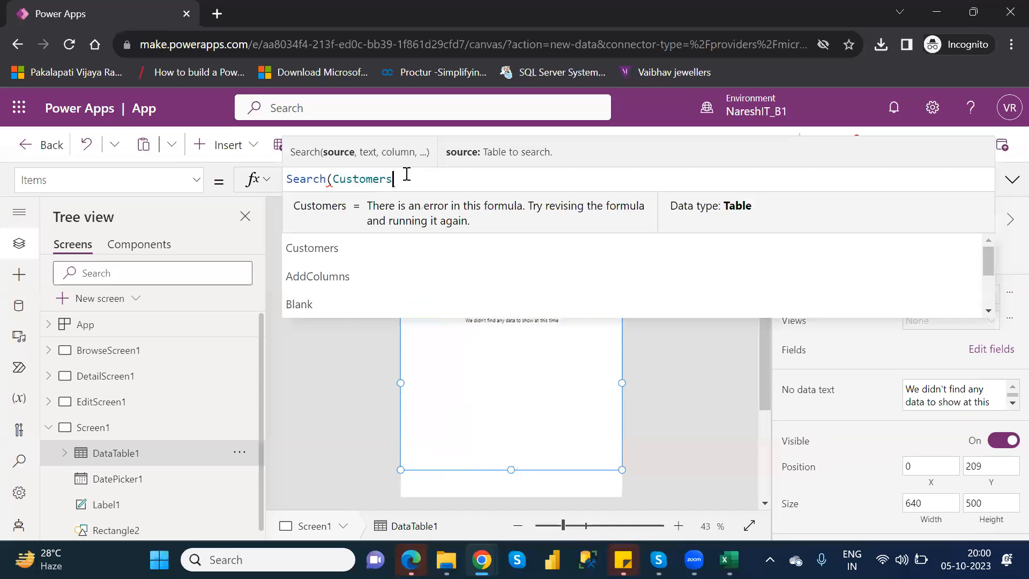
{"action": "type", "text": ",datepic"}
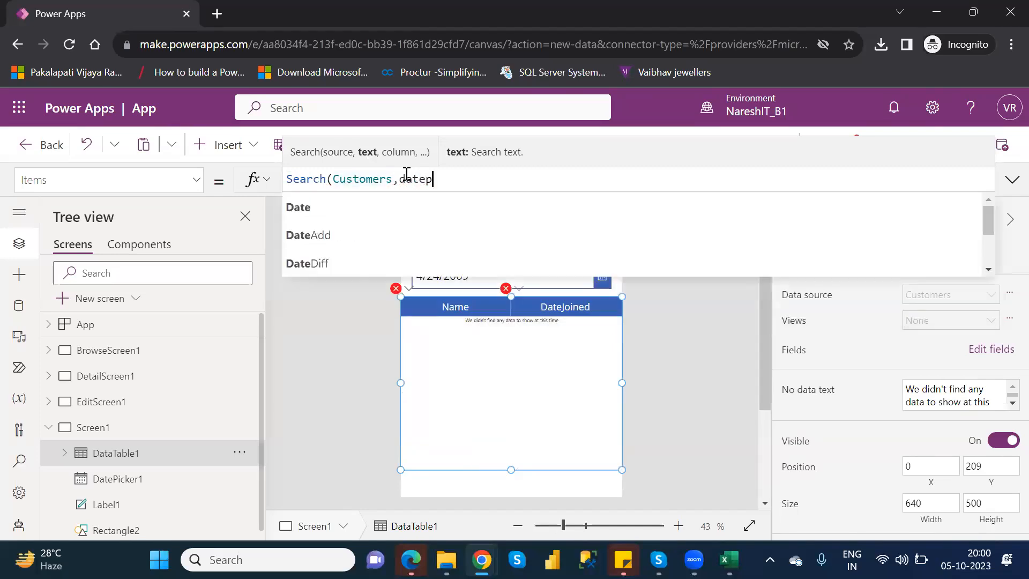
{"action": "key", "text": "Down"}
{"action": "key", "text": "Tab"}
{"action": "type", "text": "."}
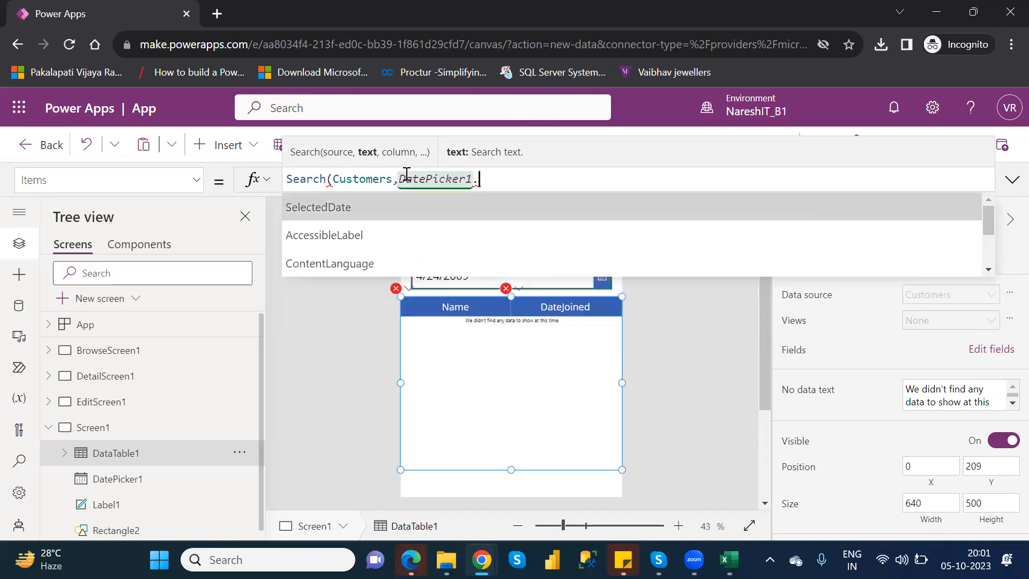
{"action": "key", "text": "Tab"}
{"action": "type", "text": ","}
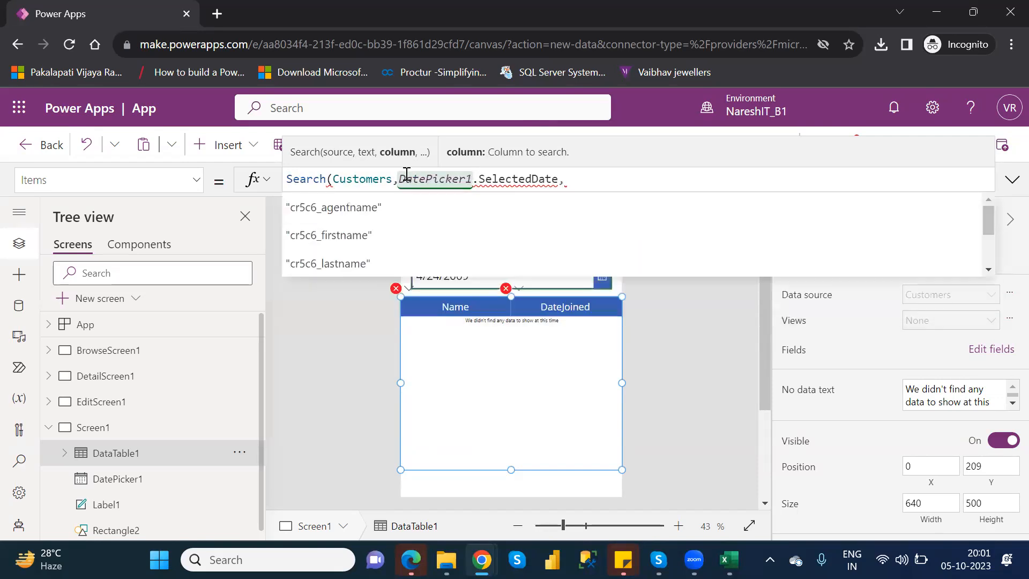
Choose "cr5c6_datejoined" as the column to search and close the Search formula
{"action": "key", "text": "Down"}
{"action": "key", "text": "Down"}
{"action": "key", "text": "Down"}
{"action": "key", "text": "Down"}
{"action": "key", "text": "Down"}
{"action": "key", "text": "Down"}
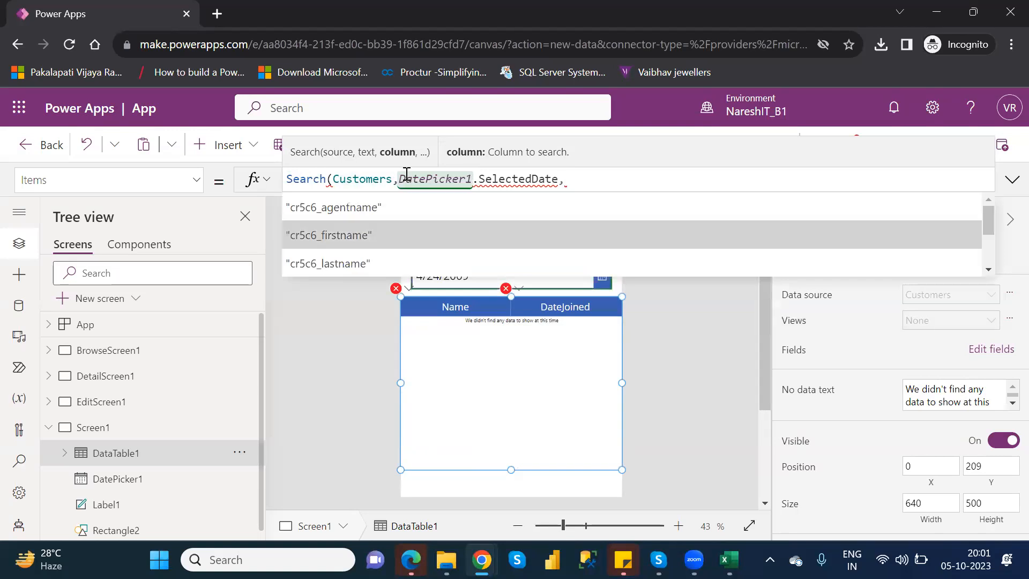
{"action": "key", "text": "Down"}
{"action": "key", "text": "Down"}
{"action": "key", "text": "Down"}
{"action": "key", "text": "Down"}
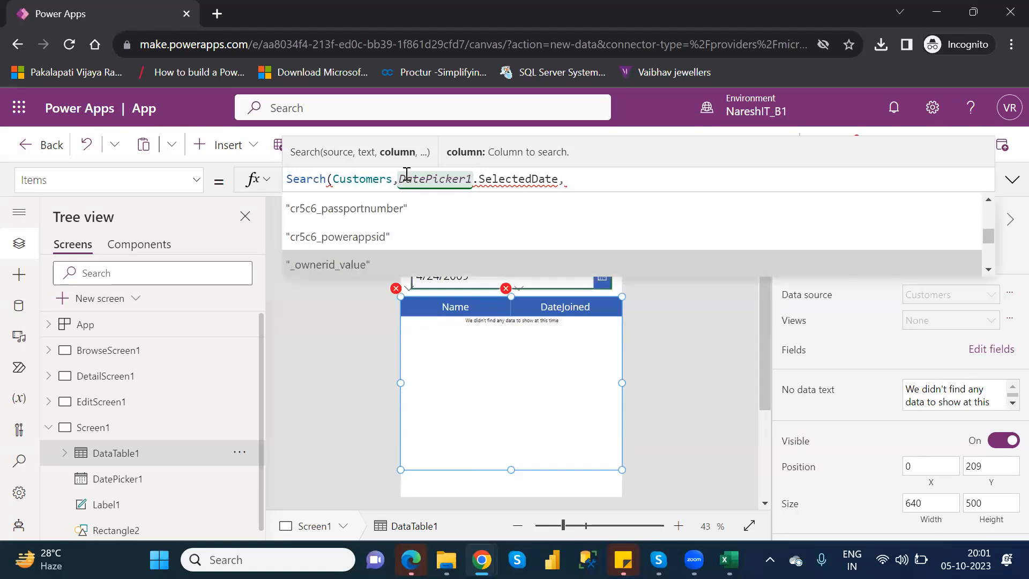
{"action": "key", "text": "Down"}
{"action": "key", "text": "Down"}
{"action": "key", "text": "Down"}
{"action": "key", "text": "Down"}
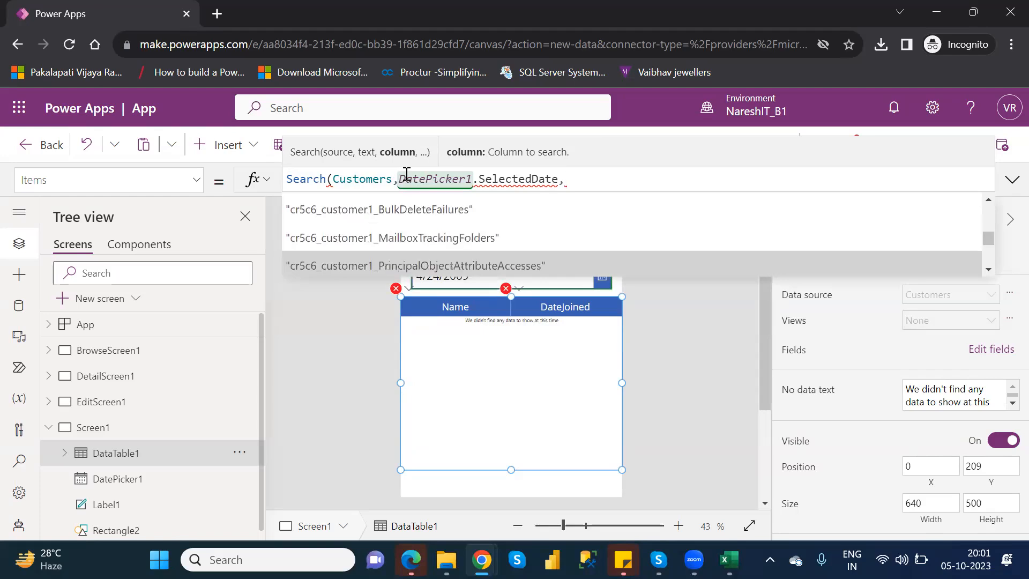
{"action": "key", "text": "Down"}
{"action": "key", "text": "Down"}
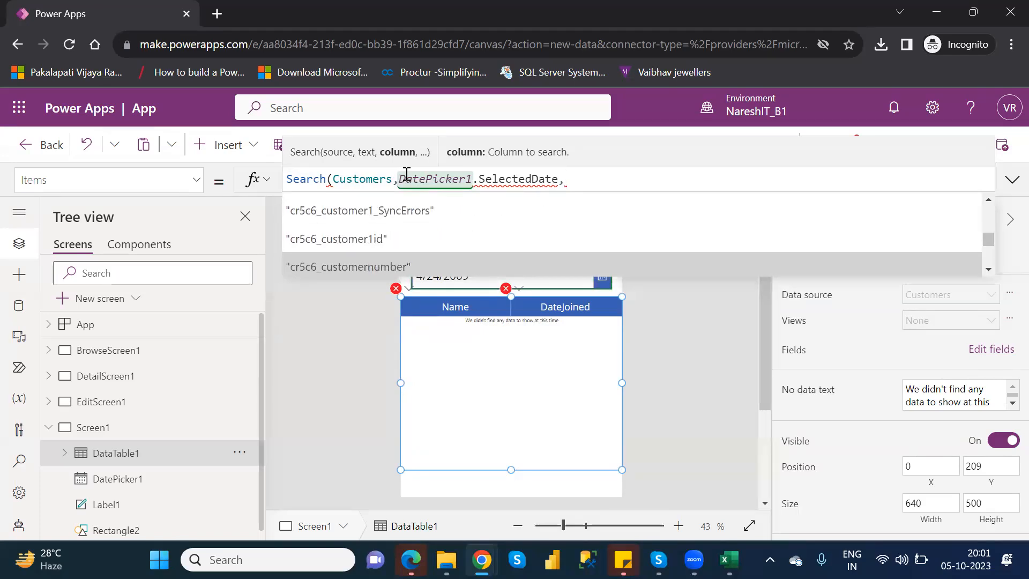
{"action": "key", "text": "Down"}
{"action": "key", "text": "Return"}
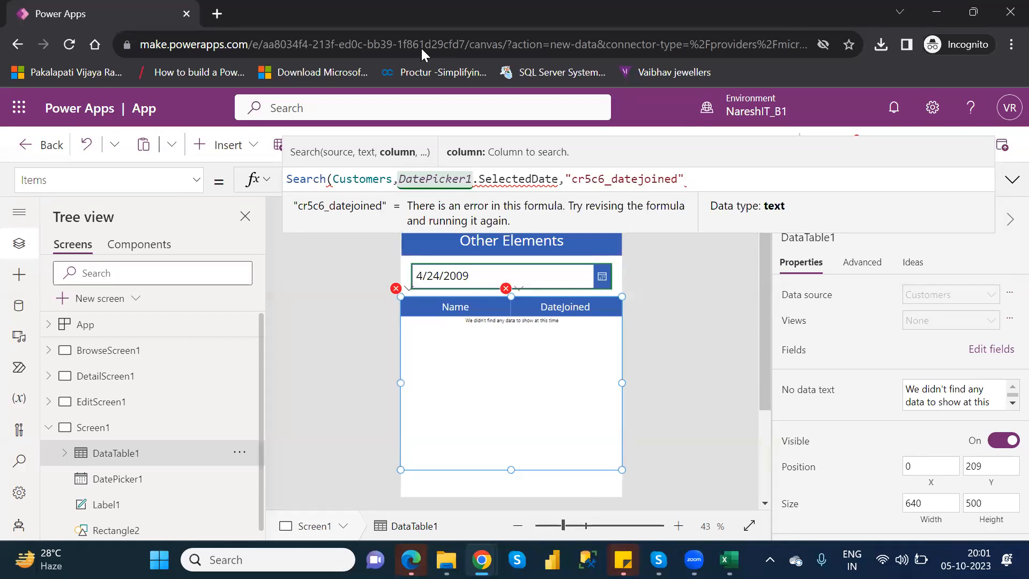
{"action": "left_click", "coordinate": [724, 179]}
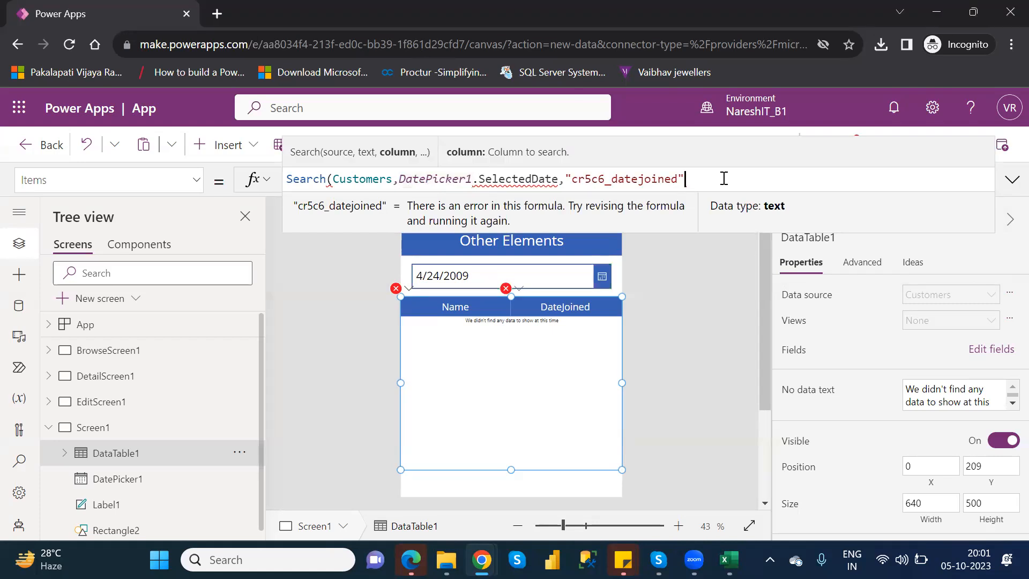
{"action": "type", "text": ")"}
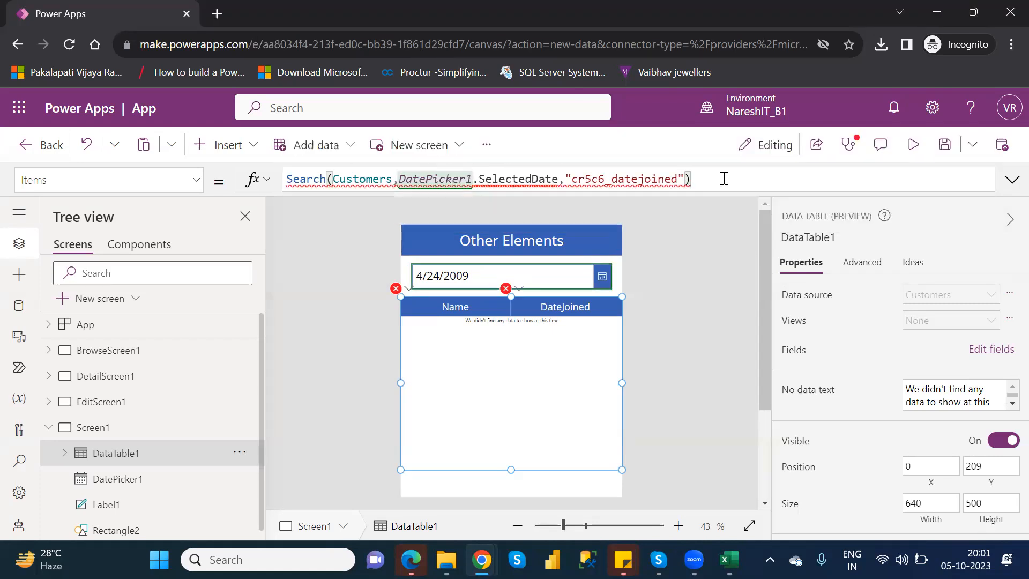
{"action": "left_click", "coordinate": [563, 179]}
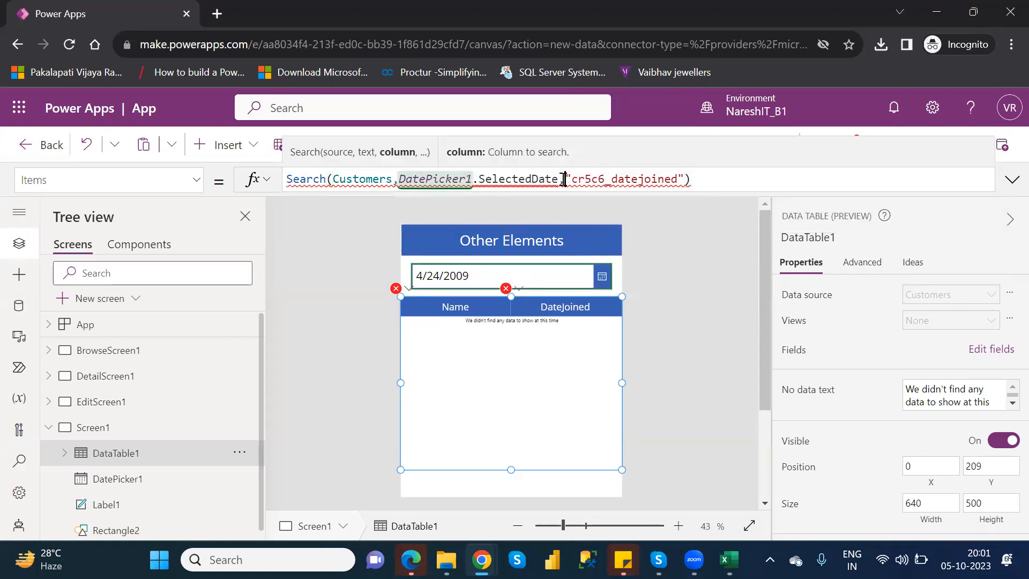
{"action": "key", "text": "Left"}
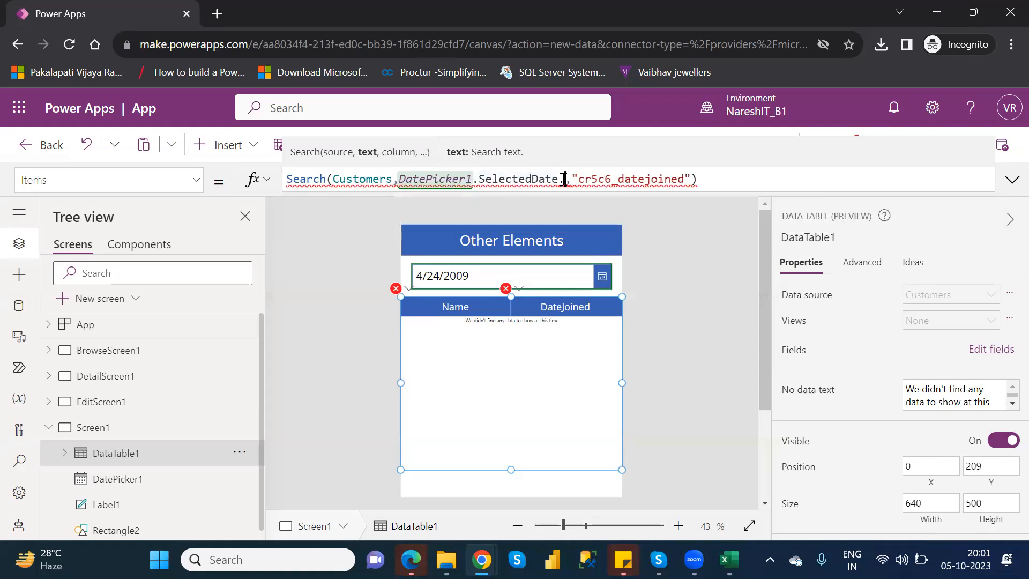
{"action": "key", "text": "BackSpace"}
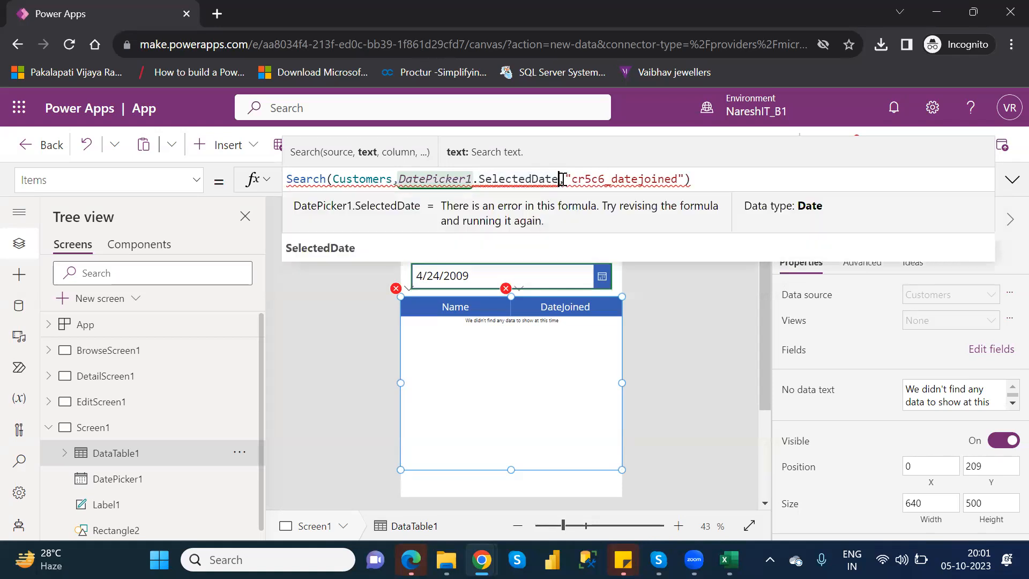
{"action": "left_click", "coordinate": [343, 247]}
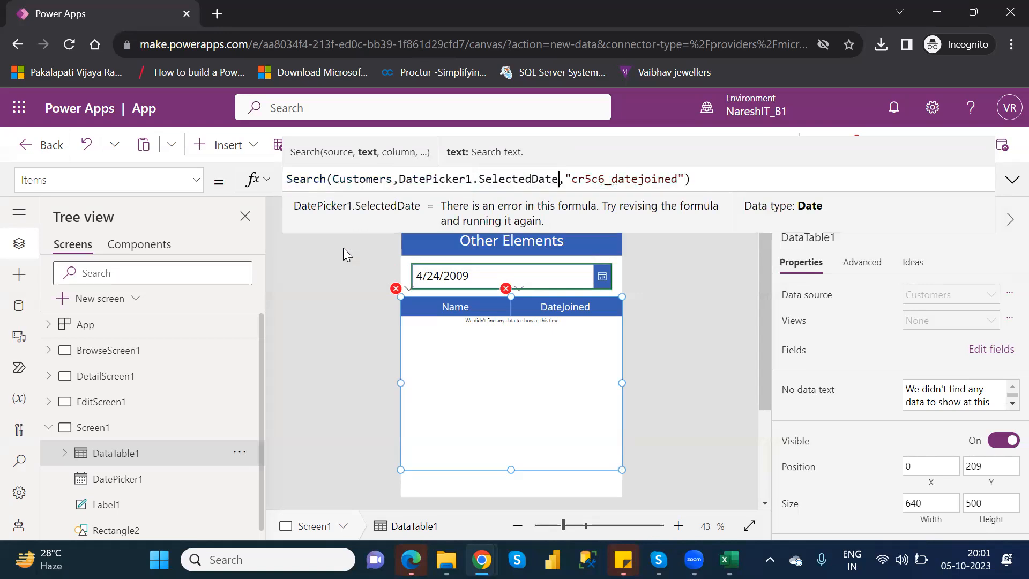
Search Google in a new browser tab for "search function in powerapps" and open the Microsoft Learn article on Filter, Search, and LookUp
{"action": "left_click", "coordinate": [216, 16]}
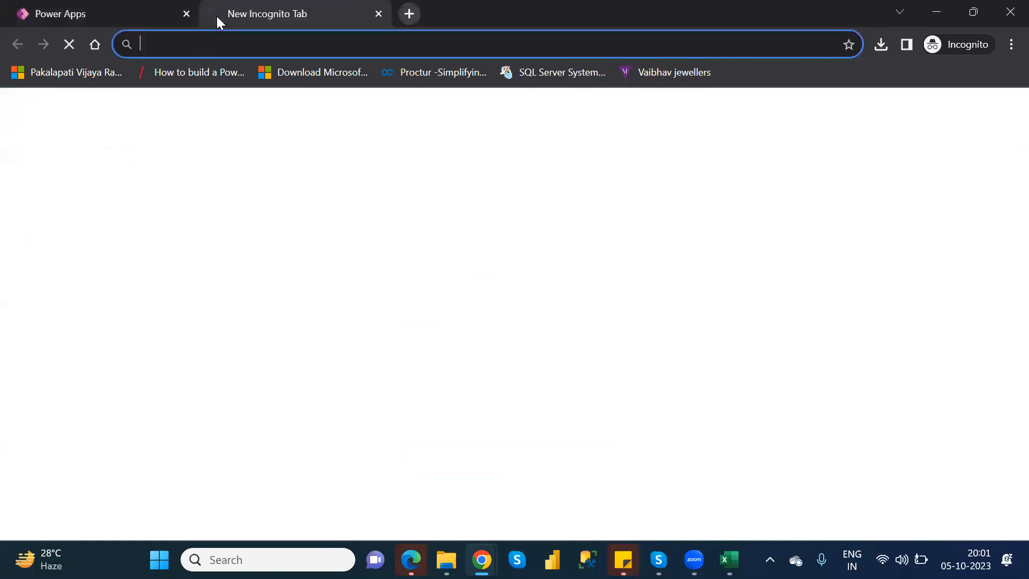
{"action": "type", "text": "google.com"}
{"action": "key", "text": "Return"}
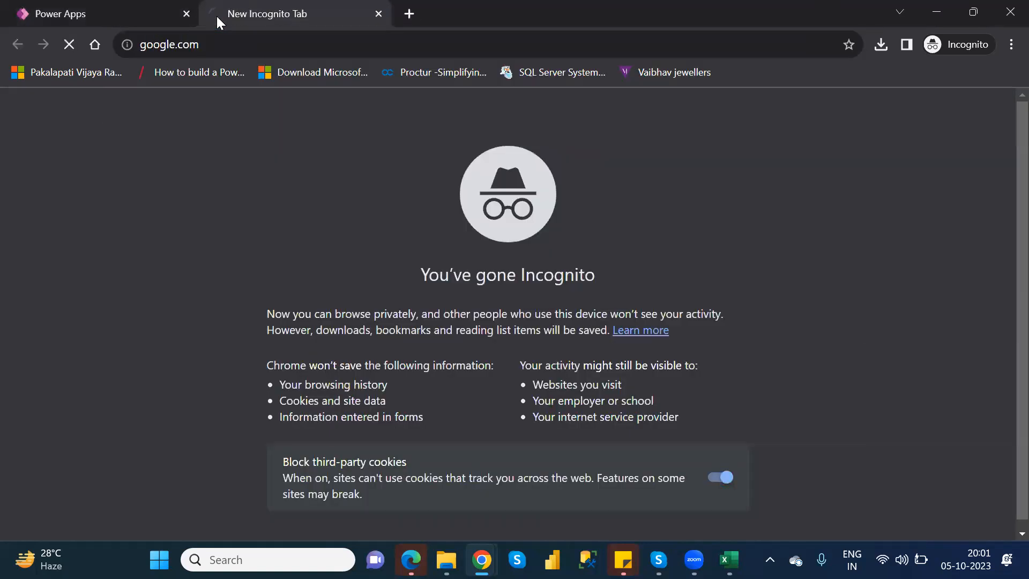
{"action": "type", "text": "search "}
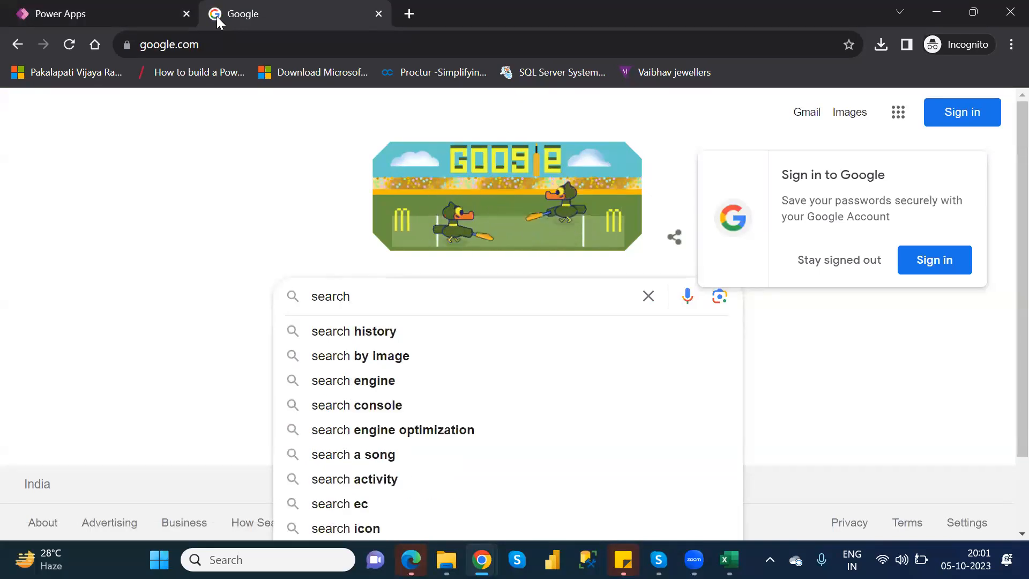
{"action": "type", "text": "function"}
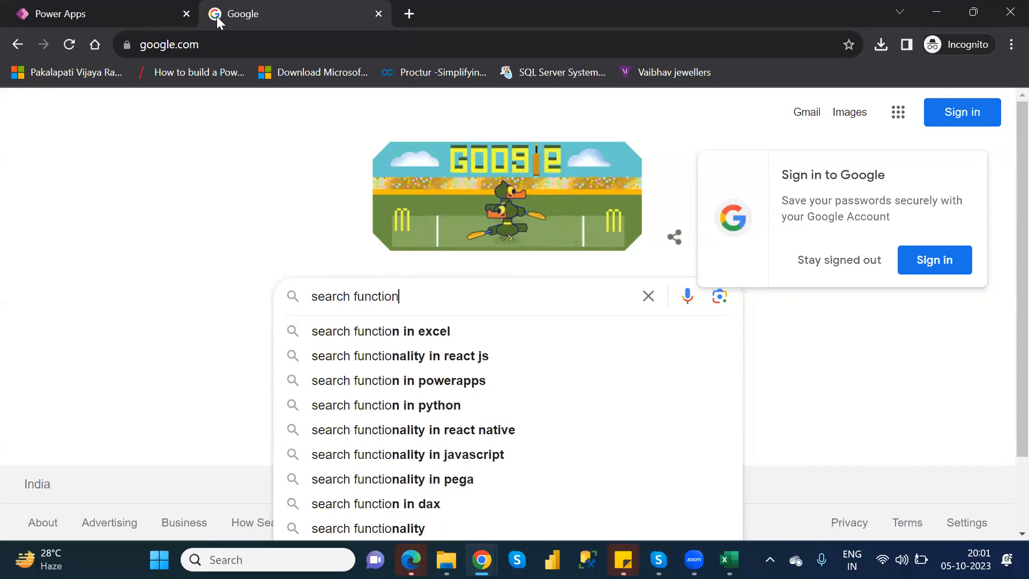
{"action": "type", "text": " in powerapps"}
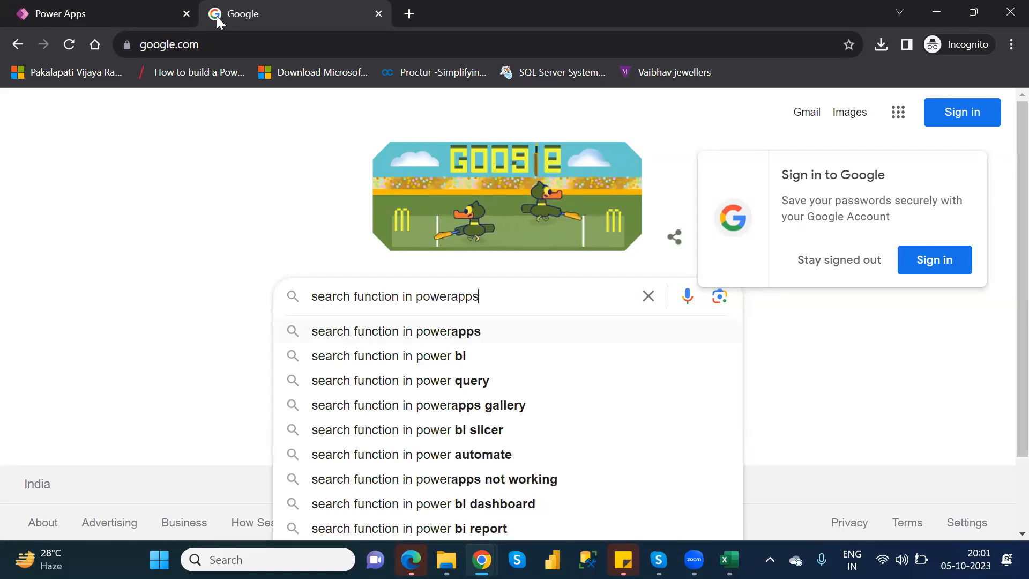
{"action": "key", "text": "Return"}
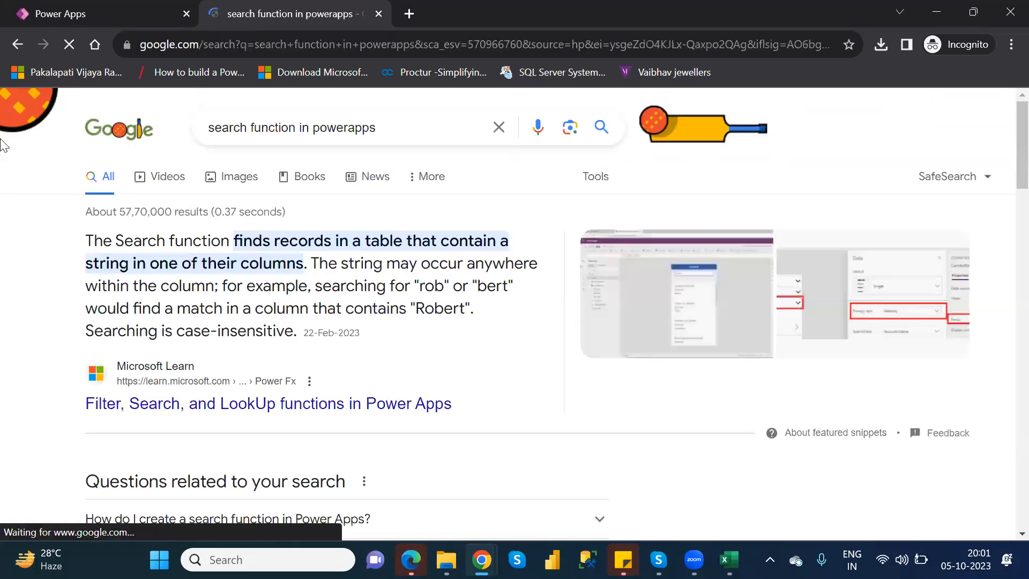
{"action": "left_click", "coordinate": [288, 414]}
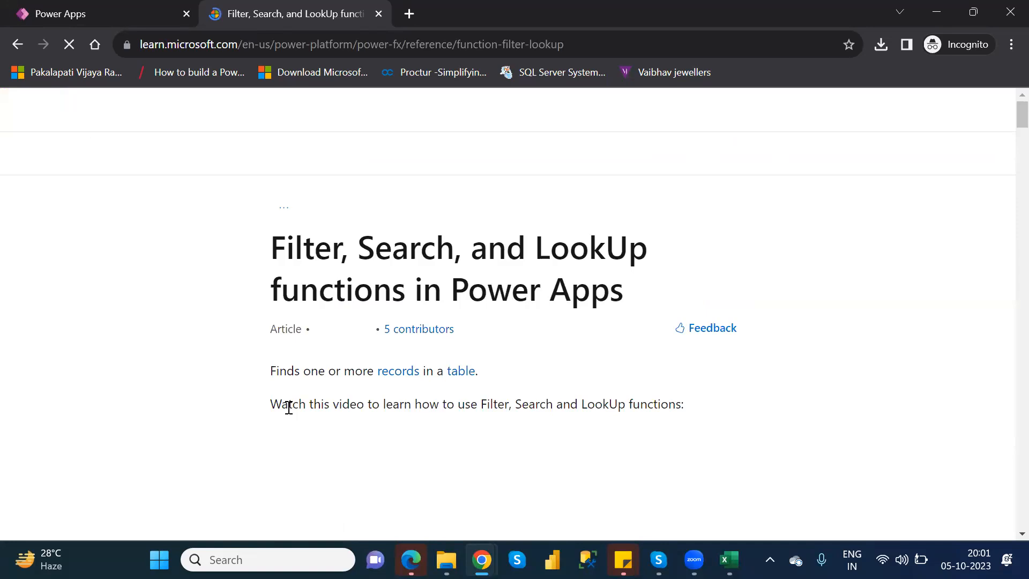
Examine the Search function's syntax, column requirements and the Filter and Search examples in the Microsoft Learn article
{"action": "scroll", "coordinate": [288, 407], "scroll_direction": "down", "scroll_amount": 15}
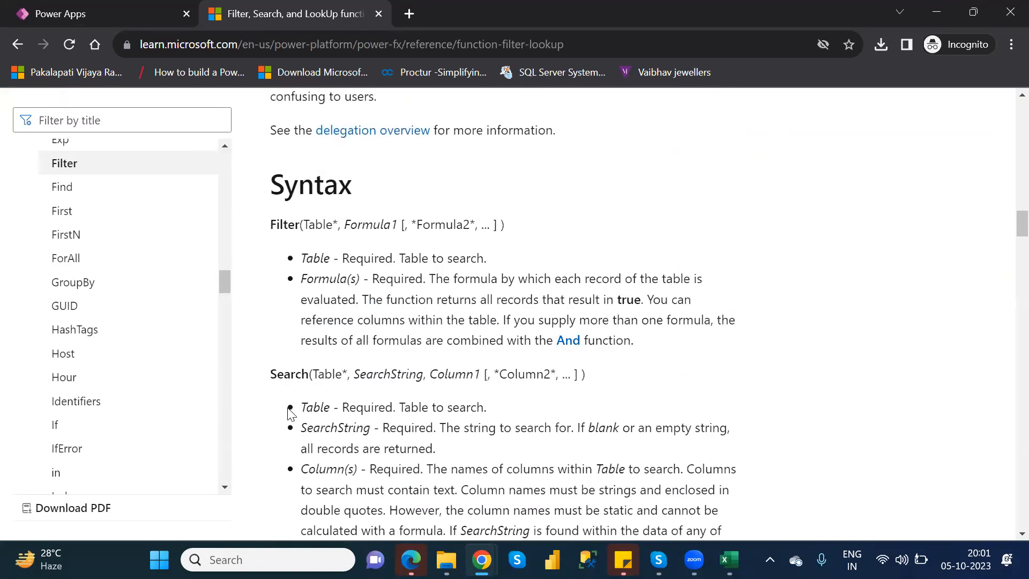
{"action": "scroll", "coordinate": [289, 413], "scroll_direction": "down", "scroll_amount": 4}
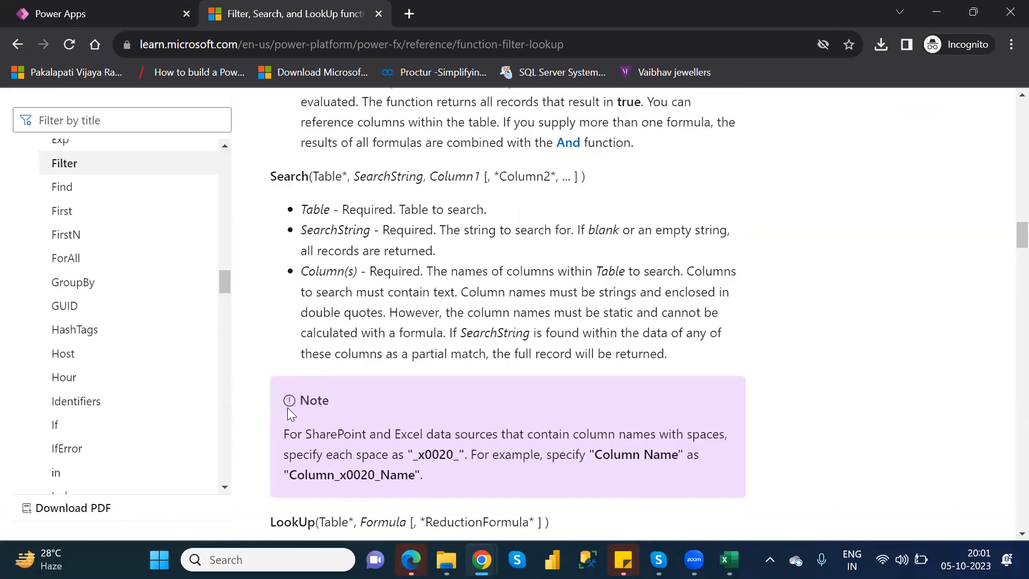
{"action": "scroll", "coordinate": [290, 413], "scroll_direction": "down", "scroll_amount": 12}
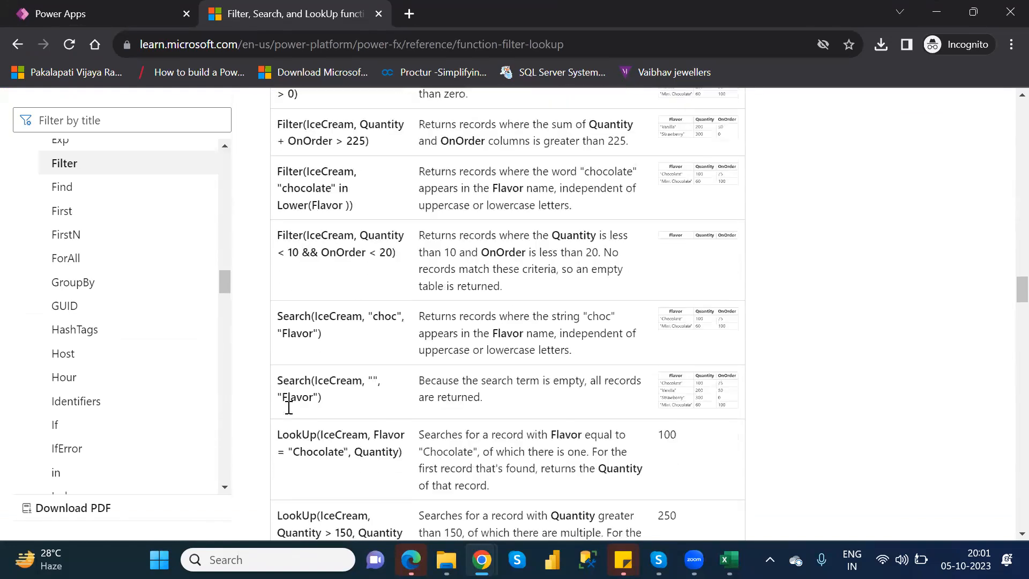
{"action": "scroll", "coordinate": [288, 408], "scroll_direction": "down", "scroll_amount": 1}
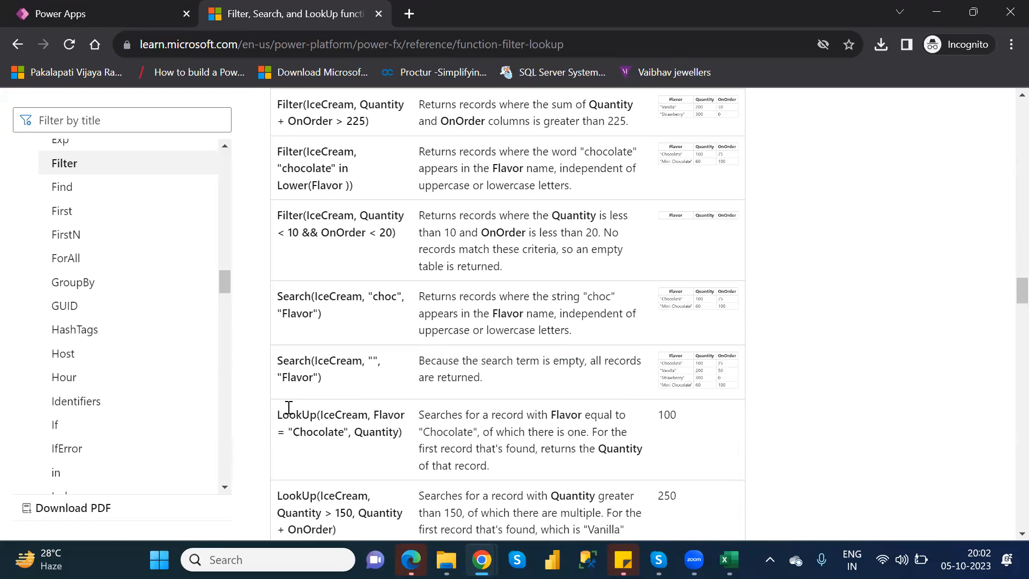
{"action": "scroll", "coordinate": [289, 407], "scroll_direction": "up", "scroll_amount": 1}
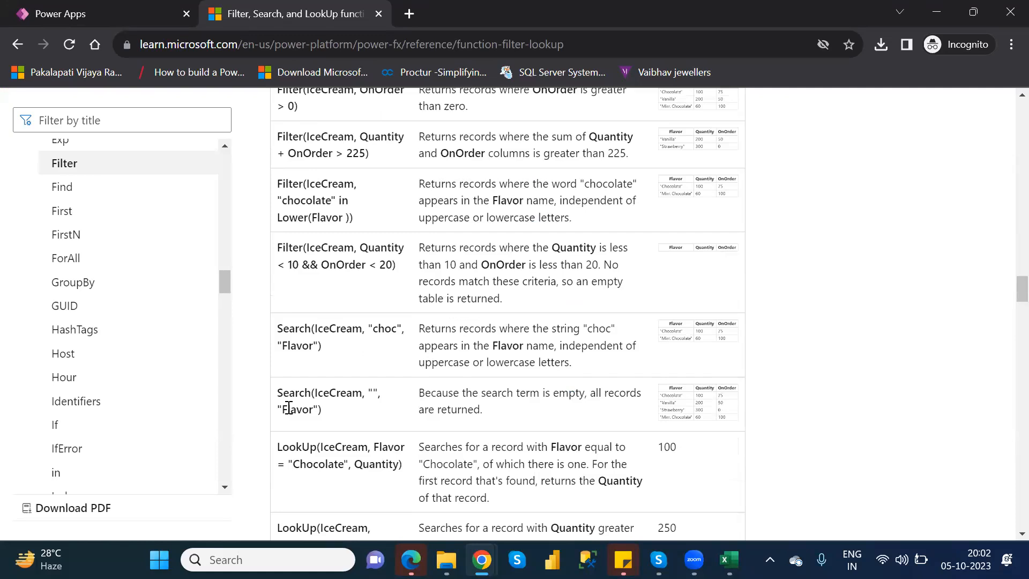
{"action": "scroll", "coordinate": [288, 407], "scroll_direction": "up", "scroll_amount": 2}
{"action": "scroll", "coordinate": [288, 407], "scroll_direction": "down", "scroll_amount": 2}
{"action": "scroll", "coordinate": [289, 408], "scroll_direction": "down", "scroll_amount": 15}
{"action": "scroll", "coordinate": [290, 415], "scroll_direction": "down", "scroll_amount": 8}
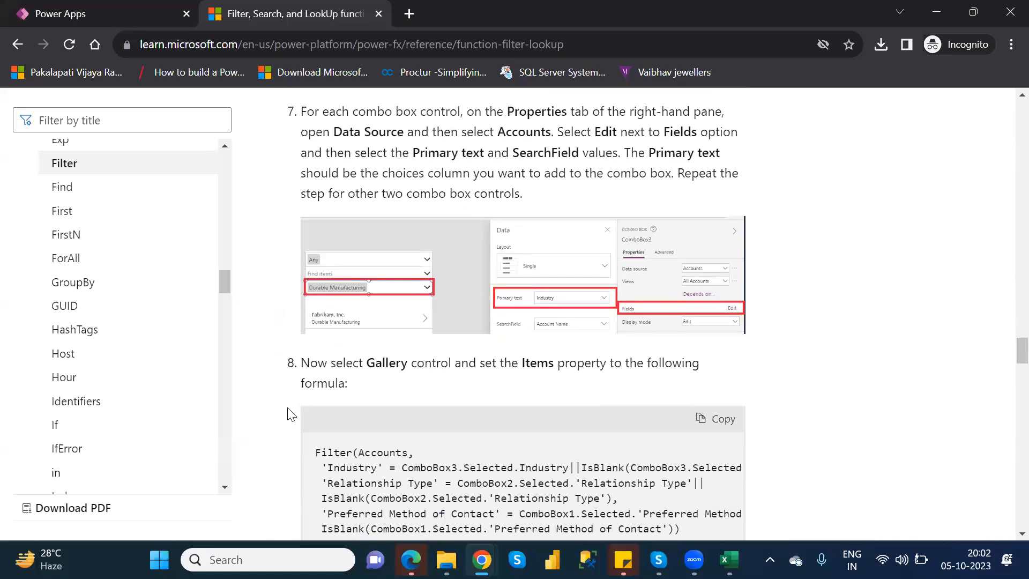
{"action": "scroll", "coordinate": [291, 415], "scroll_direction": "down", "scroll_amount": 4}
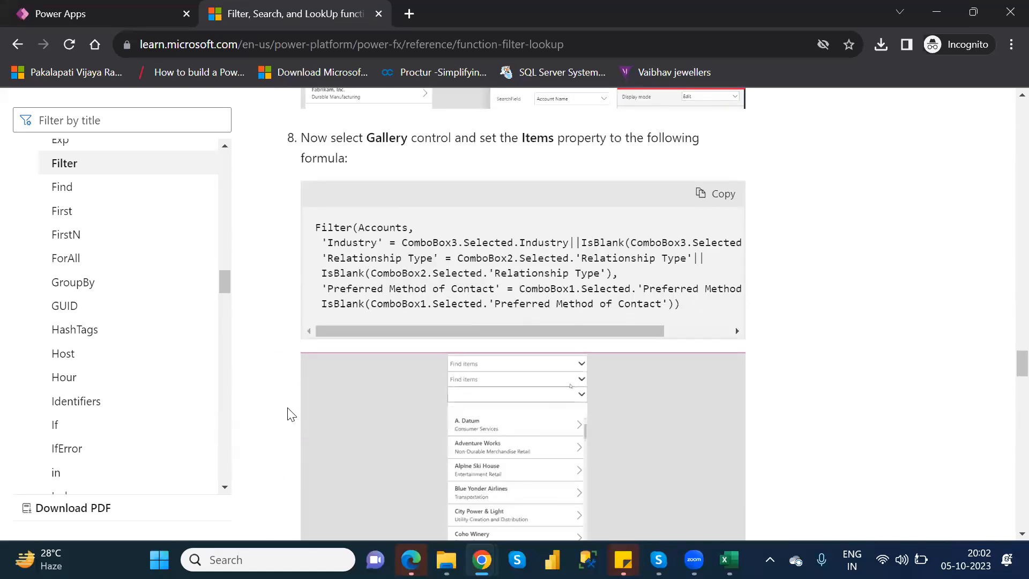
{"action": "scroll", "coordinate": [289, 415], "scroll_direction": "down", "scroll_amount": 7}
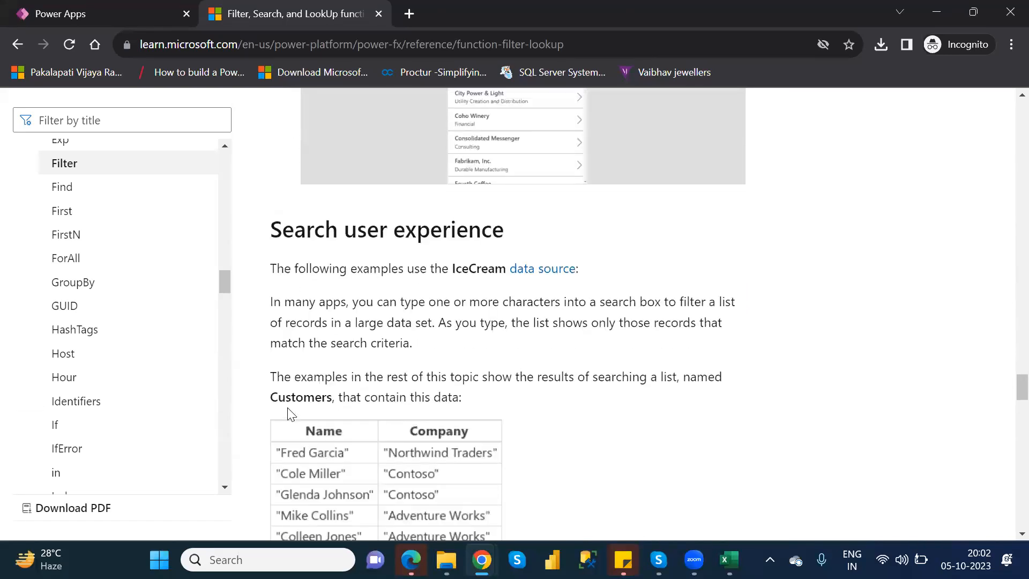
{"action": "scroll", "coordinate": [288, 409], "scroll_direction": "up", "scroll_amount": 3}
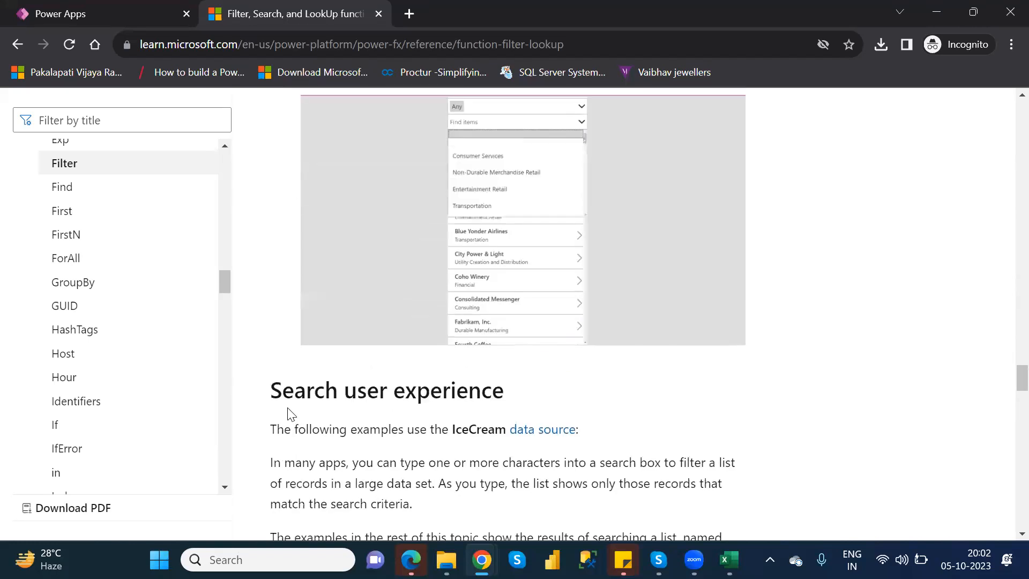
{"action": "scroll", "coordinate": [289, 410], "scroll_direction": "up", "scroll_amount": 1}
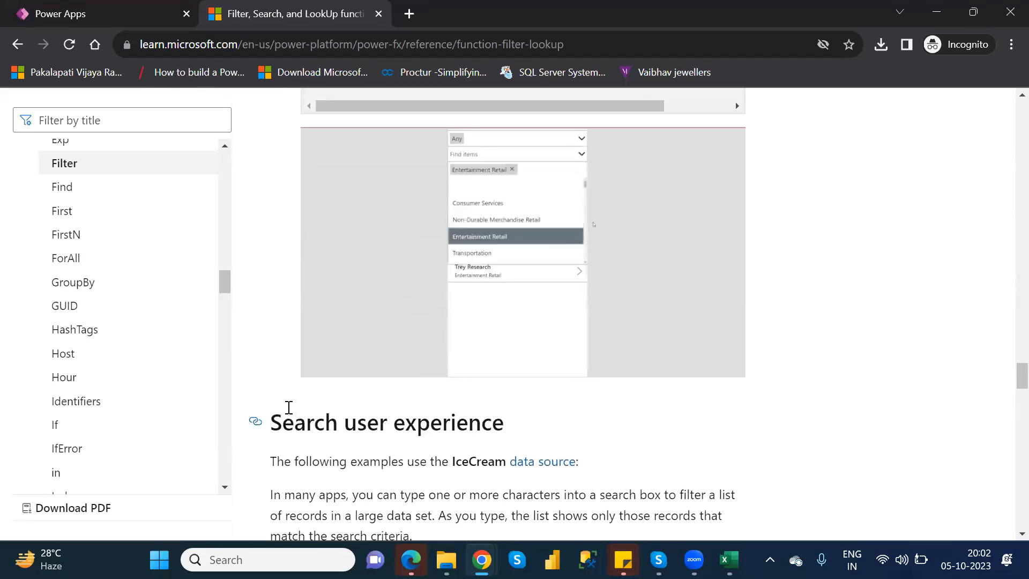
{"action": "scroll", "coordinate": [288, 408], "scroll_direction": "up", "scroll_amount": 2}
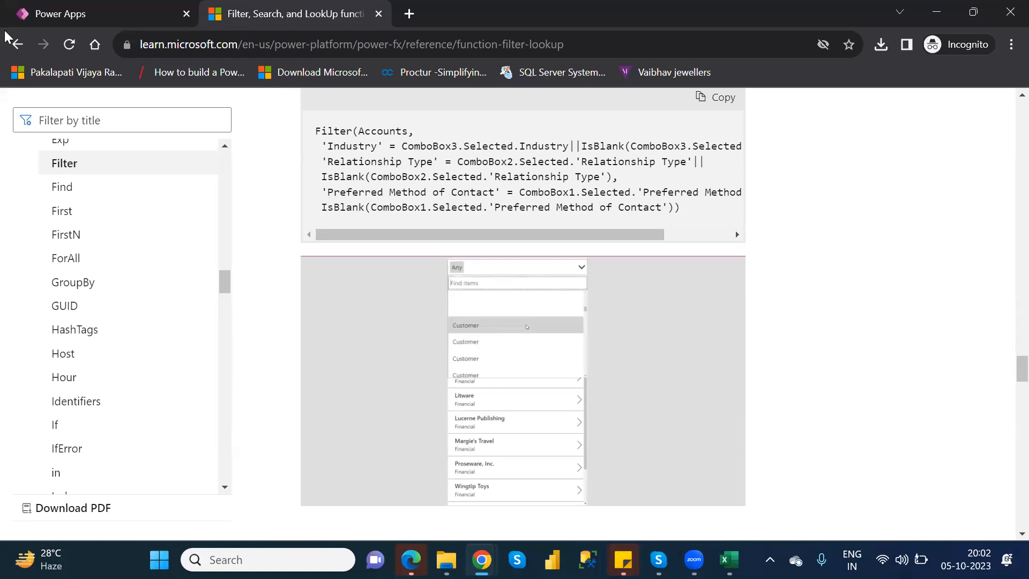
Return to the Power Apps editor and strip the Search function from DataTable1's Items formula, keeping only the Customers source
{"action": "left_click", "coordinate": [68, 18]}
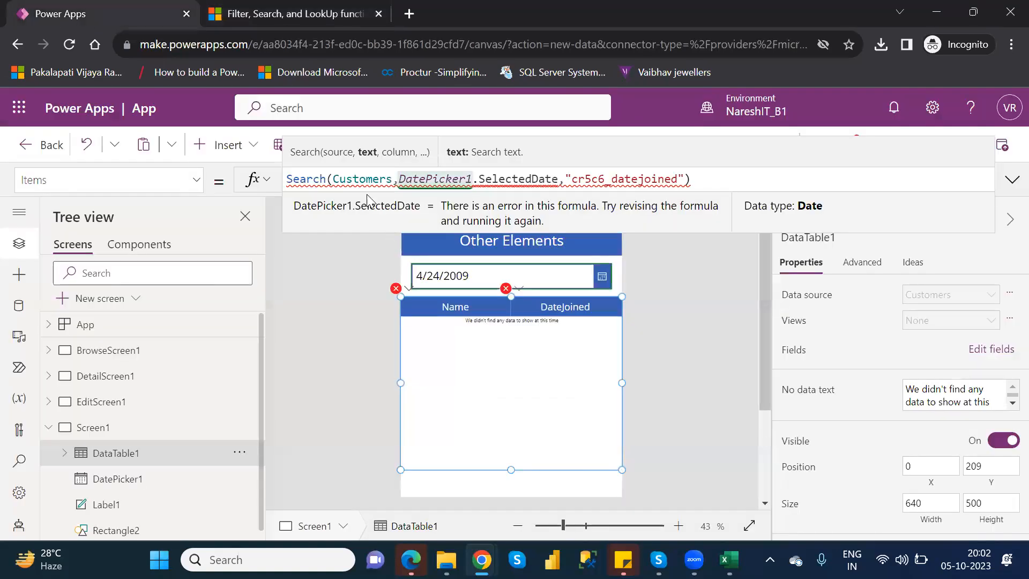
{"action": "left_click", "coordinate": [336, 179]}
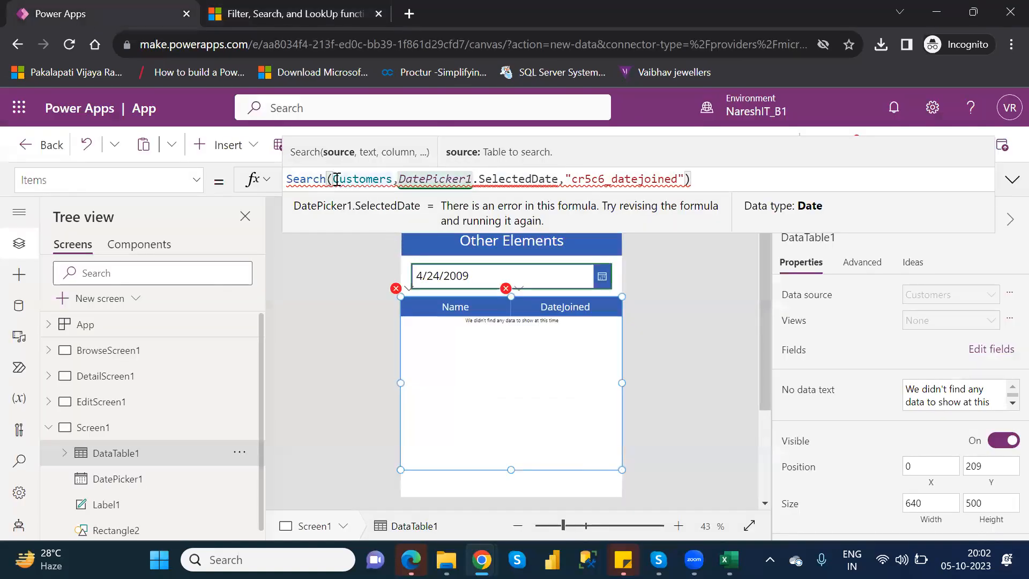
{"action": "left_click_drag", "start_coordinate": [708, 183], "coordinate": [393, 181]}
{"action": "key", "text": "BackSpace"}
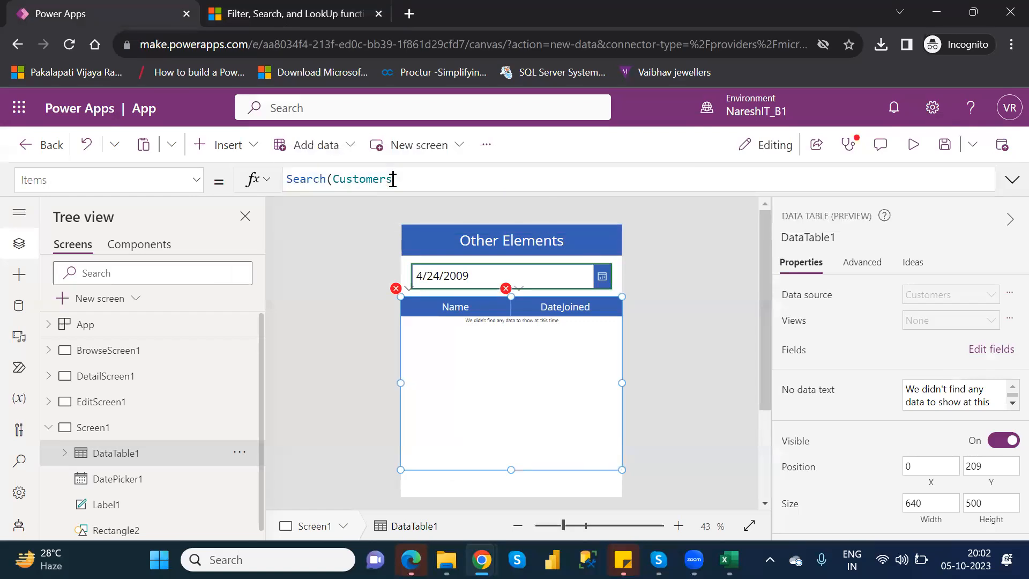
{"action": "left_click", "coordinate": [337, 179]}
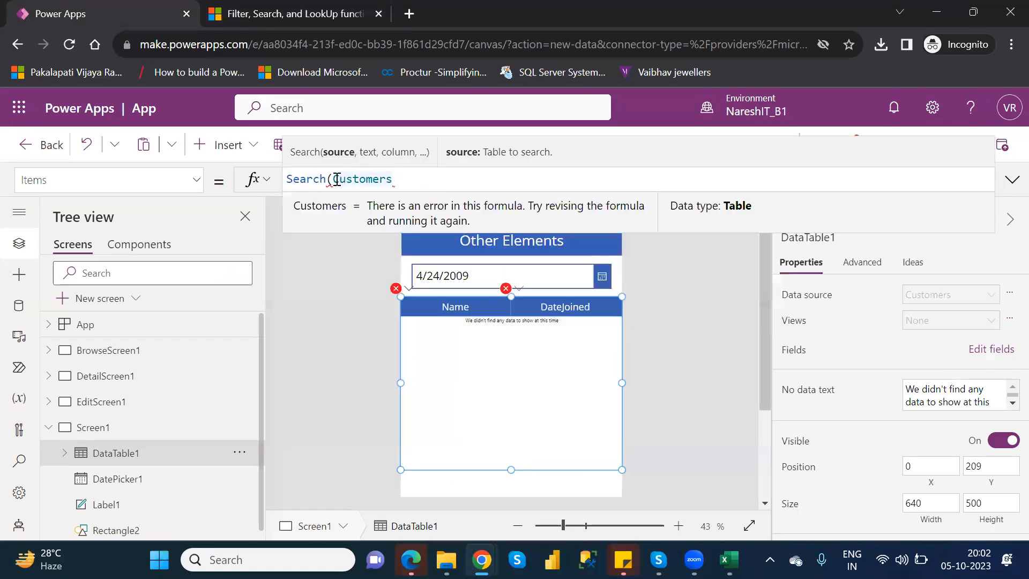
{"action": "key", "text": "BackSpace"}
{"action": "key", "text": "BackSpace"}
{"action": "key", "text": "BackSpace"}
{"action": "key", "text": "BackSpace"}
{"action": "key", "text": "BackSpace"}
{"action": "key", "text": "BackSpace"}
{"action": "key", "text": "BackSpace"}
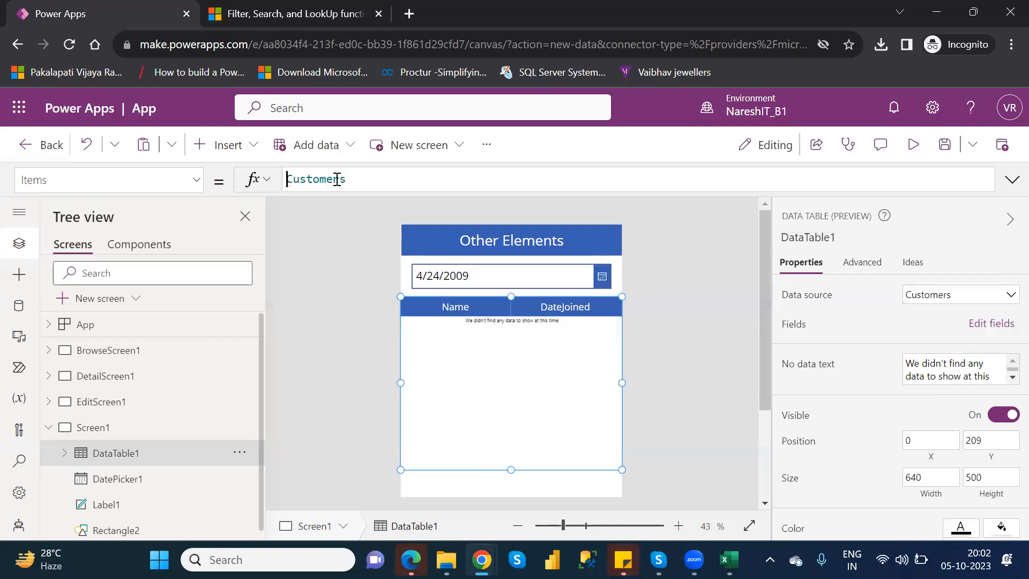
Wrap the Customers source in a Filter function and start its logical test with the DateJoined column and an equals sign
{"action": "type", "text": "filter"}
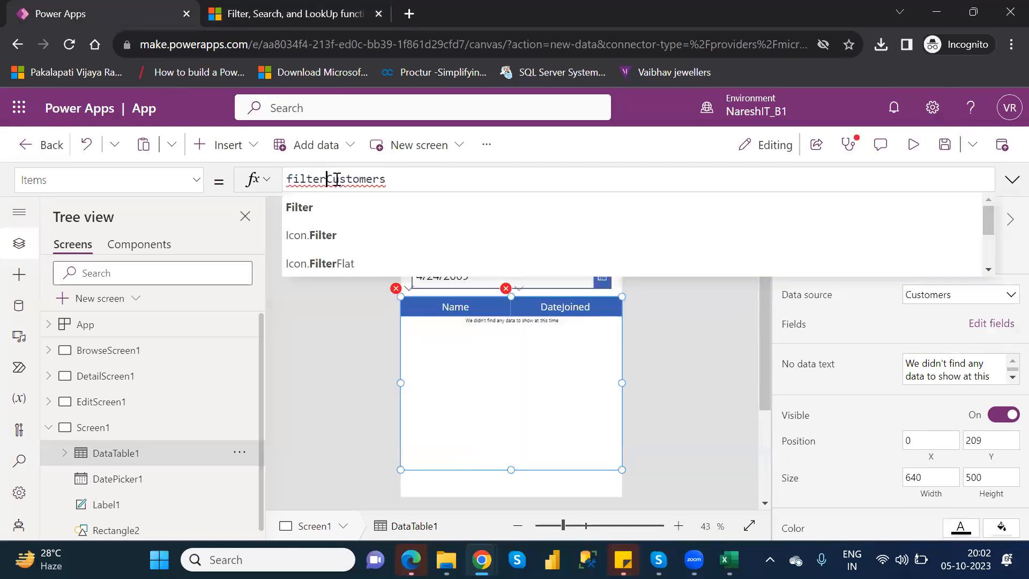
{"action": "type", "text": "("}
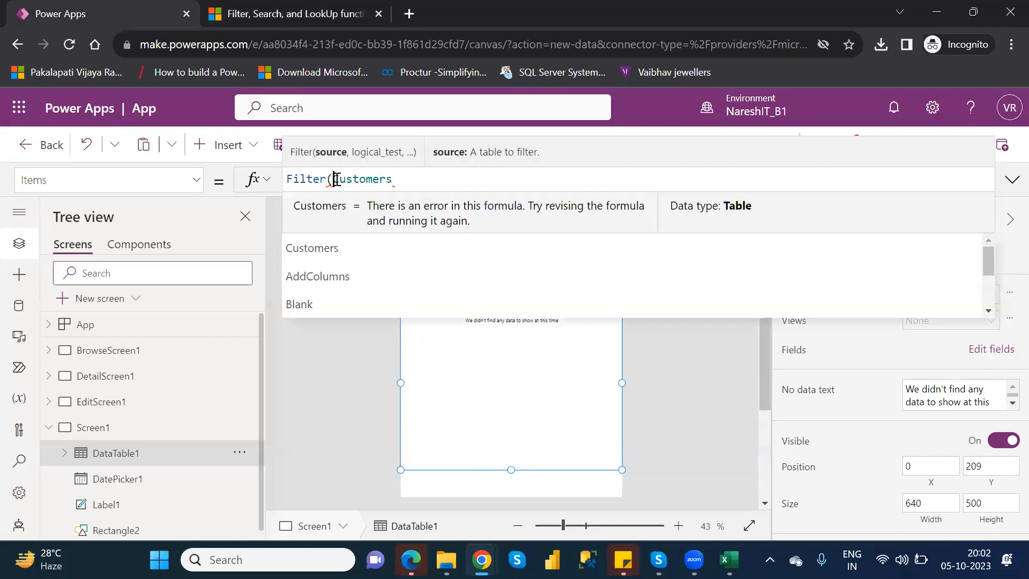
{"action": "left_click", "coordinate": [412, 183]}
{"action": "type", "text": ","}
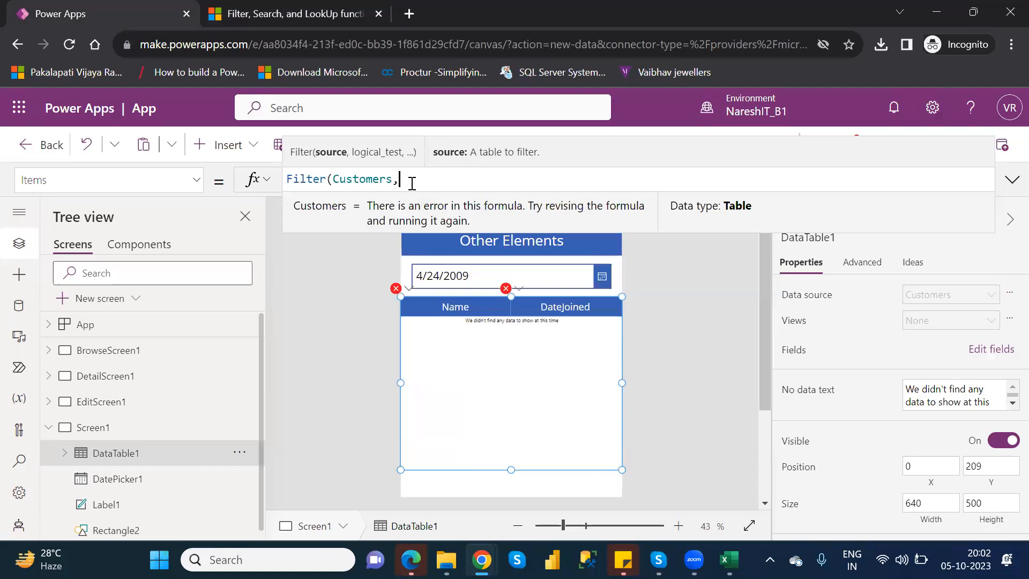
{"action": "key", "text": "Down"}
{"action": "key", "text": "Down"}
{"action": "key", "text": "Down"}
{"action": "key", "text": "Down"}
{"action": "key", "text": "Down"}
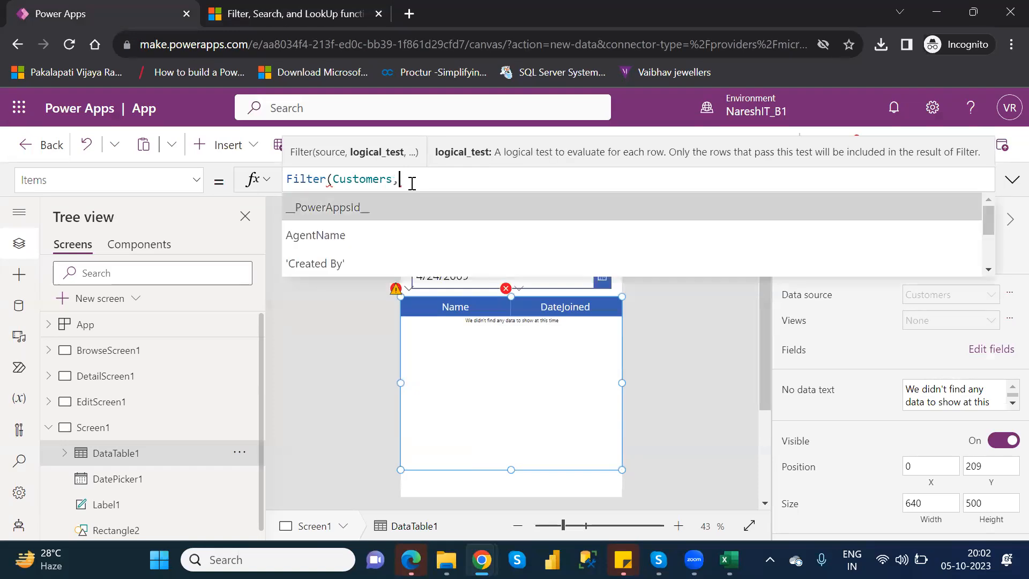
{"action": "key", "text": "Down"}
{"action": "key", "text": "Down"}
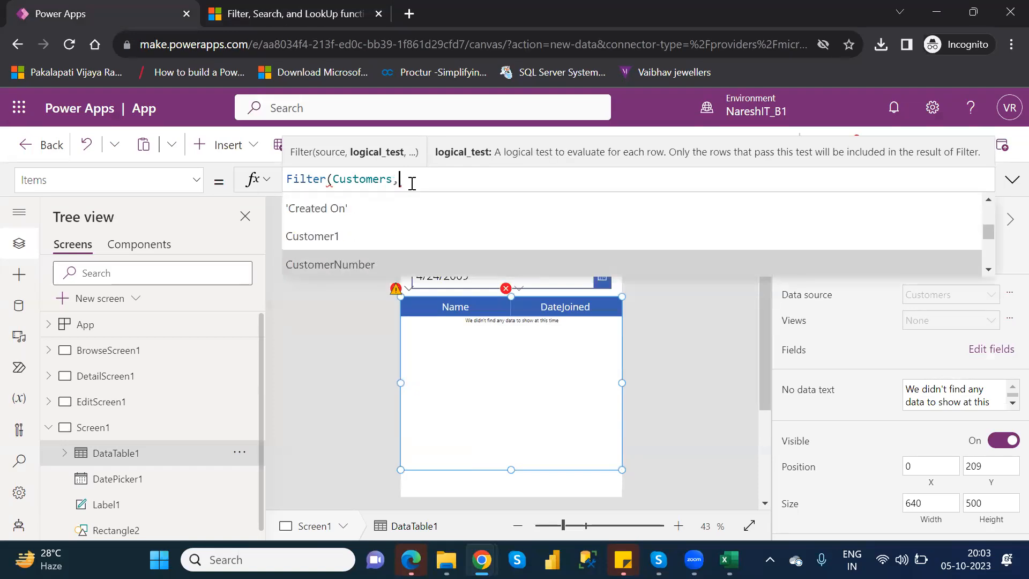
{"action": "key", "text": "Tab"}
{"action": "type", "text": "="}
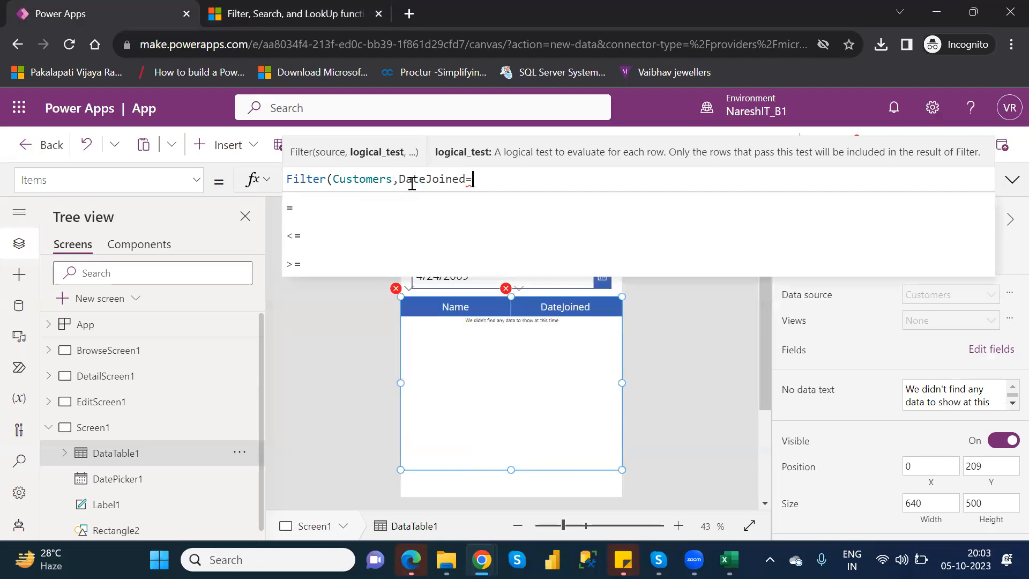
{"action": "type", "text": "datep"}
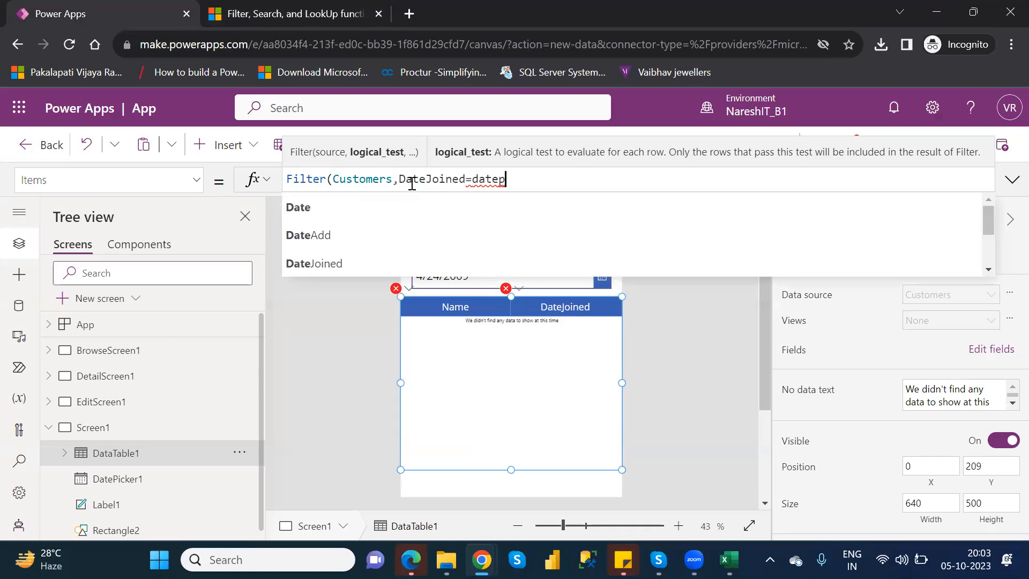
Complete the Filter test with DatePicker1.SelectedDate as the value compared to DateJoined and close the formula
{"action": "key", "text": "Down"}
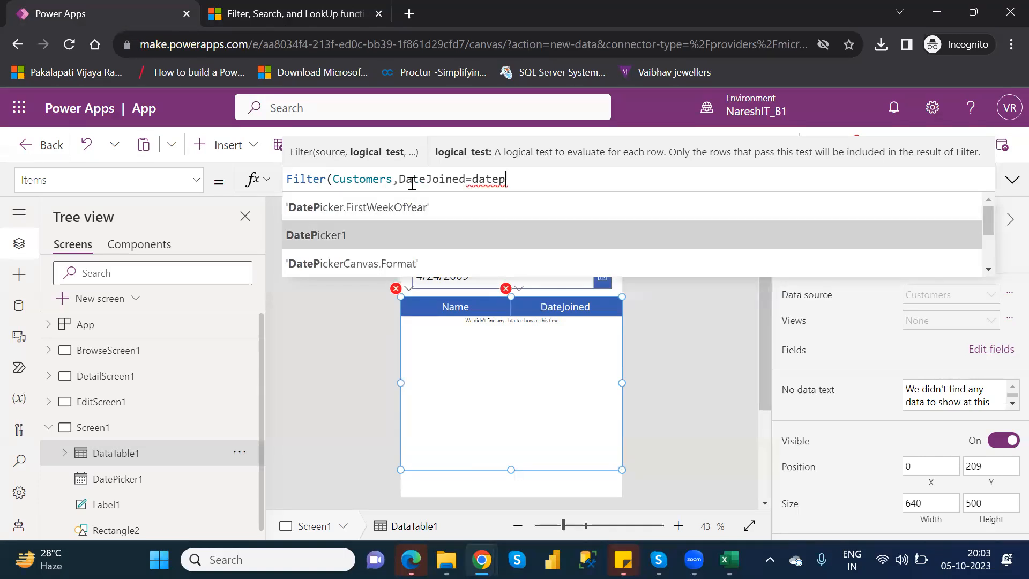
{"action": "key", "text": "Tab"}
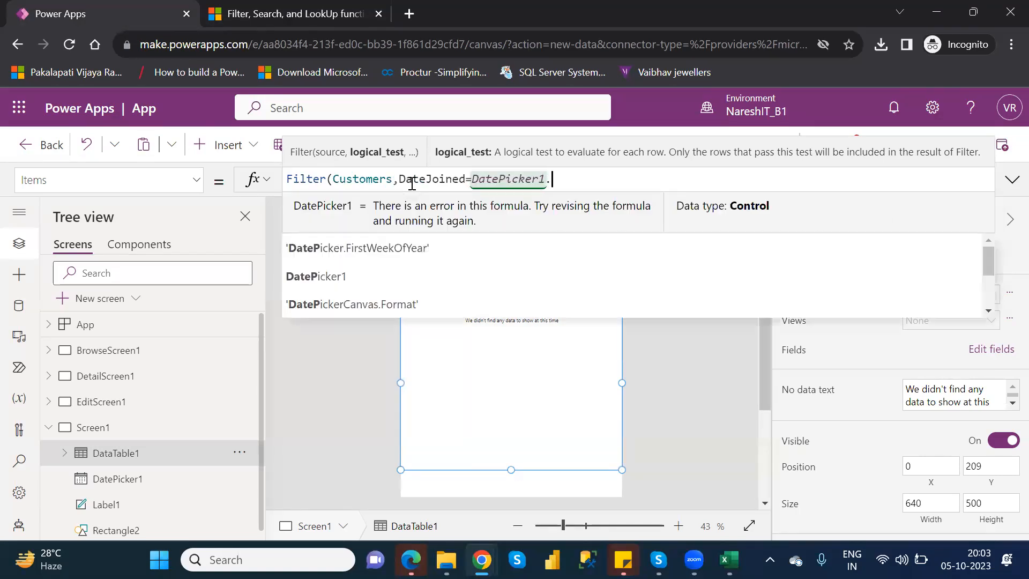
{"action": "type", "text": "."}
{"action": "key", "text": "Down"}
{"action": "key", "text": "Tab"}
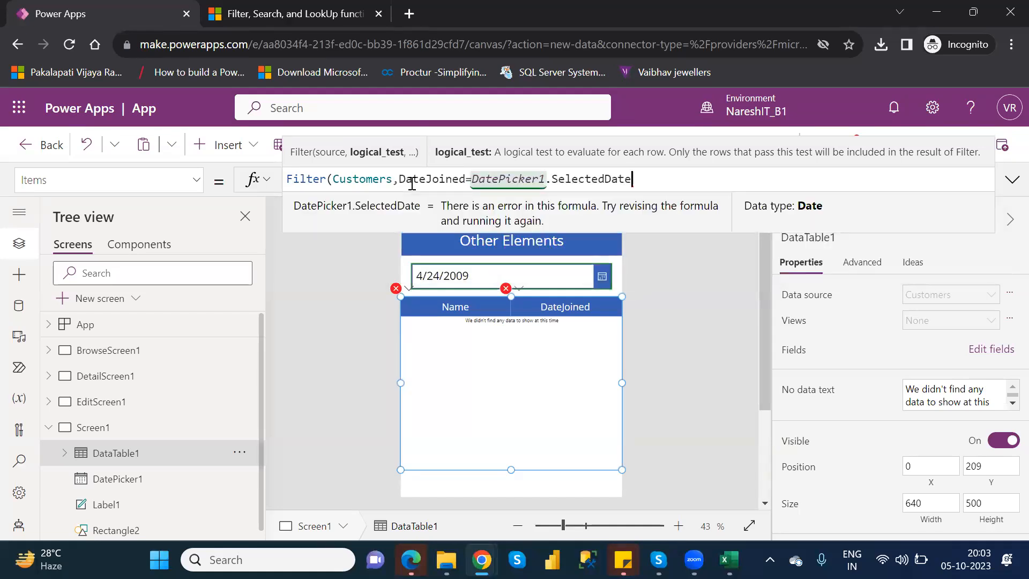
{"action": "type", "text": ")"}
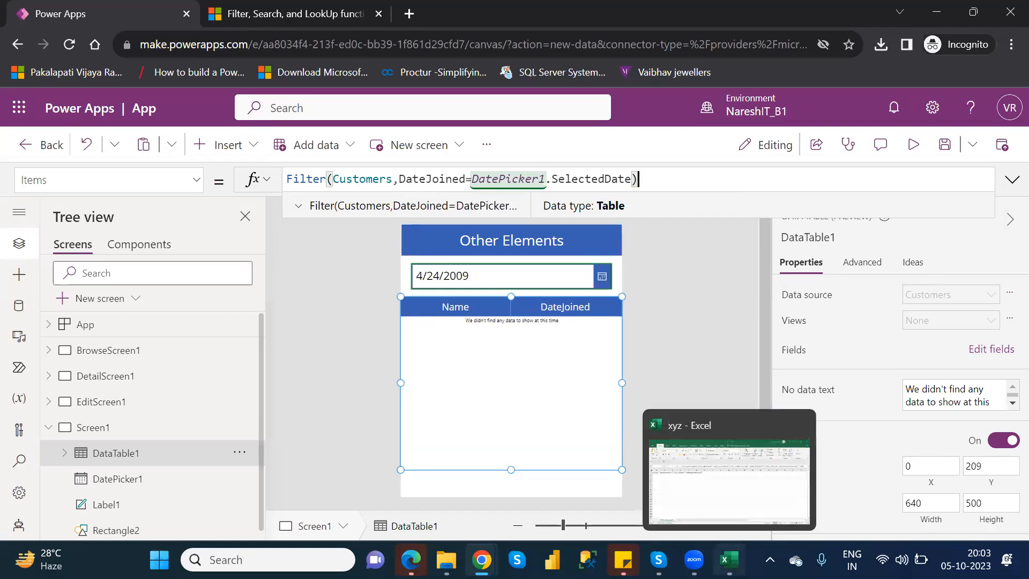
Close the xyz workbook in Excel, open the Customers workbook from the personal OneDrive folder, and select DateJoined cell E31
{"action": "left_click", "coordinate": [730, 559]}
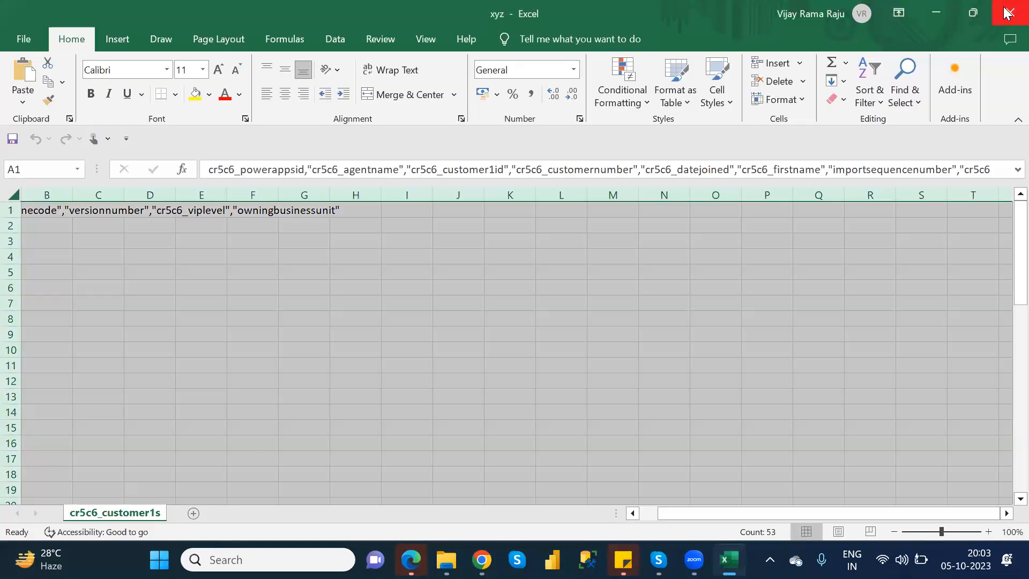
{"action": "left_click", "coordinate": [1010, 12]}
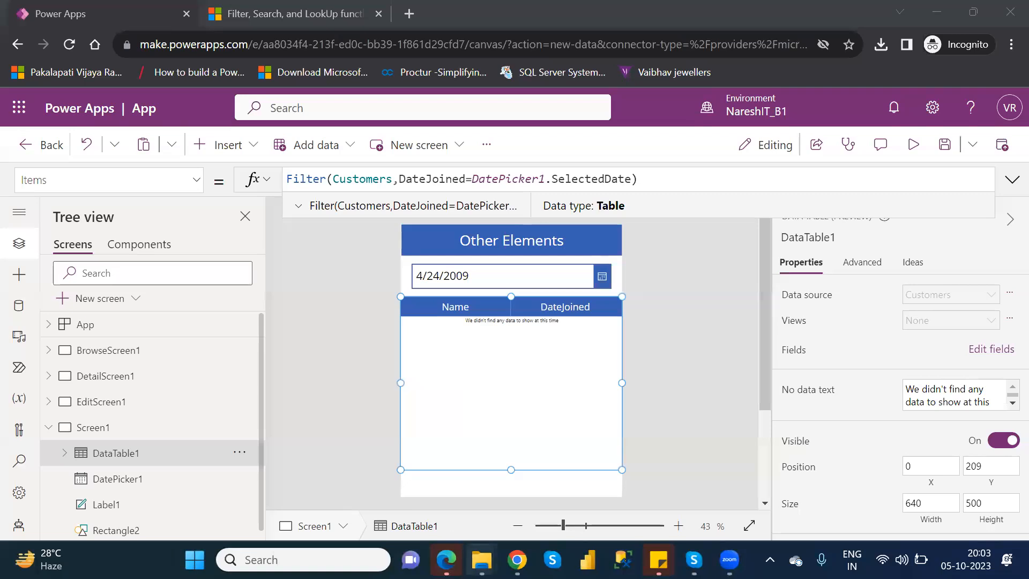
{"action": "left_click", "coordinate": [482, 559]}
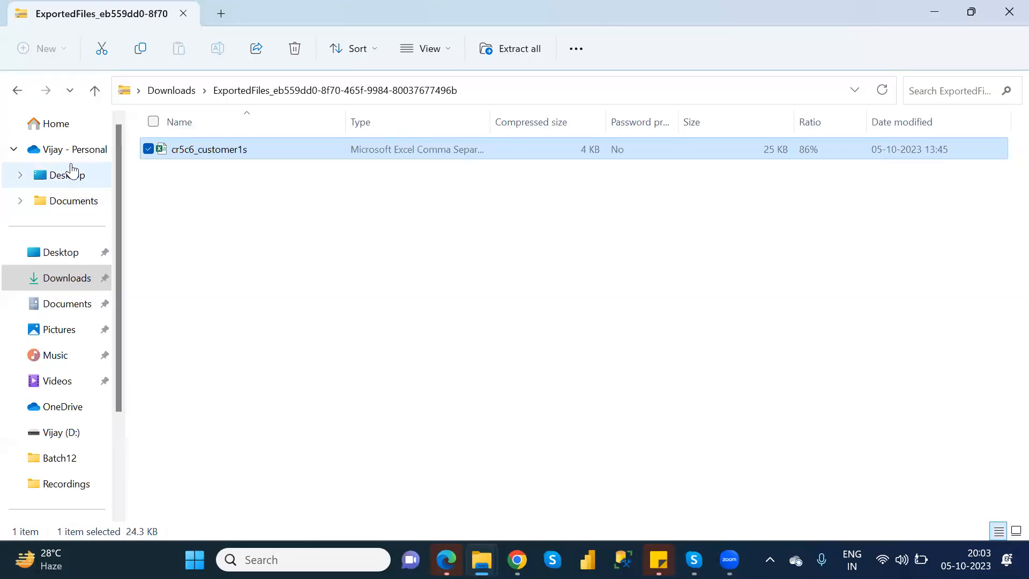
{"action": "left_click", "coordinate": [69, 158]}
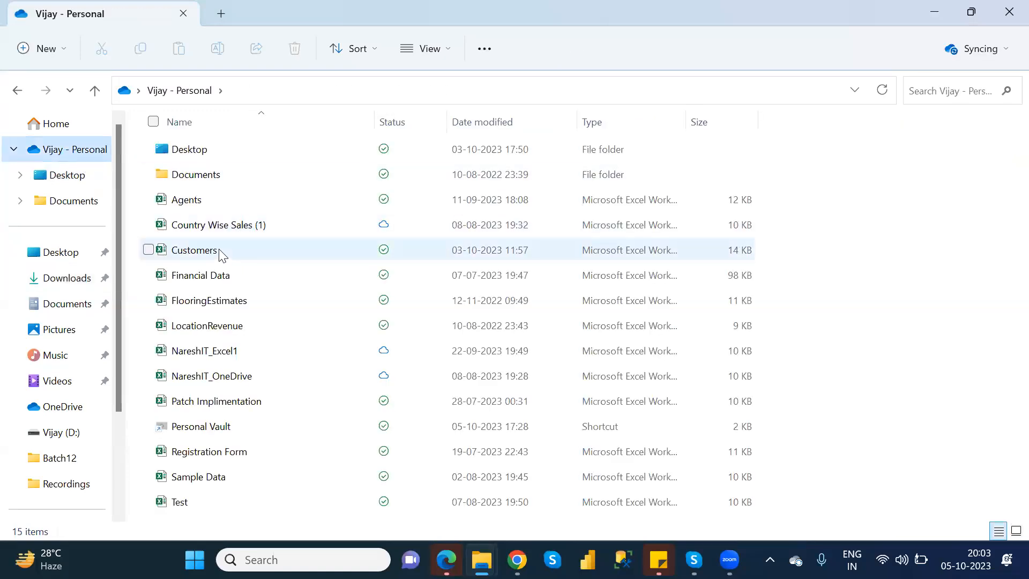
{"action": "double_click", "coordinate": [194, 250]}
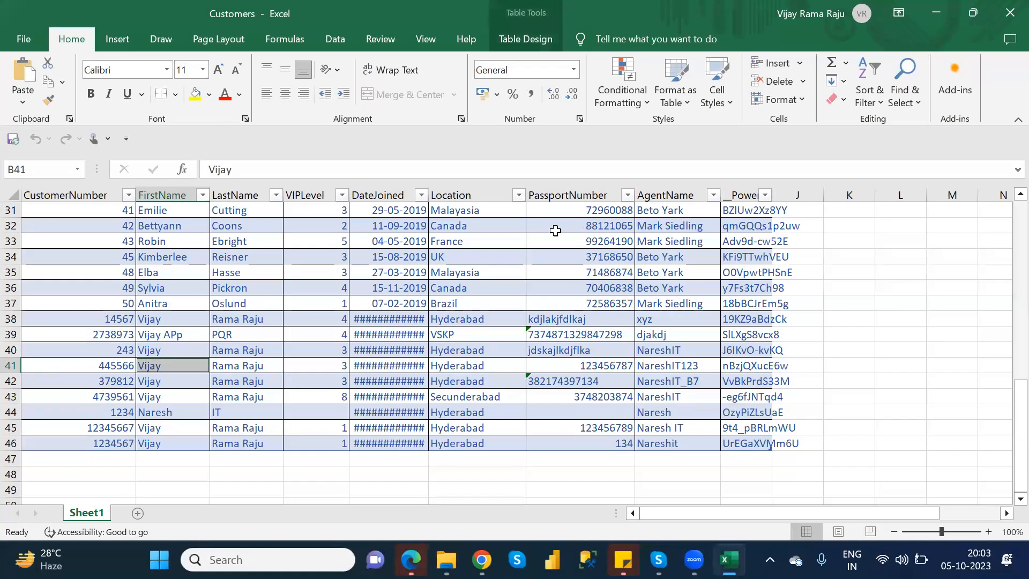
{"action": "left_click", "coordinate": [396, 221]}
{"action": "left_click", "coordinate": [393, 209]}
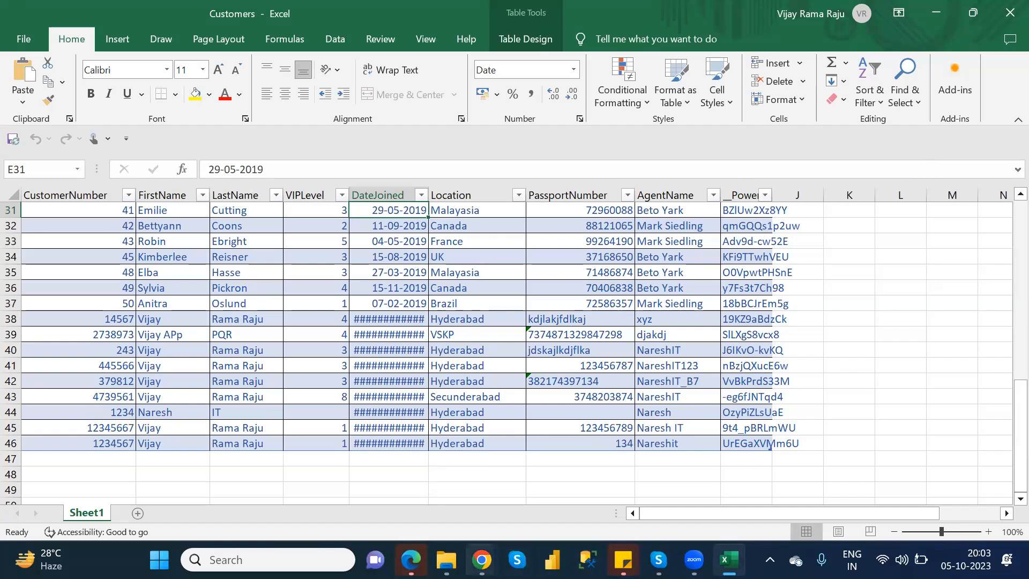
Recheck the selected joining date in the Customers workbook, return to Power Apps, and preview the app
{"action": "mouse_move", "coordinate": [483, 560]}
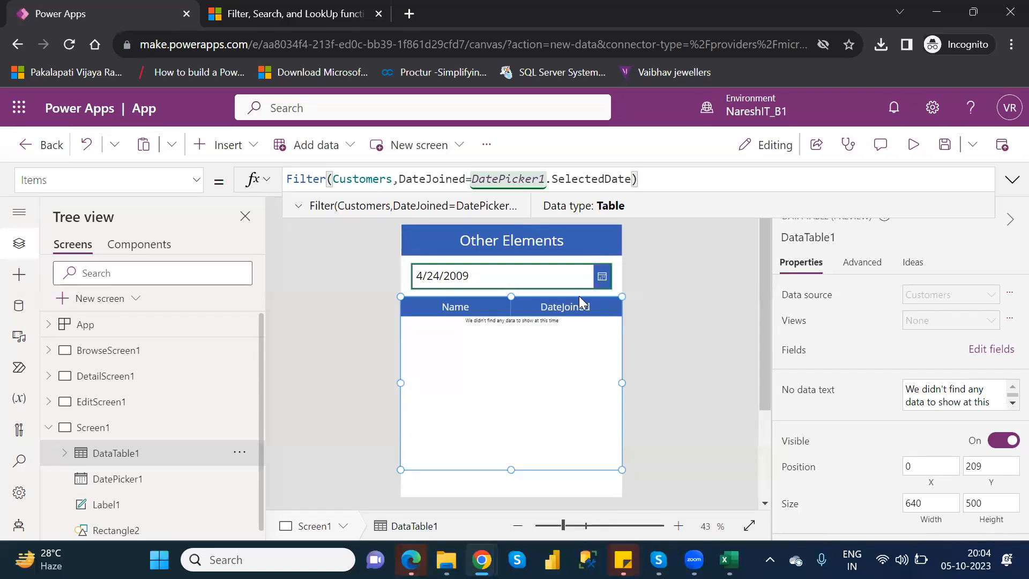
{"action": "key", "text": "alt+Tab"}
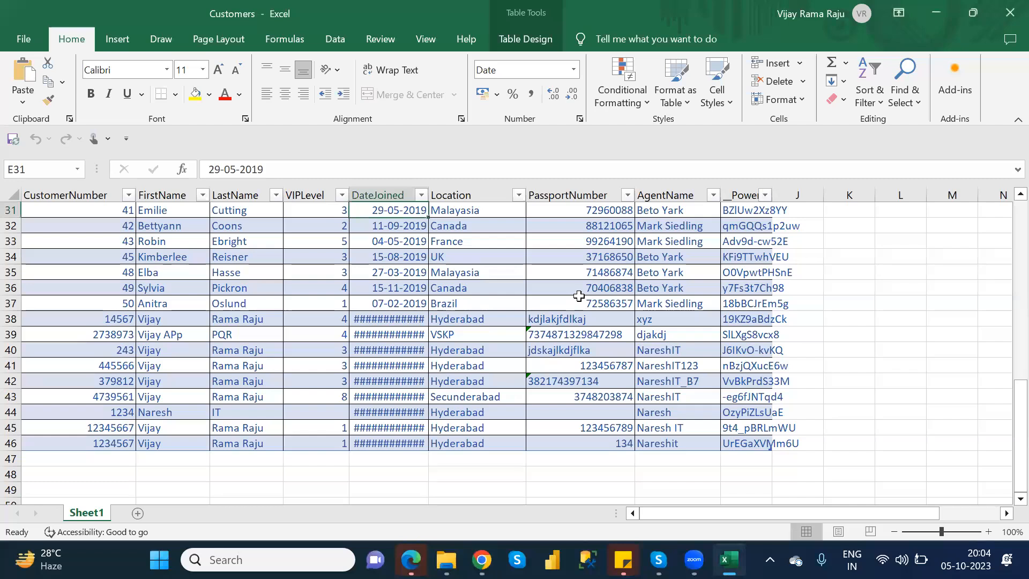
{"action": "key", "text": "alt+Tab"}
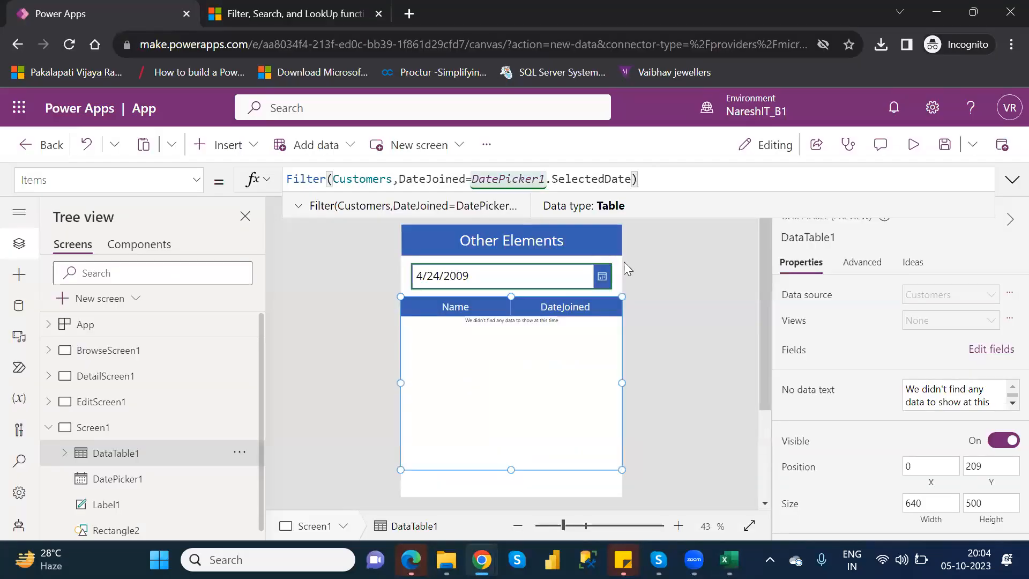
{"action": "left_click", "coordinate": [913, 145]}
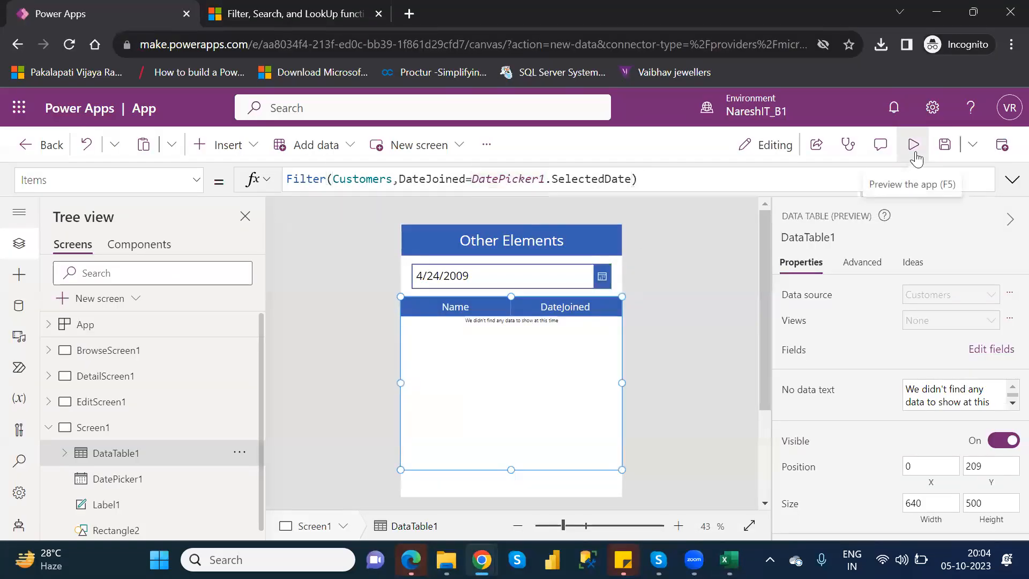
{"action": "left_click", "coordinate": [609, 184]}
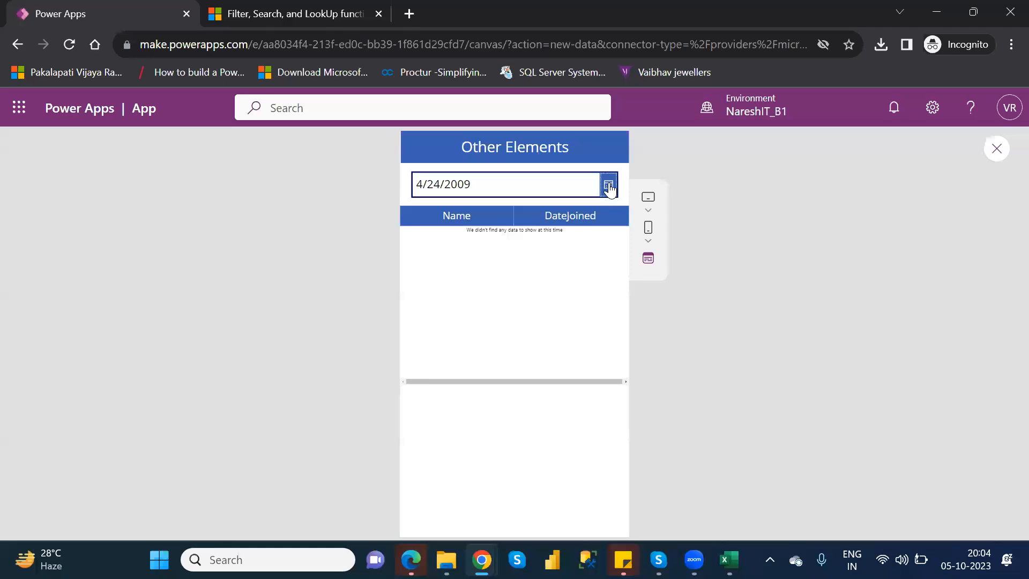
{"action": "left_click", "coordinate": [514, 243]}
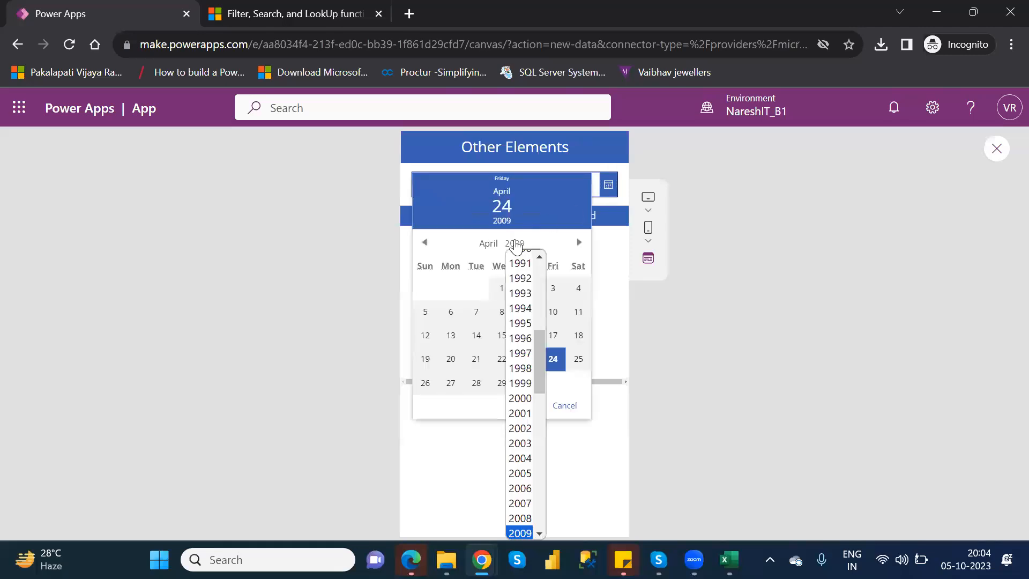
{"action": "scroll", "coordinate": [536, 343], "scroll_direction": "up", "scroll_amount": 1}
{"action": "left_click_drag", "start_coordinate": [538, 348], "coordinate": [545, 411]}
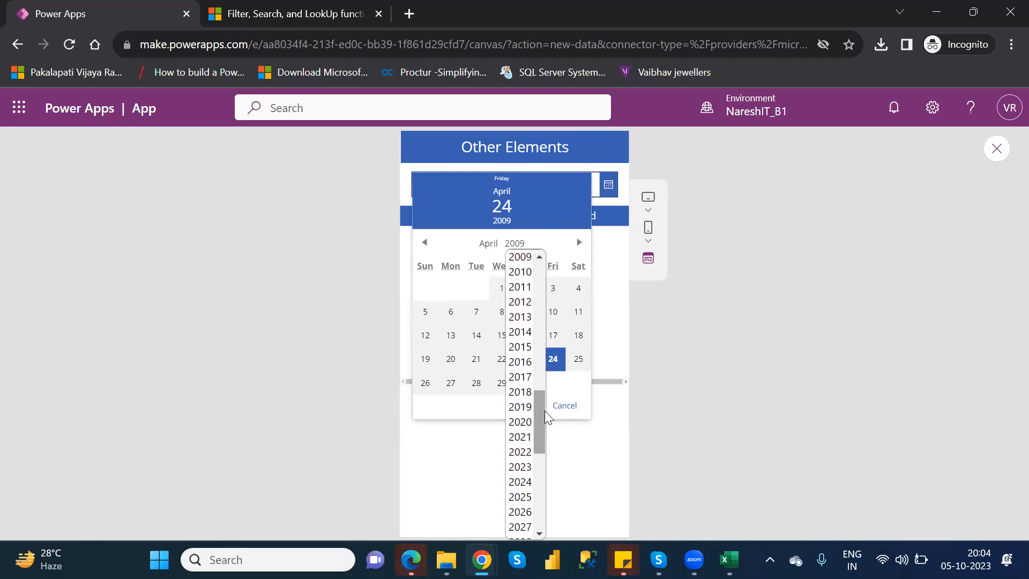
{"action": "left_click", "coordinate": [517, 404]}
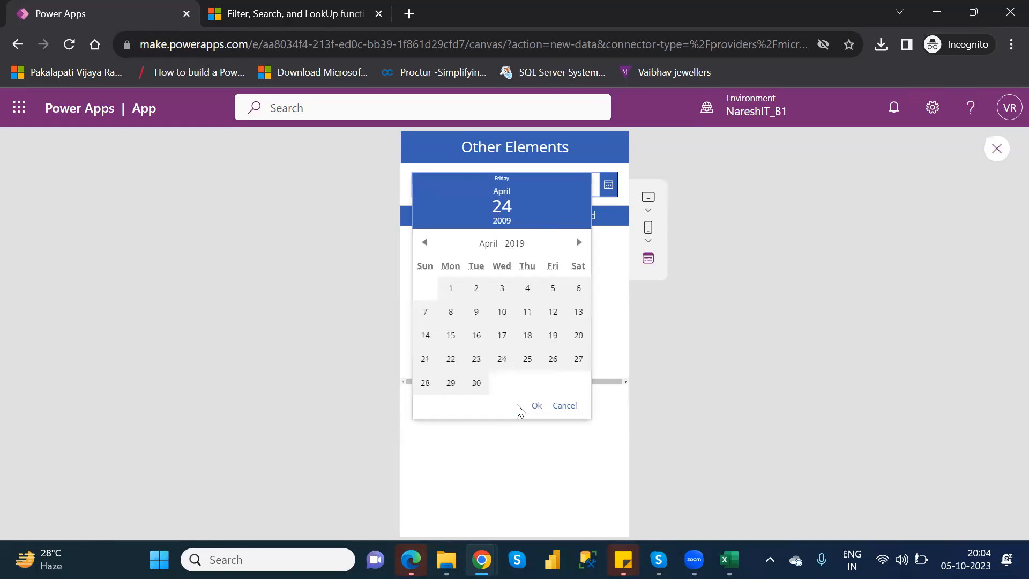
{"action": "left_click", "coordinate": [517, 404]}
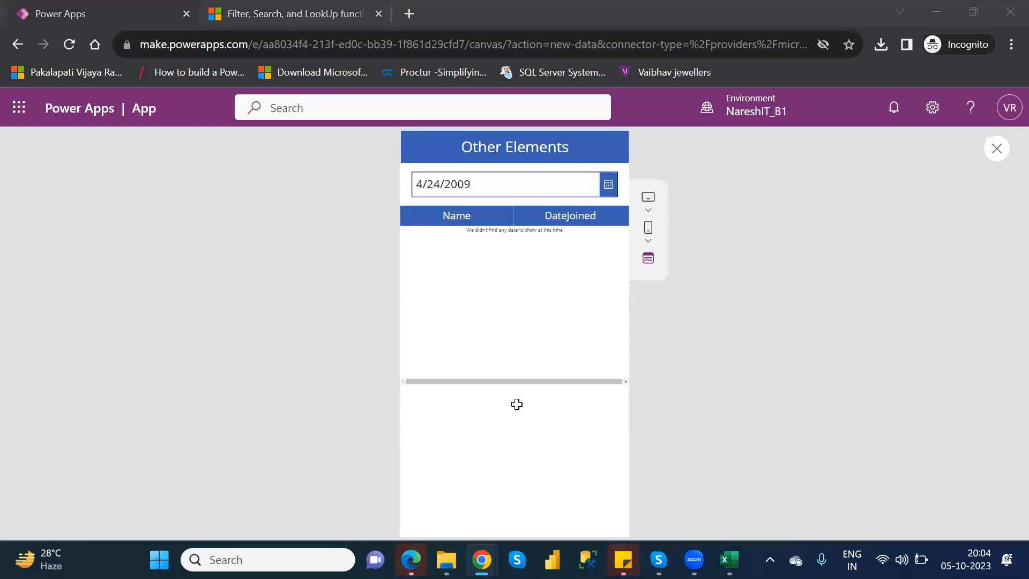
Recheck the selected joining date in the Customers workbook and set the previewed app's date picker to 5/29/2019
{"action": "key", "text": "alt+Tab"}
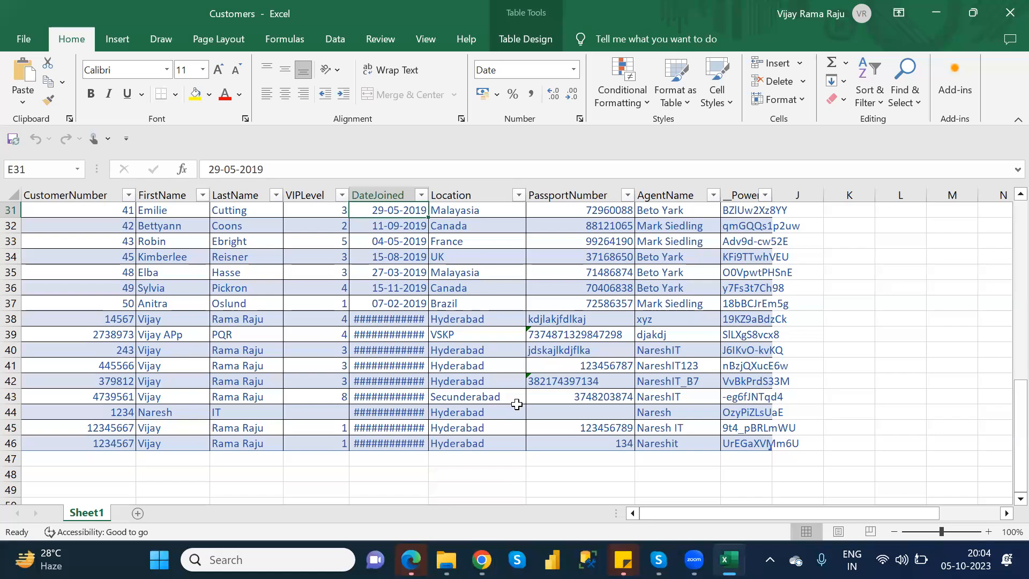
{"action": "key", "text": "alt+Tab"}
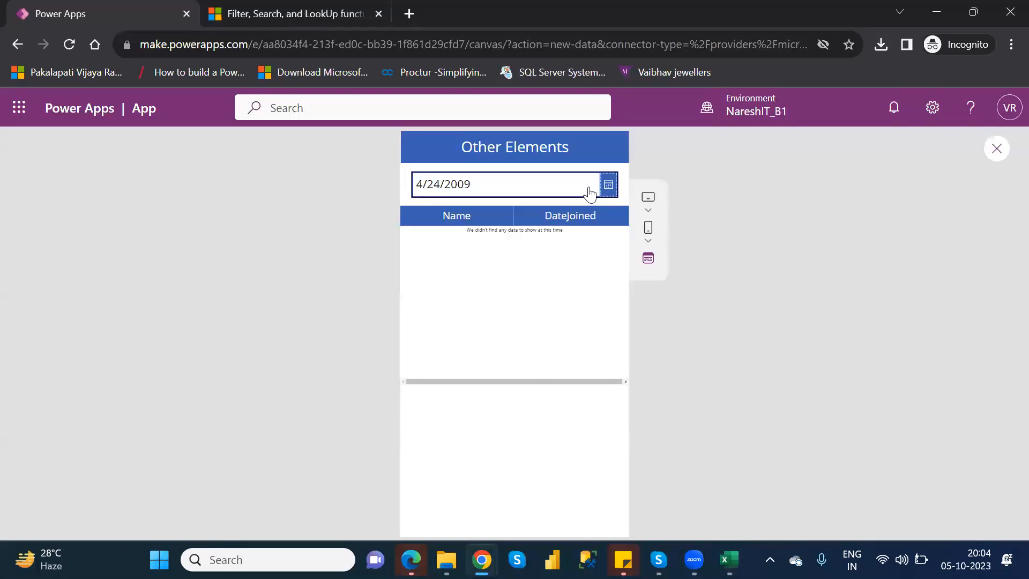
{"action": "left_click", "coordinate": [608, 184]}
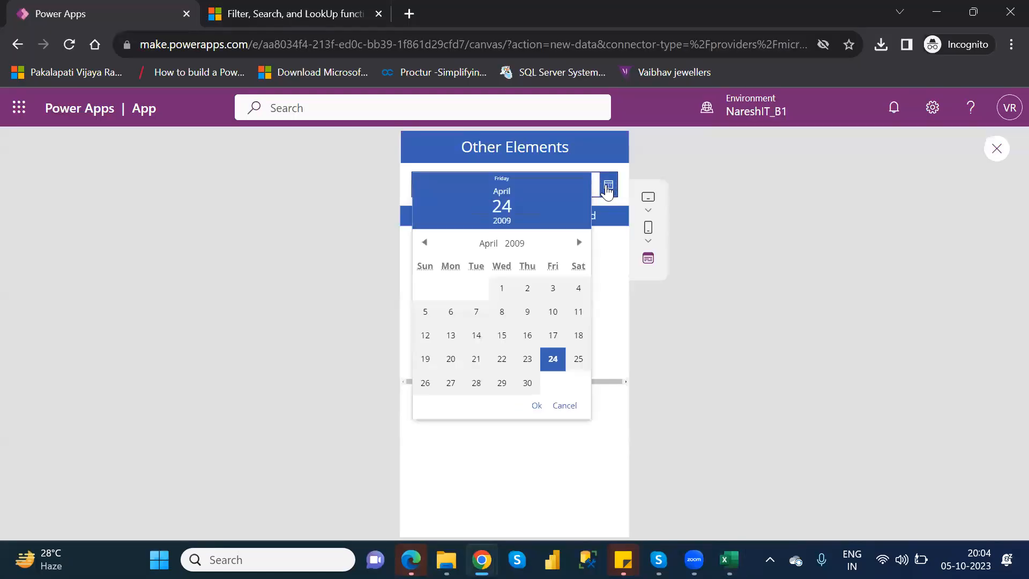
{"action": "left_click", "coordinate": [516, 244]}
{"action": "left_click_drag", "start_coordinate": [539, 368], "coordinate": [545, 439]}
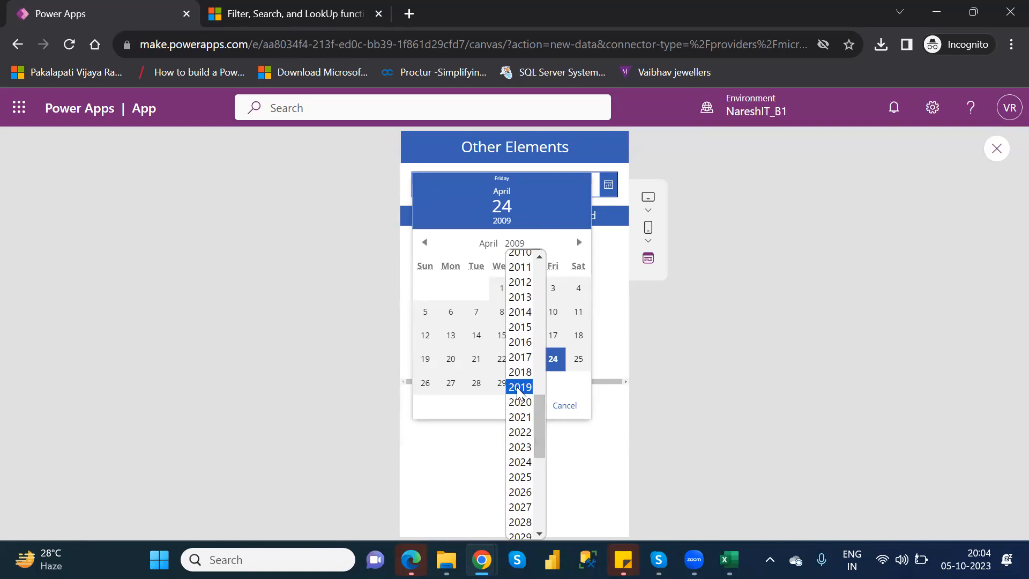
{"action": "left_click", "coordinate": [518, 387]}
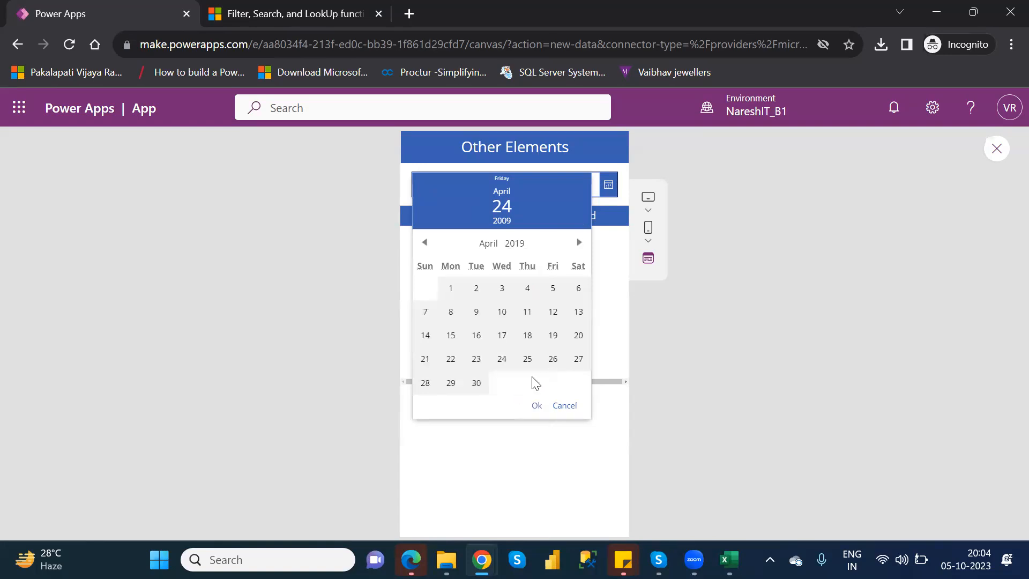
{"action": "left_click", "coordinate": [451, 384]}
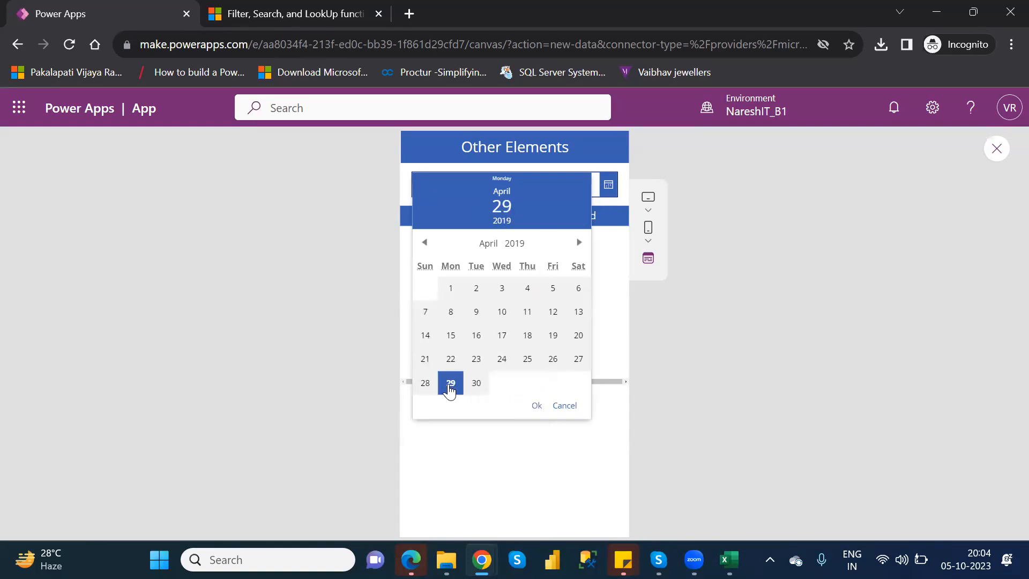
{"action": "left_click", "coordinate": [487, 244]}
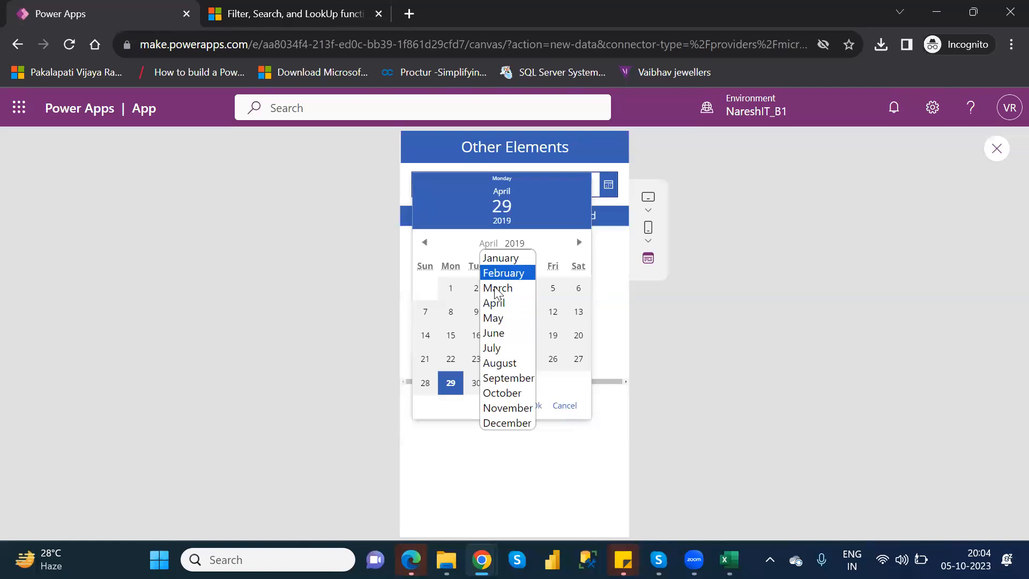
{"action": "left_click", "coordinate": [500, 319]}
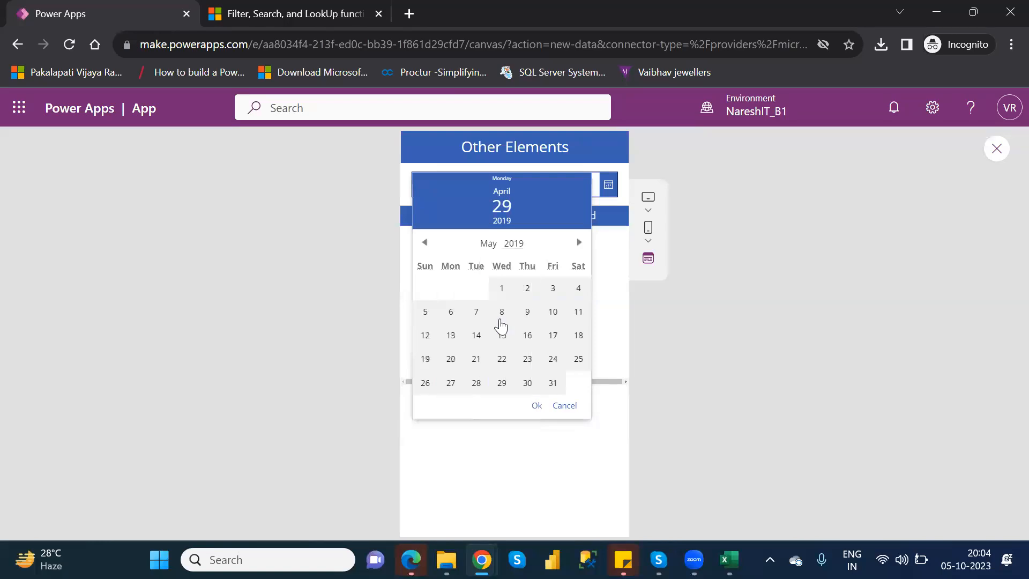
{"action": "left_click", "coordinate": [503, 383]}
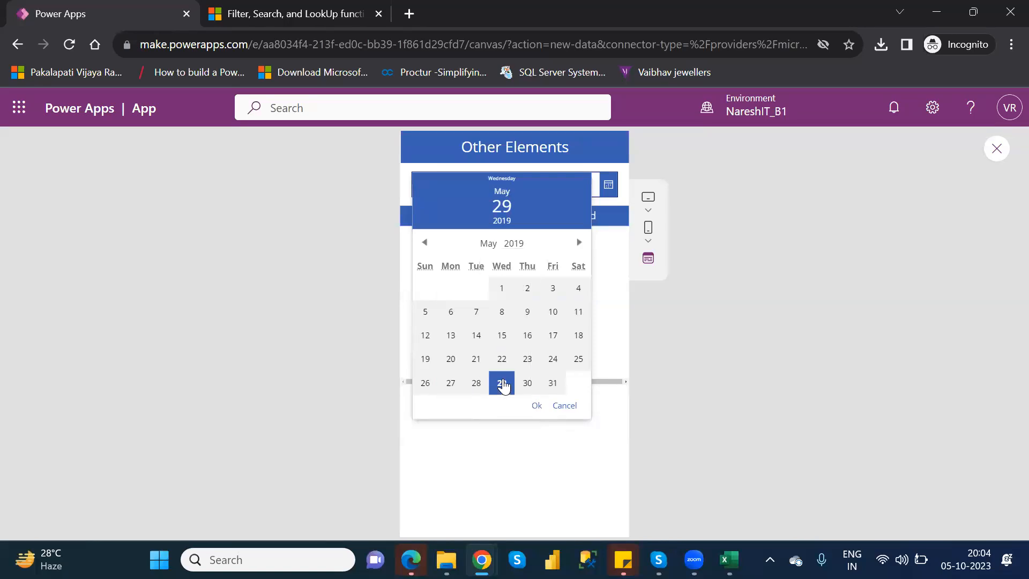
{"action": "left_click", "coordinate": [537, 406]}
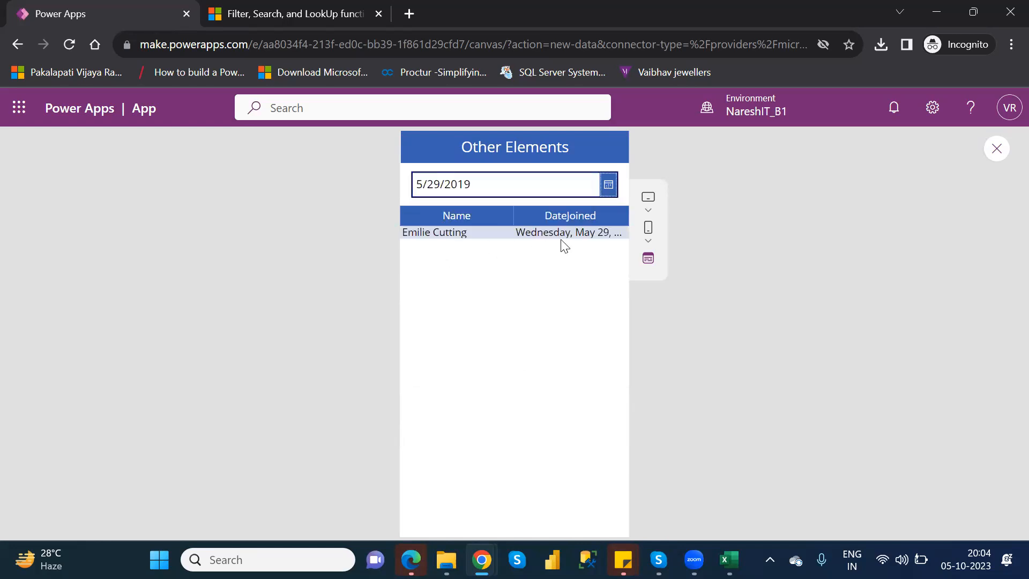
Exit the app preview back to the Screen1 canvas and dismiss the tip about testing on the canvas
{"action": "left_click", "coordinate": [997, 149]}
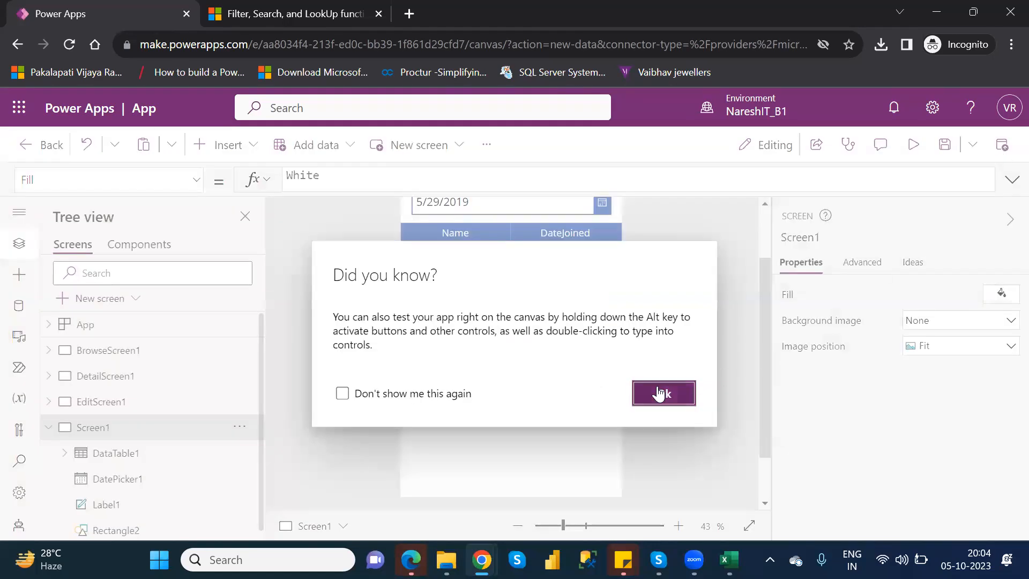
{"action": "left_click", "coordinate": [660, 394]}
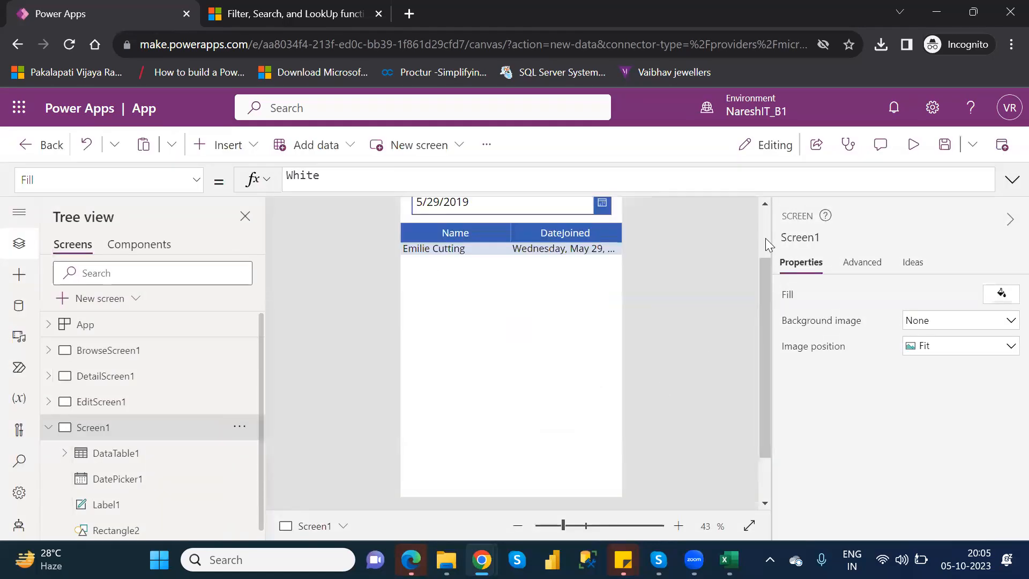
{"action": "scroll", "coordinate": [767, 239], "scroll_direction": "up", "scroll_amount": 2}
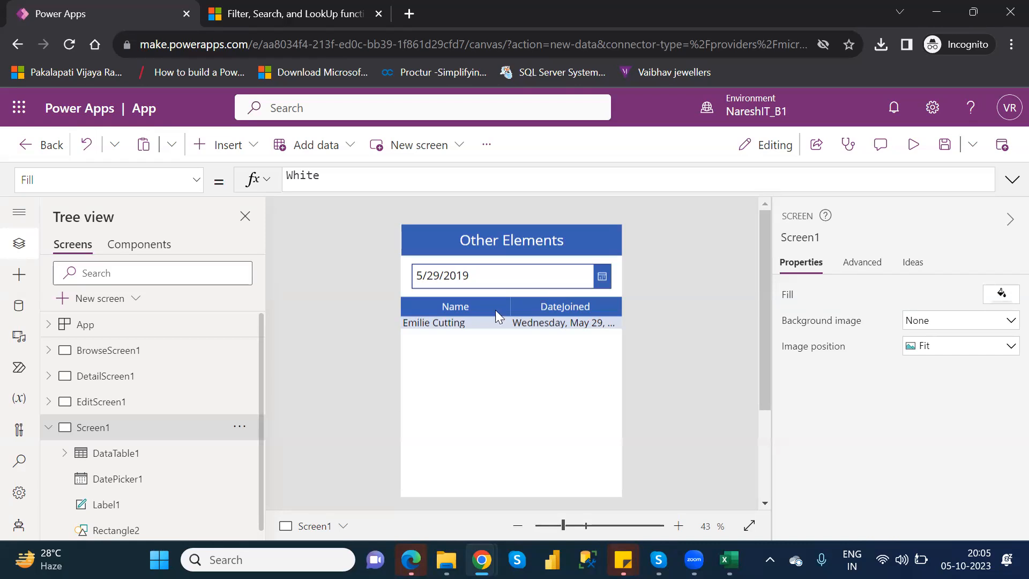
Examine DataTable1's Items formula, checking the Customers source, the DateJoined column and the DatePicker1 reference in the Filter function
{"action": "left_click", "coordinate": [409, 417]}
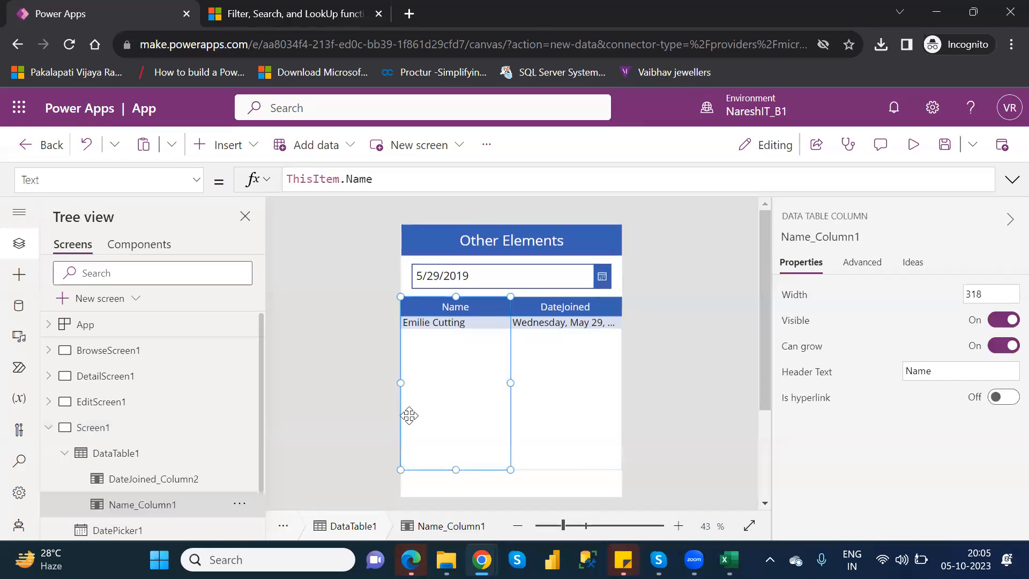
{"action": "left_click", "coordinate": [147, 461]}
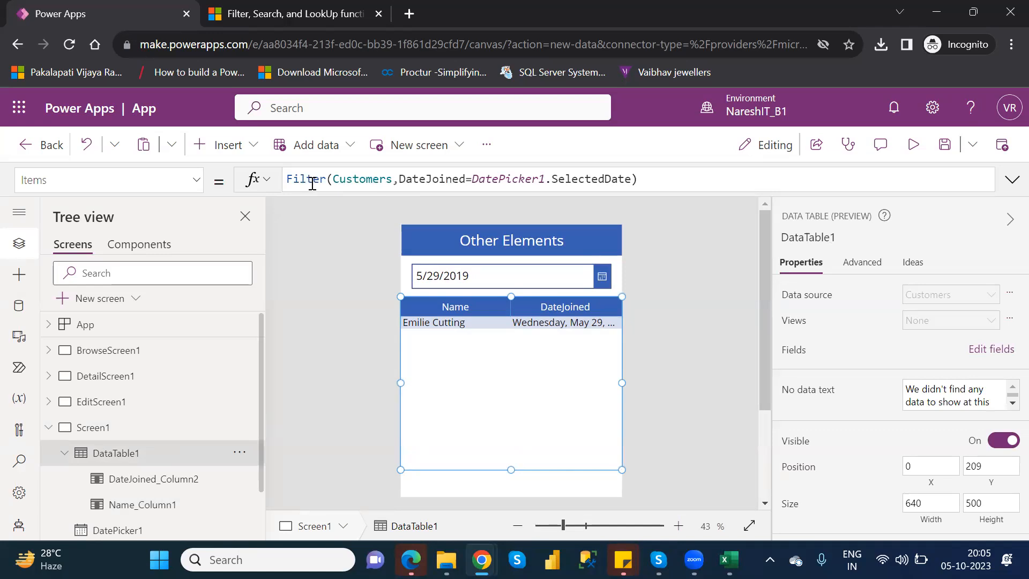
{"action": "left_click", "coordinate": [377, 183]}
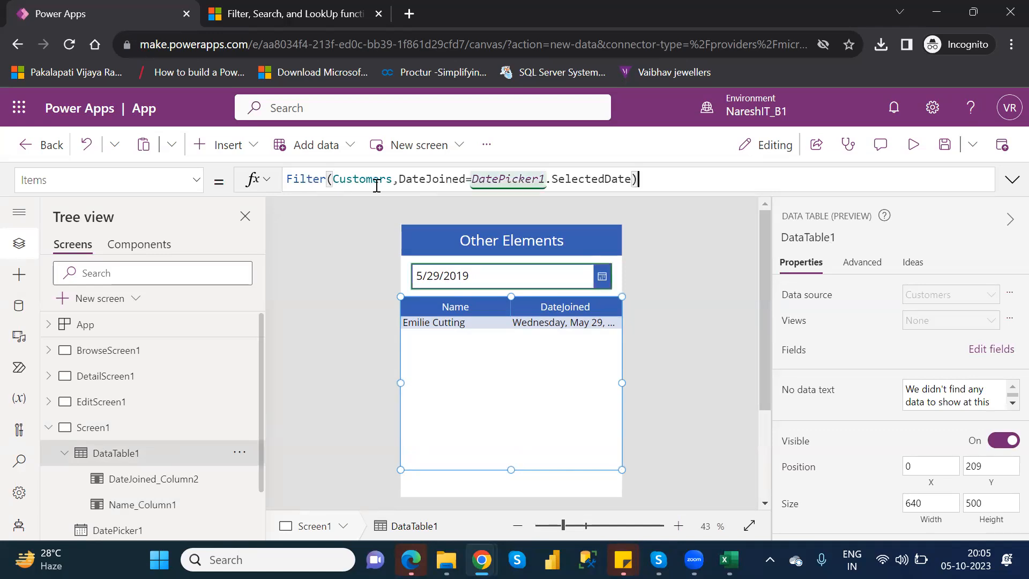
{"action": "double_click", "coordinate": [375, 179]}
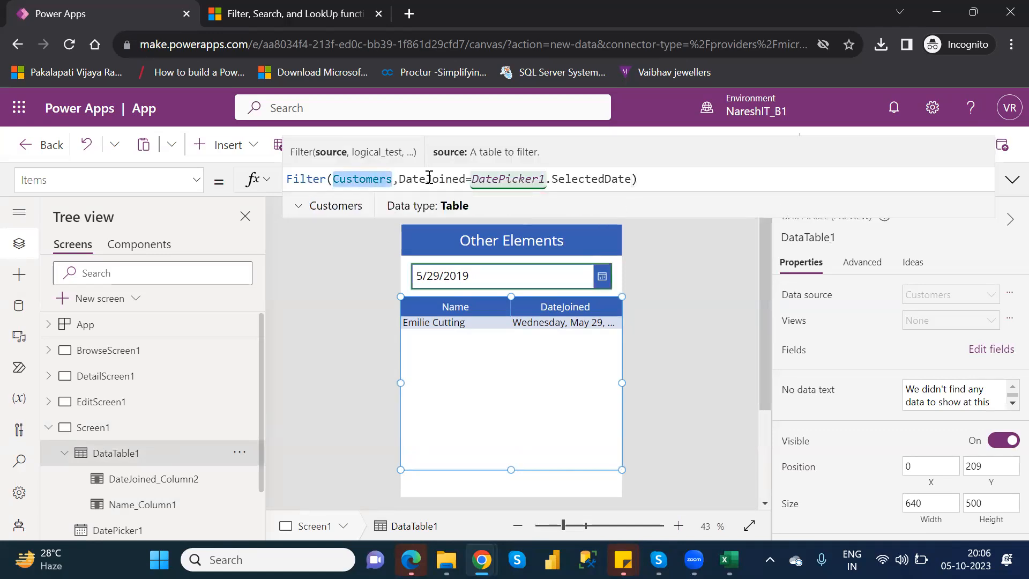
{"action": "double_click", "coordinate": [429, 178]}
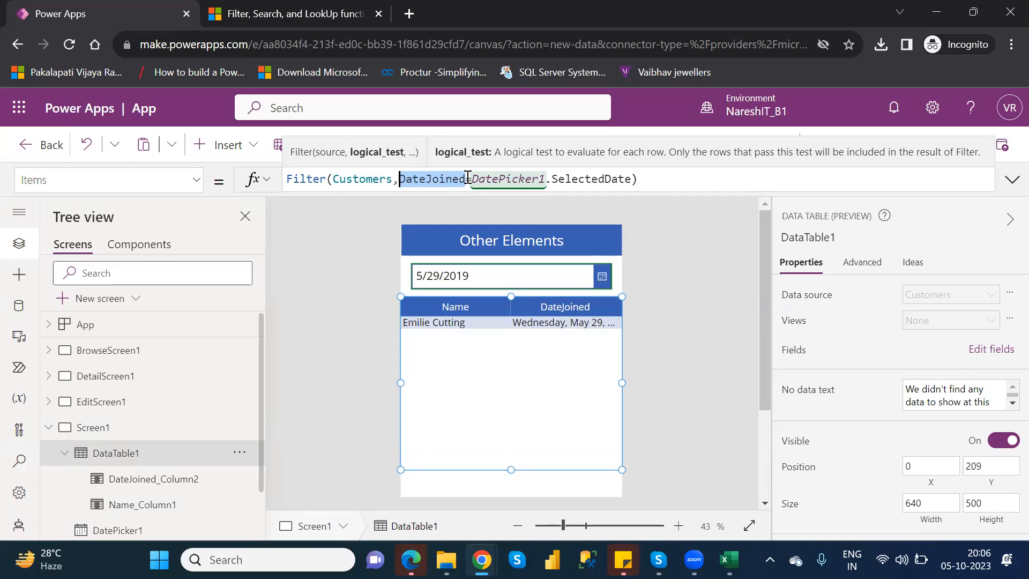
{"action": "double_click", "coordinate": [501, 179]}
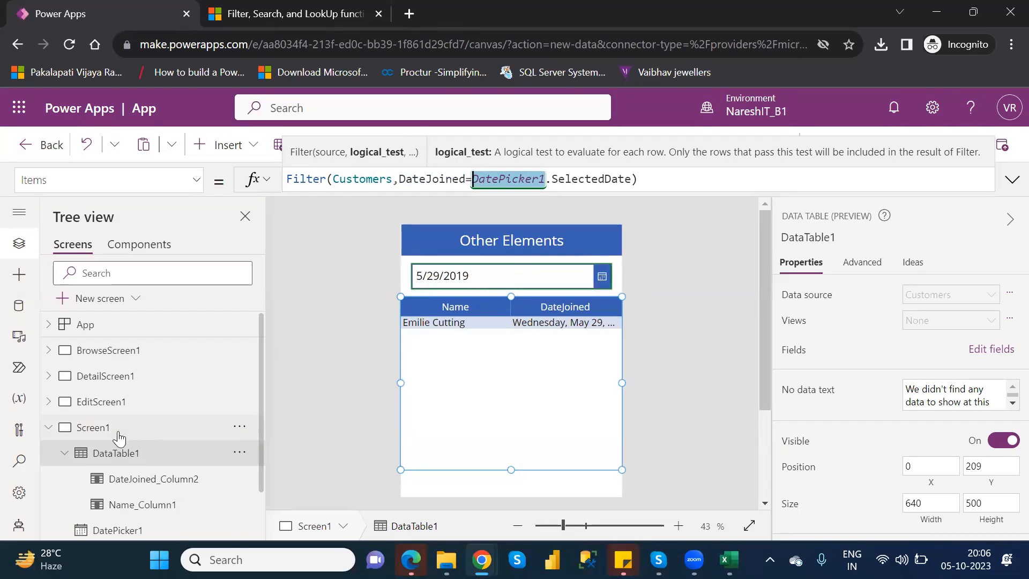
Collapse DataTable1's column list and shrink the data table's height to 230
{"action": "left_click", "coordinate": [62, 456]}
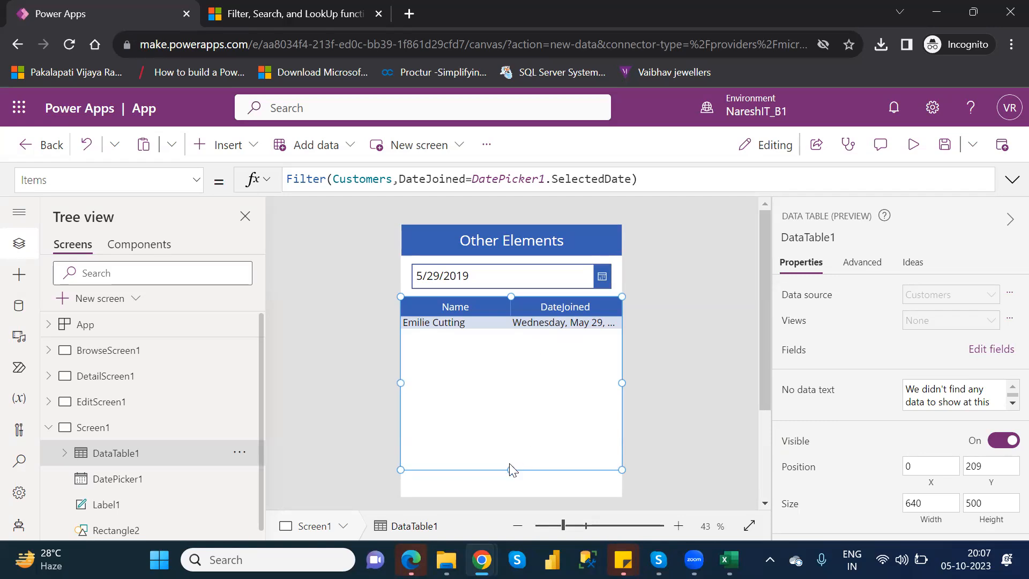
{"action": "left_click_drag", "start_coordinate": [511, 470], "coordinate": [509, 376]}
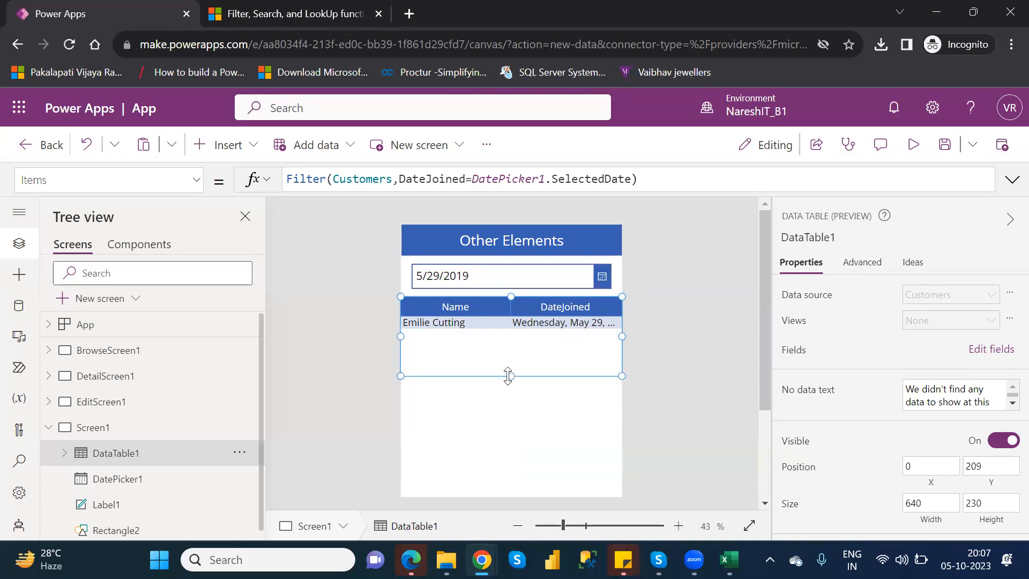
Insert a pen input control on Screen1 and place it below the data table at X 14, Y 482
{"action": "left_click", "coordinate": [239, 148]}
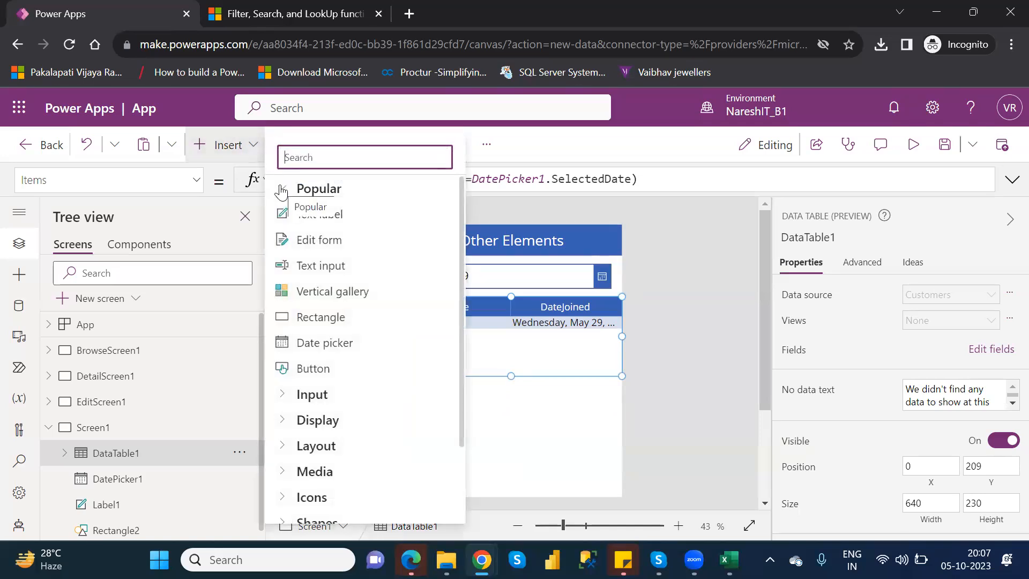
{"action": "left_click", "coordinate": [281, 191]}
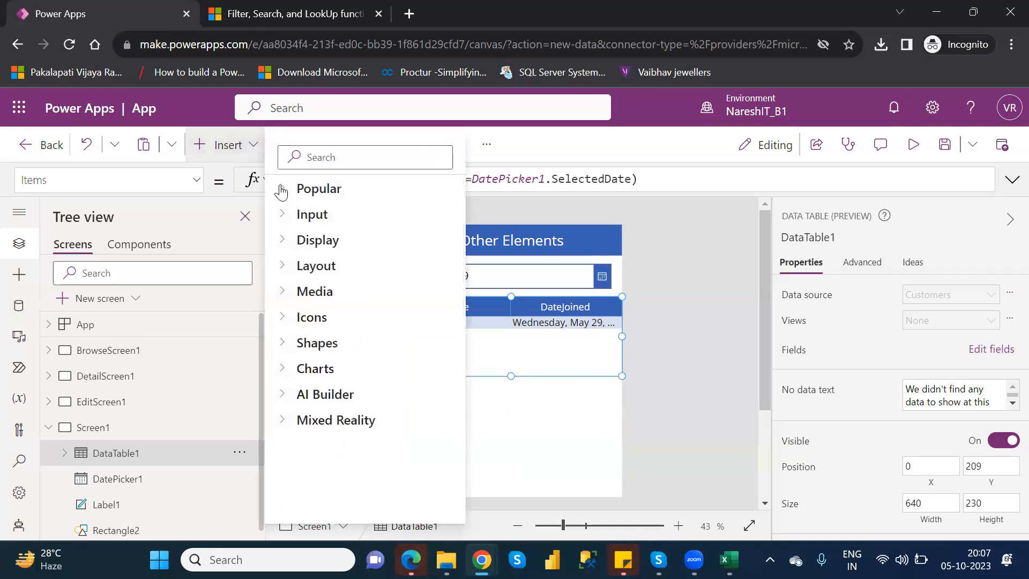
{"action": "left_click", "coordinate": [284, 221]}
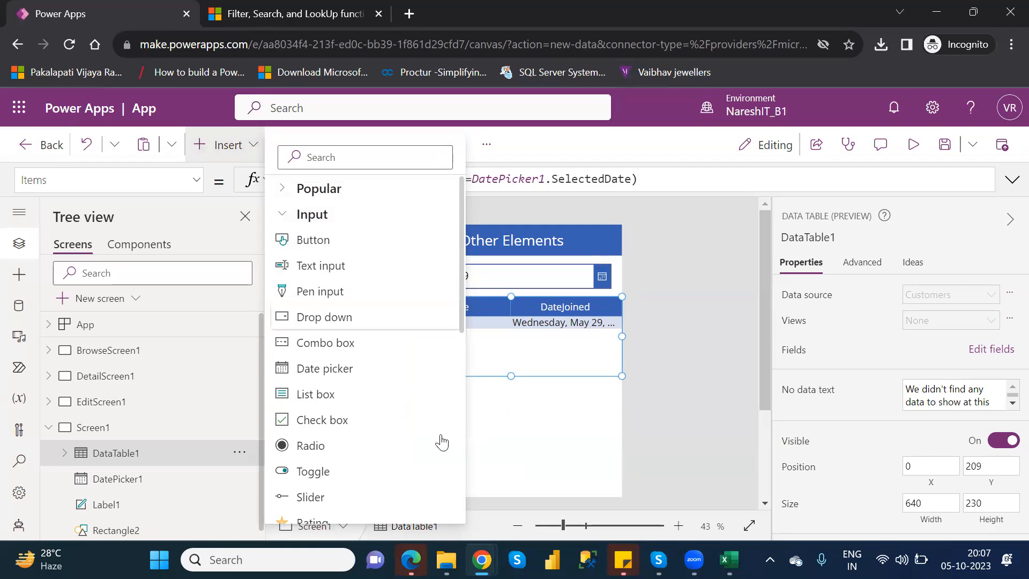
{"action": "left_click", "coordinate": [501, 430]}
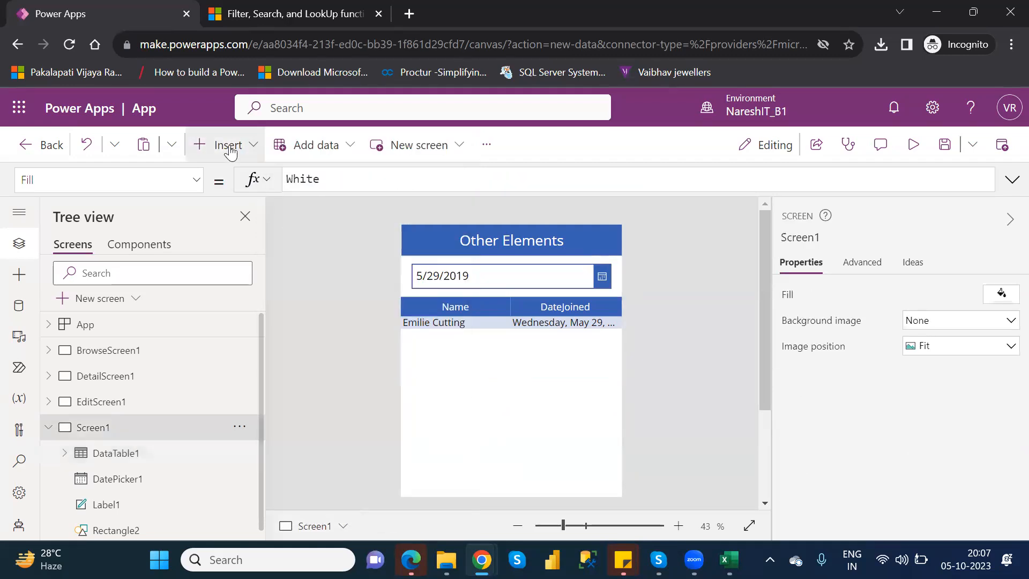
{"action": "left_click", "coordinate": [228, 146]}
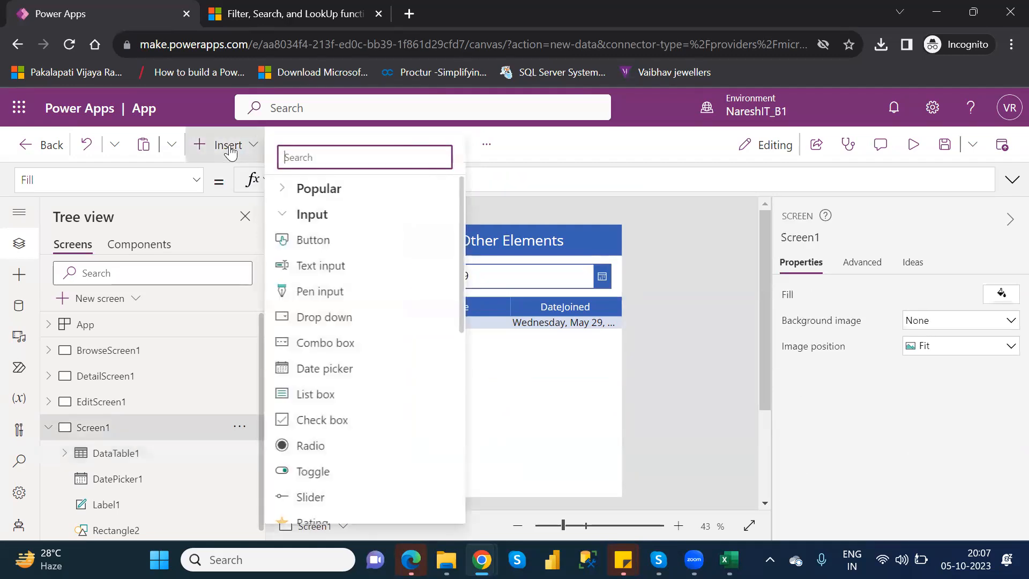
{"action": "left_click", "coordinate": [317, 293]}
{"action": "left_click_drag", "start_coordinate": [476, 266], "coordinate": [467, 416]}
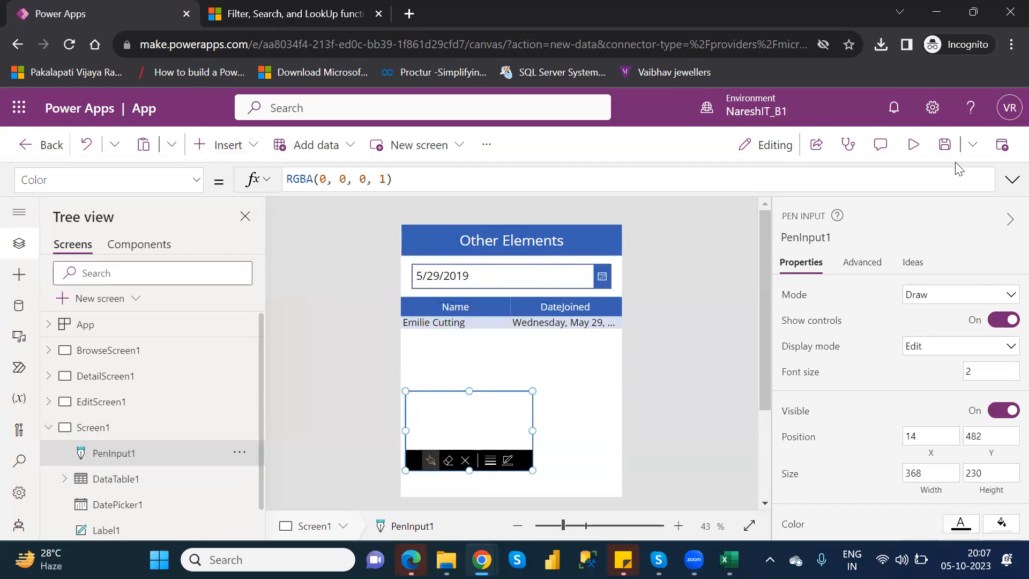
Test the pen input in the app preview by handwriting a short word and viewing its ink colour choices, and return to the canvas
{"action": "left_click", "coordinate": [914, 145]}
{"action": "mouse_move", "coordinate": [441, 322]}
{"action": "left_mouse_down"}
{"action": "mouse_move", "coordinate": [416, 336]}
{"action": "mouse_move", "coordinate": [486, 338]}
{"action": "mouse_move", "coordinate": [489, 350]}
{"action": "left_mouse_up"}
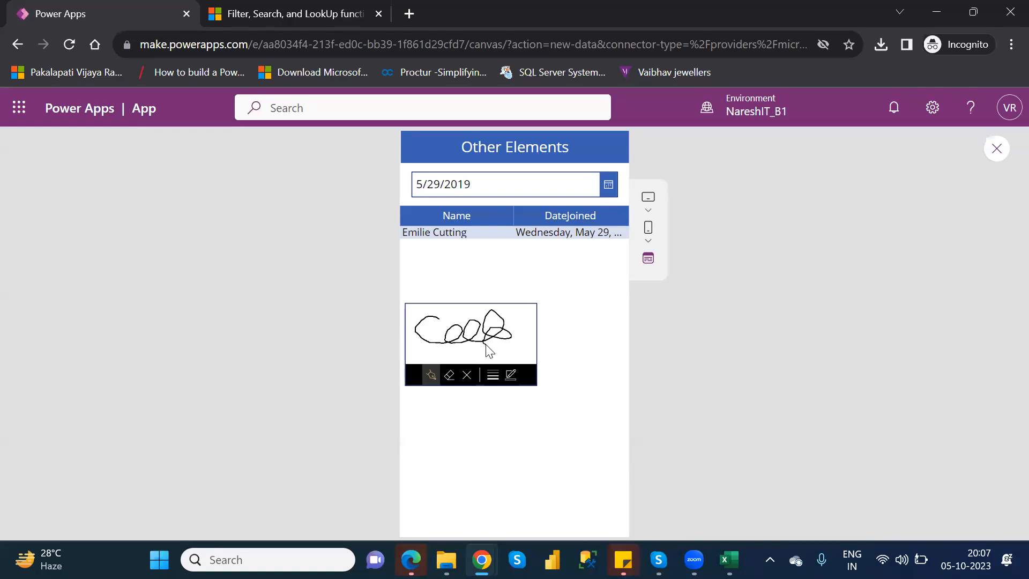
{"action": "left_click", "coordinate": [511, 375]}
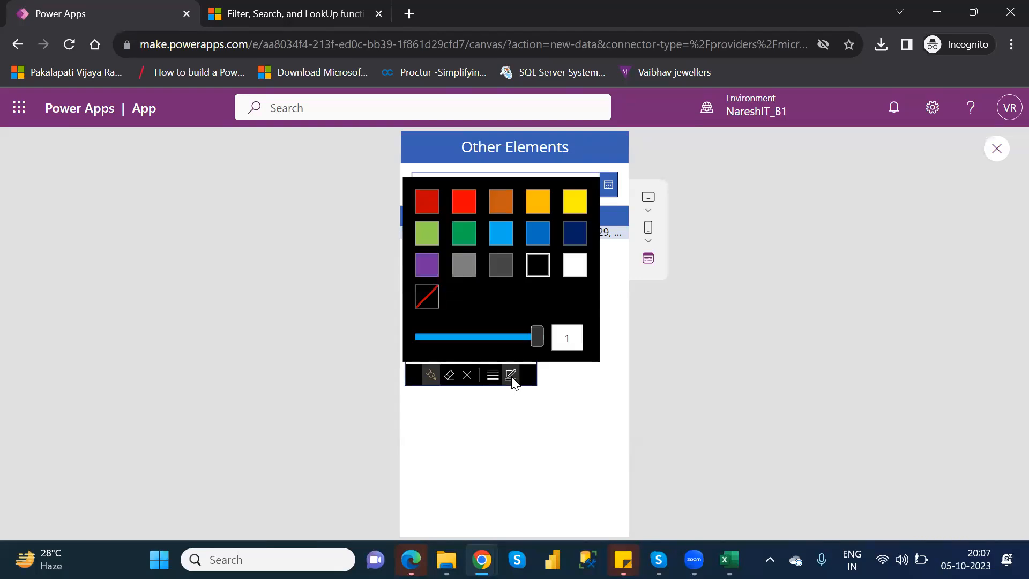
{"action": "left_click", "coordinate": [511, 376]}
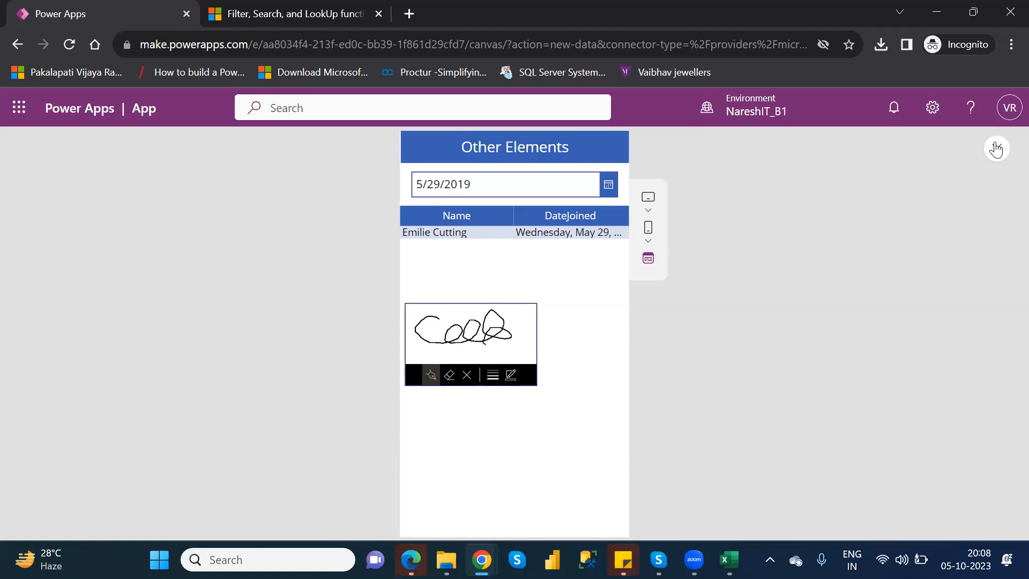
{"action": "left_click", "coordinate": [996, 149]}
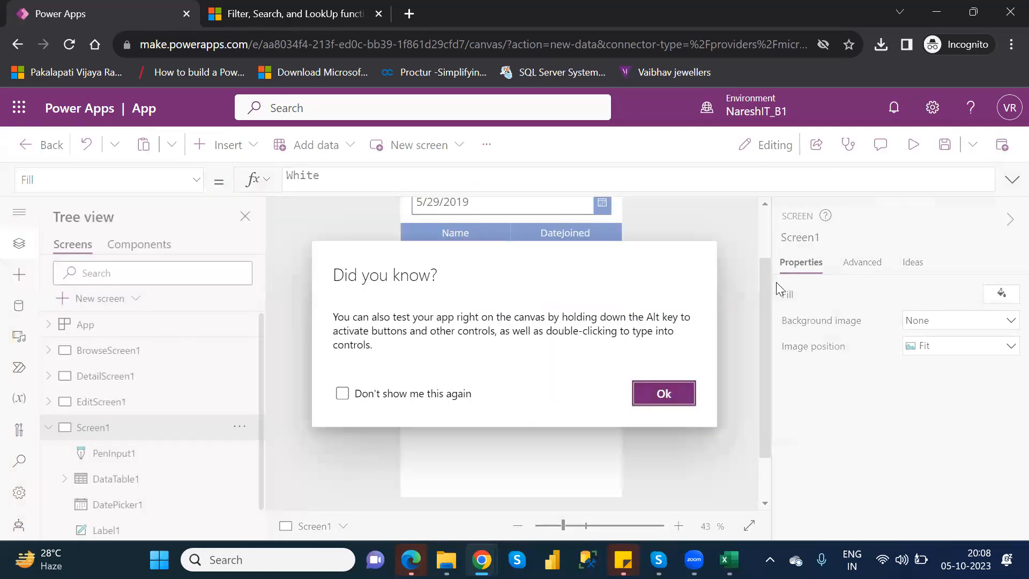
{"action": "left_click", "coordinate": [675, 391]}
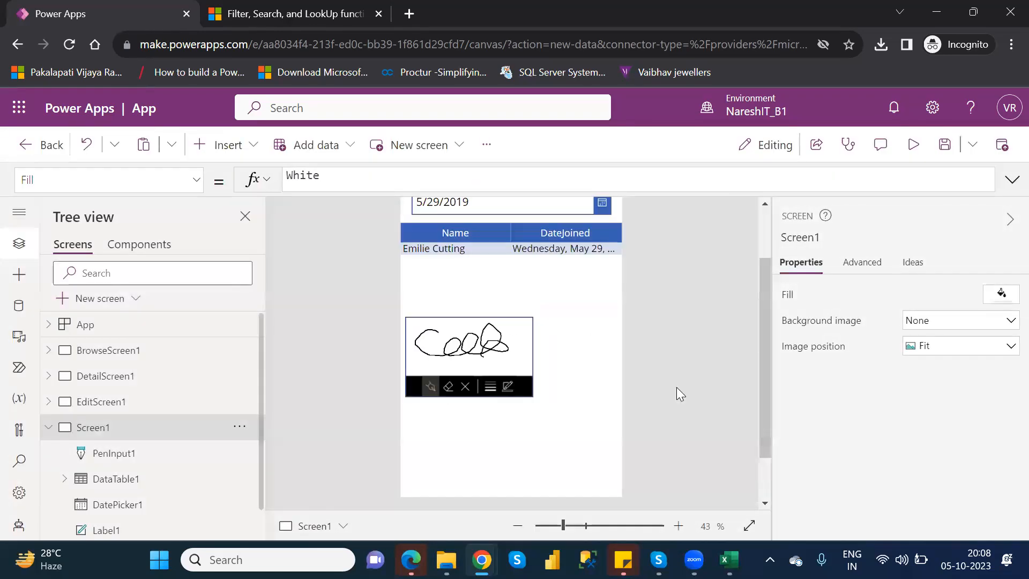